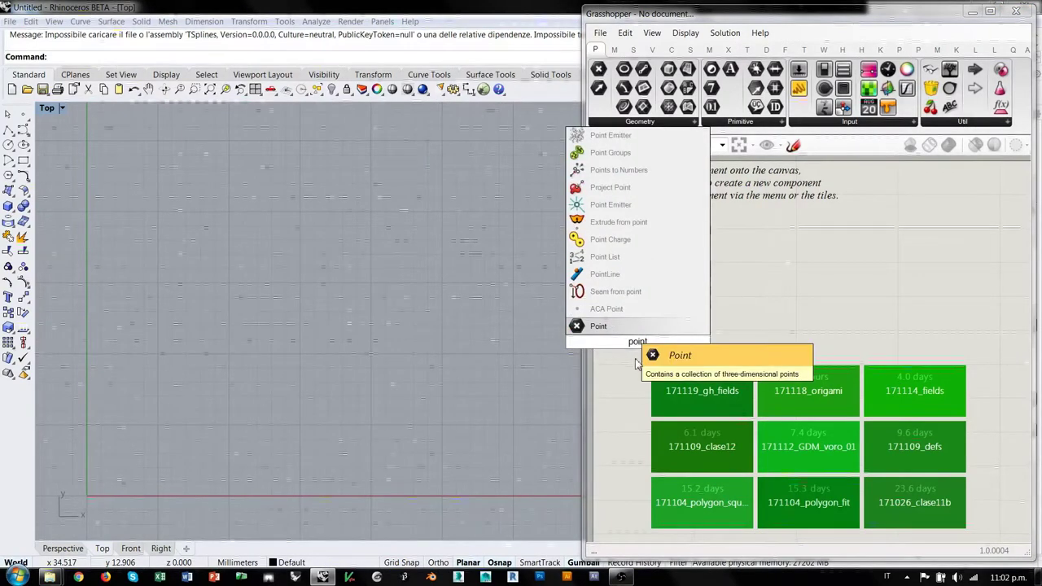
Add a Point parameter to the canvas and set it to one new point placed near the Y axis in the Top viewport.
key("Return")
left_click_drag(643, 346, 669, 397)
right_click(669, 397)
left_click(694, 463)
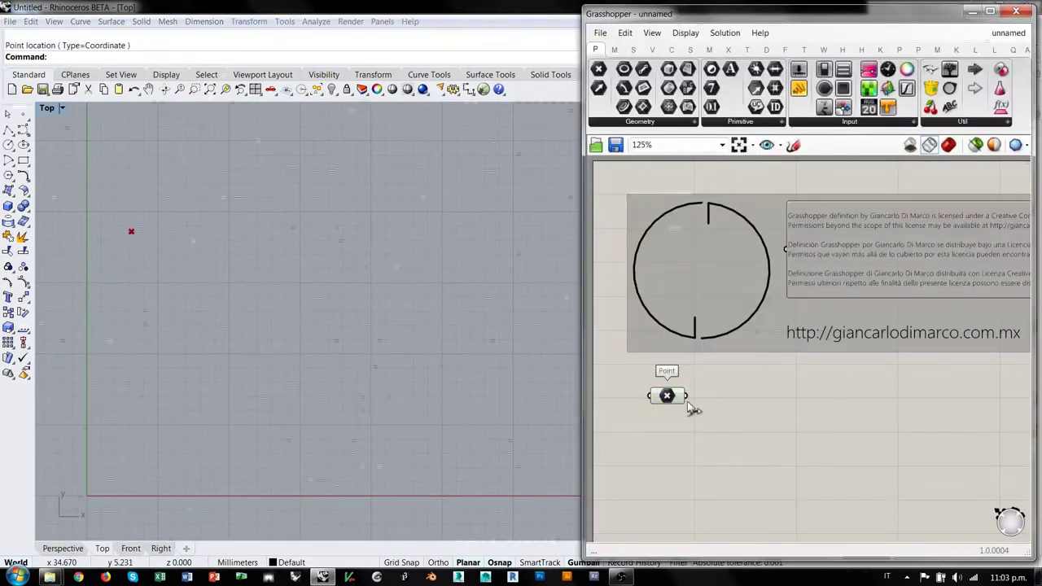
Duplicate the Point parameter below the original and set the copy to a second point placed lower and farther along X.
left_click(672, 399)
left_click_drag(672, 398, 667, 505, "alt")
right_click(666, 505)
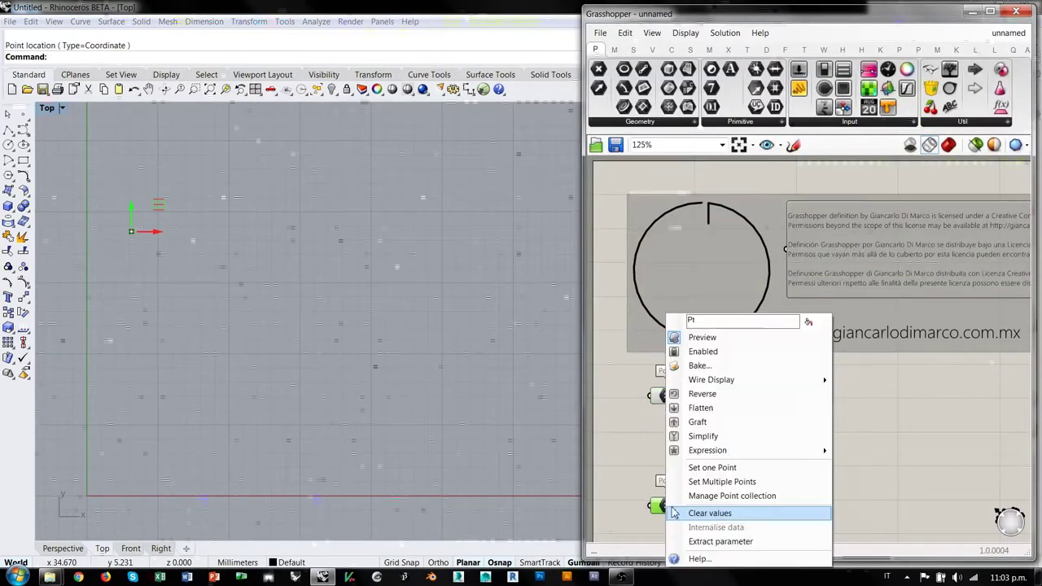
left_click(709, 481)
left_click(463, 363)
key("Return")
right_click_drag(708, 456, 692, 348)
left_click_drag(668, 401, 670, 428)
left_click(676, 367)
left_click(699, 350)
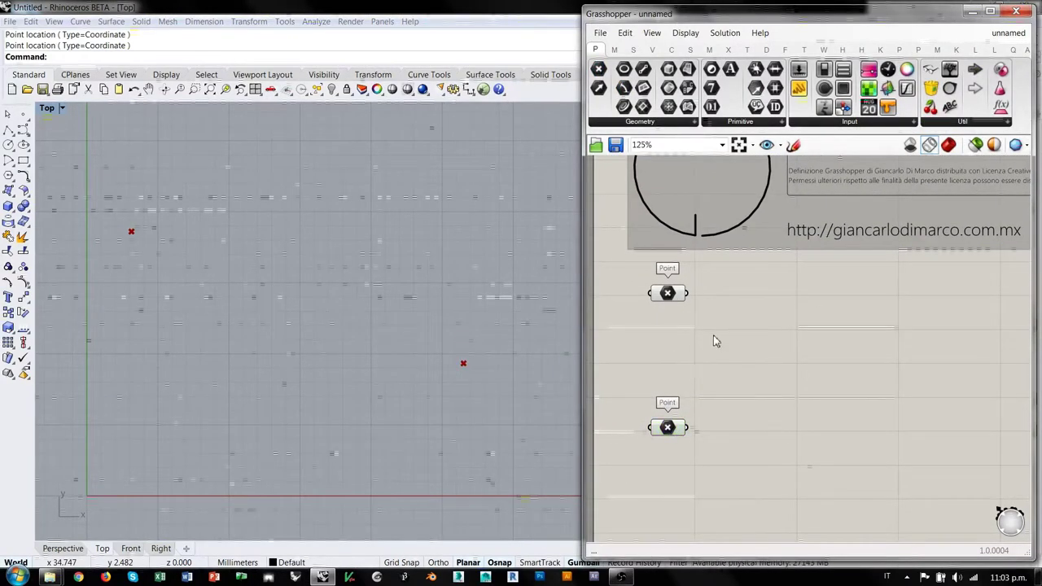
Add a Point Charge component and connect the first Point parameter to its P input.
left_click(653, 51)
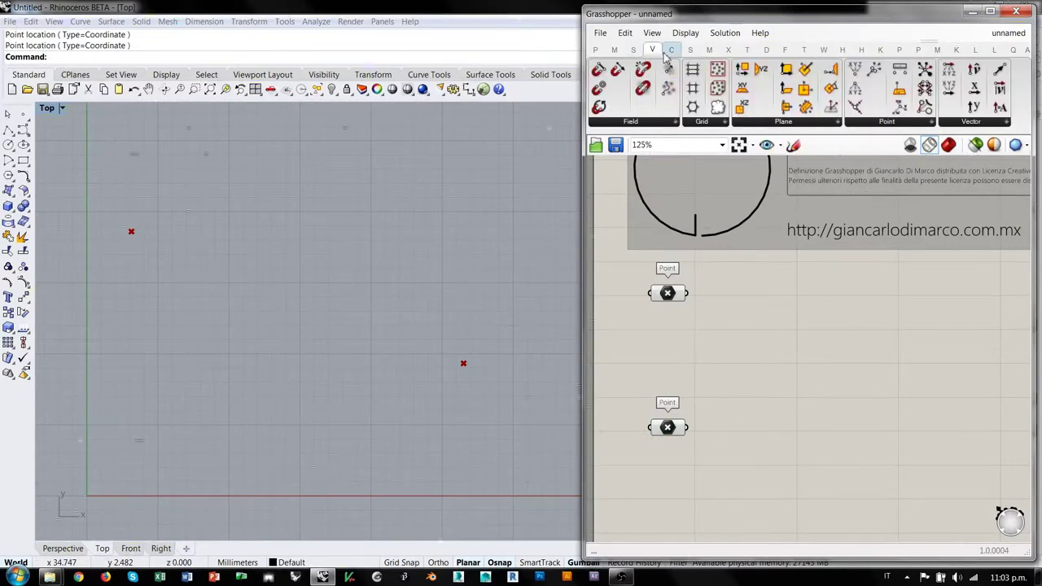
left_click(638, 123)
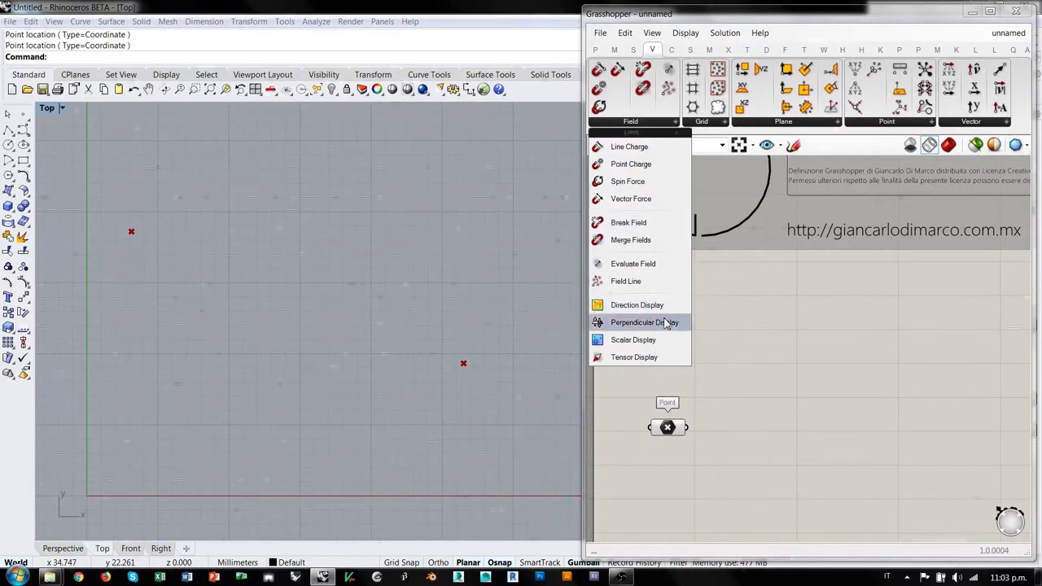
left_click(630, 164)
left_click(783, 319)
left_click_drag(783, 319, 688, 294)
left_click(707, 299)
left_click_drag(811, 321, 831, 312)
left_click(753, 328)
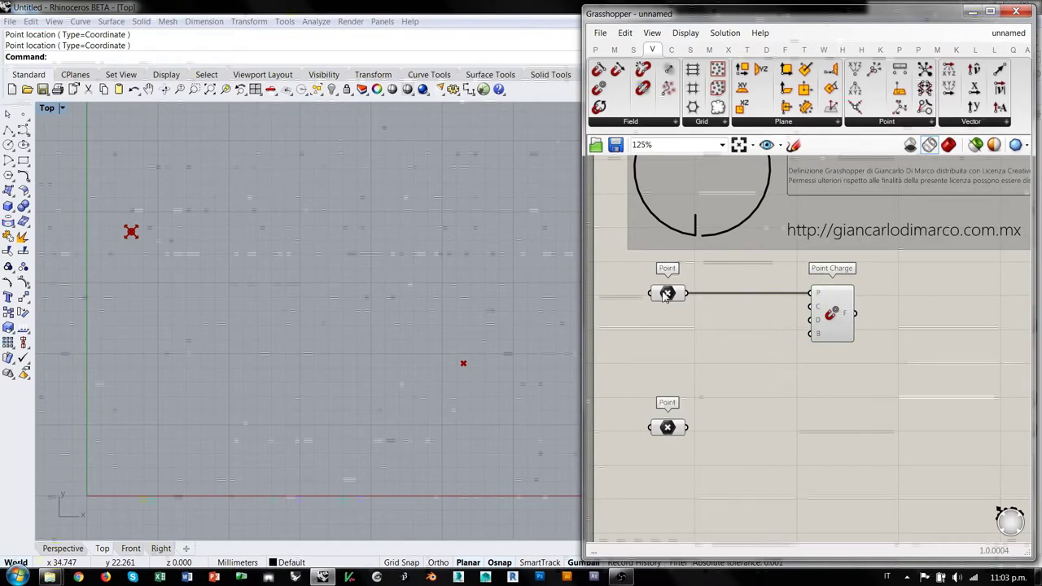
Copy the Point Charge component below the original and connect the second Point parameter to the copy's P input.
left_click(832, 319)
key("ctrl+c")
key("ctrl+v")
left_click(825, 378)
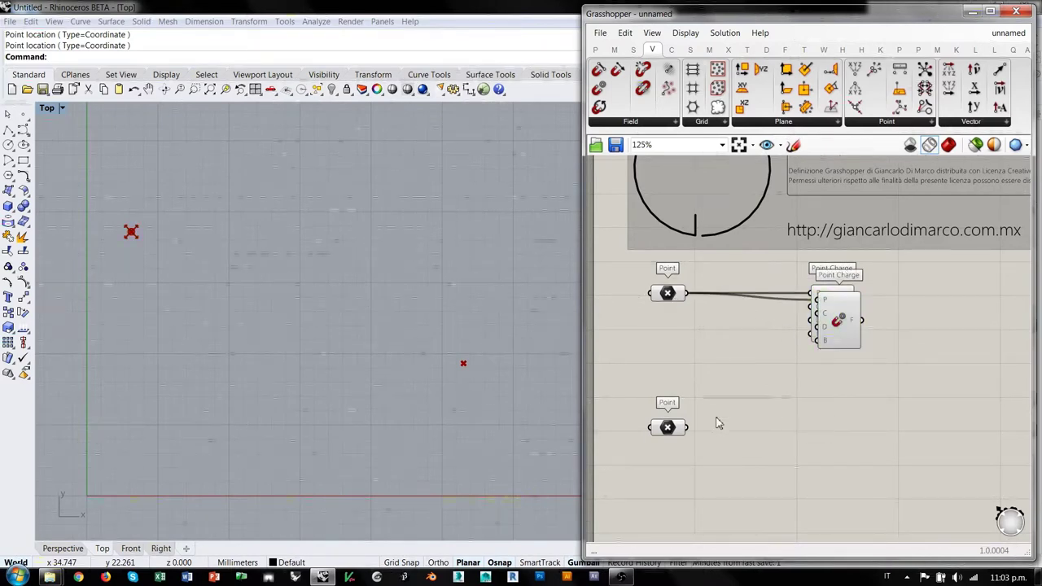
left_click_drag(687, 428, 828, 439)
left_click(710, 333)
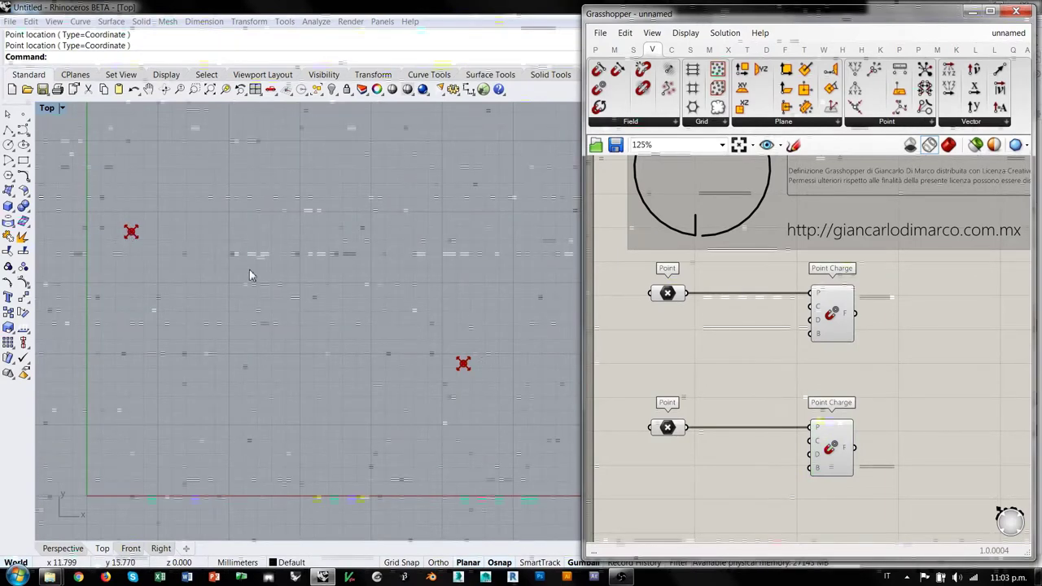
Move both Point Charge components closer to their Point parameters.
left_click_drag(831, 441, 776, 441)
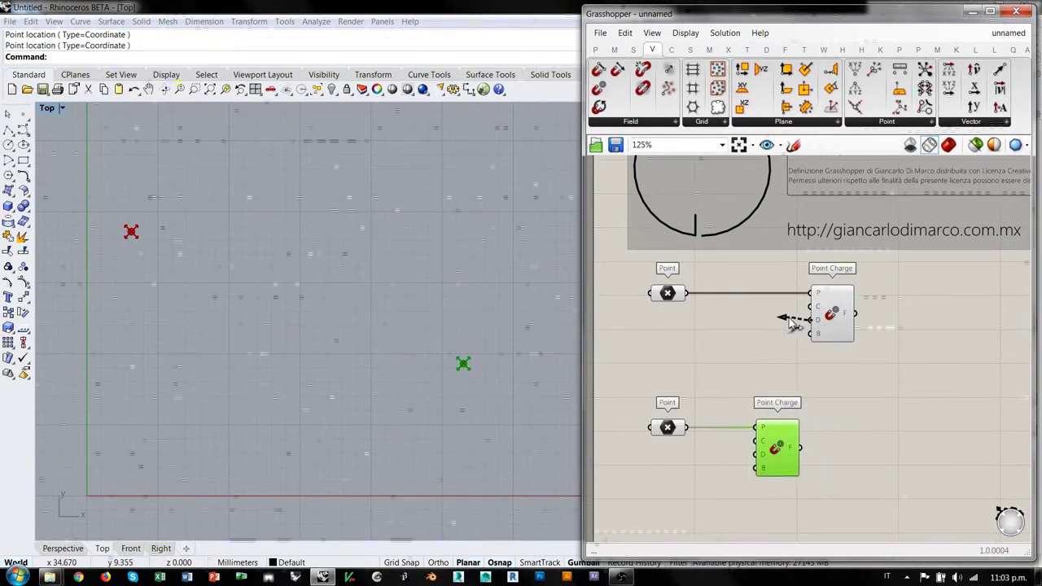
left_click_drag(826, 326, 778, 326)
left_click(908, 374)
Add a Merge Fields component to the canvas after the two Point Charge components.
right_click_drag(910, 376, 814, 367)
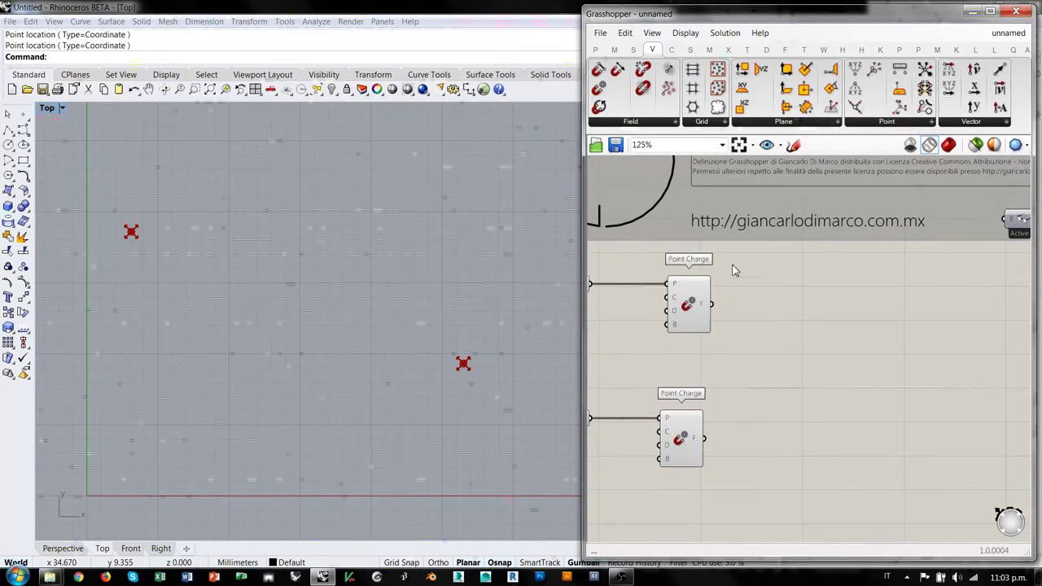
double_click(800, 367)
type("me")
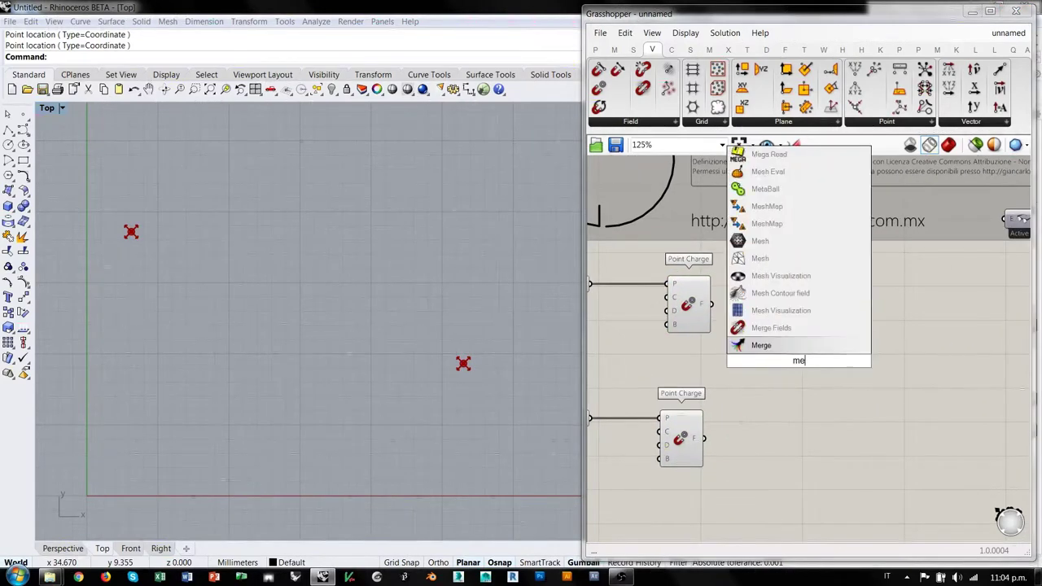
key("Up")
key("Return")
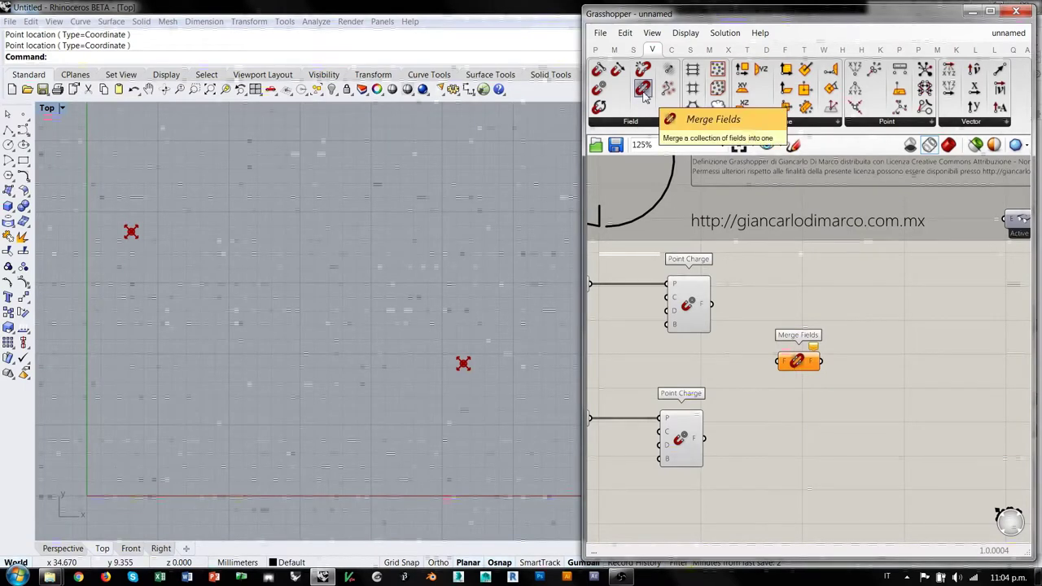
Align the two Point Charge components and connect both of their F outputs to the Merge Fields input.
left_click_drag(686, 306, 677, 307)
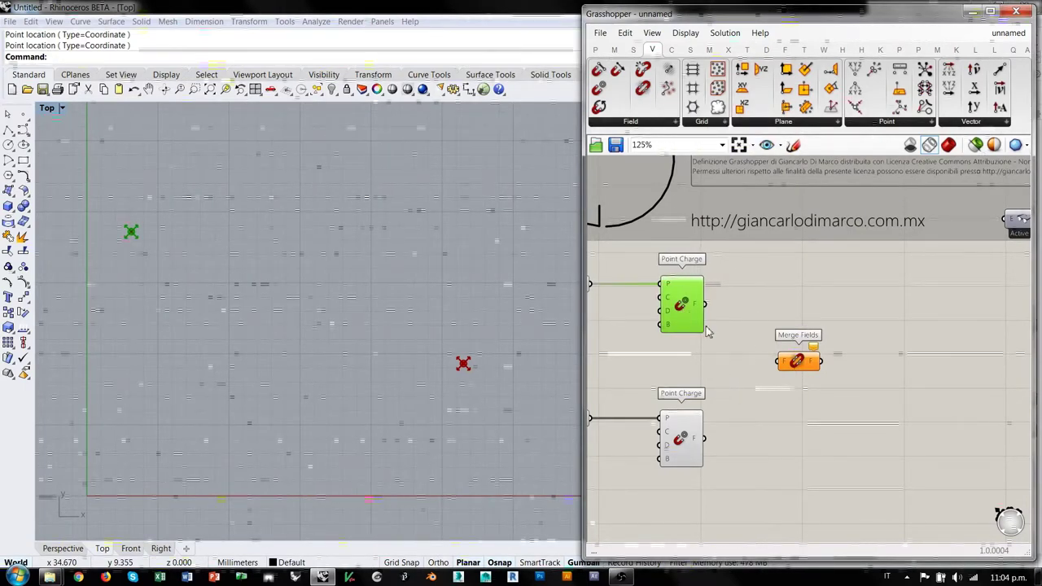
left_click(713, 352)
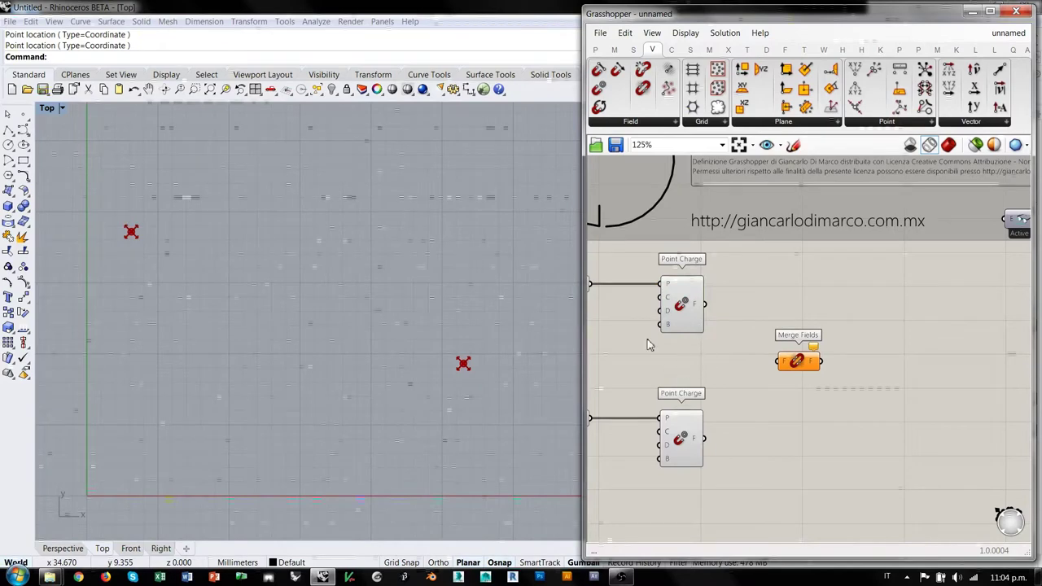
left_click_drag(705, 304, 704, 440)
left_click_drag(796, 360, 788, 367)
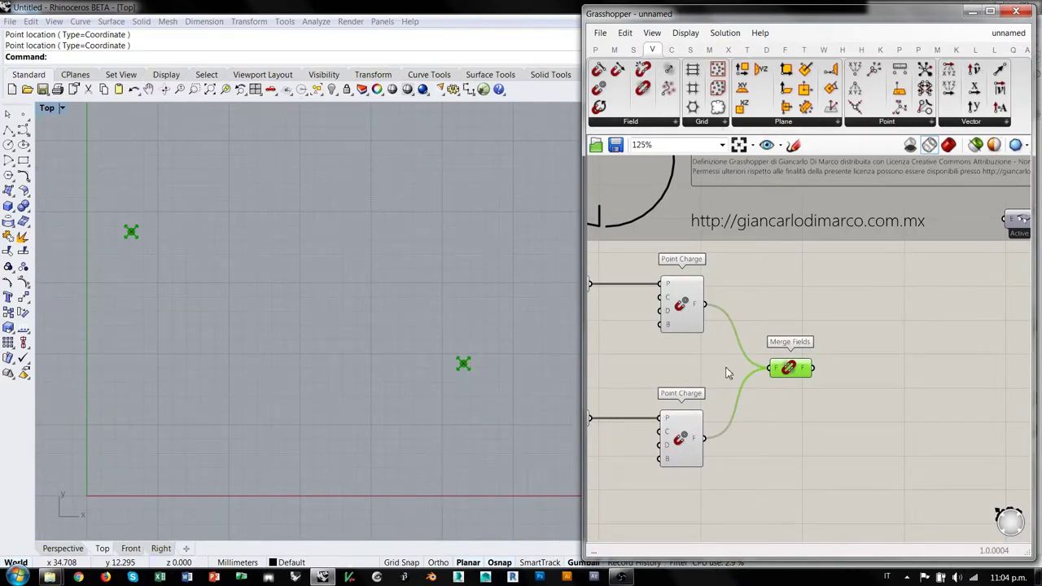
left_click(762, 341)
Flatten the F input of Merge Fields and move the component closer to the Point Charge components.
mouse_move(778, 371)
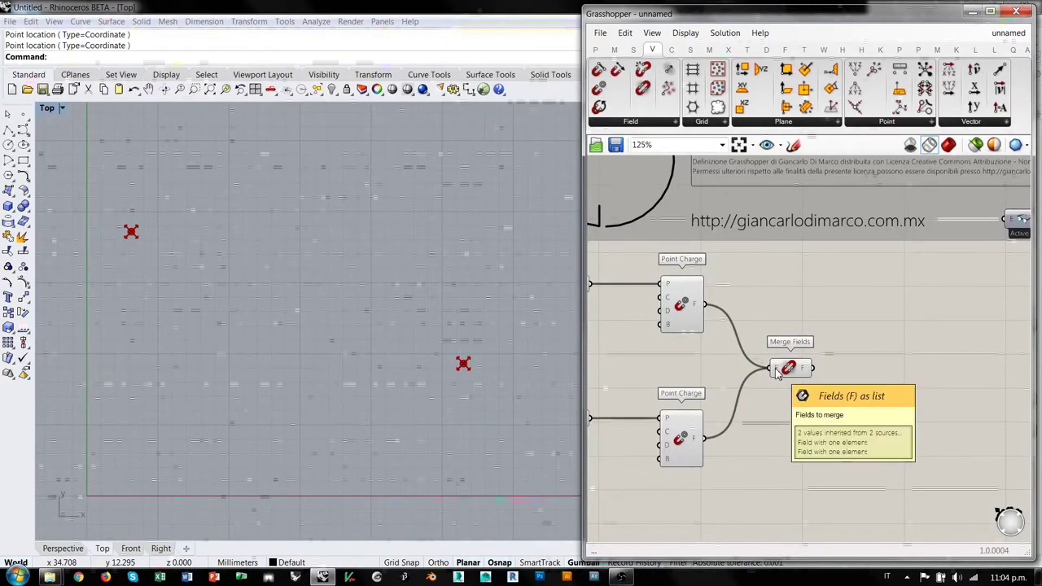
right_click(777, 371)
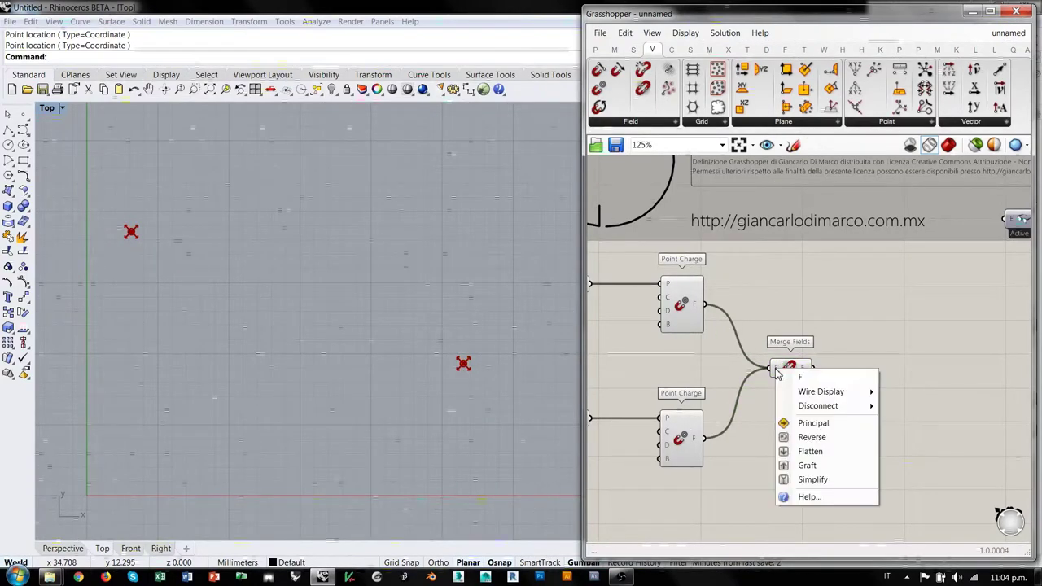
left_click(806, 463)
right_click_drag(712, 394, 871, 375)
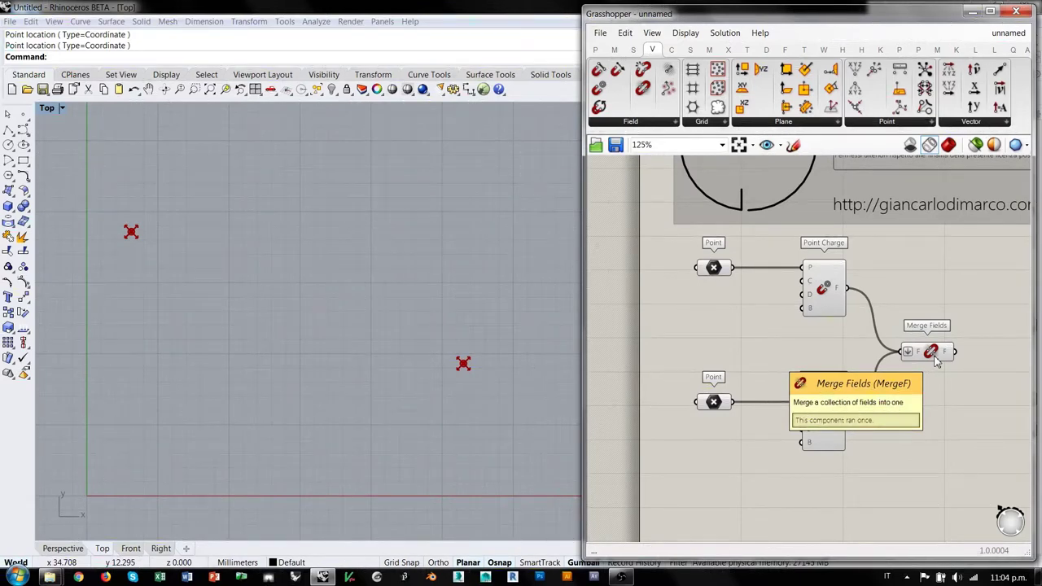
left_click_drag(936, 361, 914, 364)
left_click(933, 406)
right_click_drag(933, 406, 809, 332)
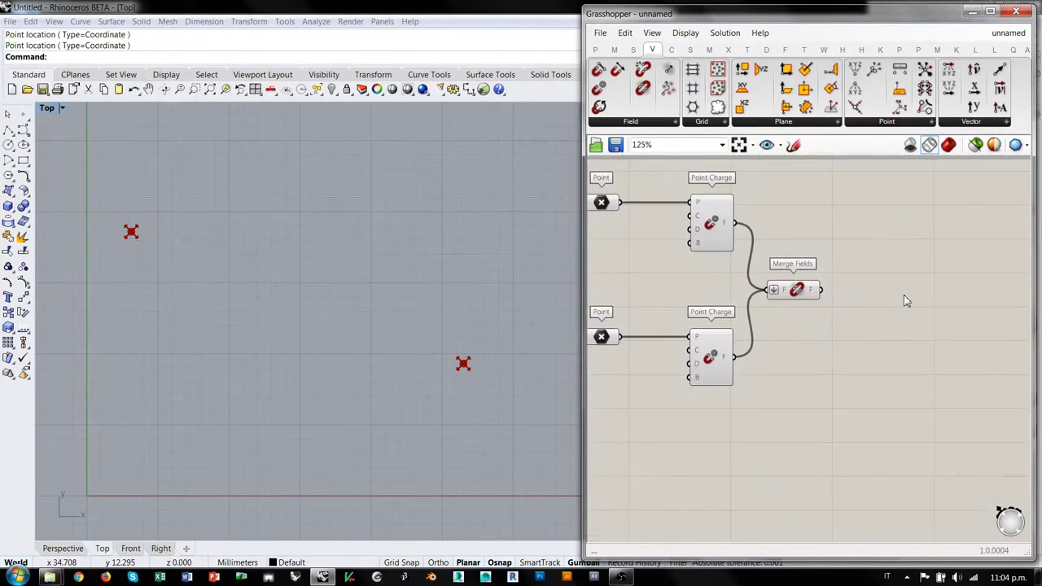
Add a Field Line component, connect the Merge Fields output to its F input and align it with Merge Fields.
left_click(646, 122)
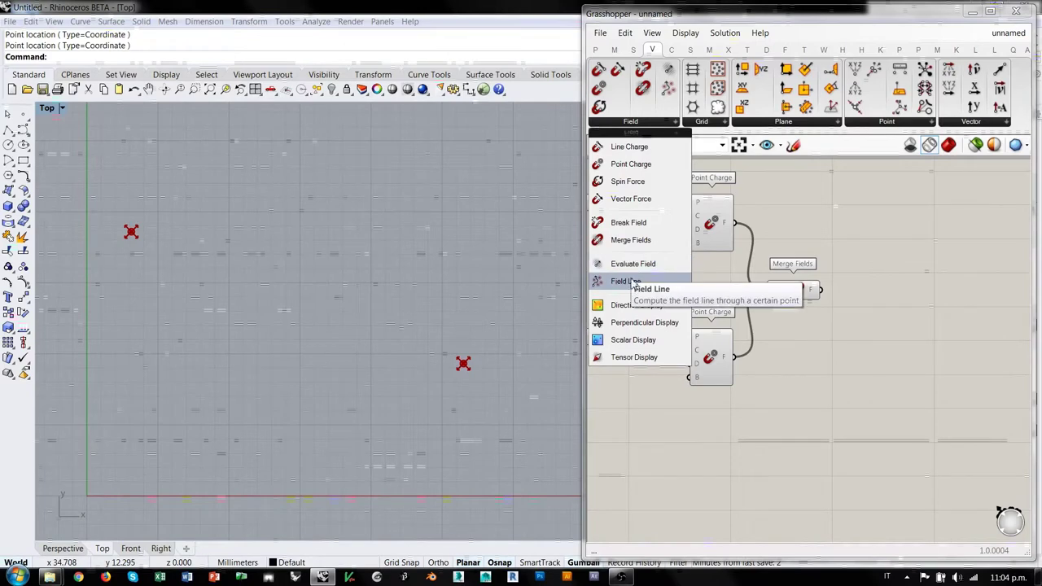
left_click_drag(613, 282, 910, 332)
left_click_drag(821, 290, 888, 305)
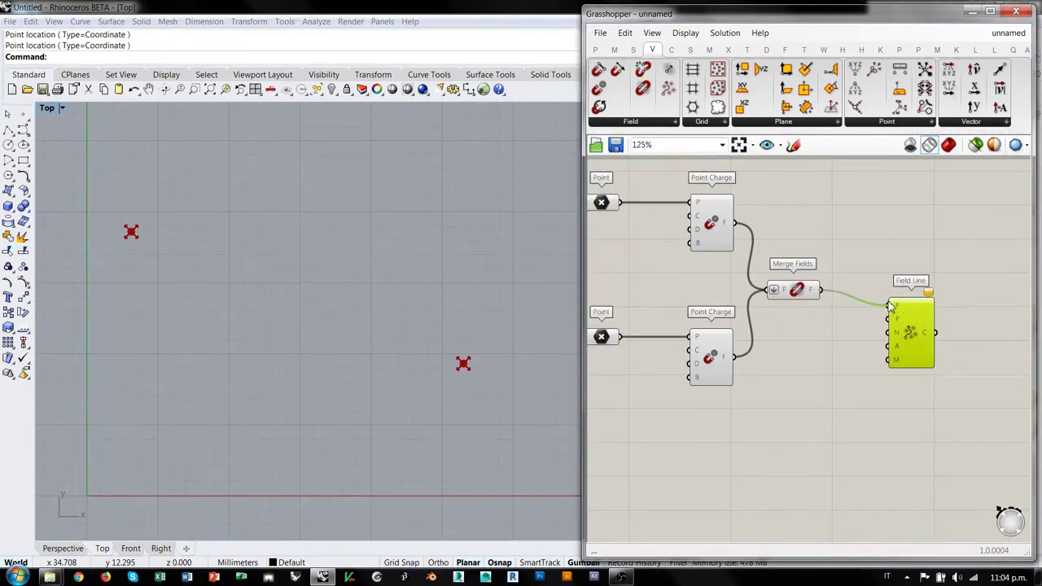
left_click_drag(922, 343, 930, 327)
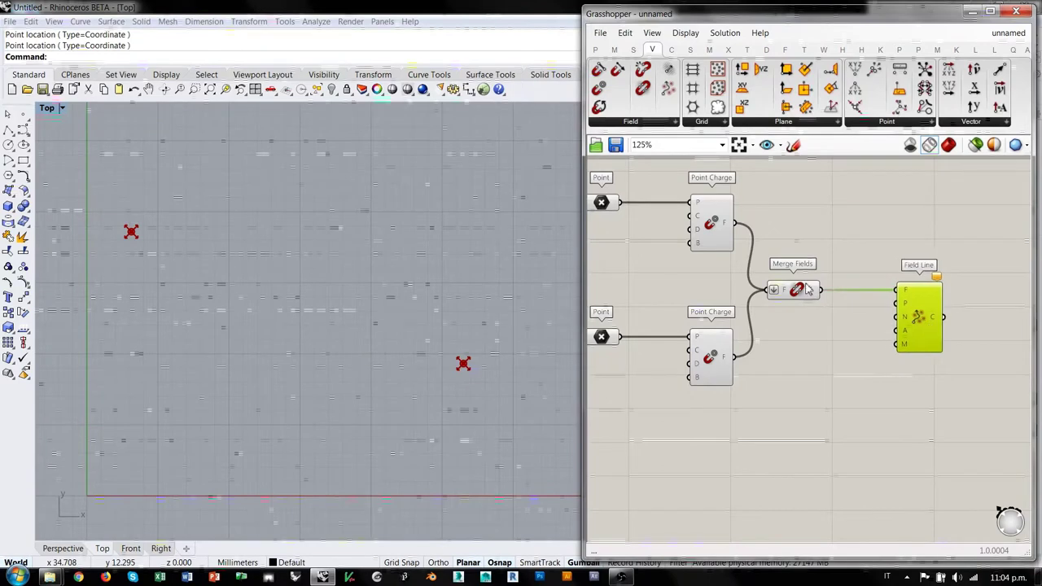
right_click_drag(871, 324, 922, 324)
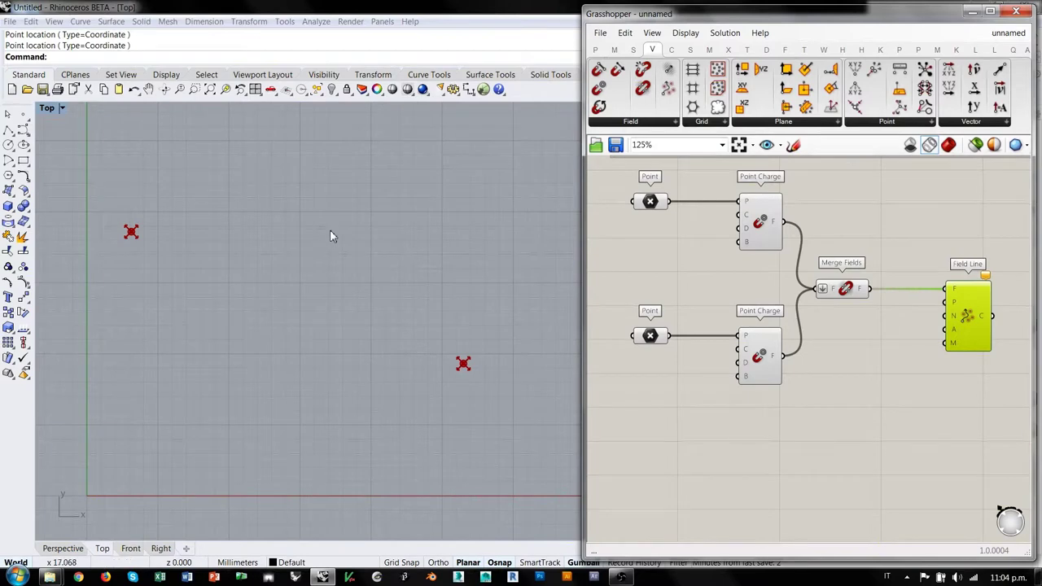
Draw a rectangle of about 48 by 40 mm around both charge points in the Top viewport.
right_click_drag(395, 259, 387, 279)
scroll(387, 279, "down", 2)
left_click(822, 357)
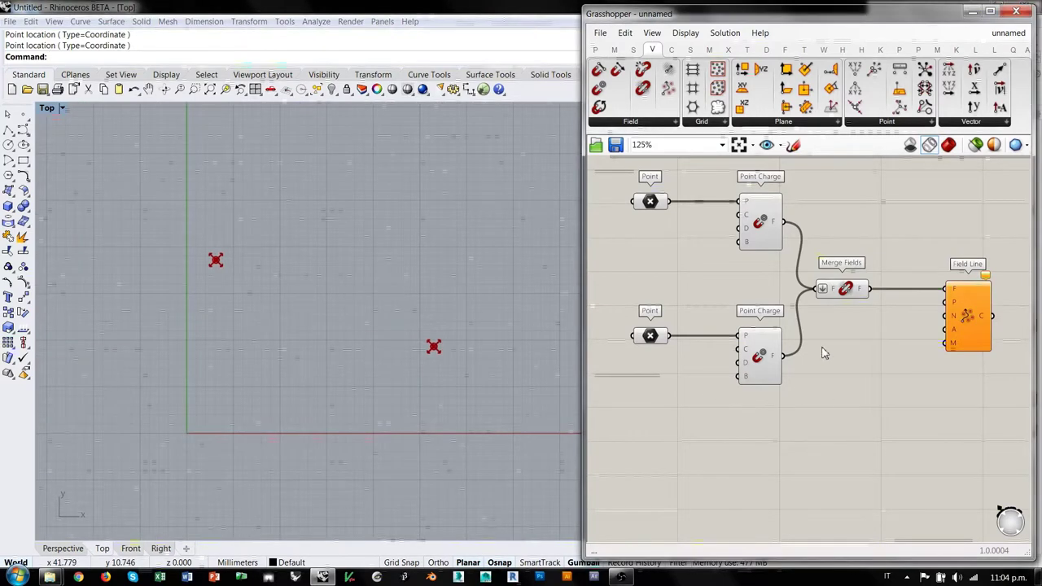
left_click(23, 161)
left_click(110, 122)
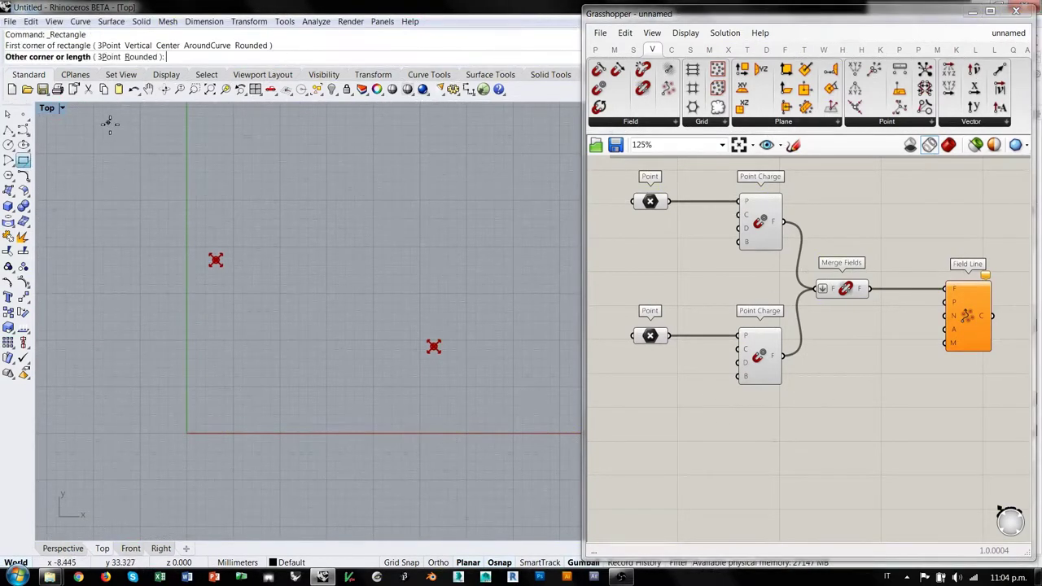
left_click(551, 491)
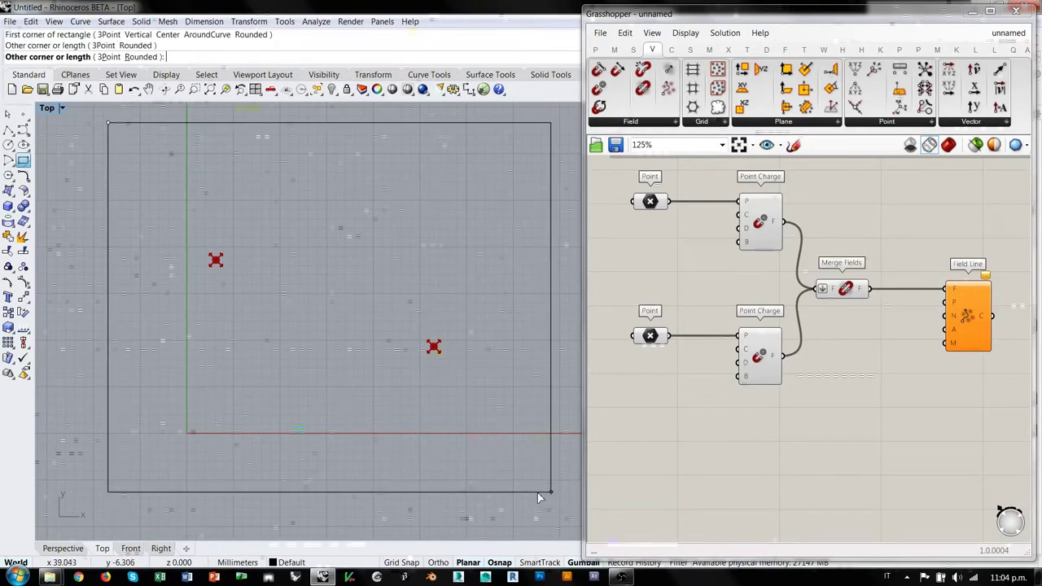
Add a Curve parameter below the Point parameters and set it to reference the rectangle.
double_click(721, 456)
type("crv")
key("Return")
right_click(705, 454)
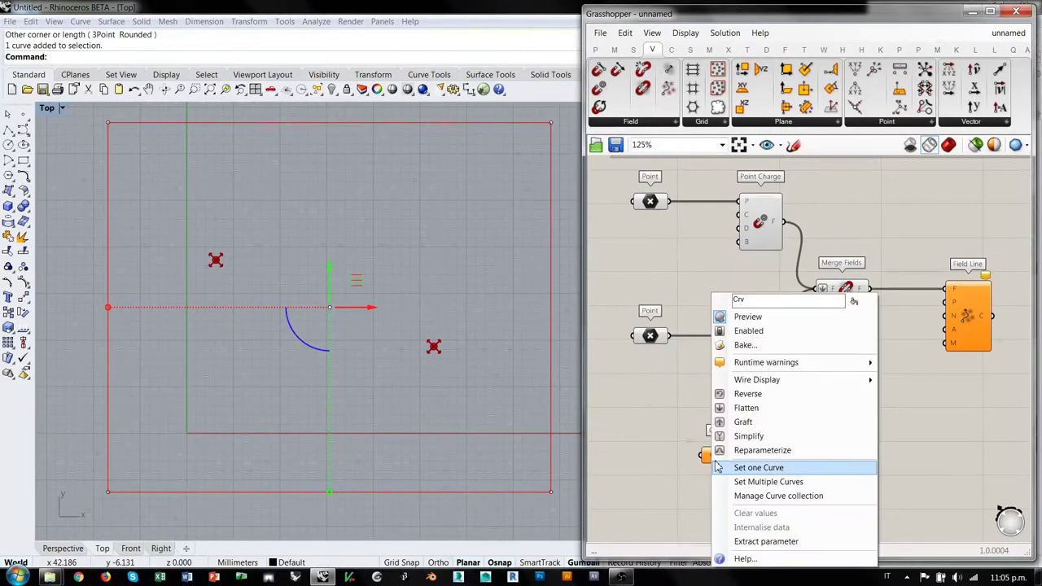
left_click(753, 468)
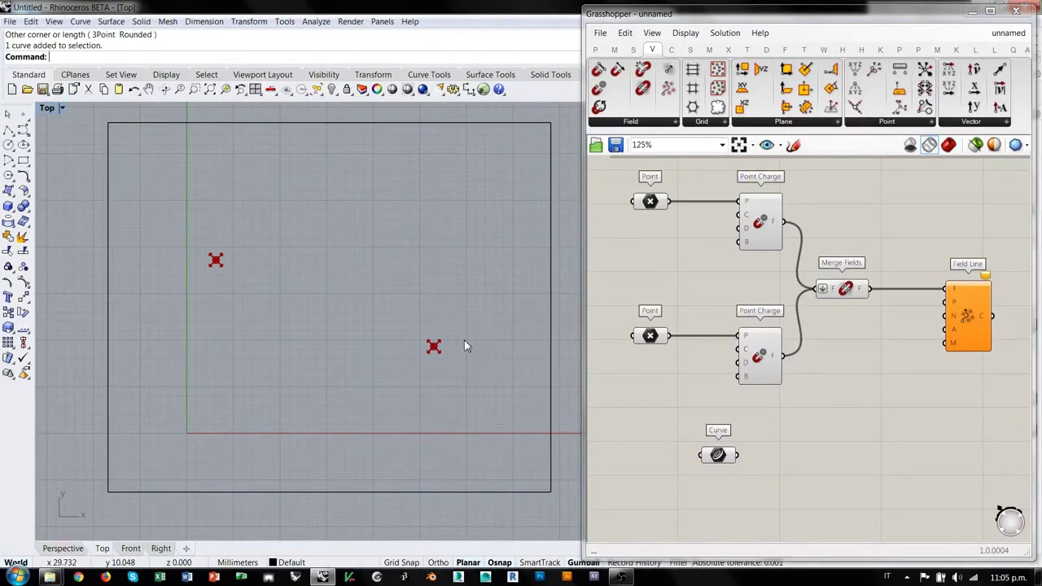
mouse_move(720, 443)
left_mouse_down()
mouse_move(660, 453)
mouse_move(701, 445)
left_mouse_up()
left_click_drag(704, 443, 642, 477)
Add a Populate 2D component and connect the Curve parameter to its R input.
double_click(751, 444)
type("pop")
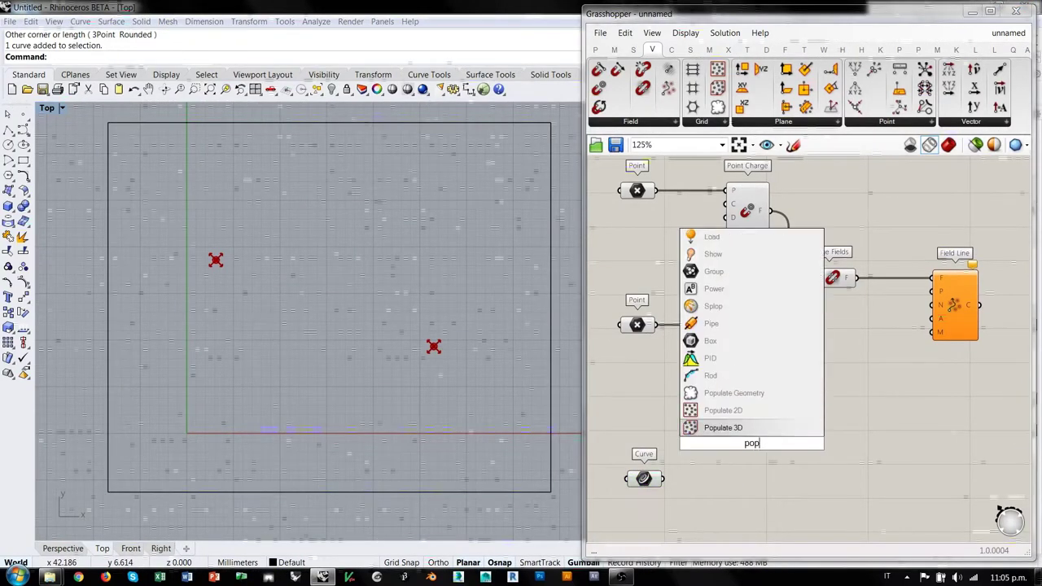
left_click(725, 426)
left_click_drag(664, 479, 747, 498)
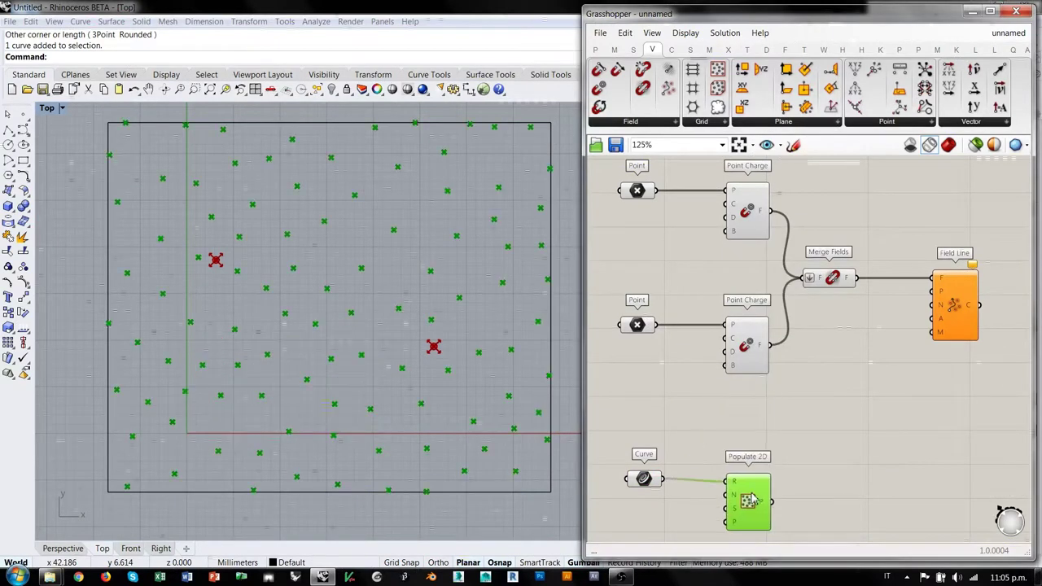
left_click(777, 440)
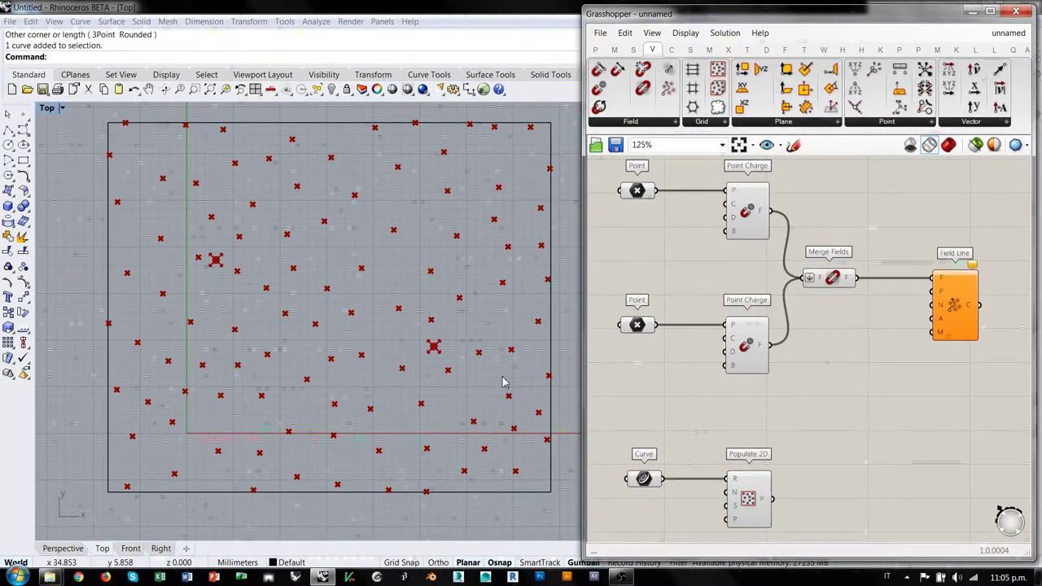
Connect the Populate 2D output to the P input of Field Line and hide the Populate 2D preview.
left_click_drag(774, 499, 933, 291)
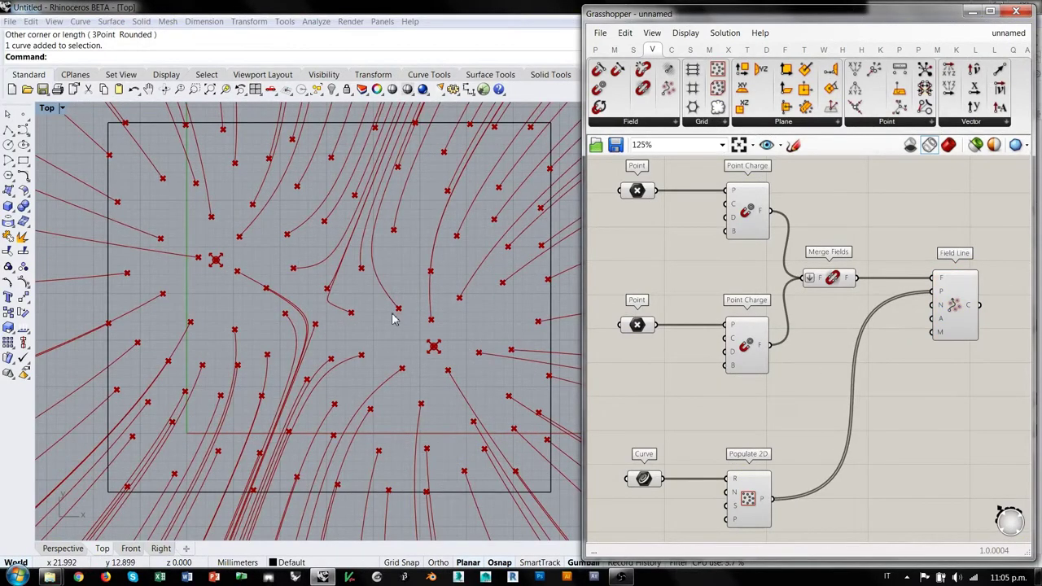
scroll(389, 320, "down", 5)
scroll(370, 330, "up", 5)
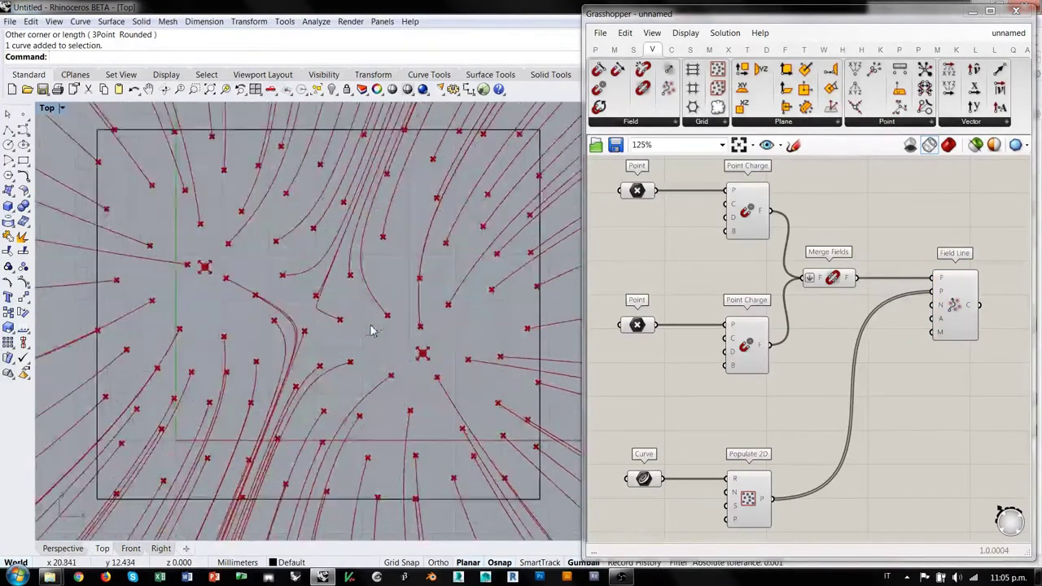
left_click(748, 492)
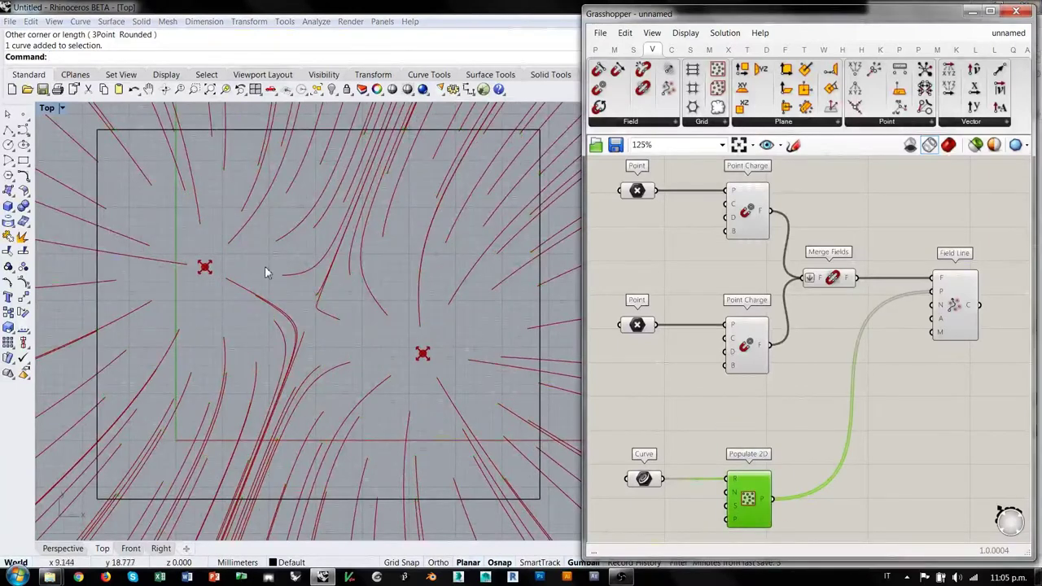
Select the second Point parameter and move its point about 5.5 mm down along Y in the Top viewport.
left_click(638, 191)
left_click(638, 326)
left_click_drag(422, 349, 423, 400)
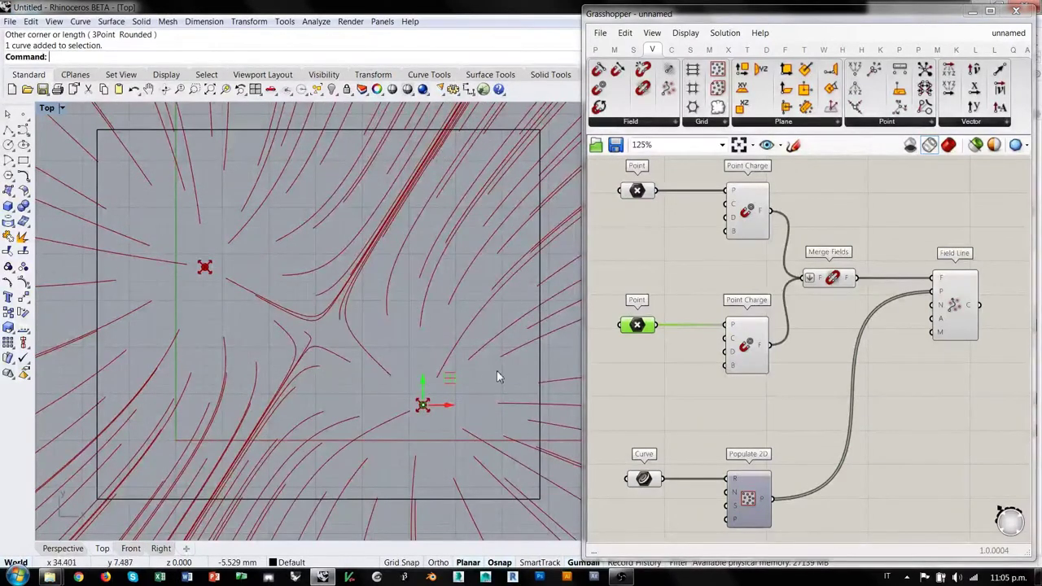
Set the charge of the second Point Charge component to -1 through its C input.
left_click(647, 369)
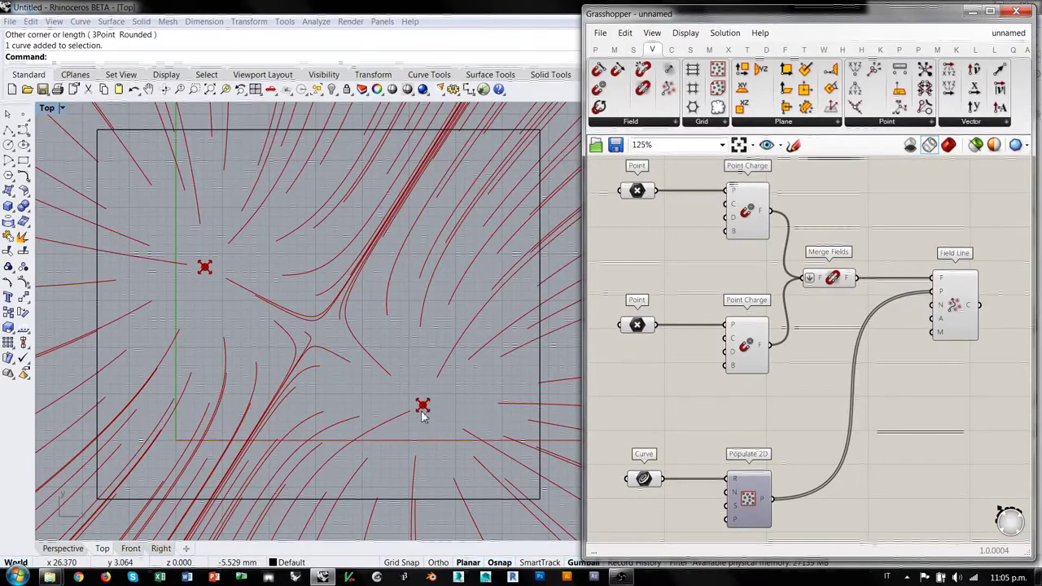
scroll(774, 302, "up", 4)
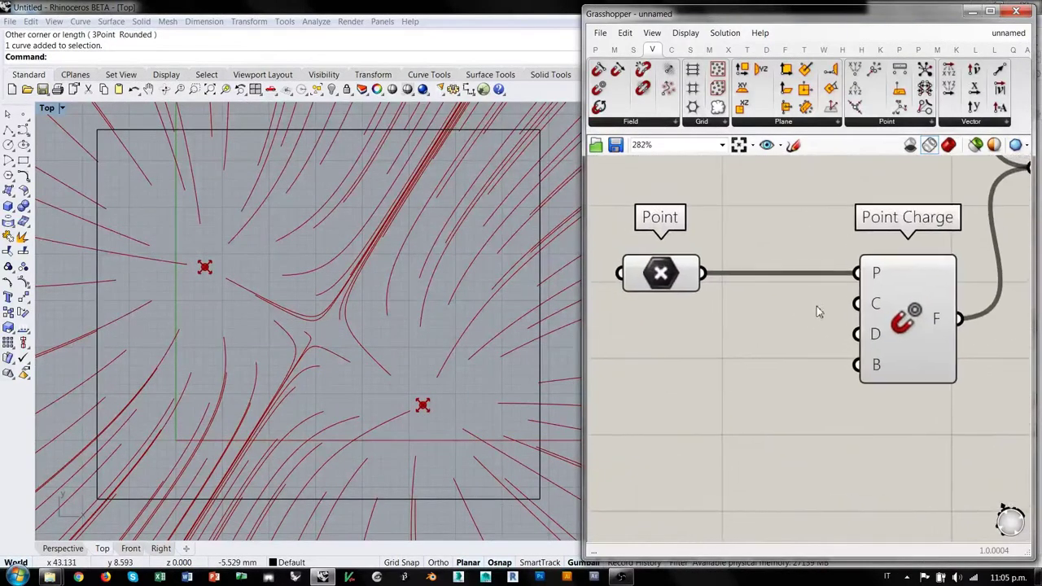
right_click_drag(880, 306, 860, 315)
scroll(844, 399, "down", 3)
scroll(860, 316, "up", 4)
mouse_move(847, 321)
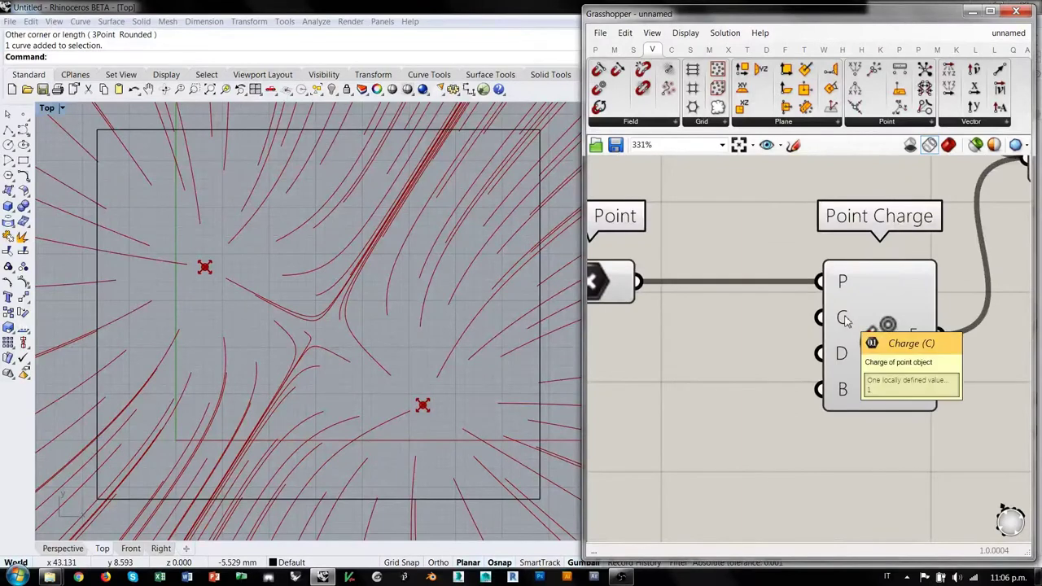
right_click(847, 321)
mouse_move(875, 441)
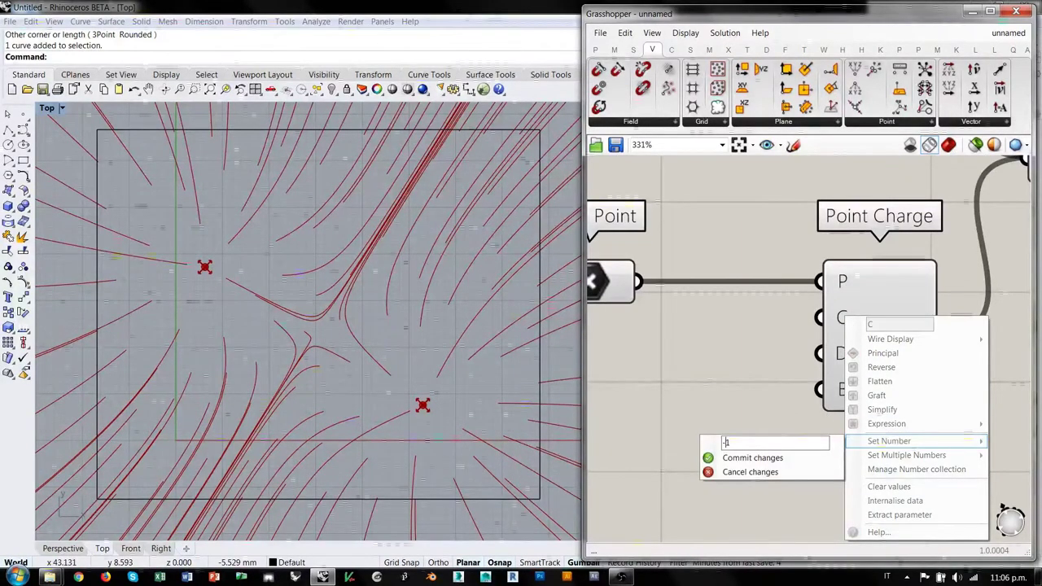
left_click(746, 458)
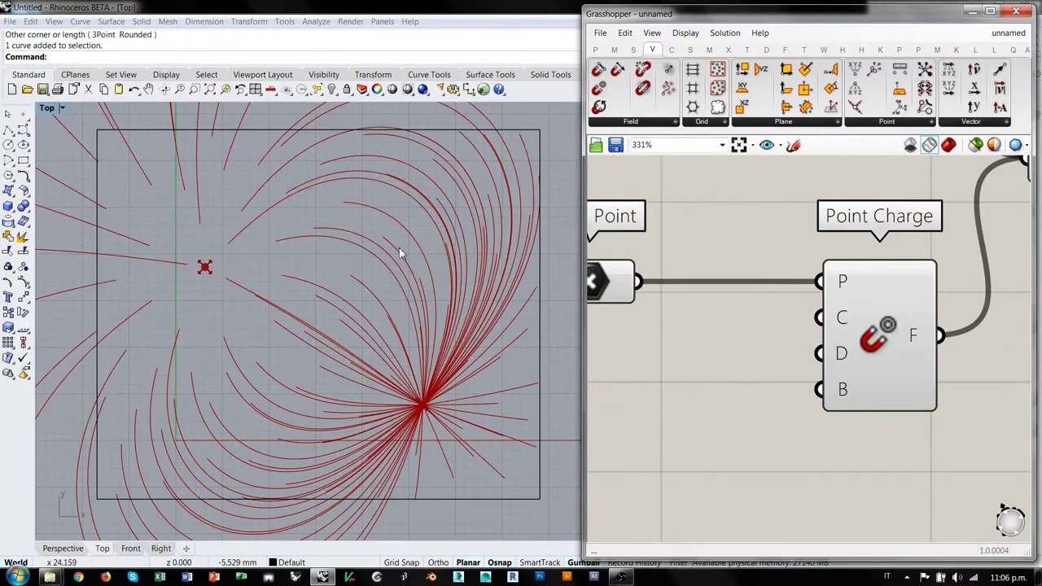
right_click_drag(426, 413, 399, 402)
scroll(382, 345, "down", 2)
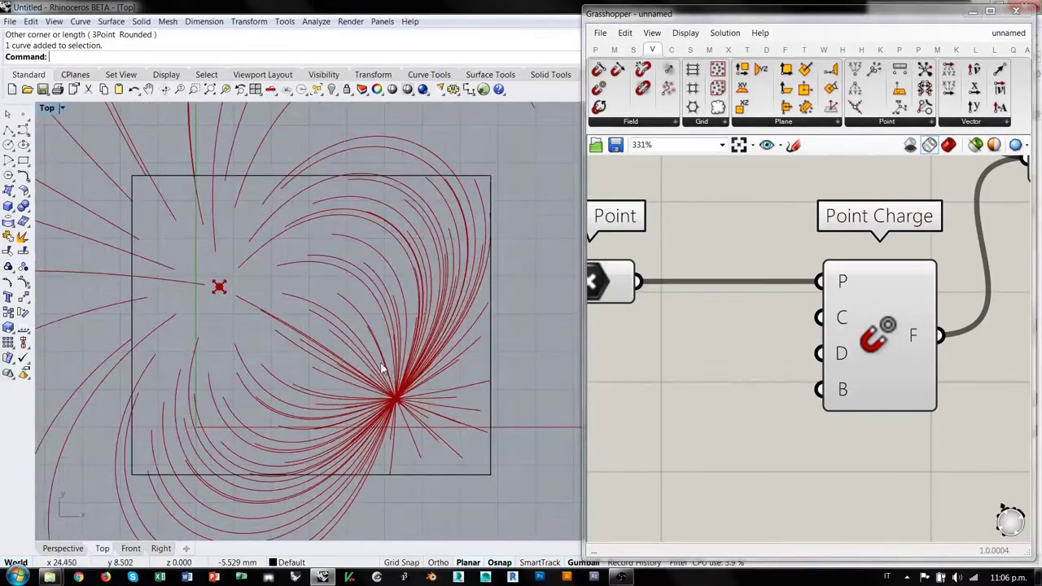
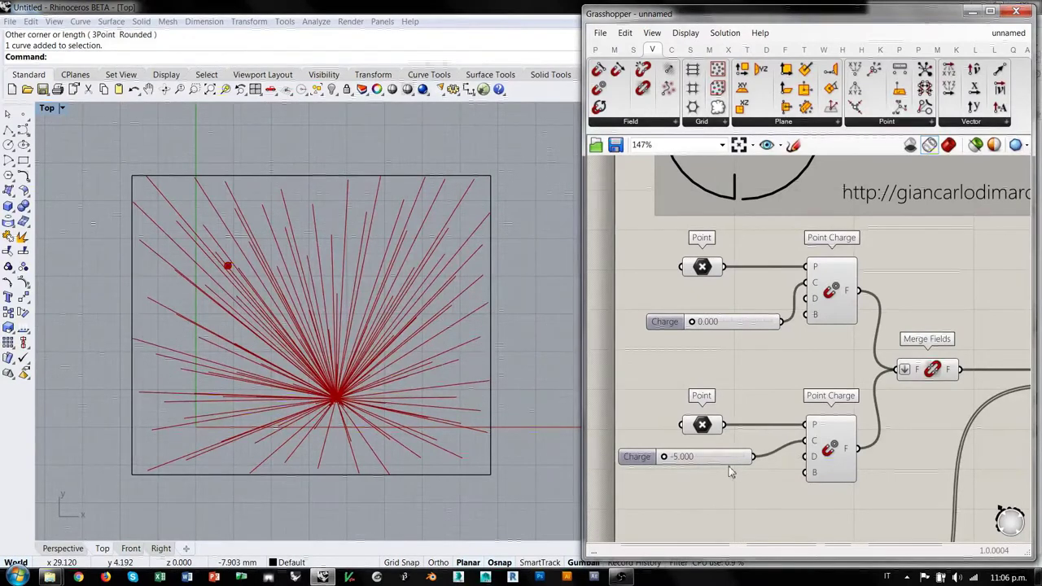
Set the first Point Charge's Charge slider to 3.740 and the second one's to -0.546.
left_click(754, 491)
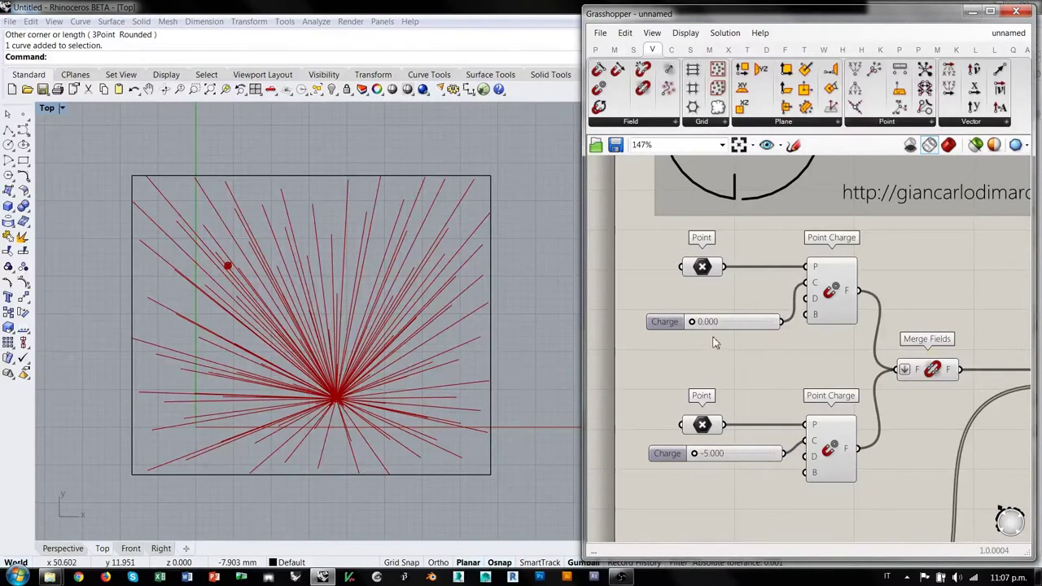
left_click_drag(695, 325, 697, 327)
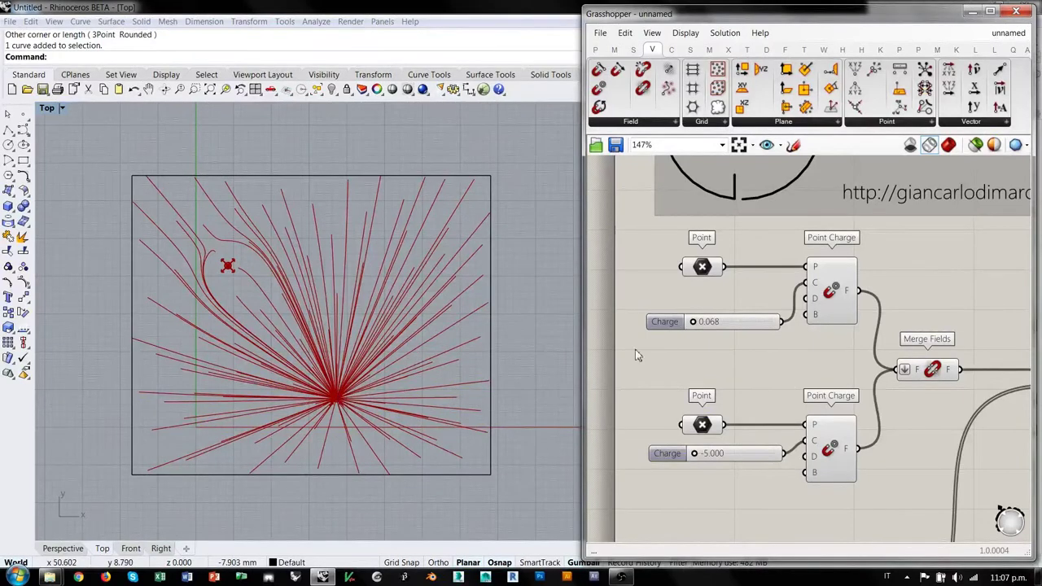
left_click_drag(696, 324, 750, 321)
scroll(364, 306, "down", 8)
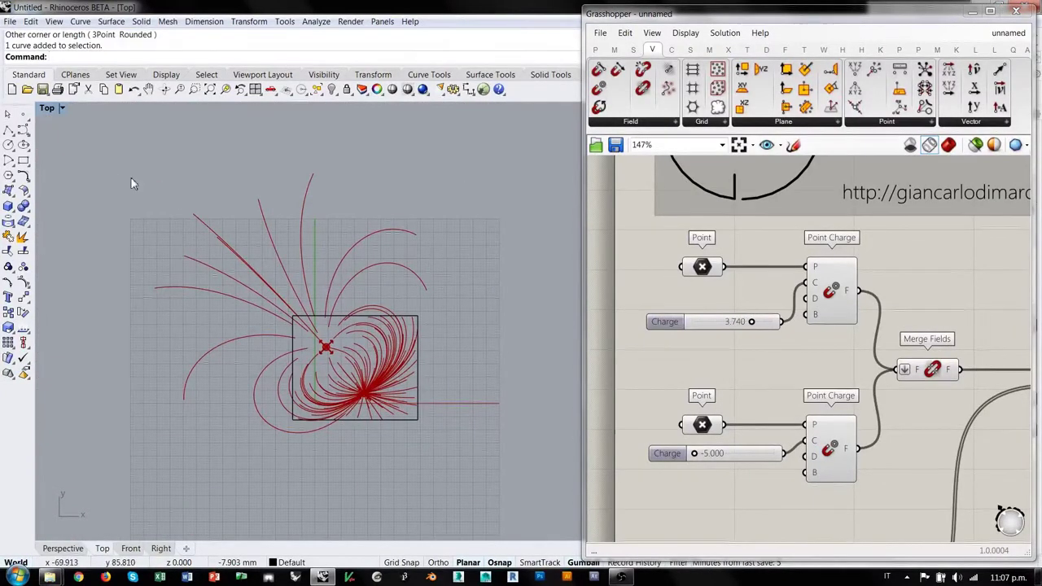
scroll(365, 395, "up", 6)
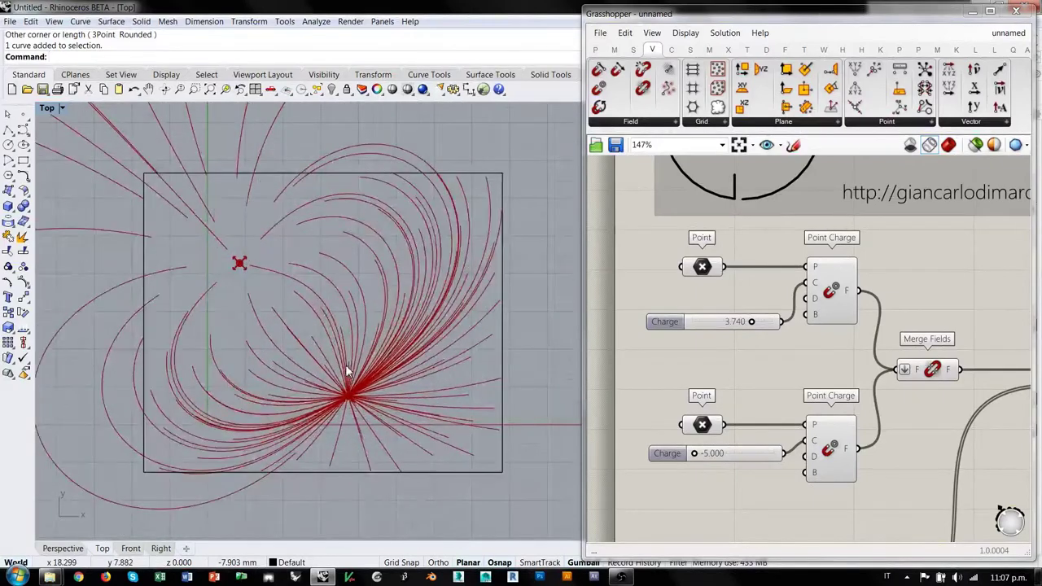
right_click_drag(378, 341, 380, 352)
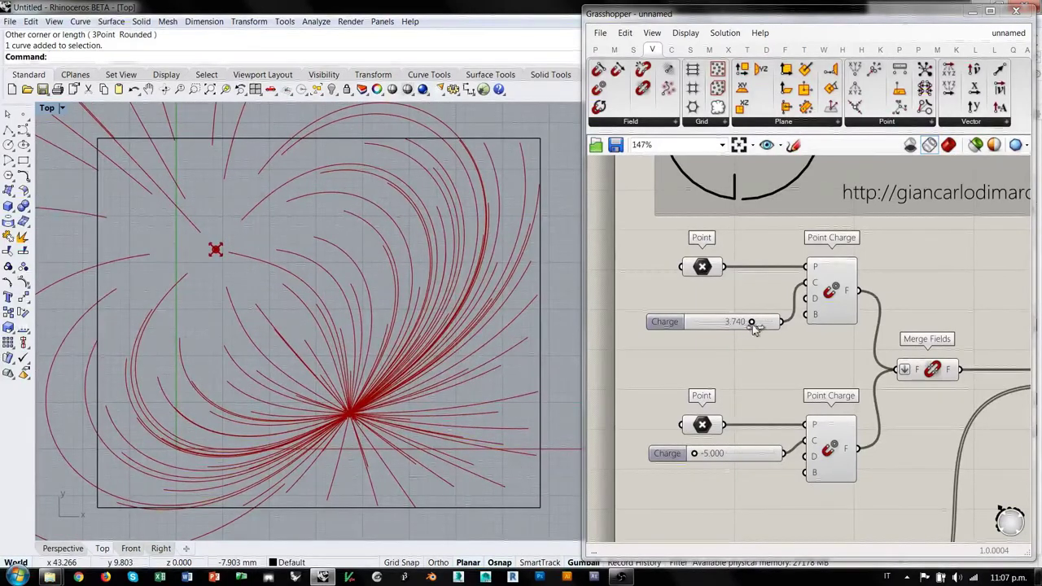
left_click_drag(696, 458, 771, 461)
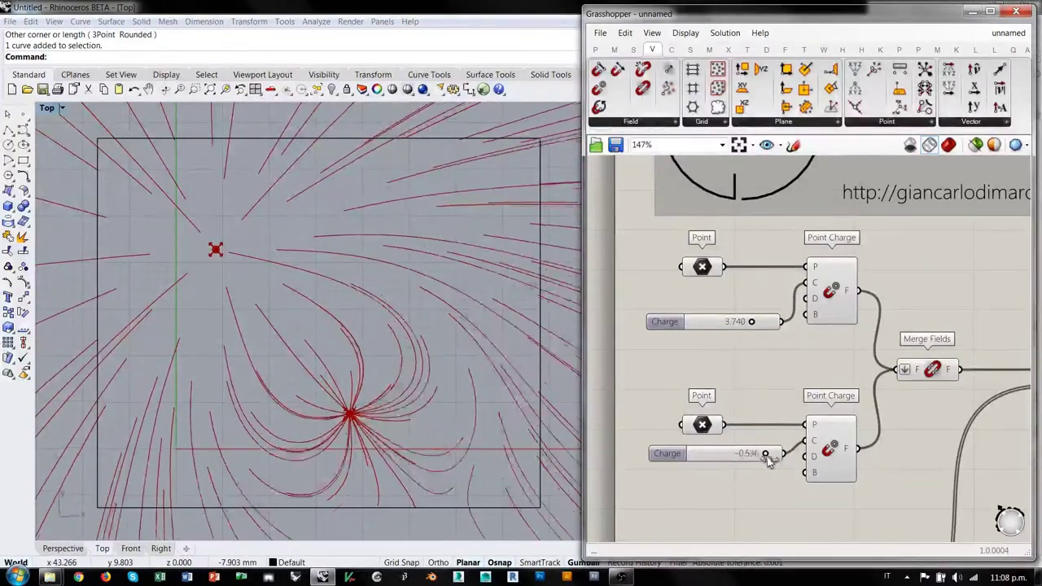
right_click_drag(421, 391, 430, 379)
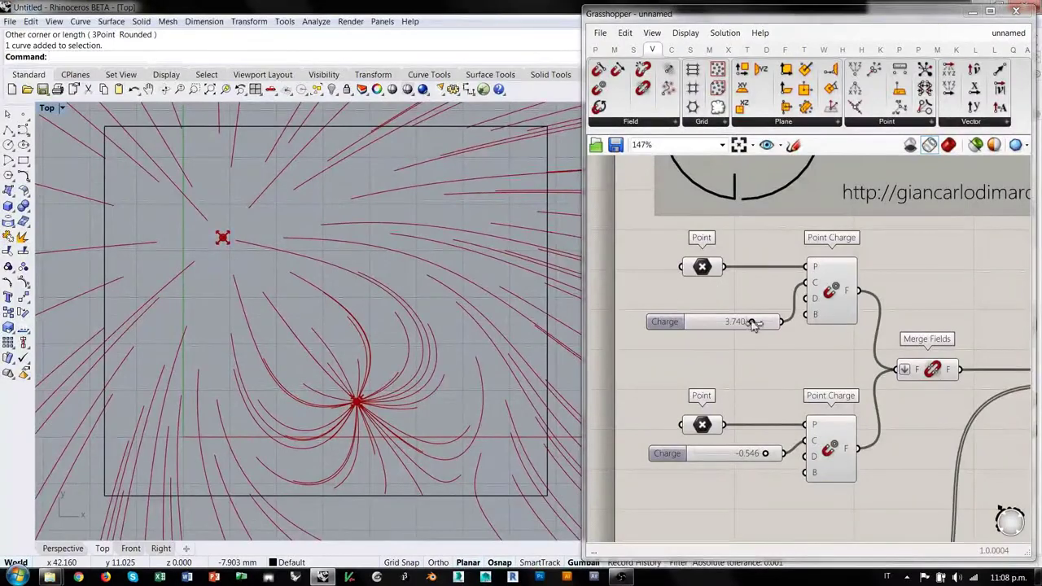
Set the first Charge slider to 0.034 and right-align both Point parameters and Charge sliders close to their Point Charge components.
mouse_move(750, 323)
left_mouse_down()
mouse_move(693, 324)
mouse_move(747, 302)
left_mouse_up()
left_click_drag(769, 253, 675, 478)
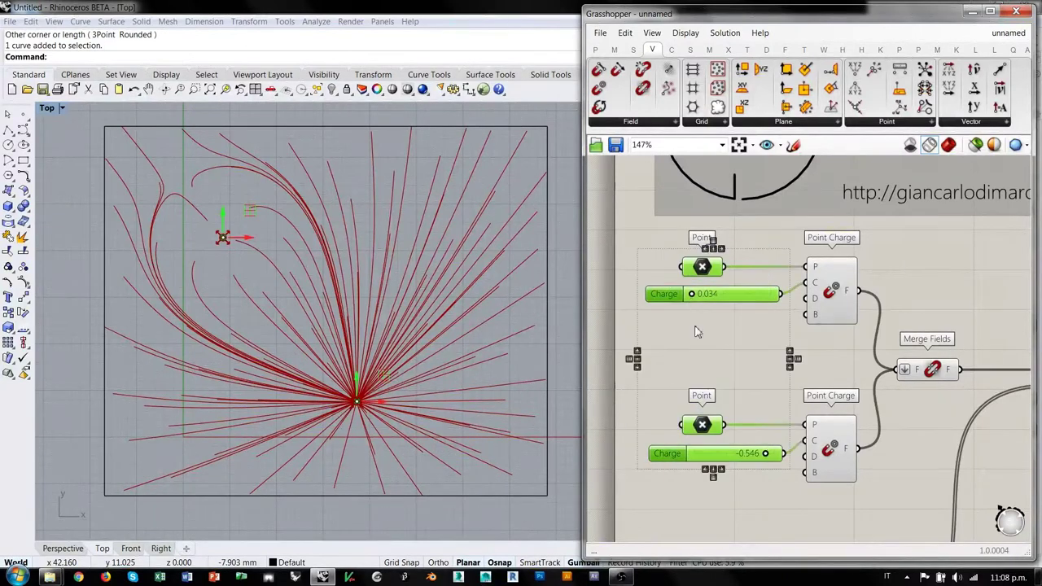
left_click(720, 249)
left_click(717, 276)
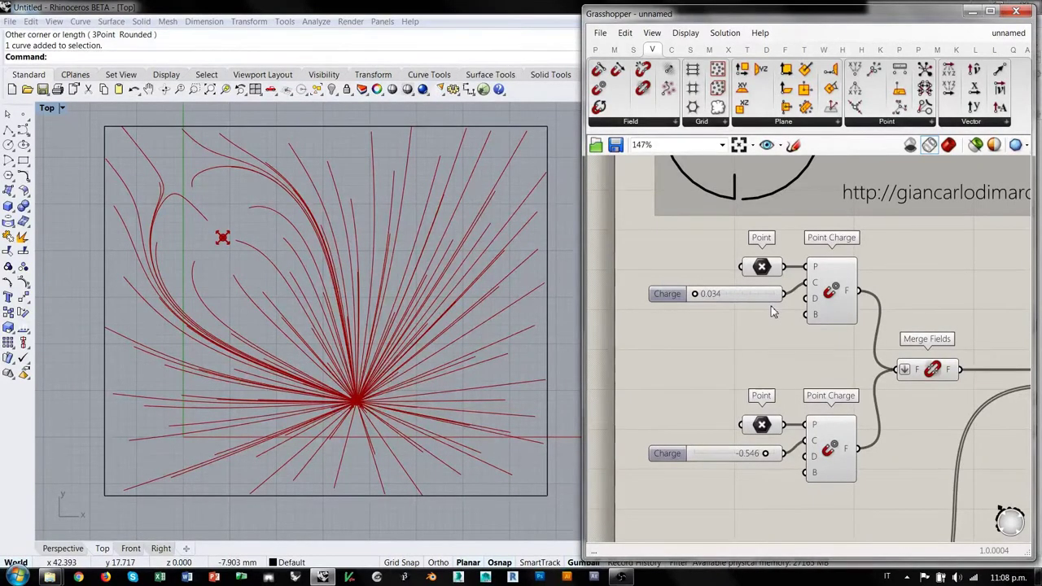
Move the second Point, slider and Point Charge group up beneath the first one, and shift Merge Fields slightly down and right.
right_click_drag(841, 387, 809, 313)
left_click_drag(826, 418, 725, 348)
left_click_drag(799, 374, 803, 300)
left_click(804, 376)
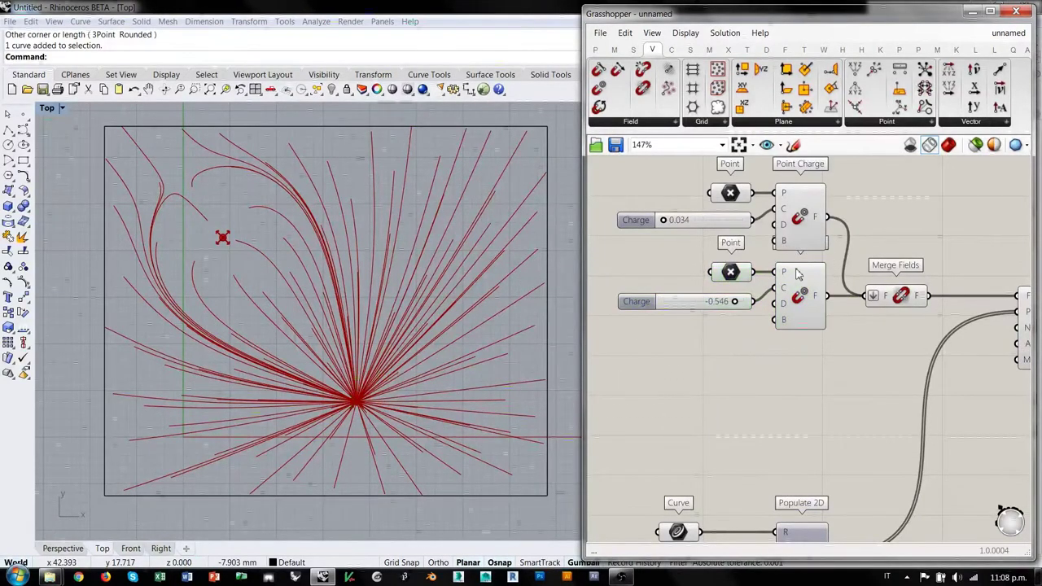
left_click_drag(871, 295, 892, 321)
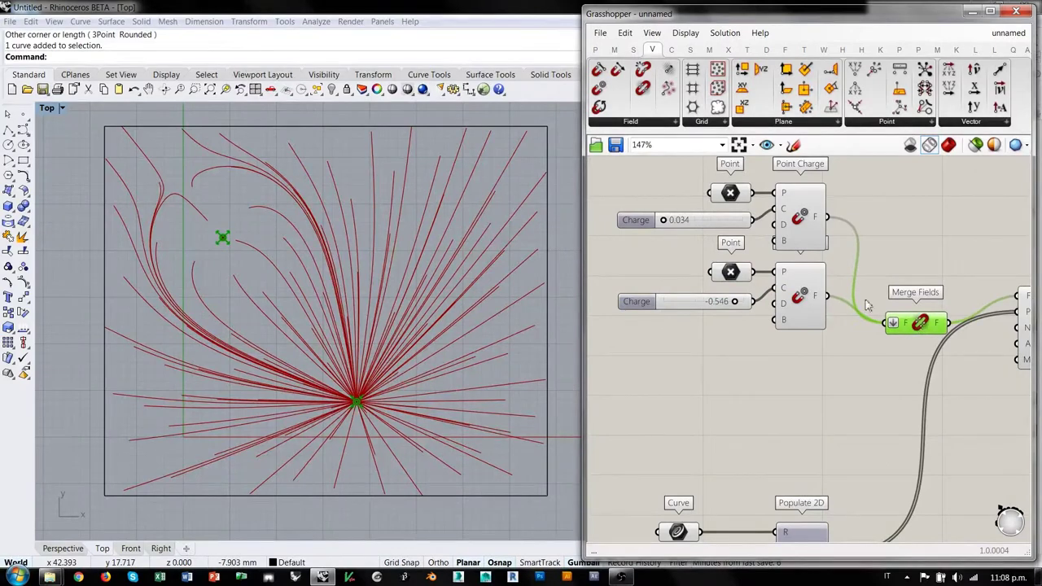
left_click(798, 355)
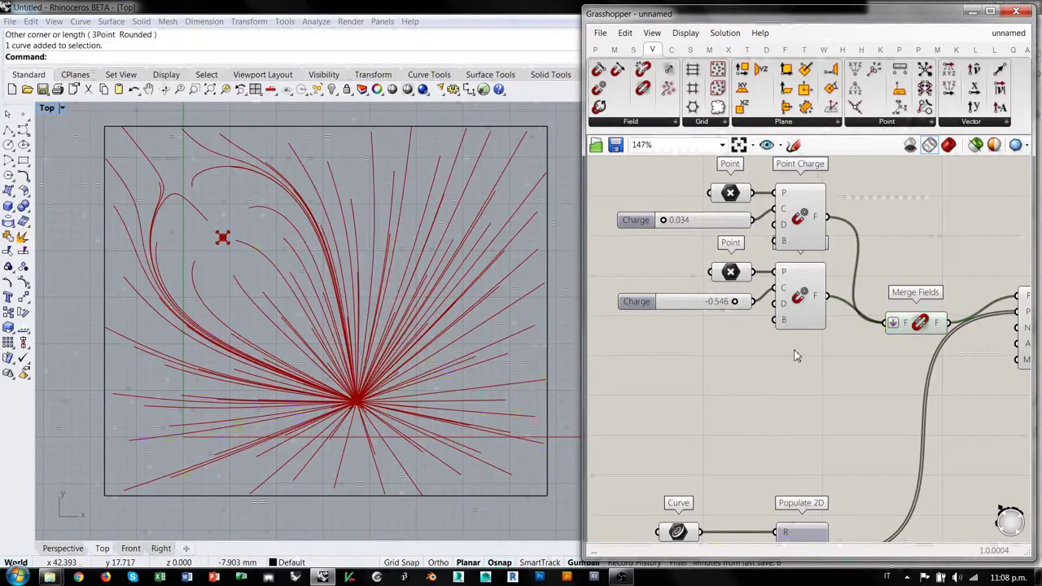
Add a Spin Force component below the second Point Charge.
left_click(633, 122)
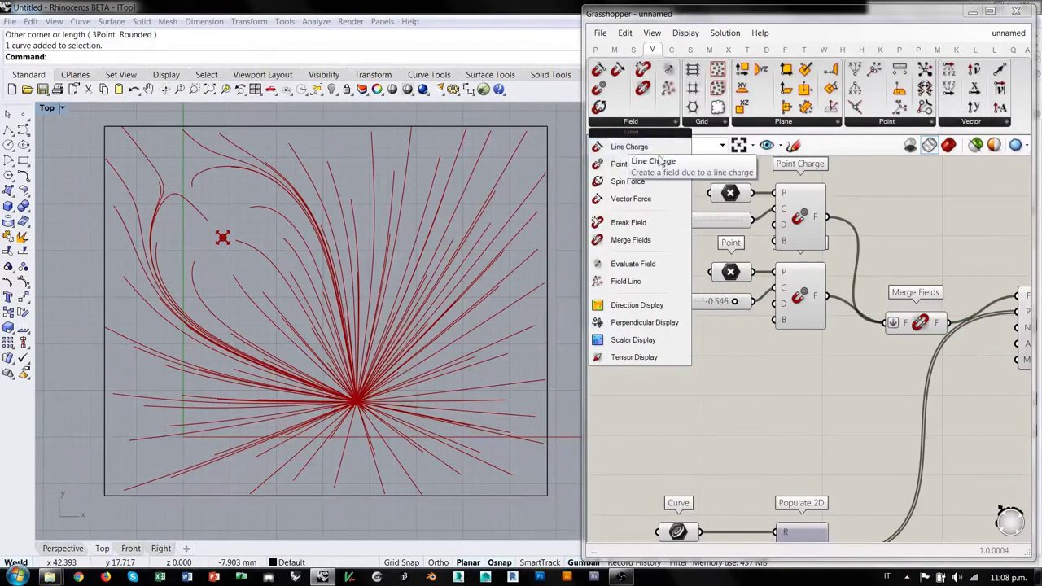
left_click_drag(813, 367, 796, 378)
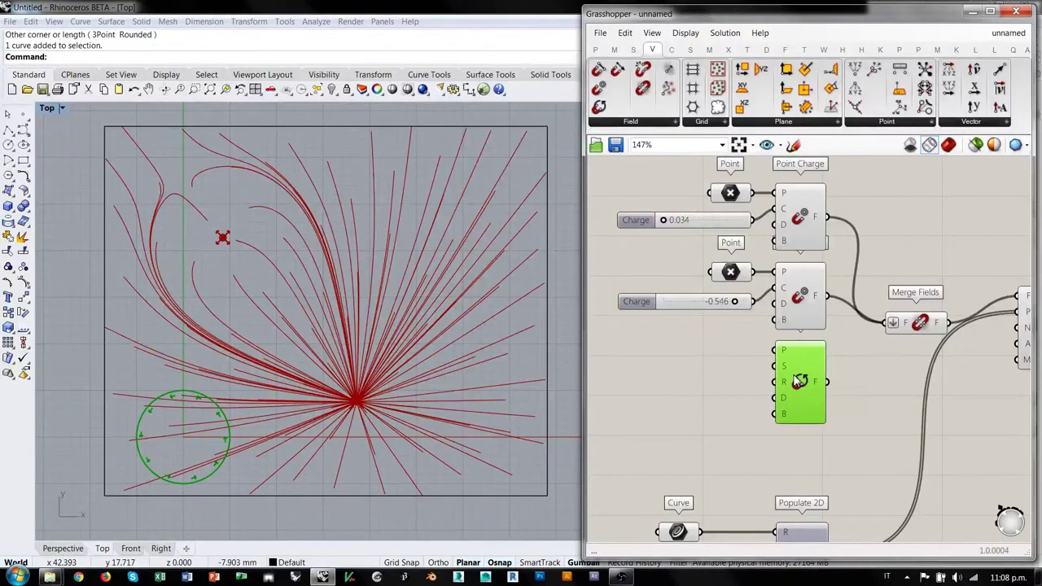
left_click(717, 339)
Examine the Spin Force's preview circle in the Top viewport and the description of its Strength input.
right_click_drag(763, 312, 811, 334)
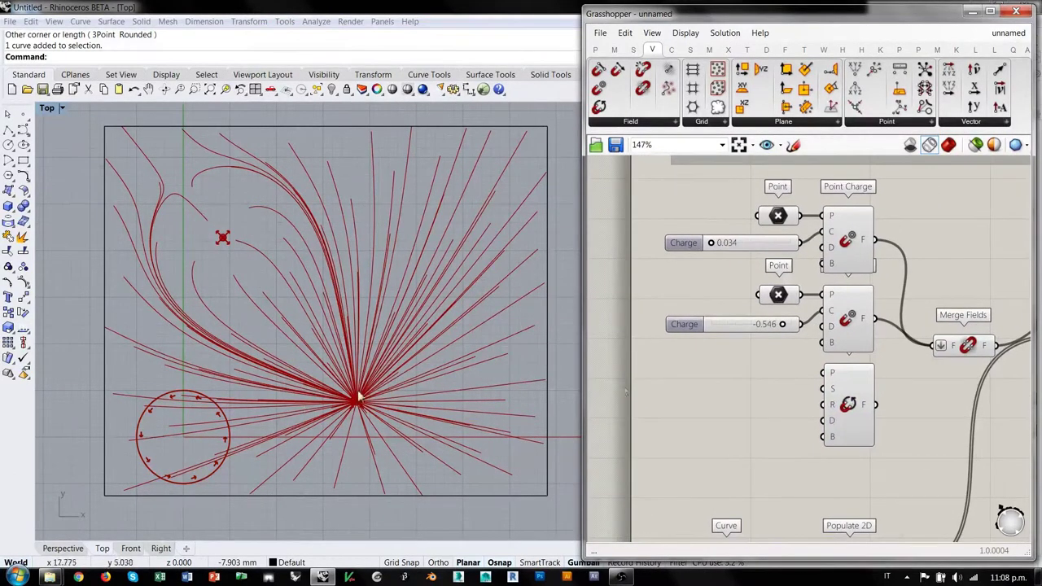
scroll(228, 437, "up", 8)
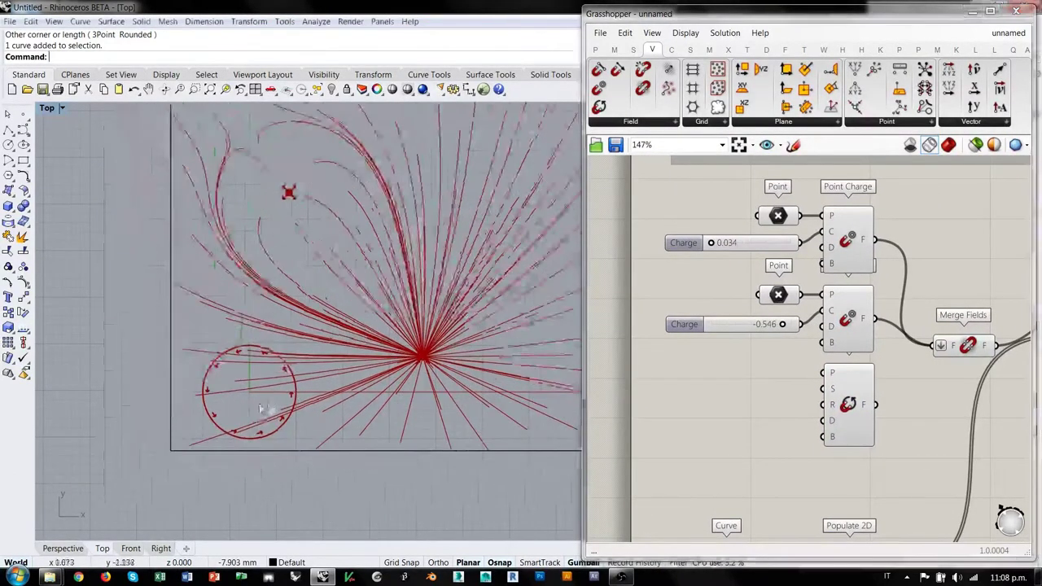
scroll(367, 355, "down", 1)
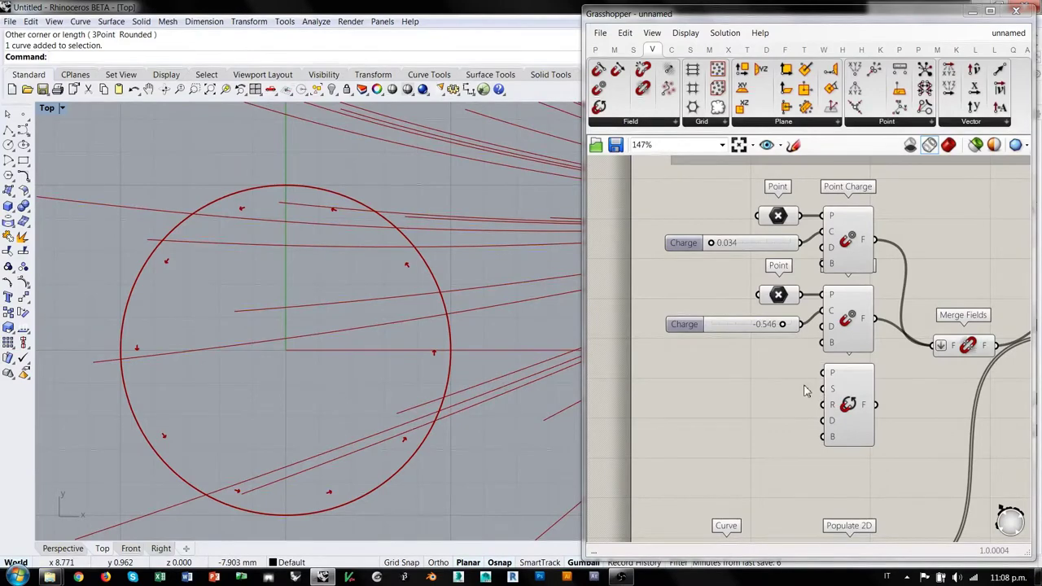
scroll(804, 391, "up", 2)
mouse_move(857, 368)
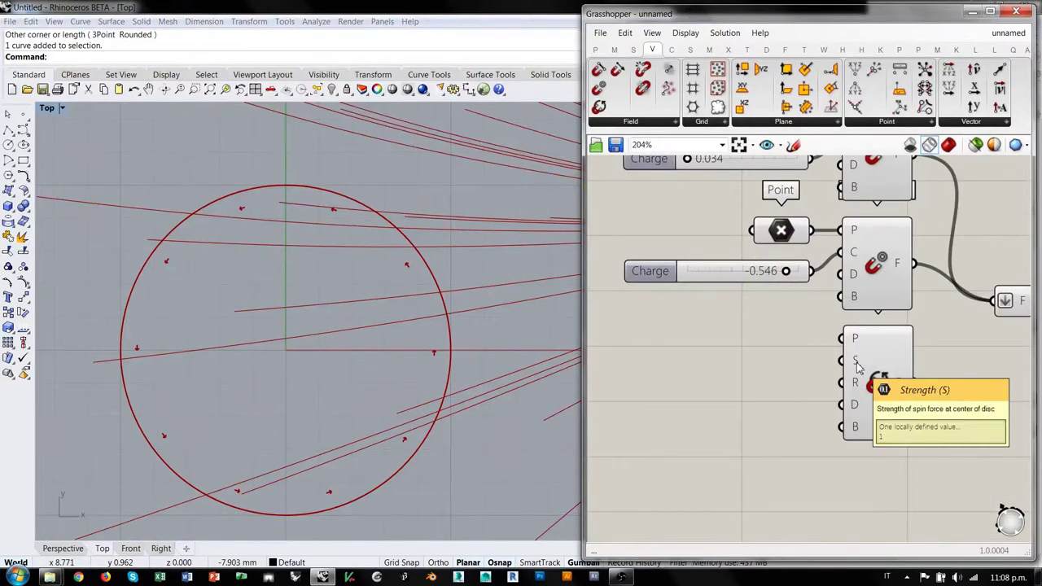
right_click_drag(296, 320, 270, 400)
scroll(265, 388, "down", 14)
right_click_drag(363, 353, 329, 376)
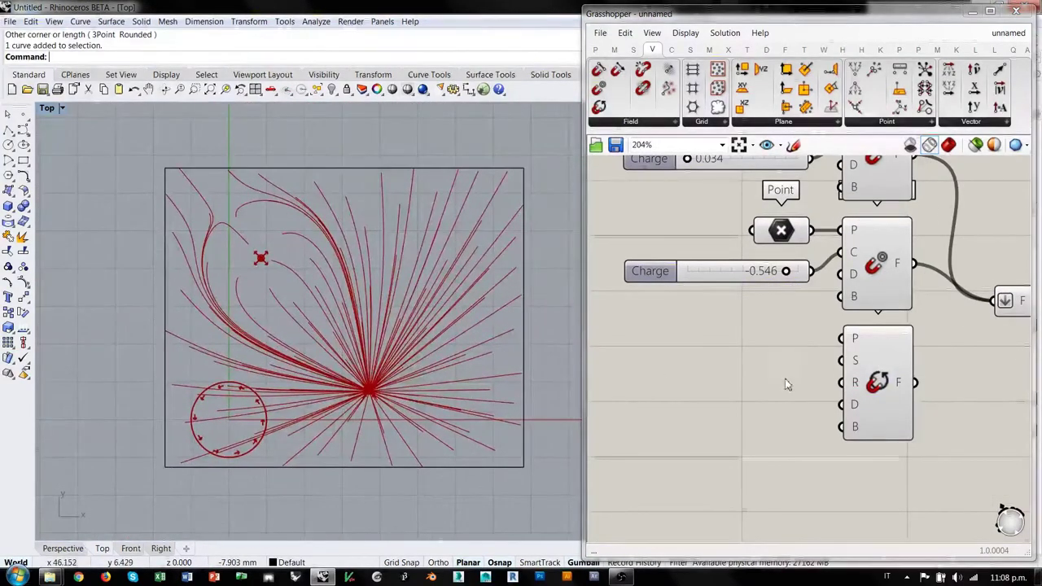
Duplicate the second Point parameter beside the Spin Force and move the copy's point up and right inside the rectangle.
mouse_move(855, 345)
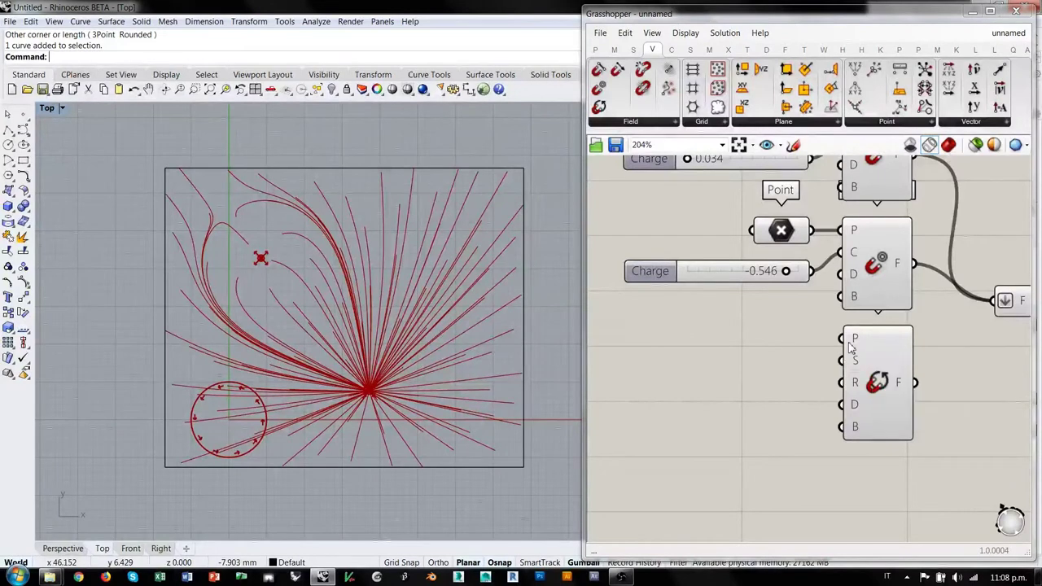
left_click(780, 231)
left_click_drag(780, 232, 723, 340, "alt")
left_click_drag(369, 376, 378, 307)
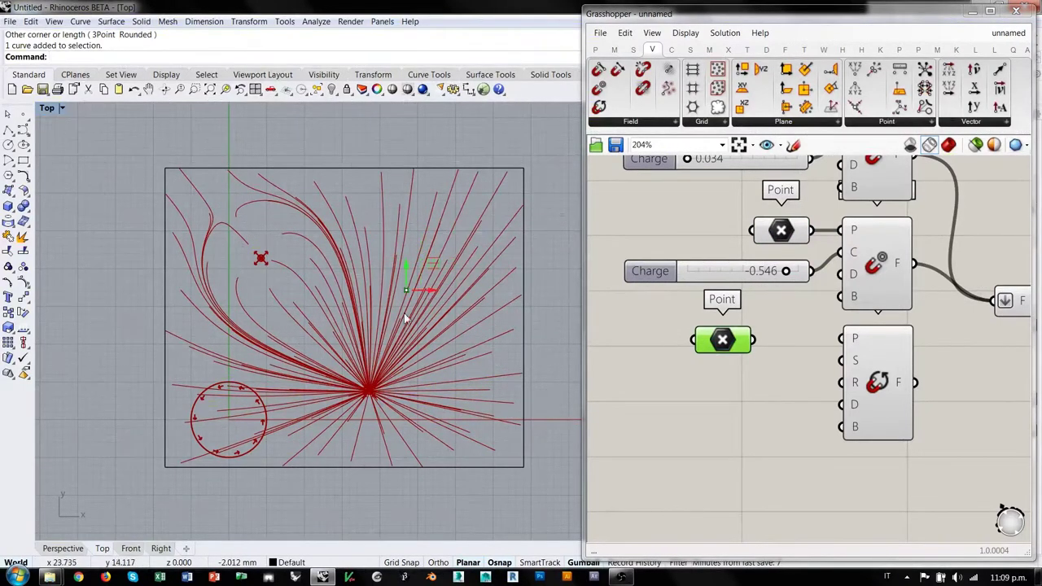
Connect the copied Point to the Spin Force's P input and add the Spin Force's F output to the Merge Fields input.
left_click(749, 349)
left_click_drag(751, 341, 841, 338)
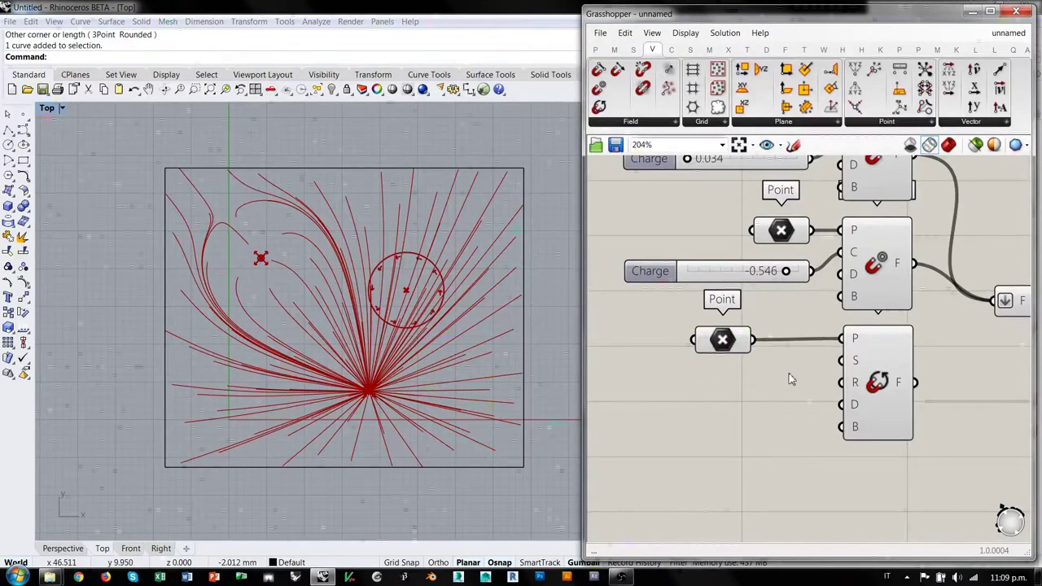
right_click_drag(938, 396, 830, 403)
scroll(814, 397, "down", 1)
left_click_drag(806, 388, 872, 325, "shift")
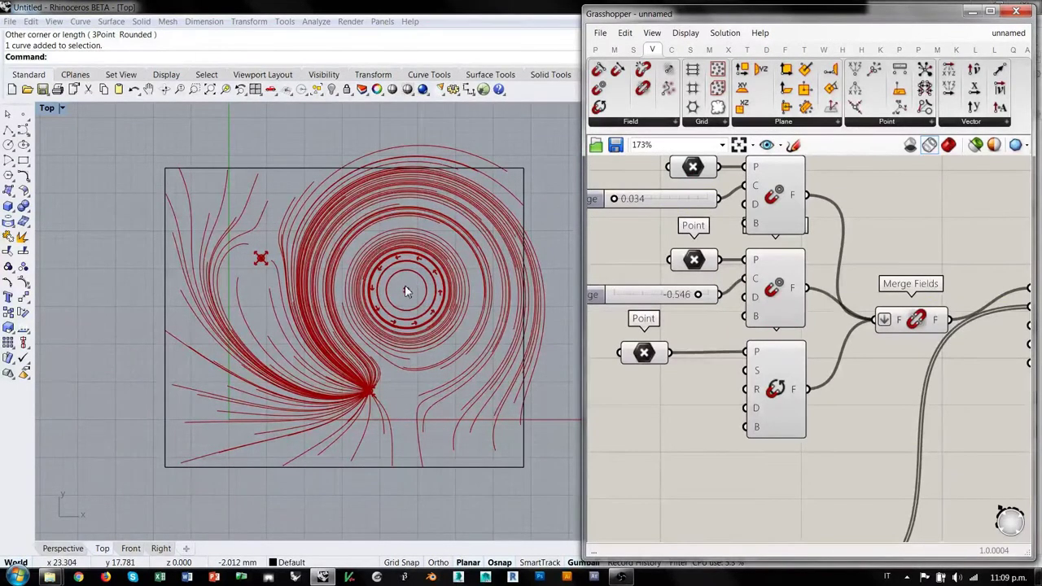
Set the first Charge slider to 2.490 and the second Charge slider to -2.829.
right_click_drag(655, 261, 727, 305)
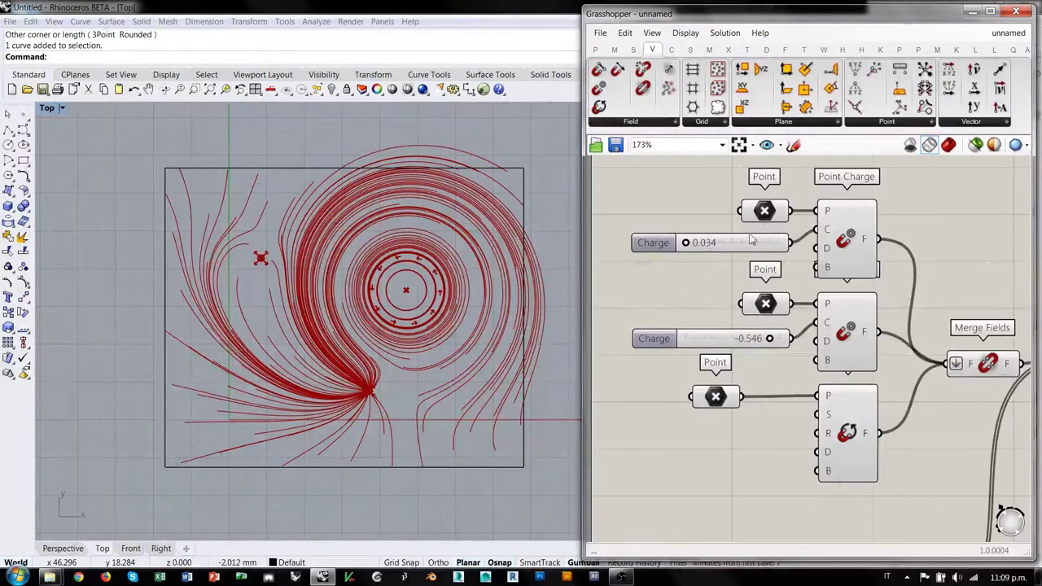
left_click(849, 236)
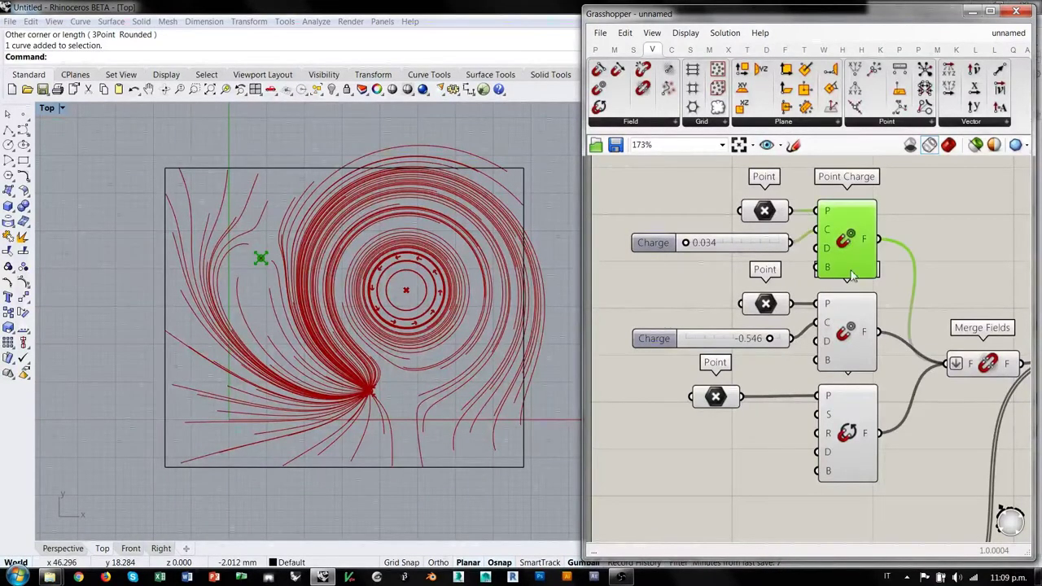
left_click(846, 342)
left_click(667, 283)
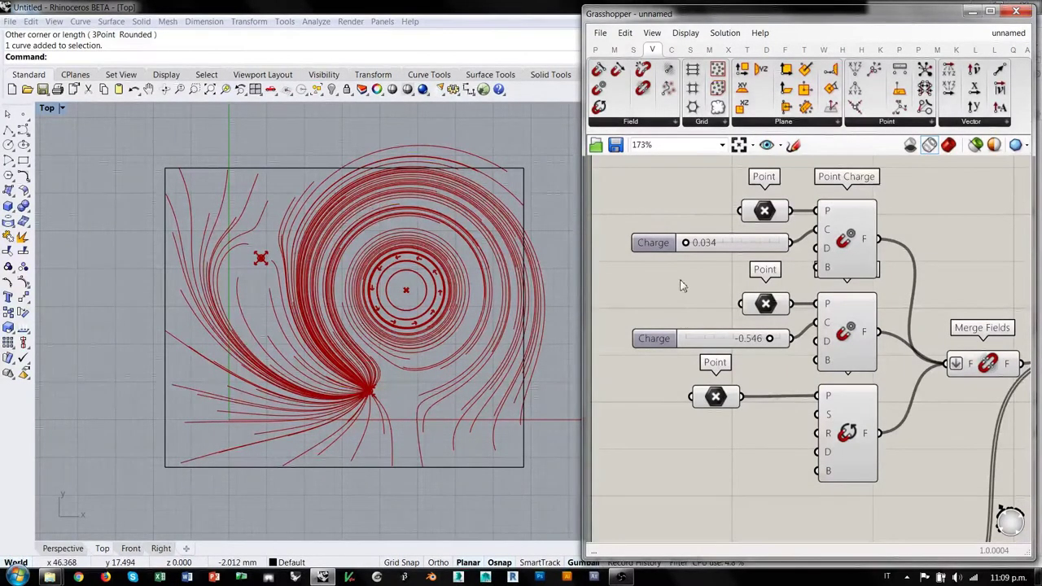
left_click_drag(688, 247, 733, 243)
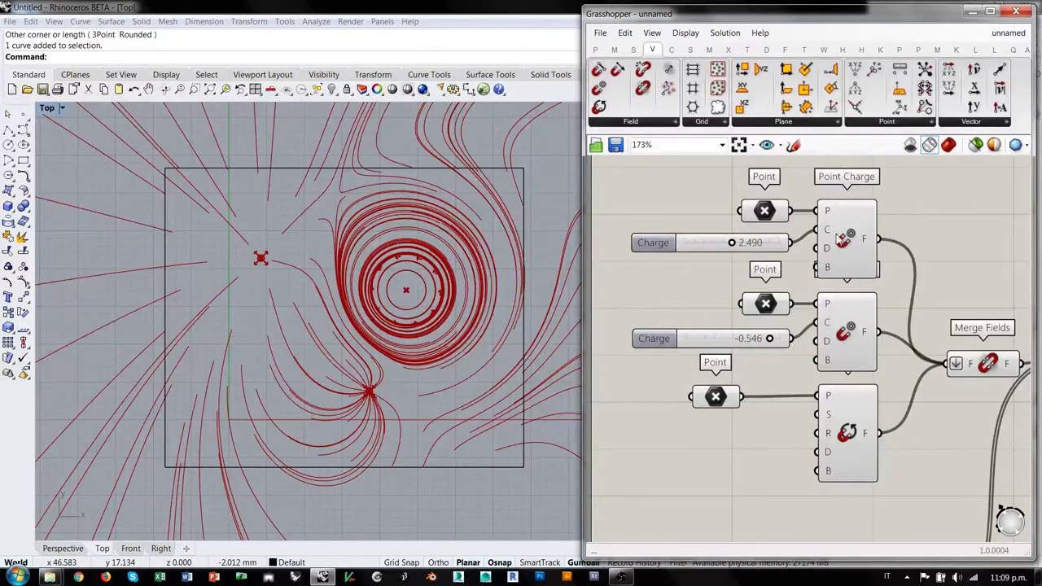
left_click_drag(769, 337, 742, 340)
mouse_move(739, 342)
left_mouse_down()
mouse_move(724, 342)
mouse_move(729, 350)
left_mouse_up()
right_click_drag(380, 288, 372, 331)
scroll(346, 309, "down", 6)
scroll(344, 320, "up", 2)
scroll(391, 324, "up", 2)
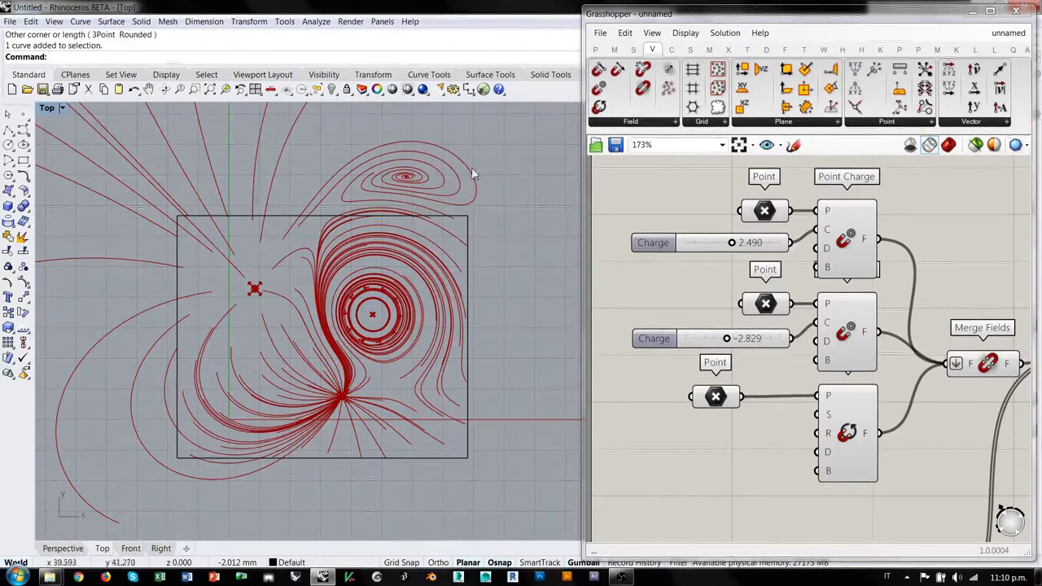
Move the Spin Force's Point parameter closer to the component, aligned beneath the other Point parameters.
scroll(391, 314, "up", 2)
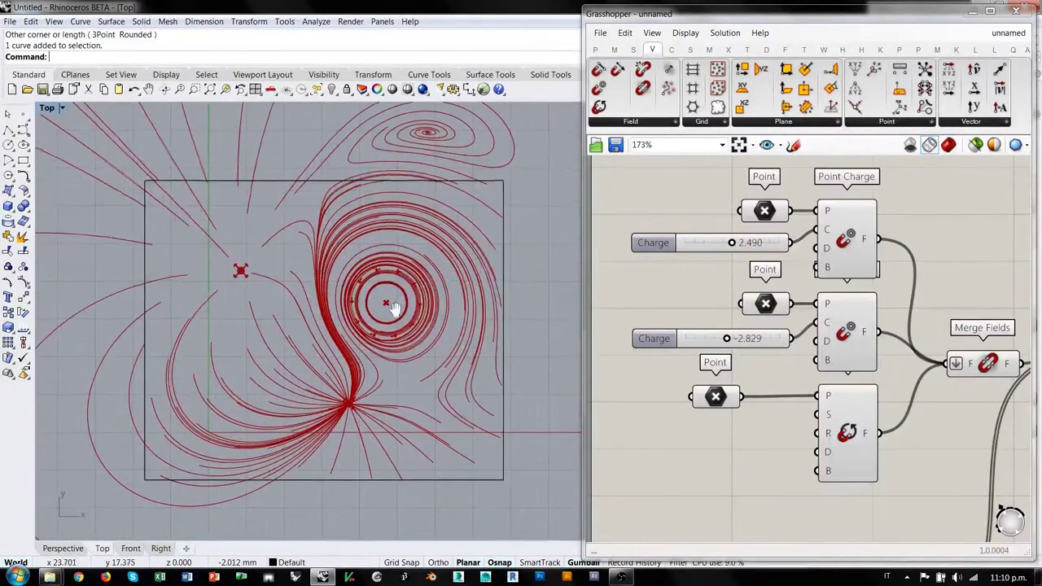
left_click_drag(715, 399, 761, 400)
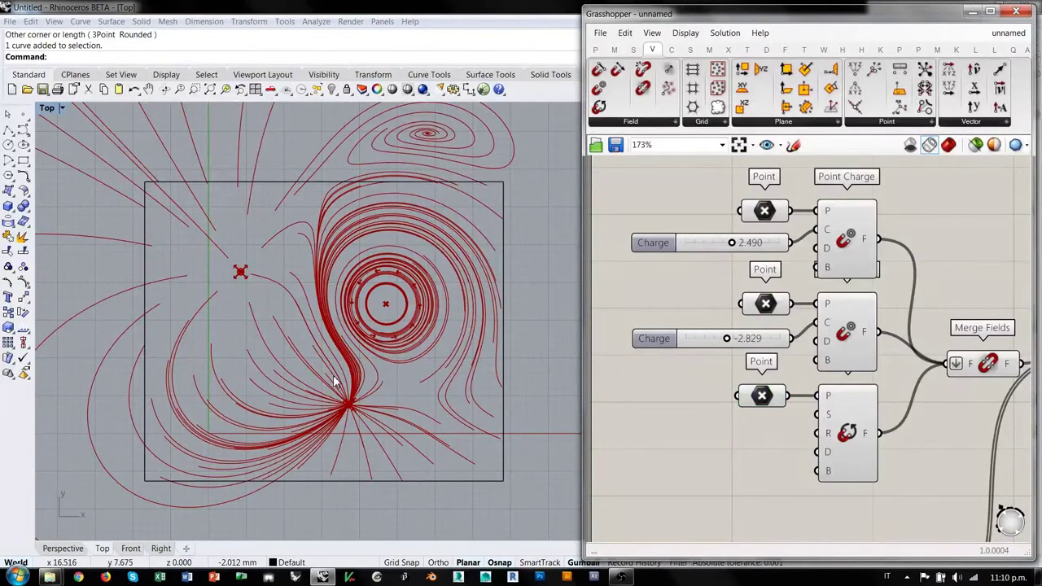
Examine the merged field lines circling the Spin Force's centre in the Top viewport.
scroll(387, 317, "up", 5)
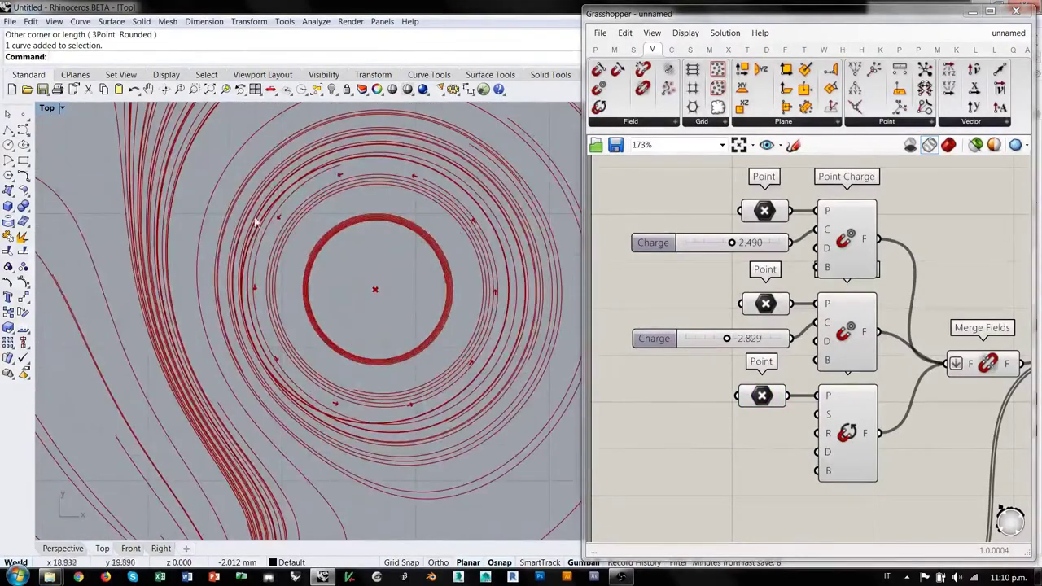
scroll(326, 326, "down", 2)
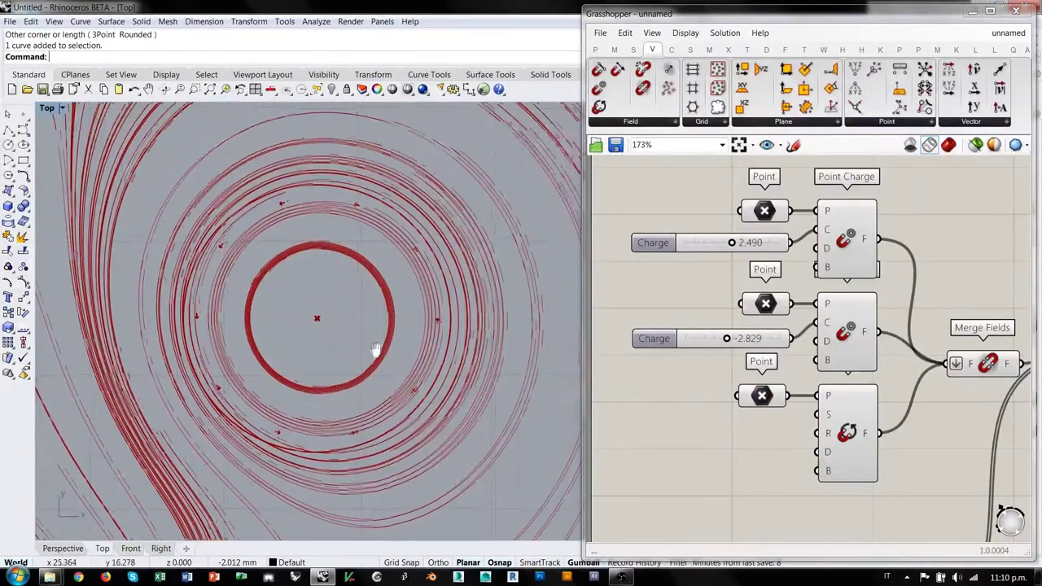
scroll(379, 454, "up", 4)
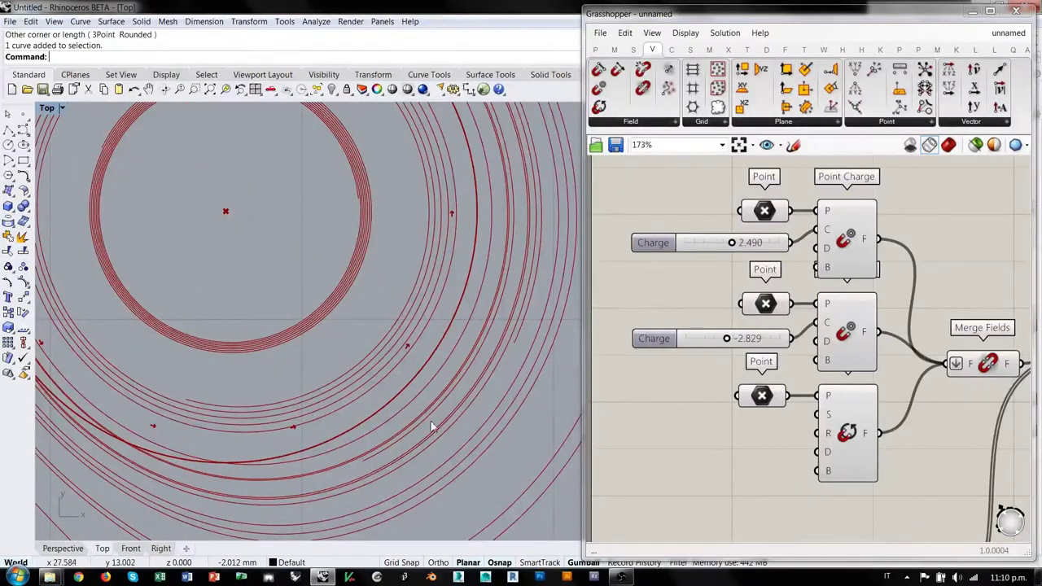
right_click_drag(243, 337, 262, 360)
scroll(351, 329, "down", 6)
scroll(416, 318, "down", 3)
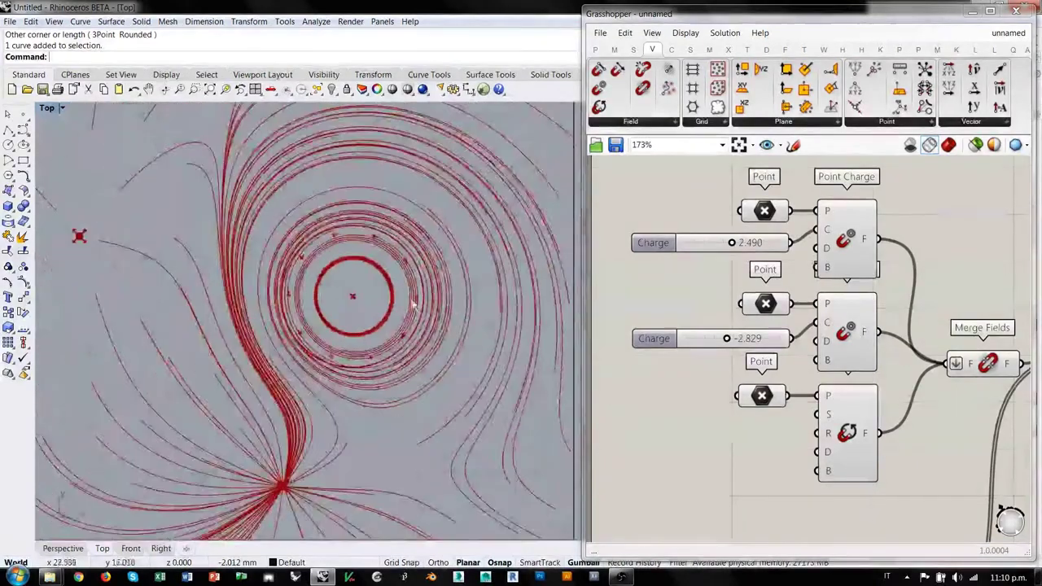
scroll(438, 282, "down", 4)
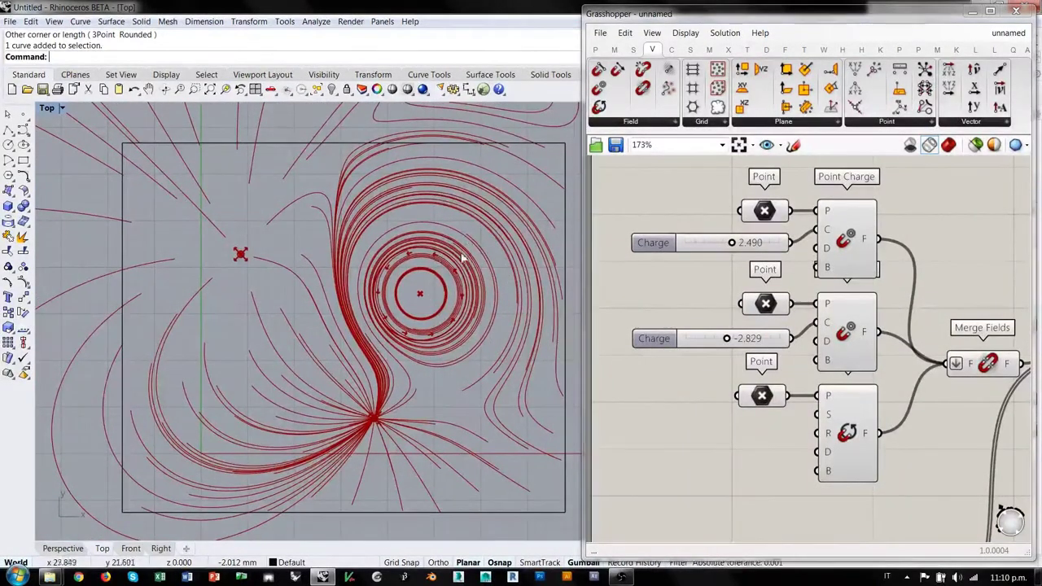
Replace the local number in the Spin Force's Strength (S) input with a new value.
scroll(769, 423, "up", 5)
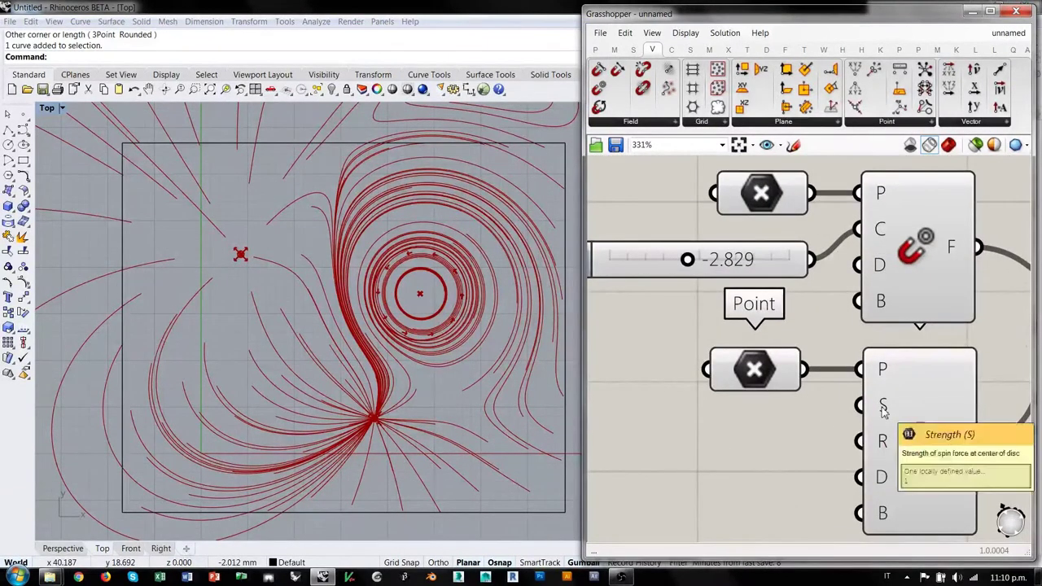
right_click(885, 411)
mouse_move(881, 472)
key("BackSpace")
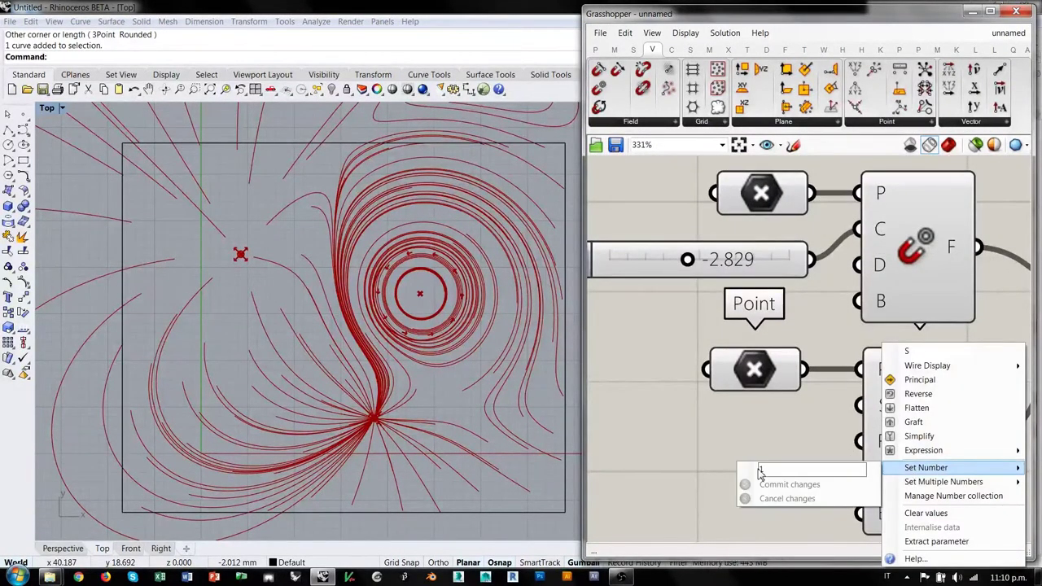
key("BackSpace")
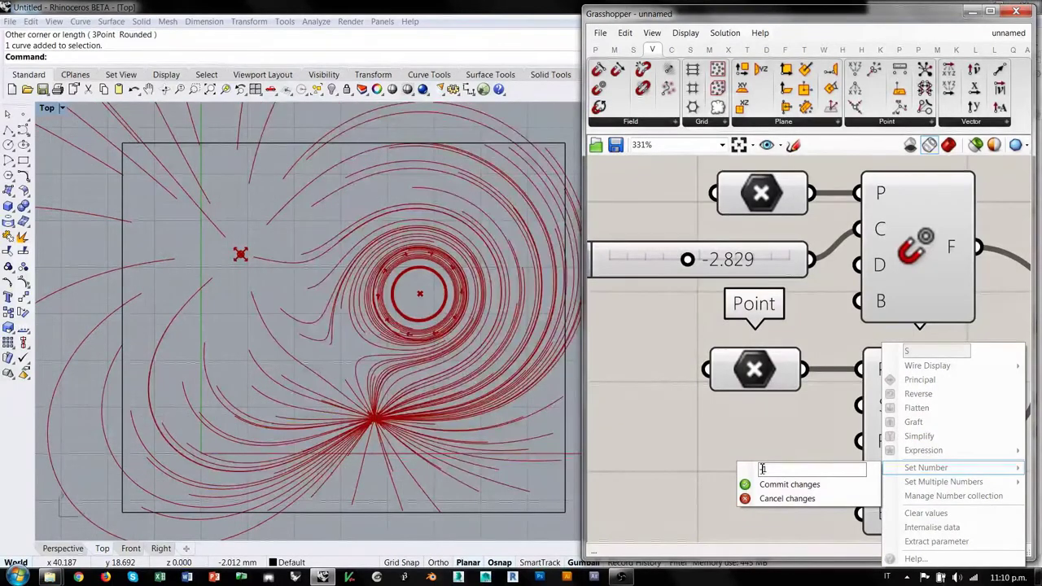
Move the Spin Force's point slightly up and to the right inside the rectangle in the Top viewport.
right_click_drag(426, 306, 402, 318)
scroll(382, 303, "down", 2)
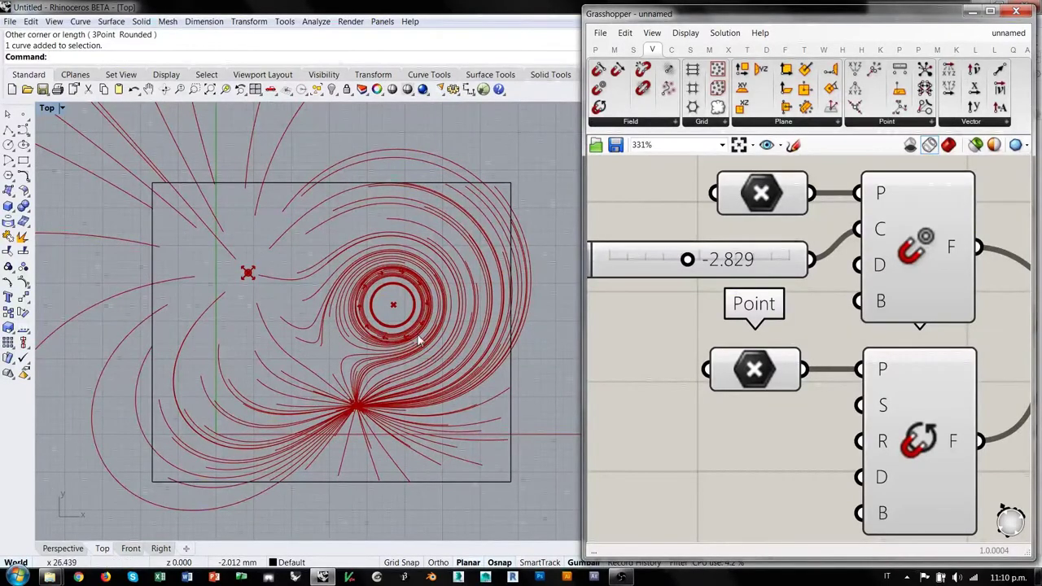
scroll(453, 344, "down", 2)
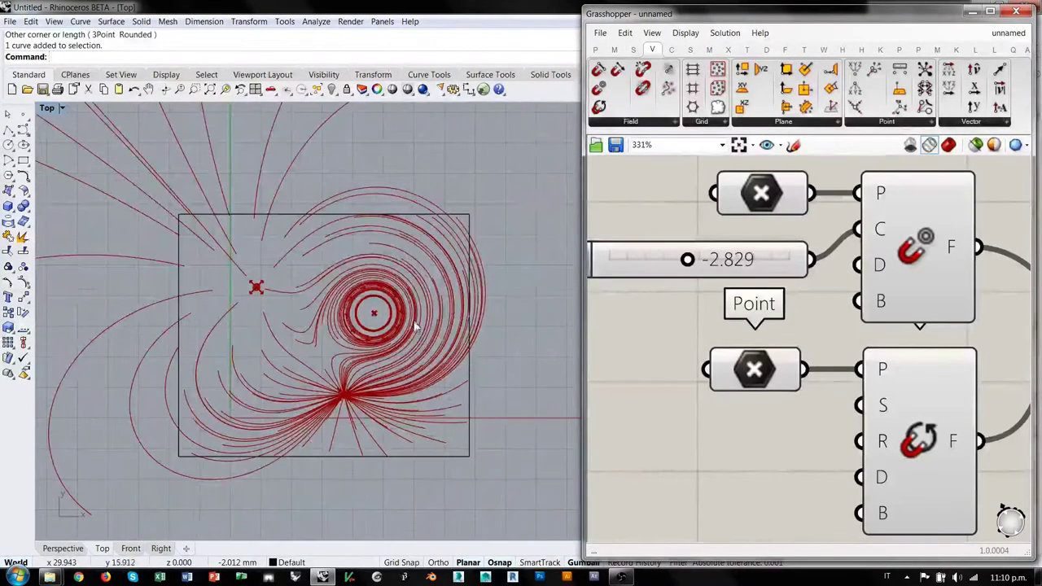
scroll(693, 380, "down", 2)
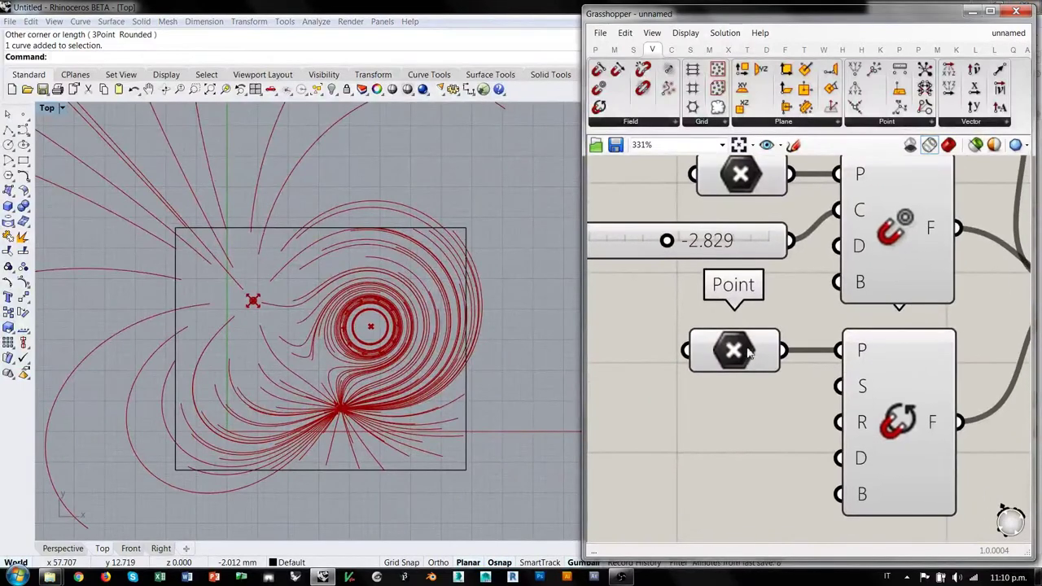
left_click(741, 346)
left_click_drag(374, 306, 398, 324)
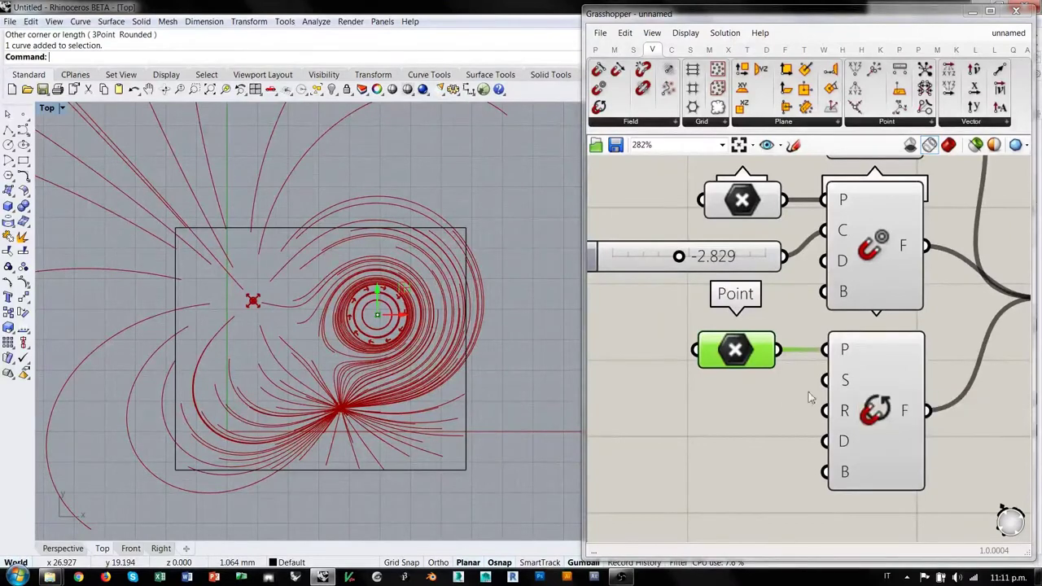
Place a Line Charge component directly below the Spin Force, aligned with it.
scroll(841, 381, "down", 4)
right_click_drag(771, 366, 745, 299)
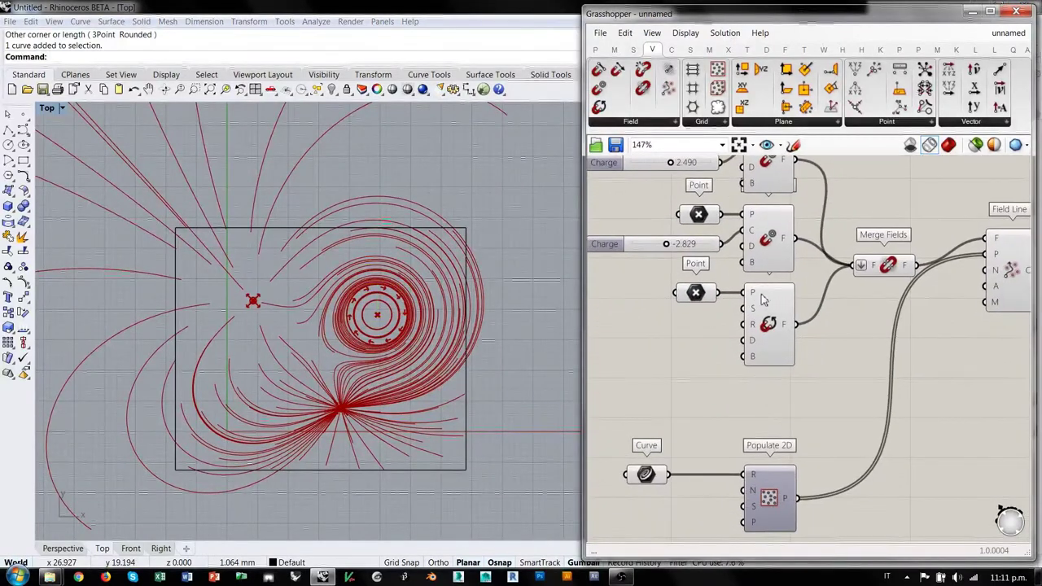
left_click(599, 69)
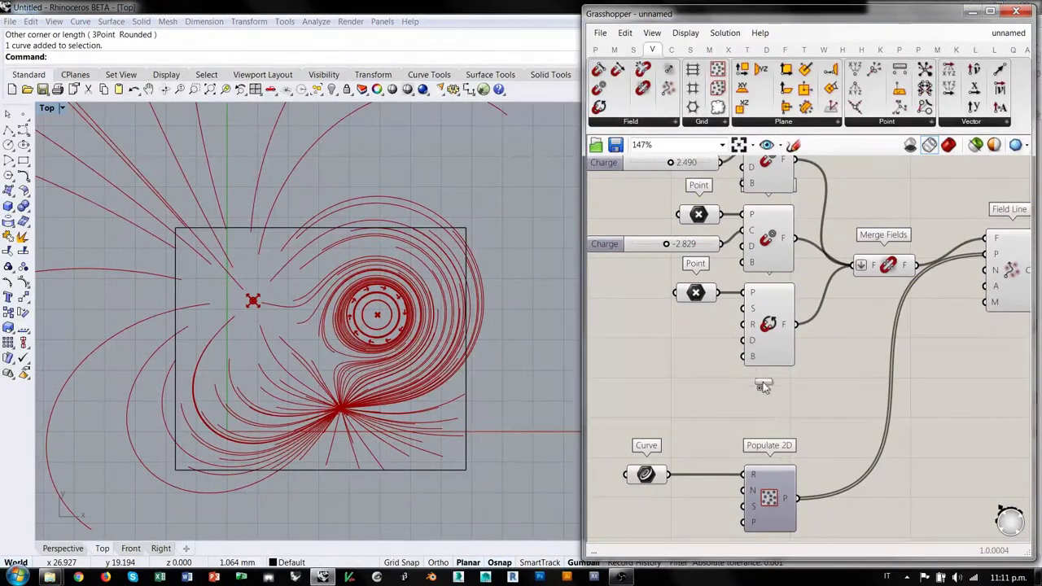
left_click(778, 398)
right_click_drag(775, 353, 830, 276)
left_click_drag(830, 323, 822, 325)
Read the description of the Spin Force's Radius (R) input.
right_click_drag(891, 271, 854, 289)
scroll(787, 270, "up", 4)
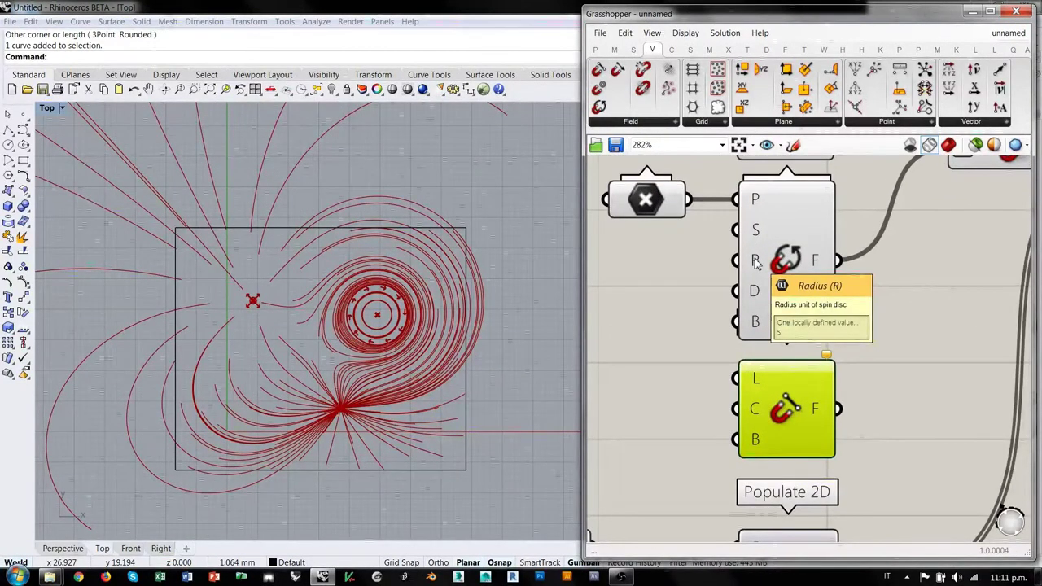
right_click_drag(756, 262, 757, 390)
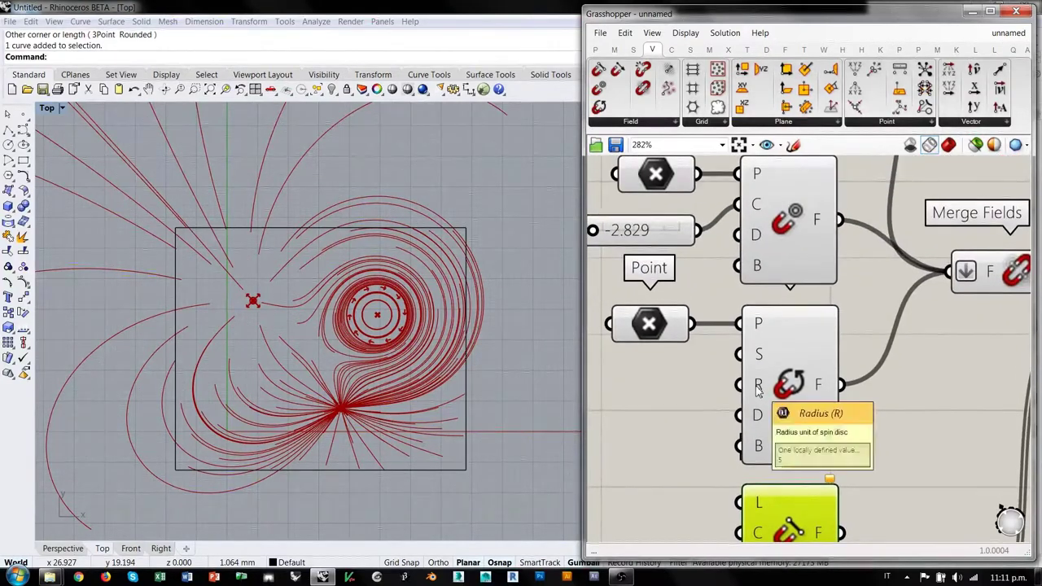
scroll(756, 391, "down", 3)
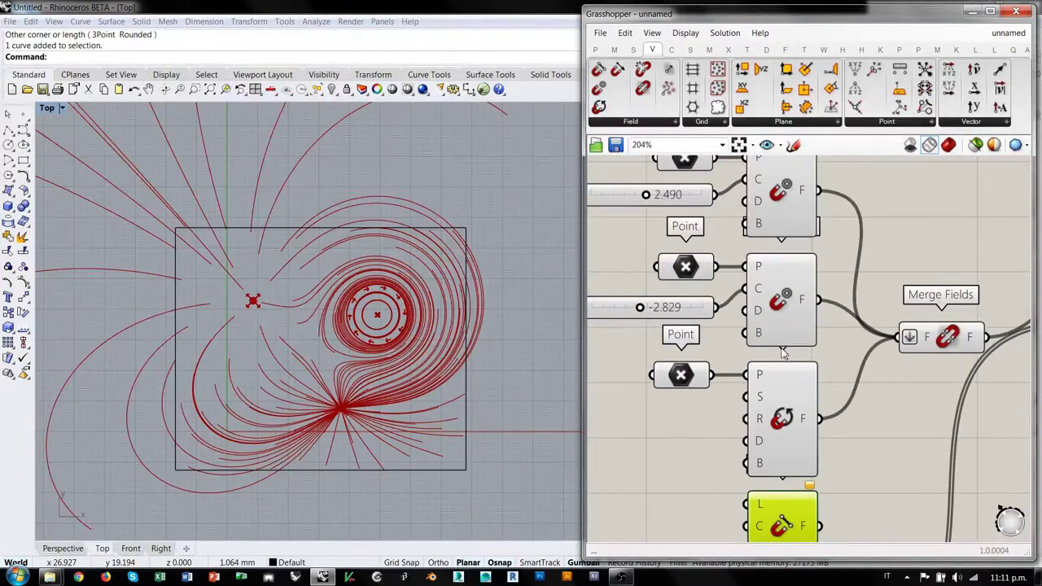
right_click_drag(755, 427, 782, 319)
scroll(779, 320, "up", 2)
mouse_move(790, 314)
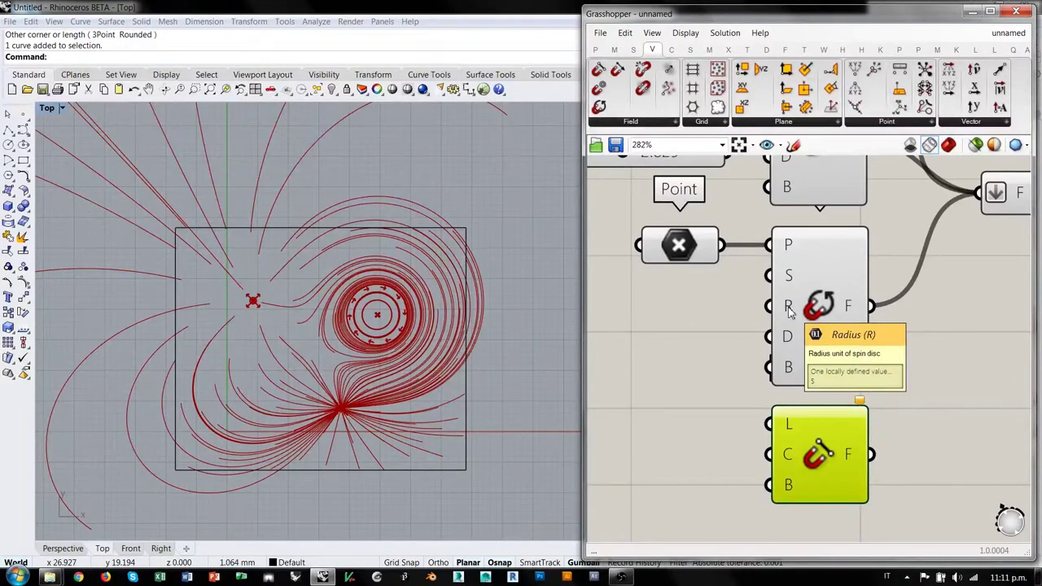
Shift the Line Charge slightly down and move the Curve and Populate 2D components further down to free space below it.
right_click_drag(790, 424, 899, 389)
scroll(900, 389, "down", 2)
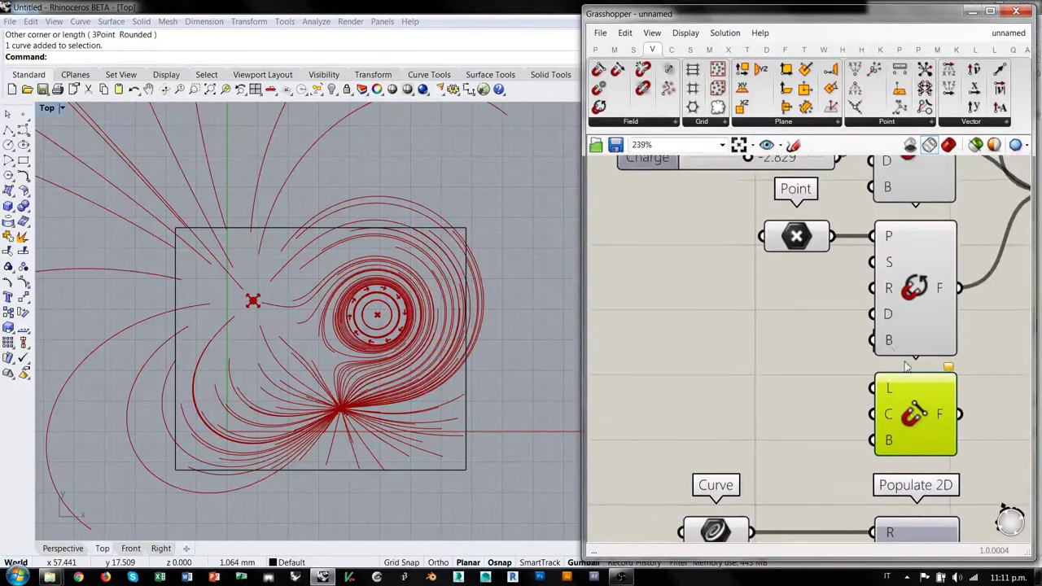
left_click_drag(914, 415, 914, 434)
right_click_drag(914, 434, 902, 286)
scroll(902, 286, "down", 2)
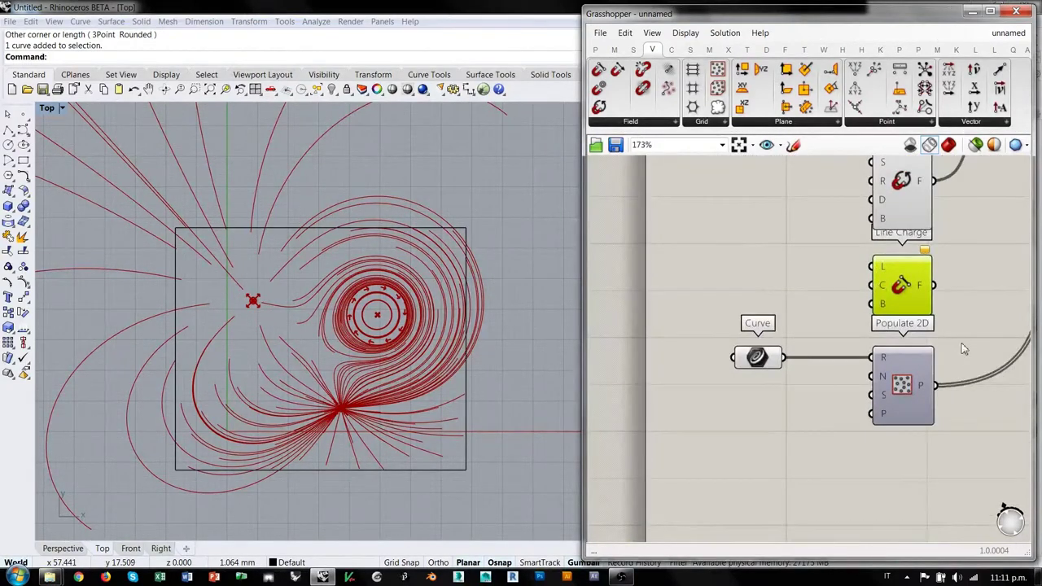
left_click_drag(962, 348, 768, 395)
left_click_drag(908, 383, 907, 494)
left_click(882, 364)
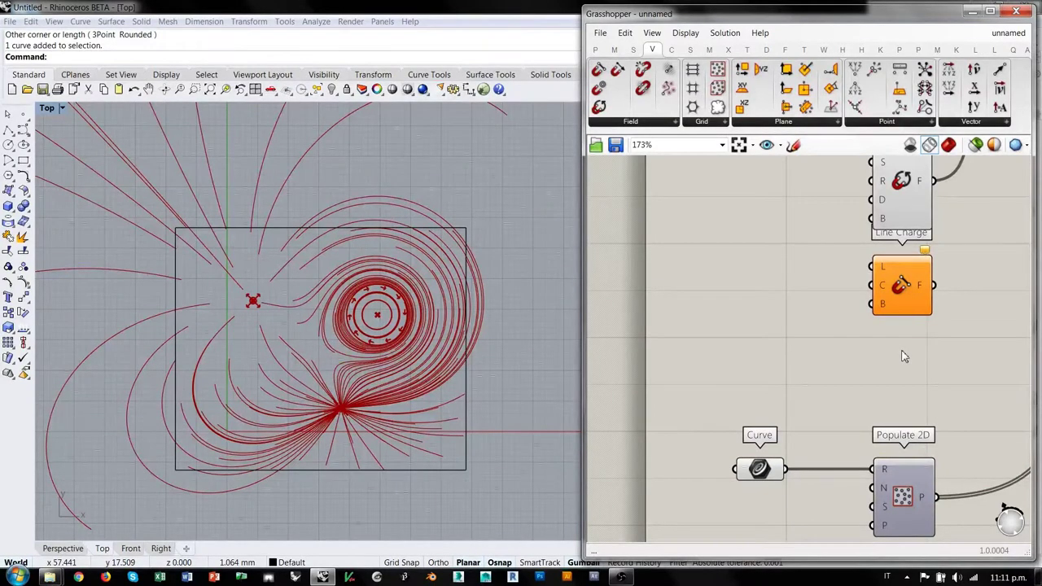
Add a Line parameter and position it beside the Line Charge's L input.
double_click(768, 260)
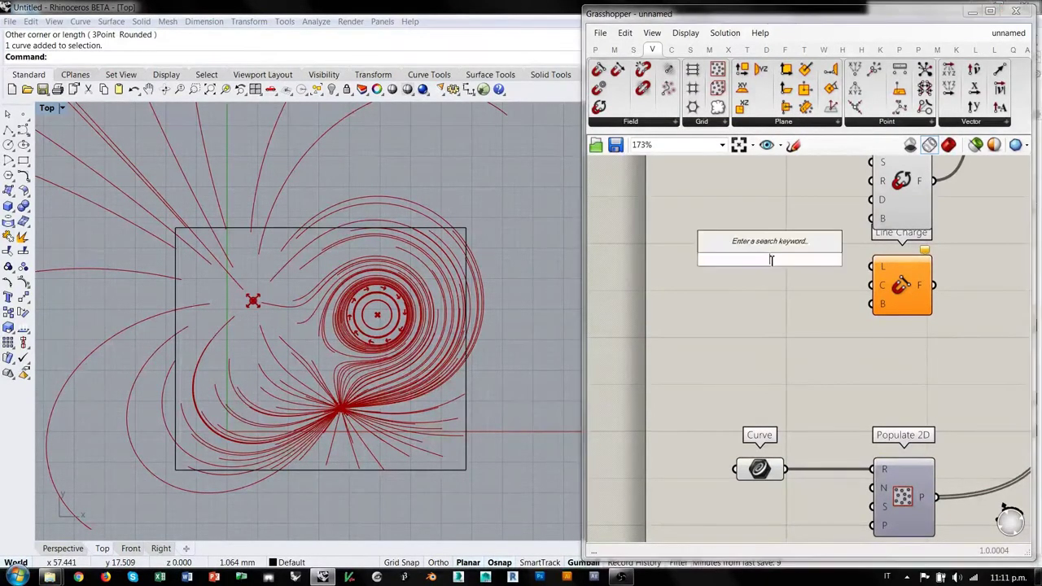
type("line")
left_click(727, 227)
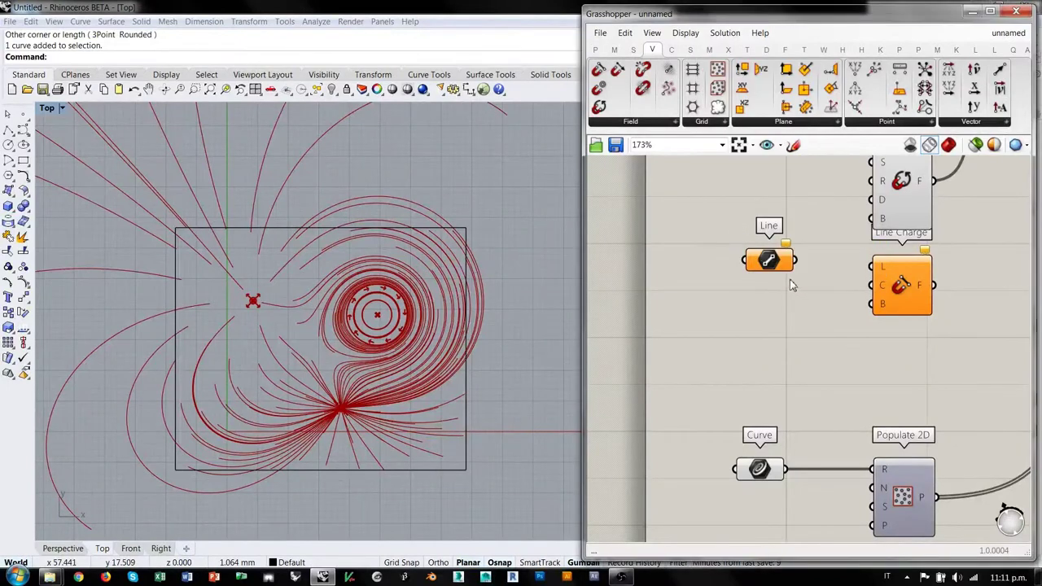
left_click_drag(821, 282, 822, 275)
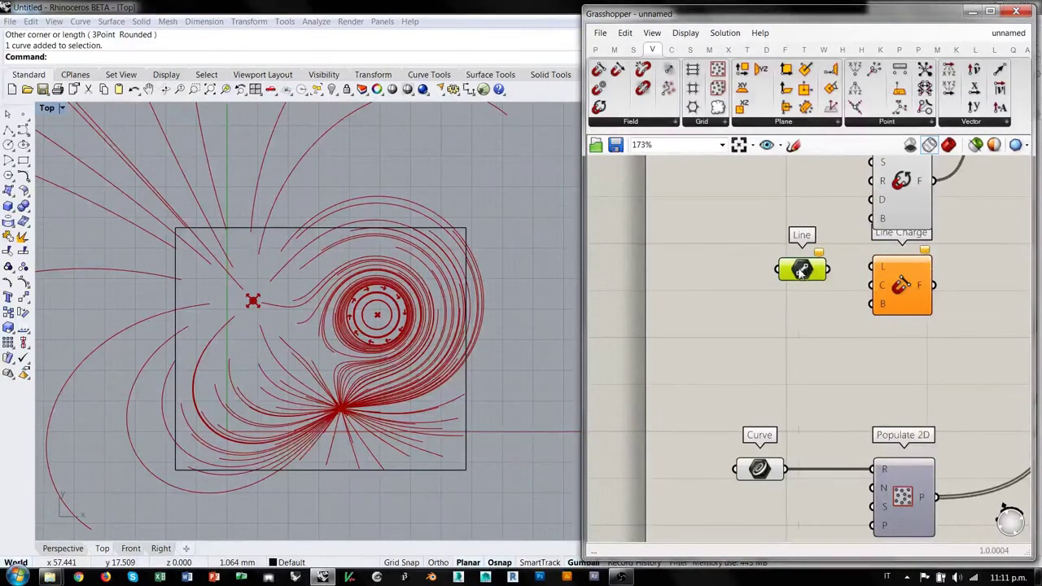
Set one line in the Line parameter, drawn steeply from above the rectangle, through the spin area, to below the rectangle.
right_click(801, 270)
left_click(833, 433)
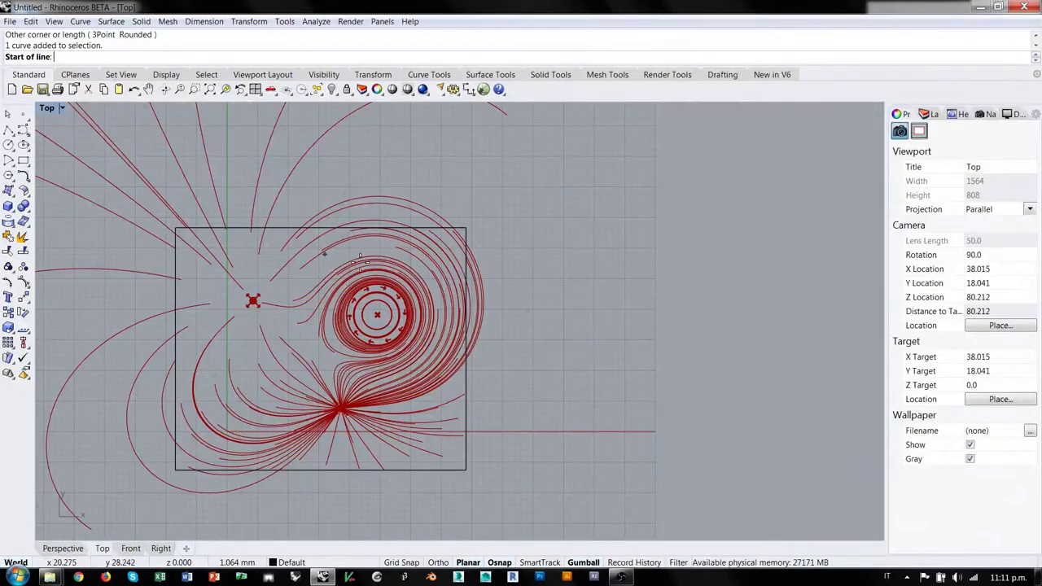
left_click(404, 169)
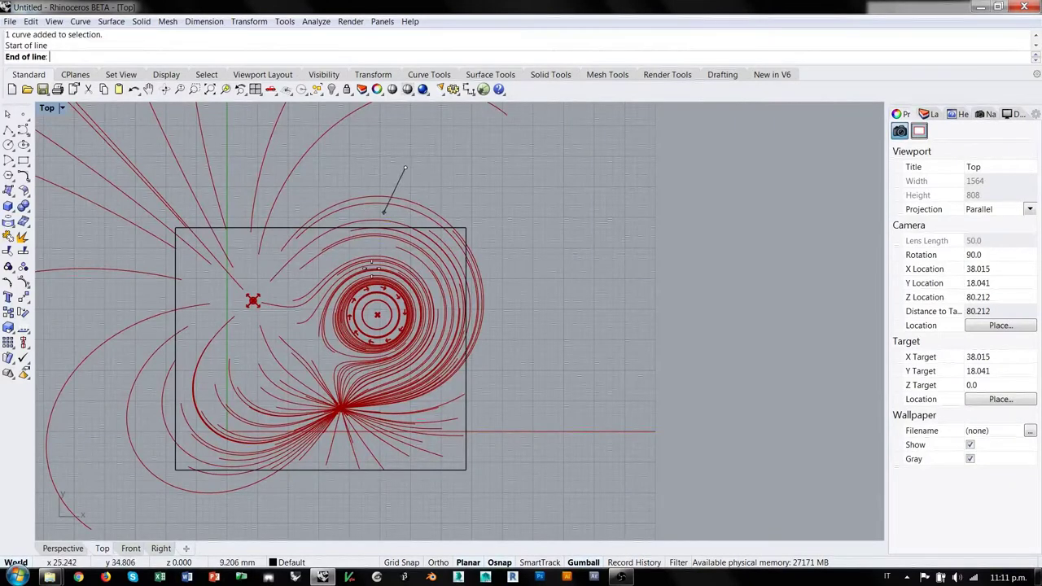
left_click(289, 510)
left_click(713, 323)
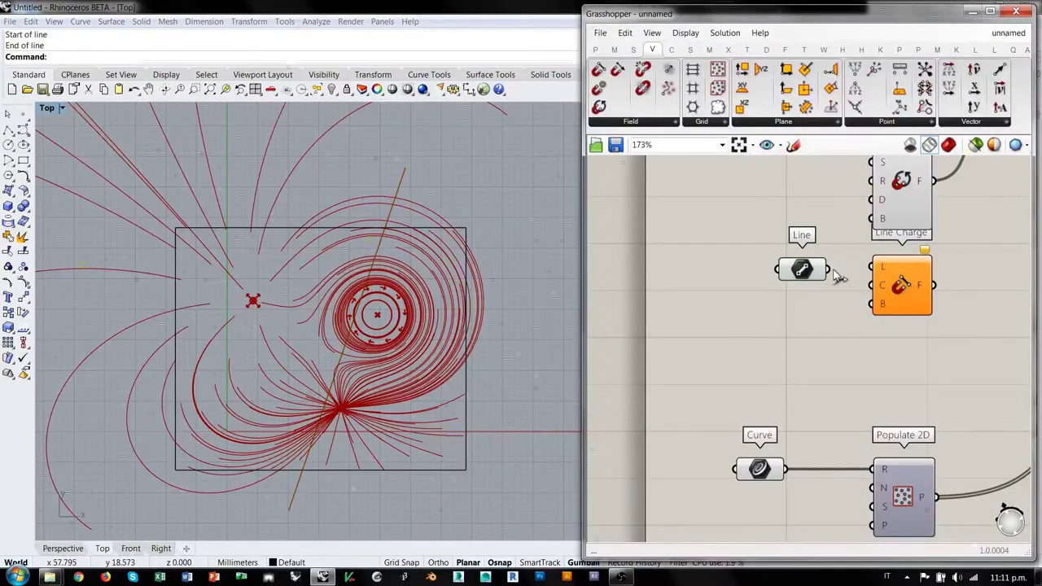
Connect the Line parameter to the Line Charge's L input and add its F output to the Merge Fields input.
left_click_drag(837, 277, 871, 269)
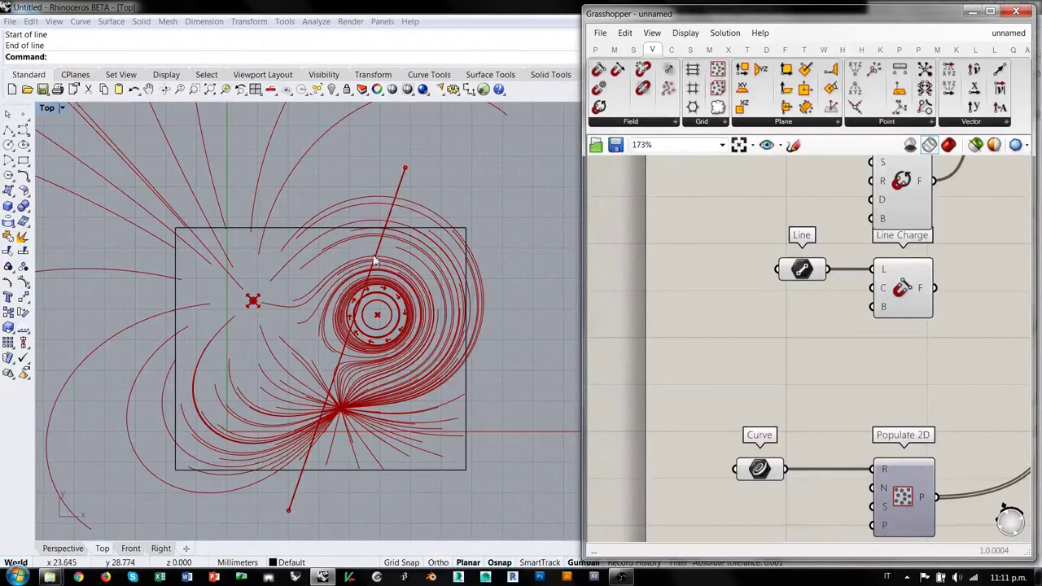
right_click_drag(867, 296, 715, 429)
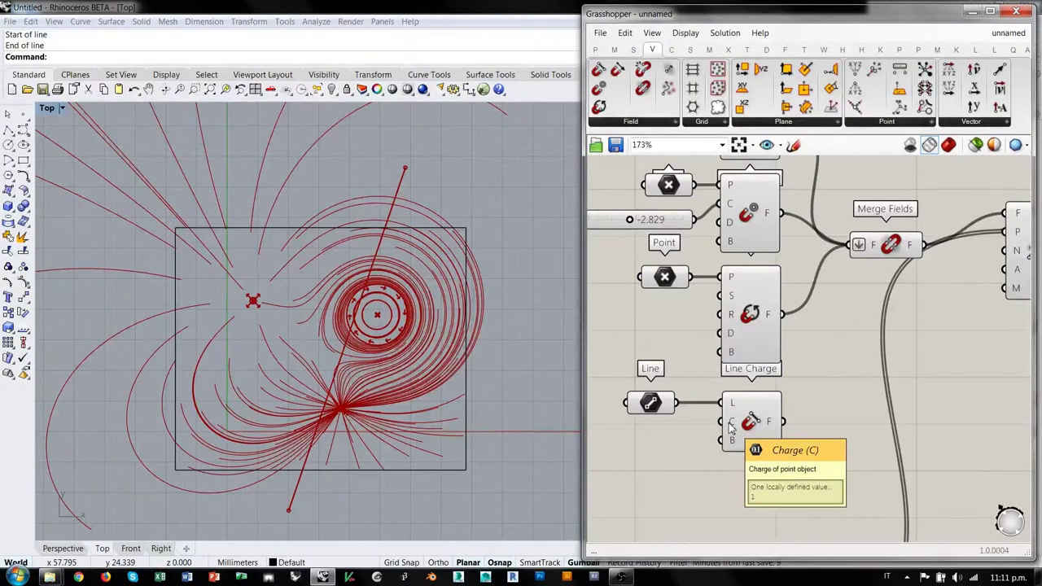
left_click_drag(783, 421, 849, 253)
Examine how the field lines behave along the charged line and around the spin circle in the Top viewport.
scroll(350, 358, "up", 5)
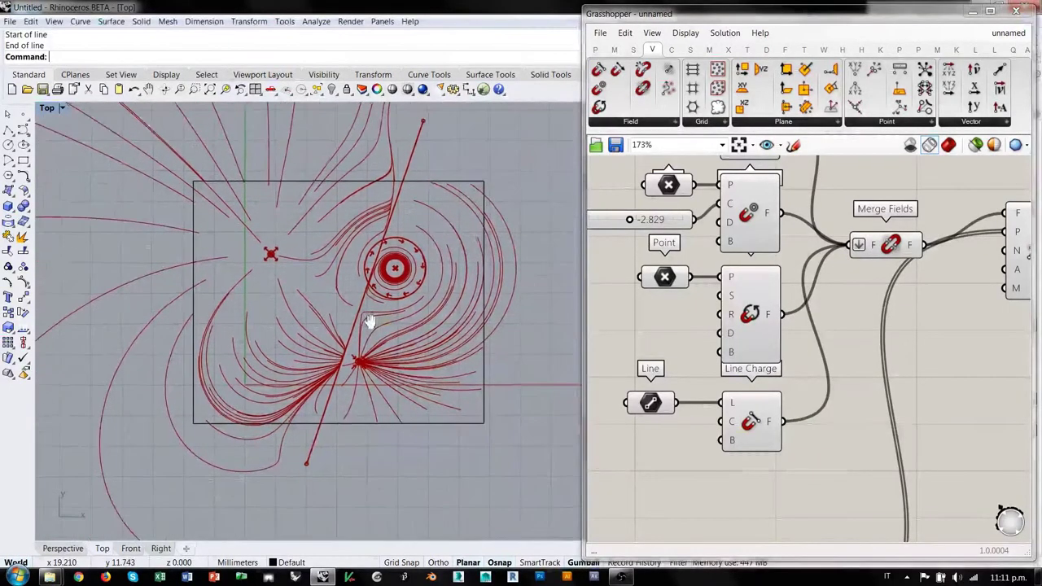
right_click_drag(377, 263, 346, 426)
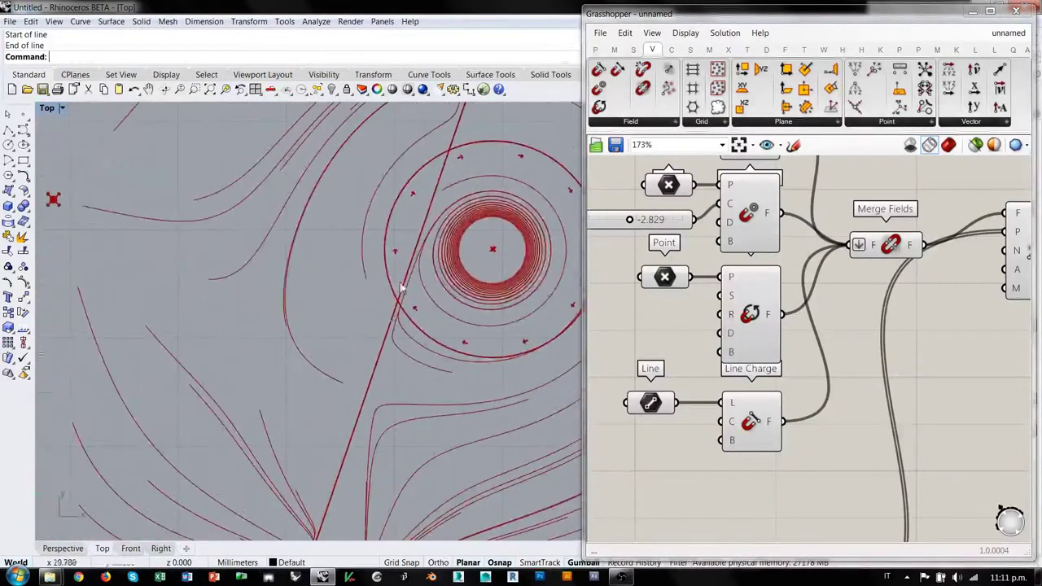
right_click_drag(417, 213, 405, 282)
right_click_drag(452, 174, 410, 273)
right_click_drag(434, 186, 420, 248)
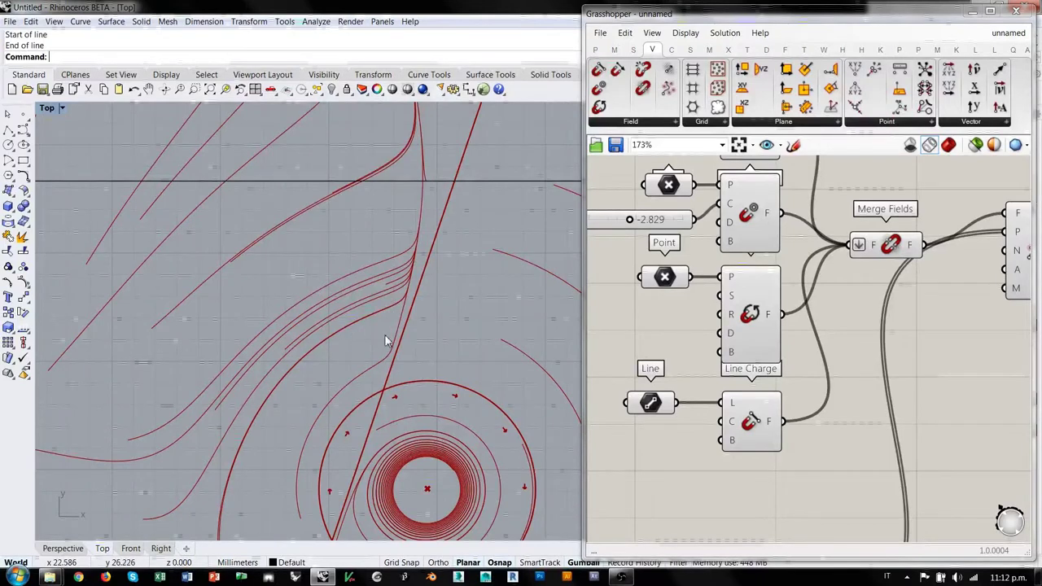
right_click_drag(422, 421, 439, 292)
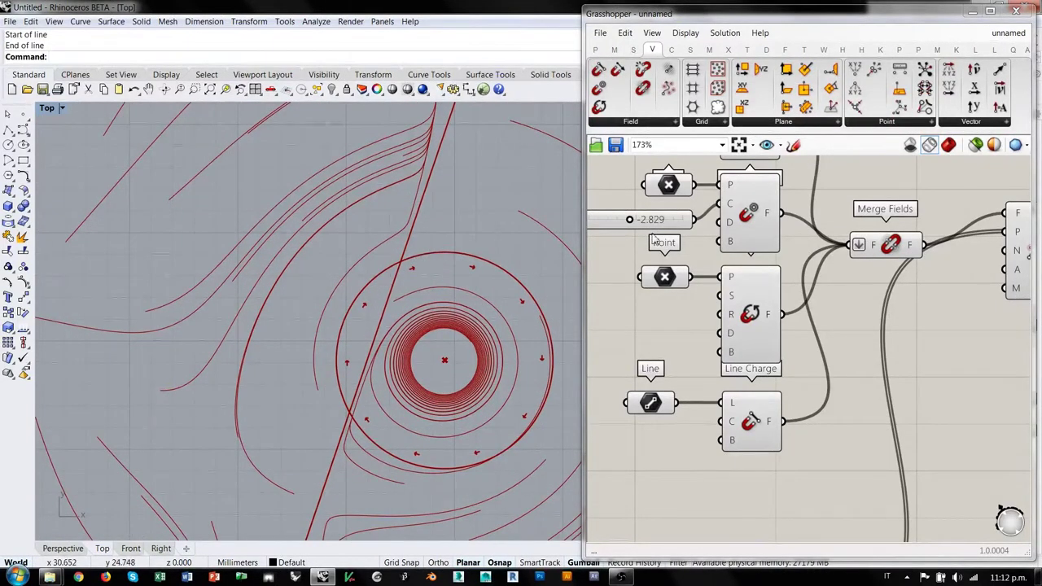
Turn off the viewport previews of the Spin Force and Merge Fields components.
left_click(753, 313)
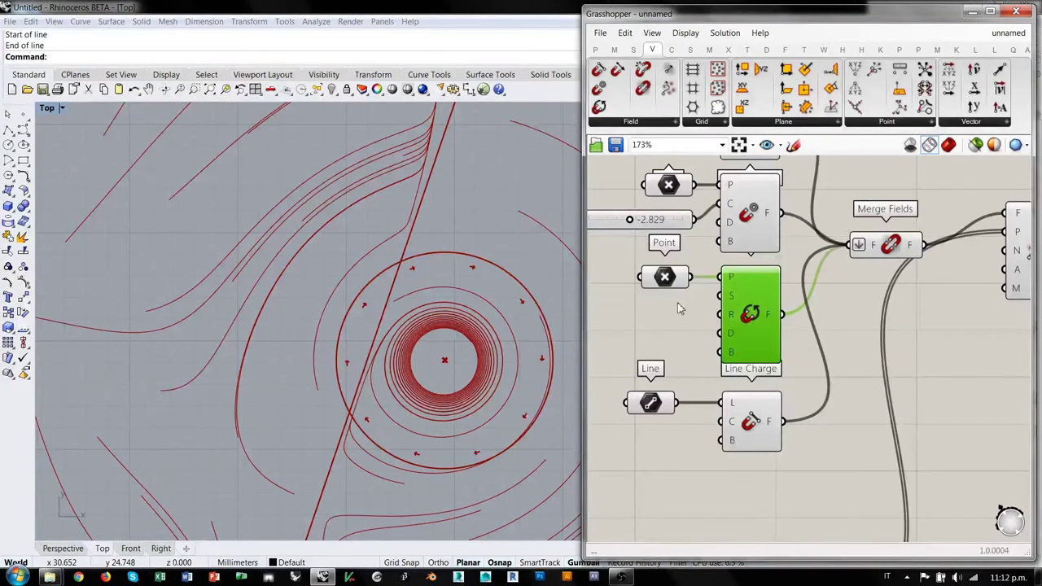
left_click(884, 242)
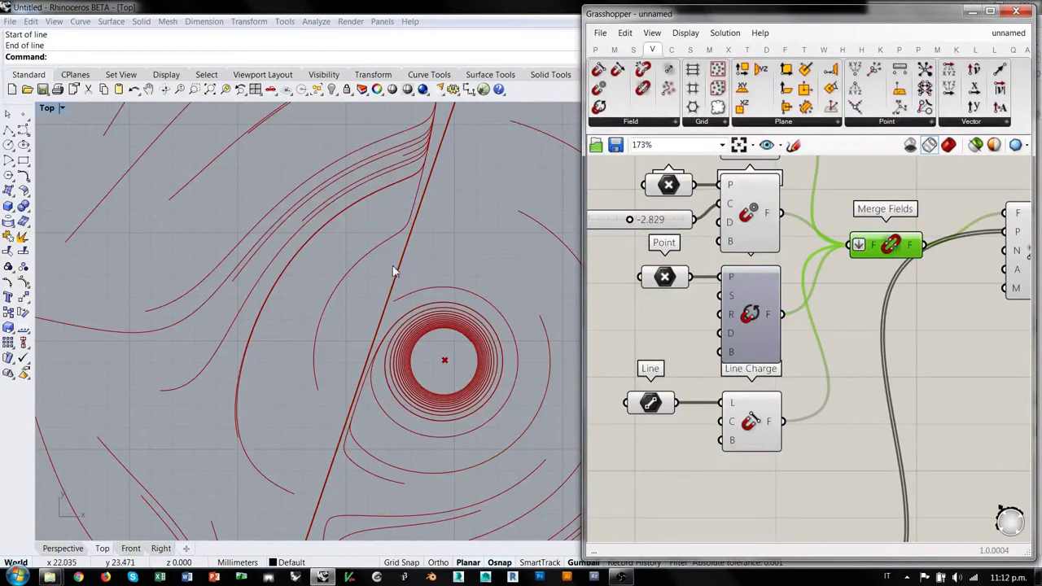
scroll(340, 281, "down", 5)
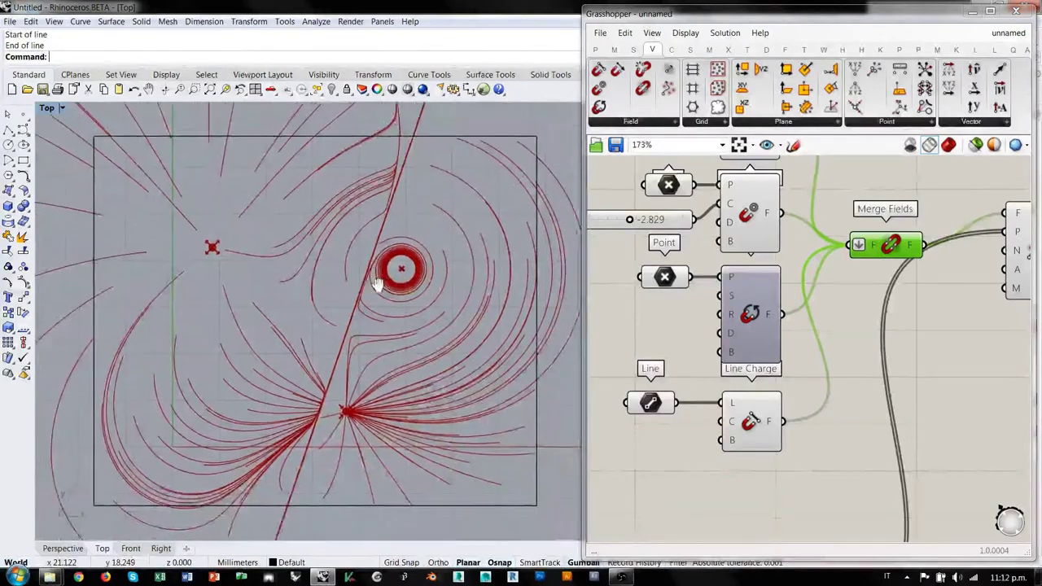
scroll(416, 276, "down", 3)
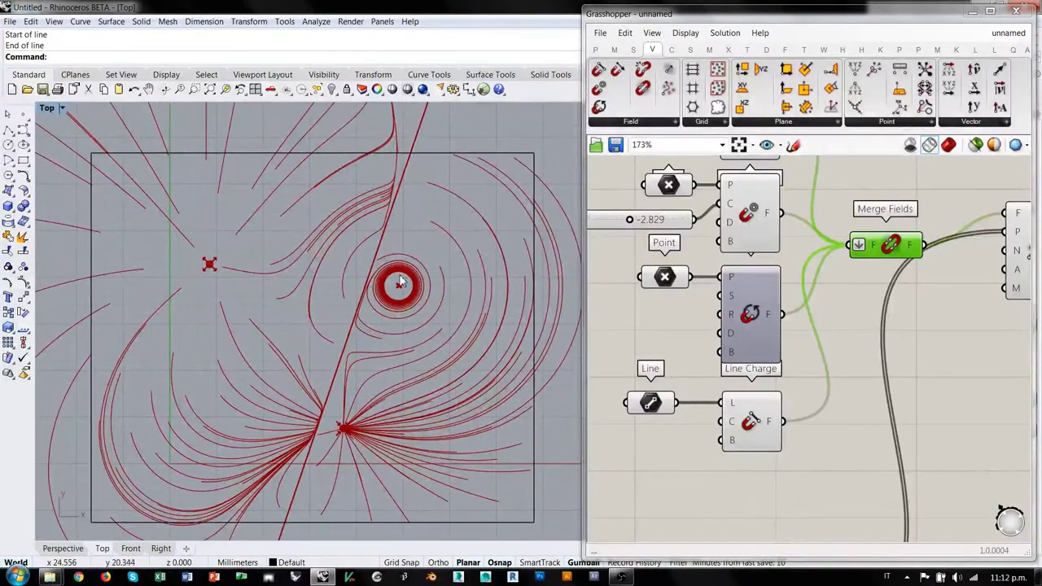
Turn off the viewport previews of the Line Charge component and the Line parameter that feeds it.
left_click(749, 420)
key("ctrl+q")
left_click(829, 432)
right_click_drag(804, 284, 764, 308)
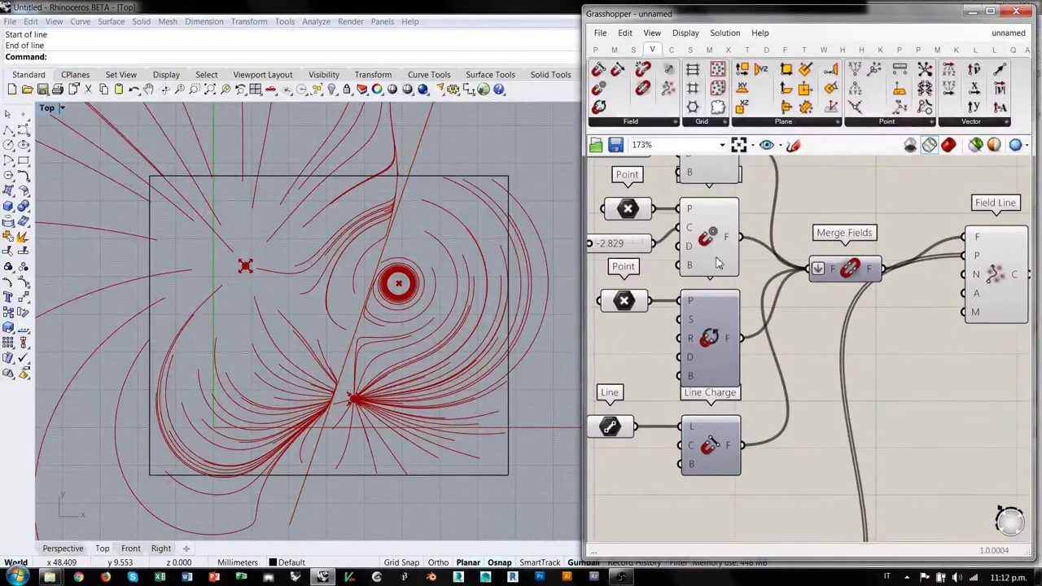
scroll(708, 245, "down", 2)
left_click(602, 449)
key("ctrl+q")
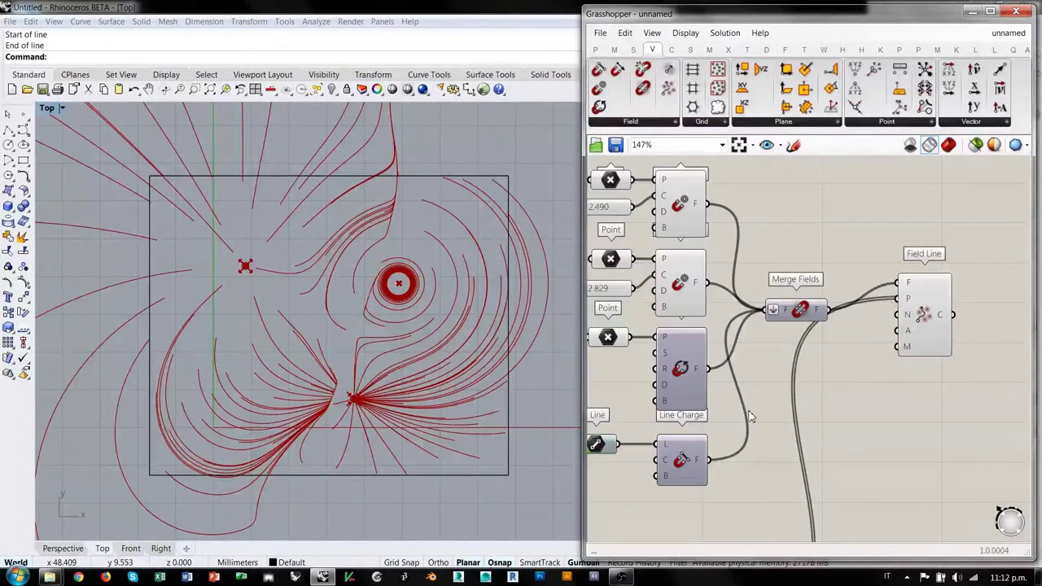
Turn off the previews of both Point Charge components and the three Point parameters feeding the charges and the spin force.
right_click_drag(376, 293, 397, 298)
right_click_drag(644, 179, 706, 228)
left_click_drag(744, 206, 653, 349)
left_click(674, 389, "shift")
key("ctrl+q")
left_click(683, 433)
right_click_drag(418, 302, 421, 277)
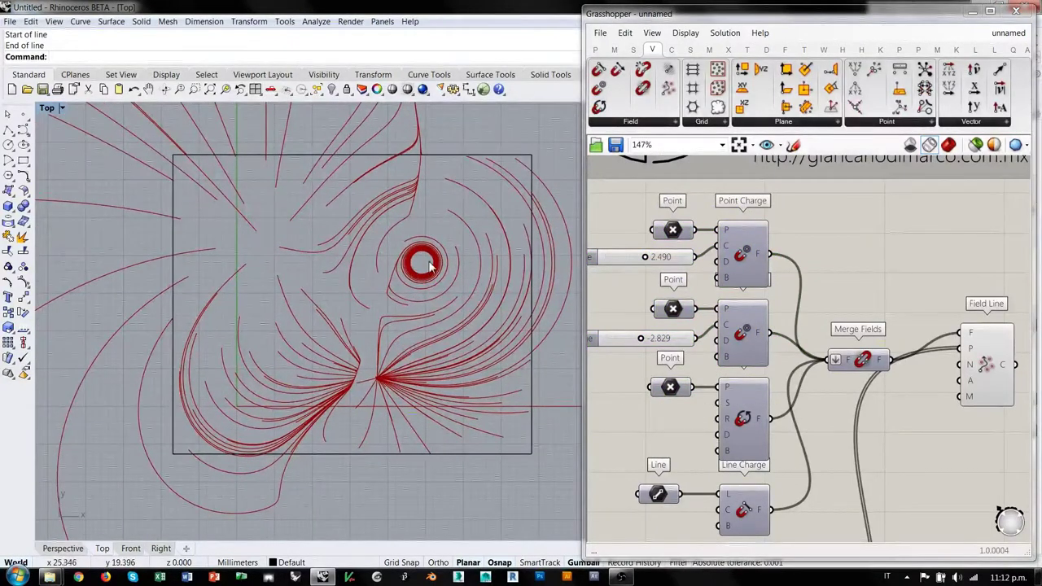
Turn the preview of the Line parameter back on so the charged line shows among the field lines.
mouse_move(393, 302)
right_mouse_down()
mouse_move(367, 286)
mouse_move(396, 285)
right_mouse_up()
scroll(341, 295, "up", 2)
right_click_drag(653, 408, 826, 257)
left_click(830, 344)
left_click(842, 399)
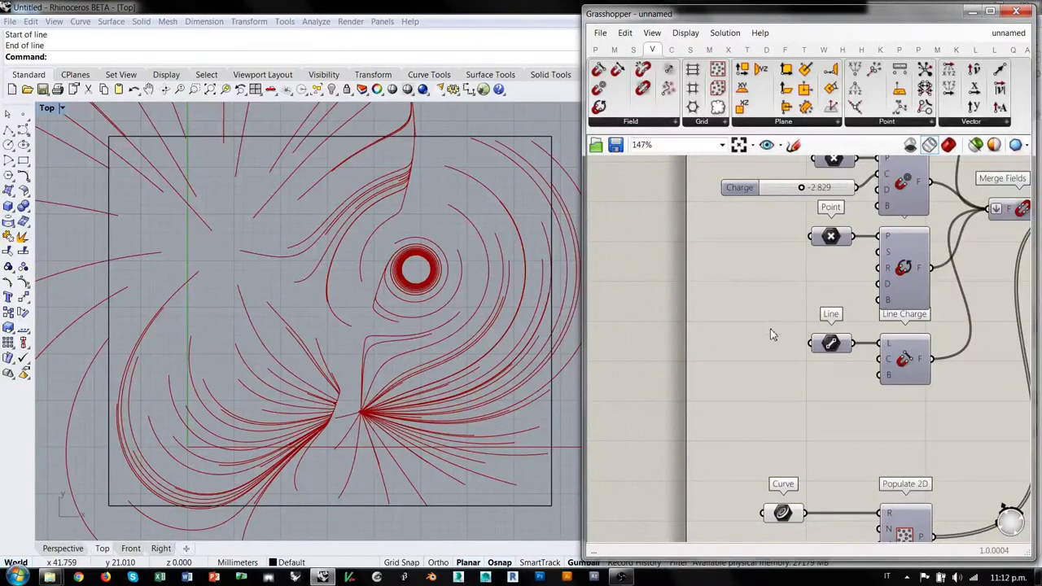
left_click(841, 379)
scroll(410, 238, "down", 3)
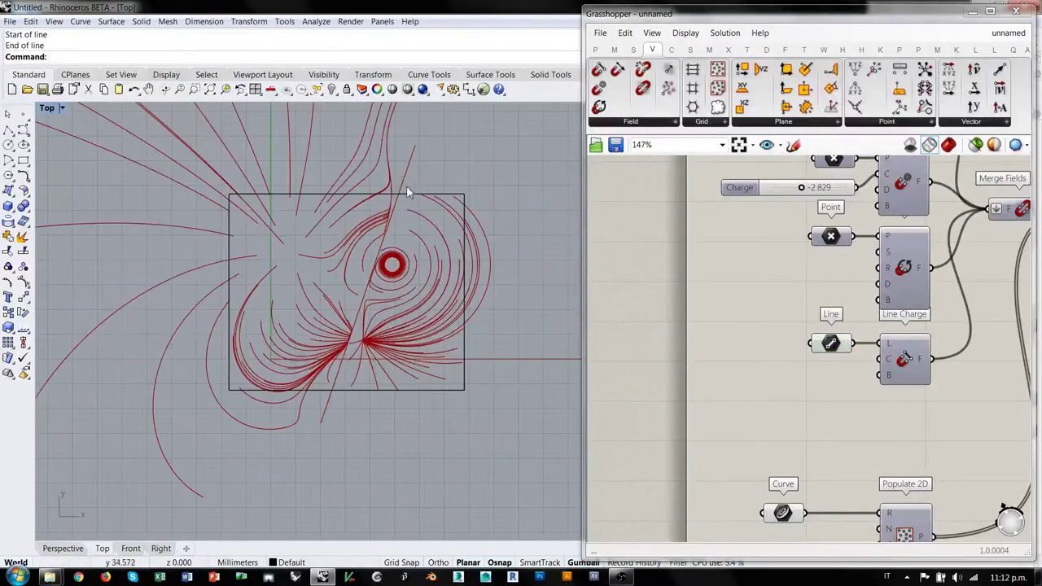
scroll(368, 287, "up", 2)
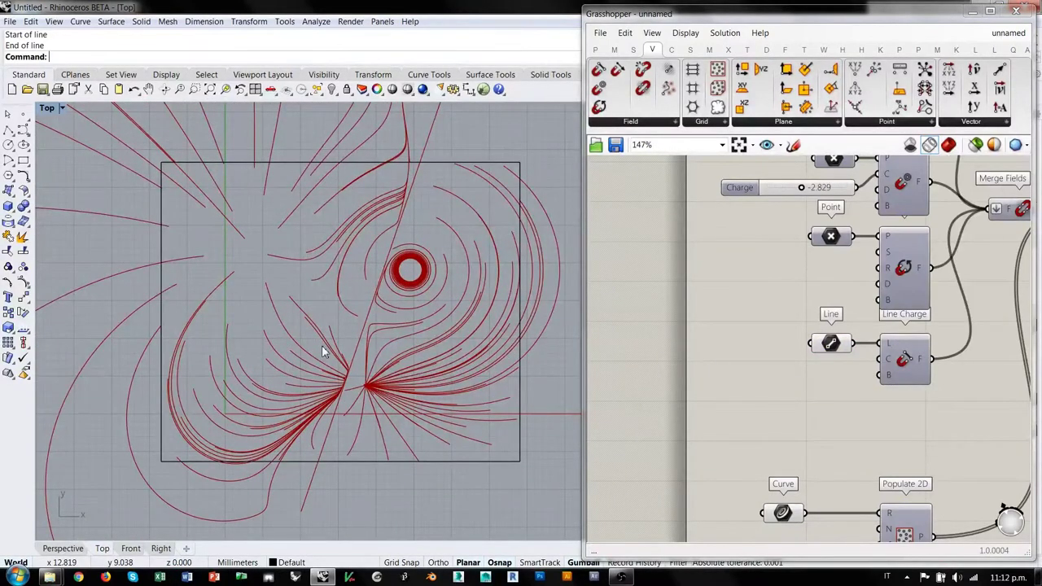
Add a new Point parameter in the empty canvas area well before the Line Charge inputs.
right_click_drag(701, 367, 839, 359)
double_click(704, 326)
type("point")
key("Return")
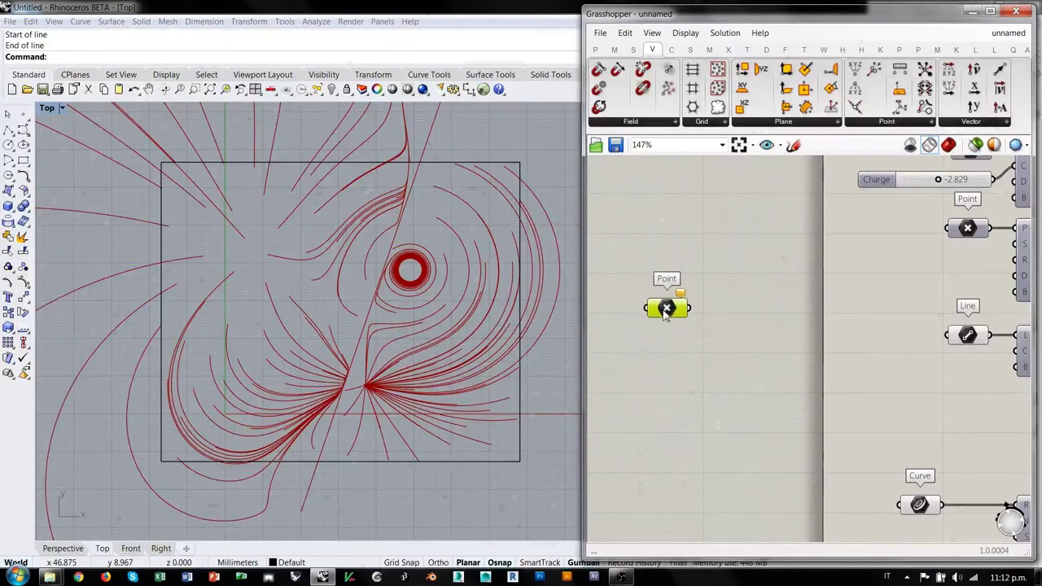
left_click_drag(697, 318, 651, 305)
Set multiple points in the new Point parameter, placed along a winding path that starts above the rectangle and loops through it.
right_click(651, 305)
left_click(701, 467)
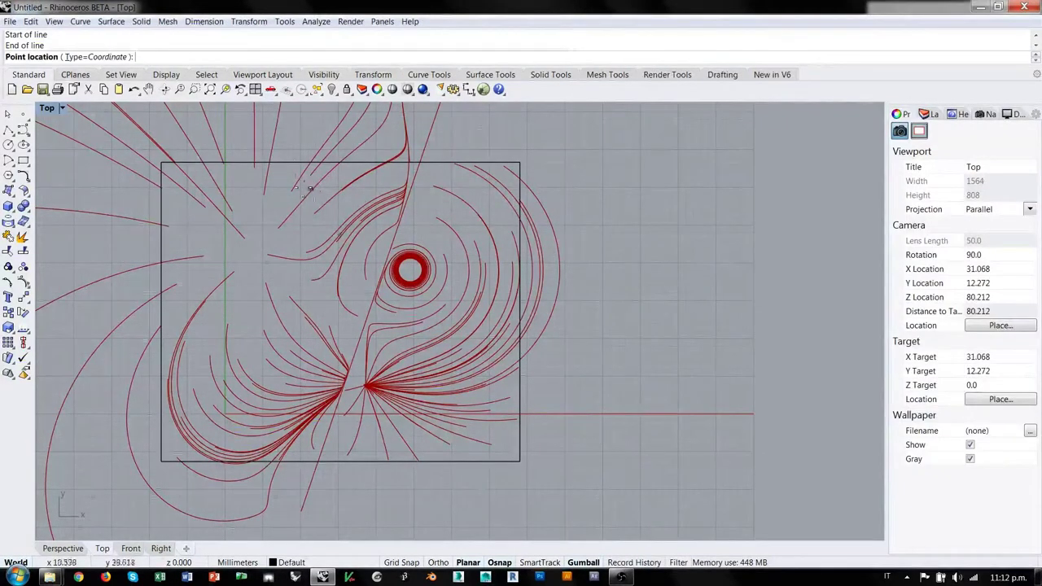
left_click(361, 201)
left_click(306, 274)
left_click(214, 308)
left_click(186, 376)
left_click(246, 429)
left_click(357, 441)
left_click(452, 416)
left_click(479, 349)
left_click(425, 307)
left_click(423, 228)
left_click(485, 188)
key("Return")
Add a Nurbs Curve component and connect the new Point parameter to its V input.
double_click(727, 332)
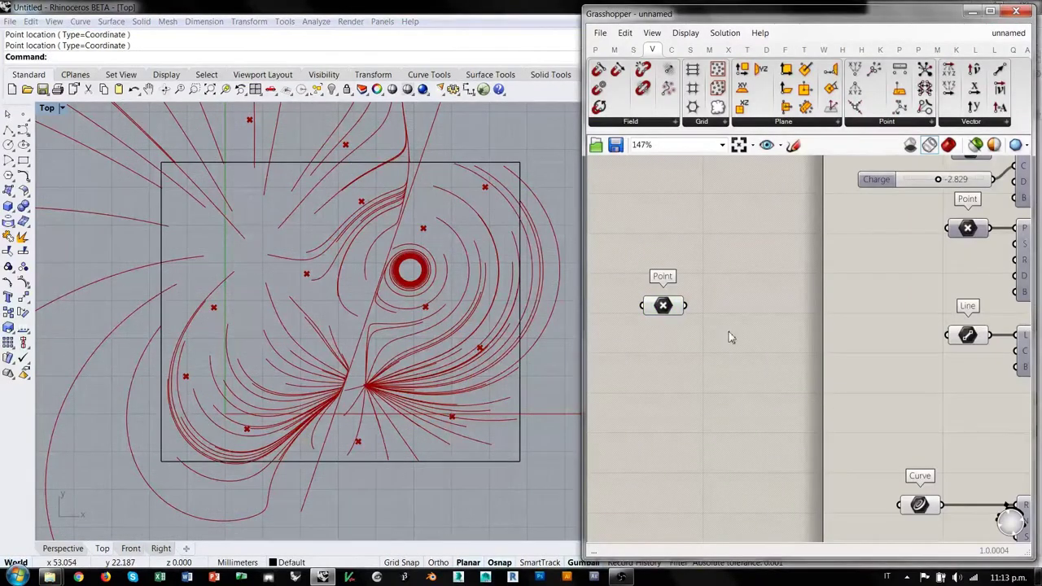
type("nurbs")
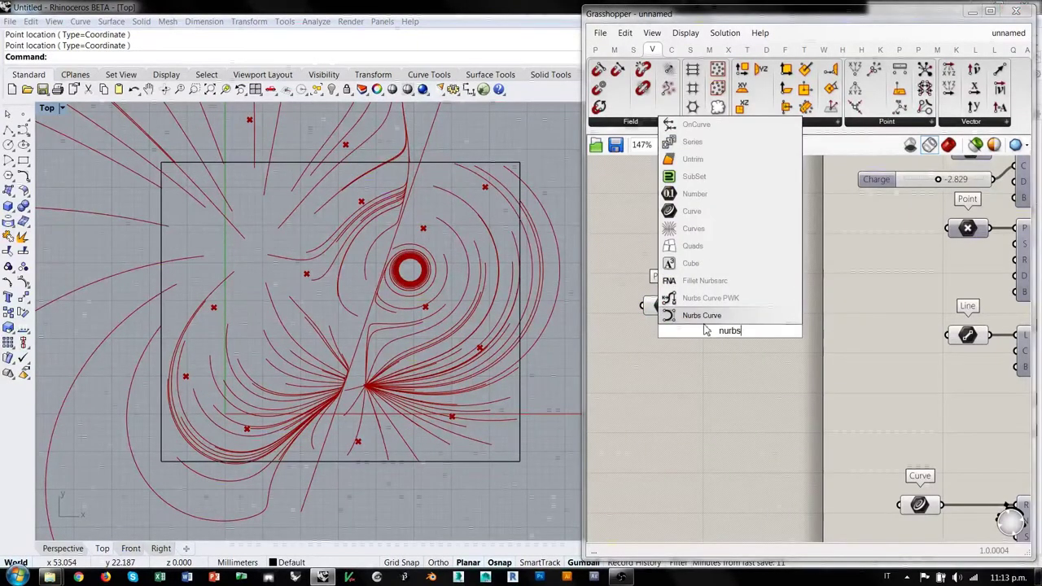
key("Return")
left_click_drag(704, 316, 703, 315)
left_click_drag(725, 335, 731, 325)
left_click(714, 362)
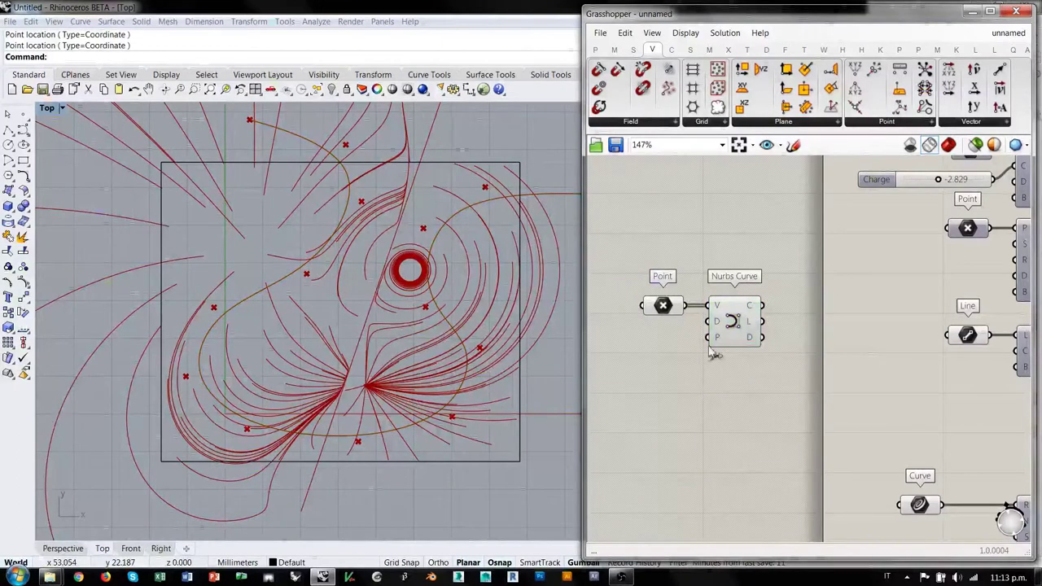
Hide the preview of the curve's Point parameter and space the Nurbs Curve component slightly farther from it.
left_click(665, 308)
left_click_drag(732, 323, 744, 323)
left_click(734, 373)
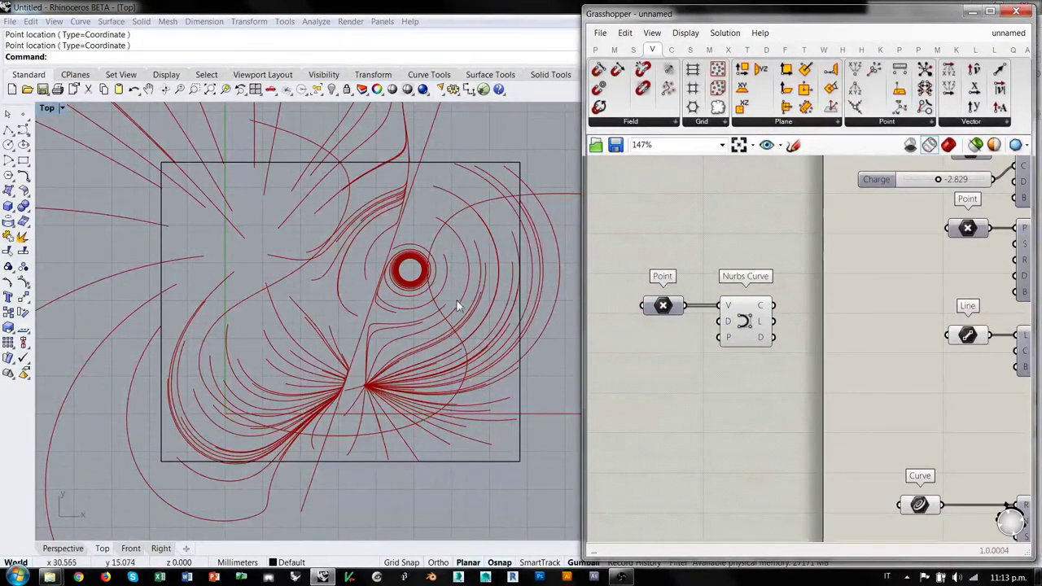
Delete the Line parameter and feed the Nurbs Curve's C output into the Line Charge's L input instead.
right_click_drag(843, 329, 809, 345)
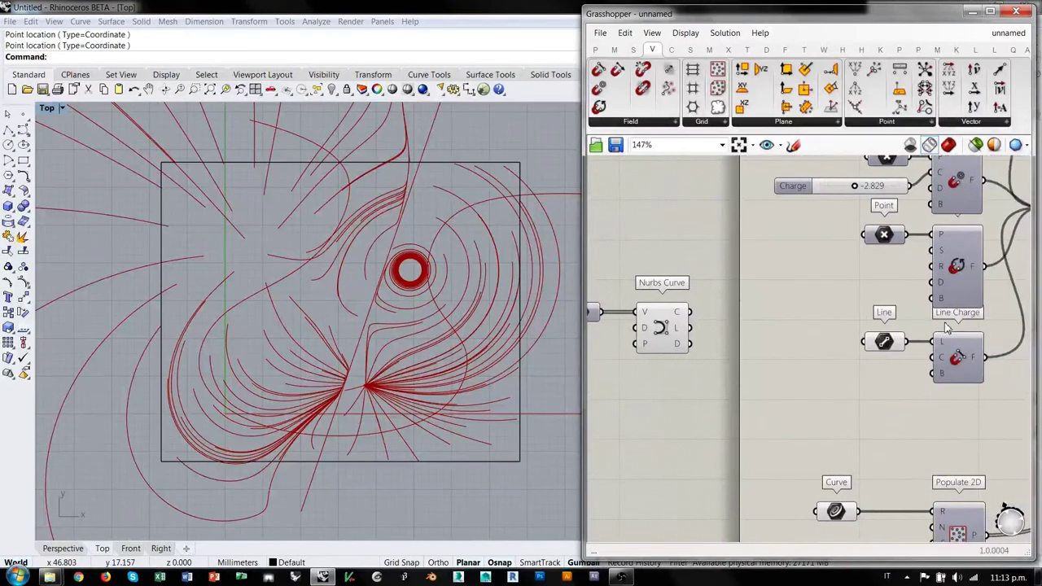
left_click_drag(690, 312, 860, 378)
key("Delete")
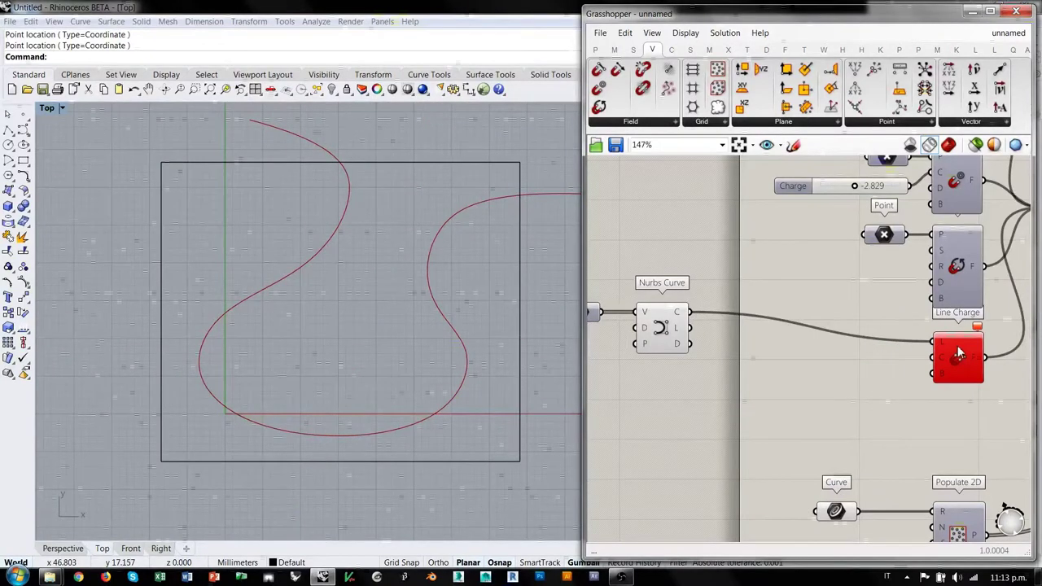
mouse_move(946, 349)
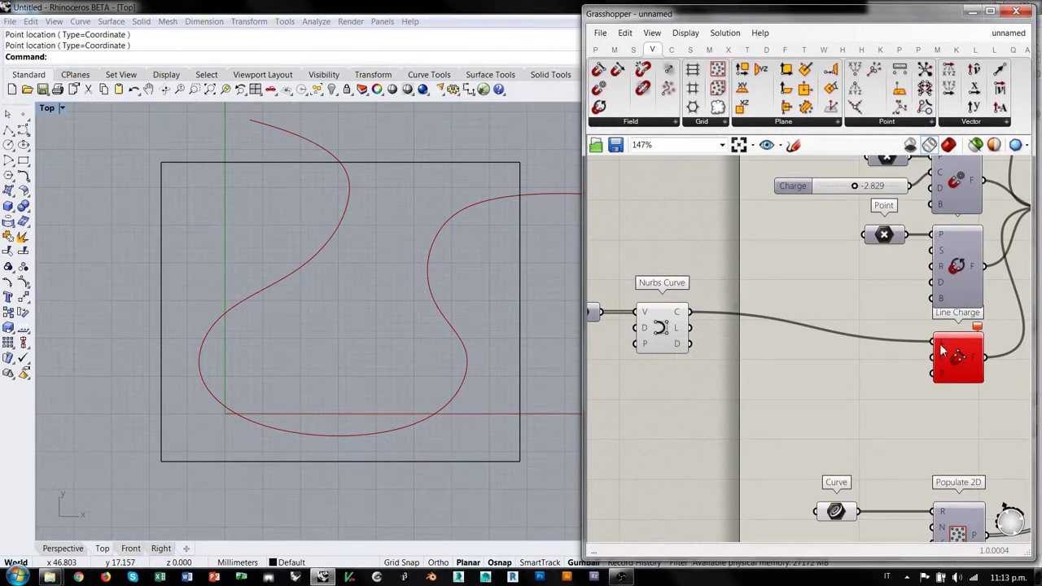
Add a Divide Curve component and connect the Nurbs Curve's C output to its C input.
double_click(744, 370)
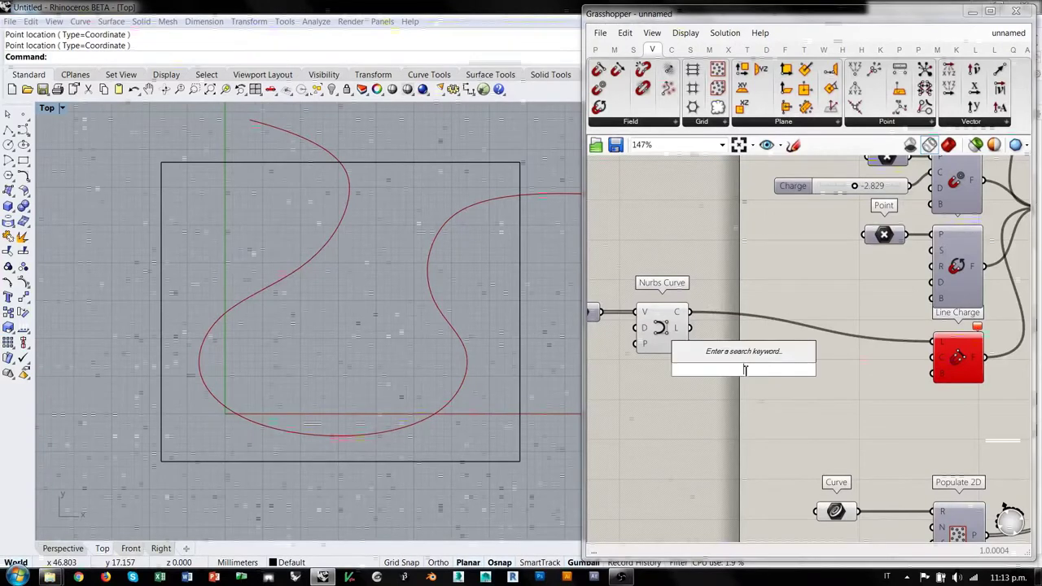
type("divi")
left_click(743, 366)
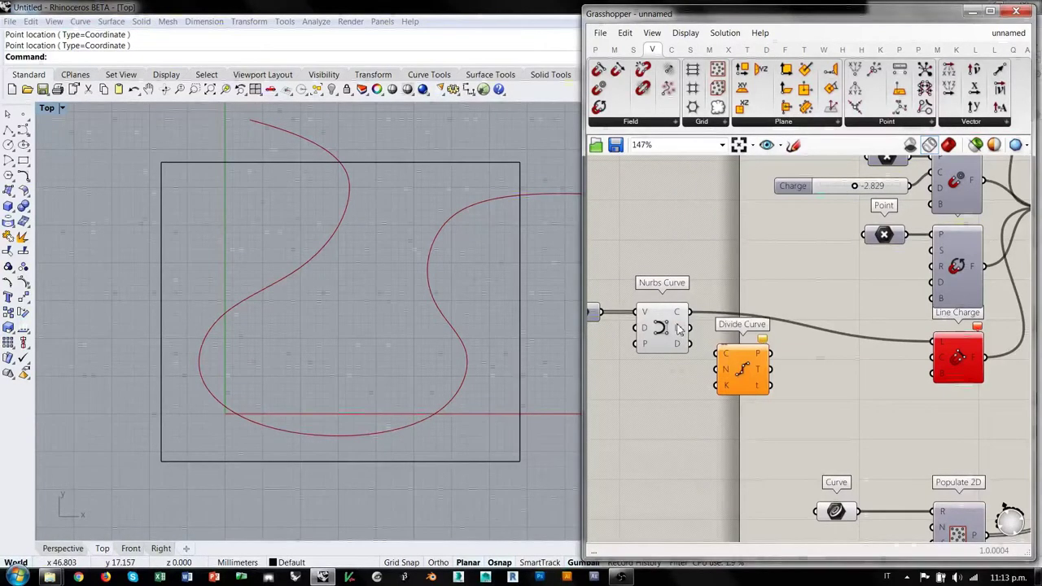
left_click_drag(704, 332, 720, 353)
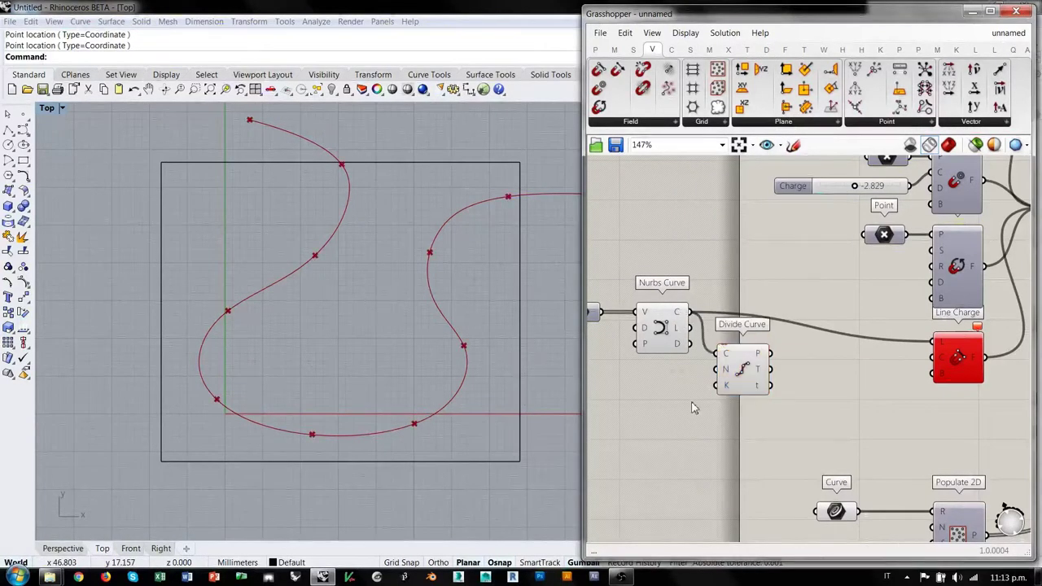
Add an integer number slider at 1 and connect it to the Divide Curve's N input.
double_click(640, 403)
type("1<2")
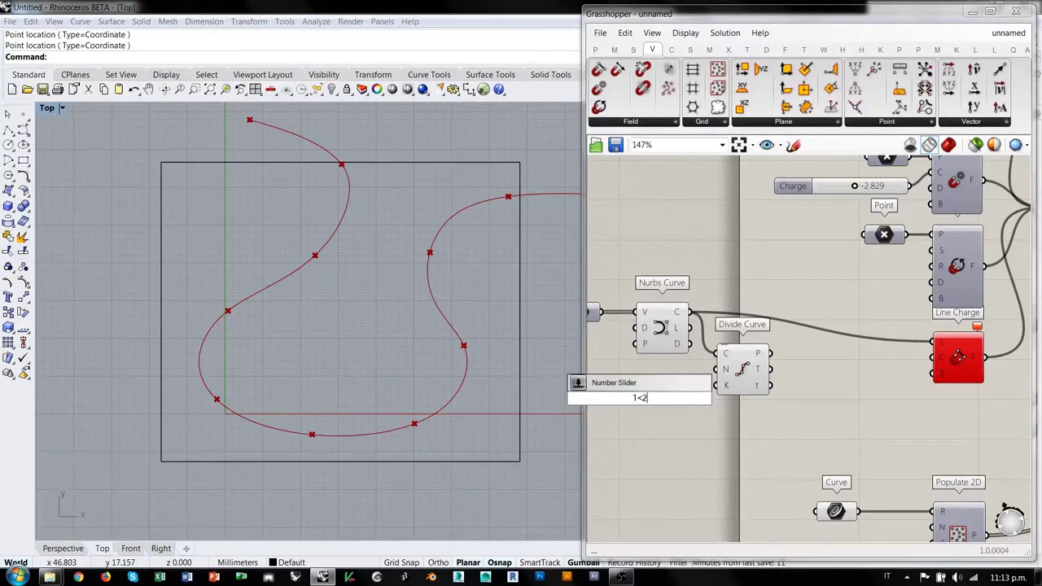
key("Return")
left_click_drag(701, 375, 667, 381)
left_click(695, 408)
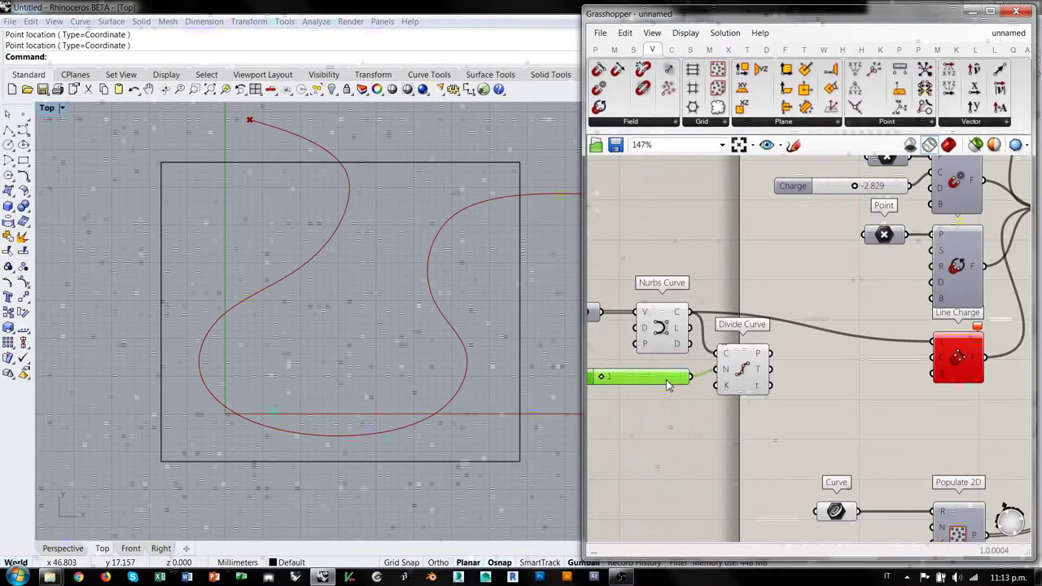
Add a PolyLine component and connect the Divide Curve's P output to its V input.
double_click(802, 360)
type("poly")
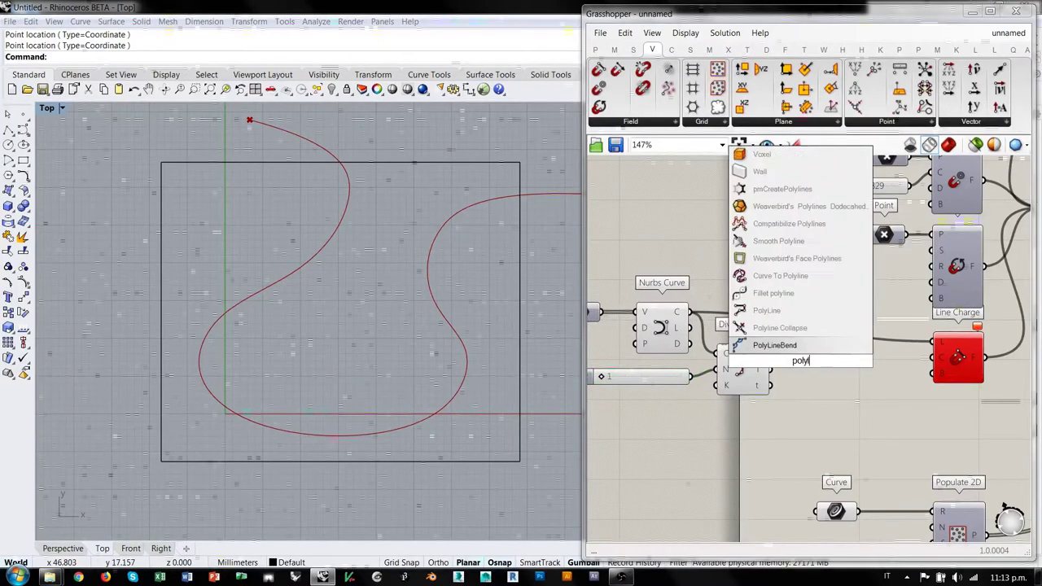
left_click(773, 328)
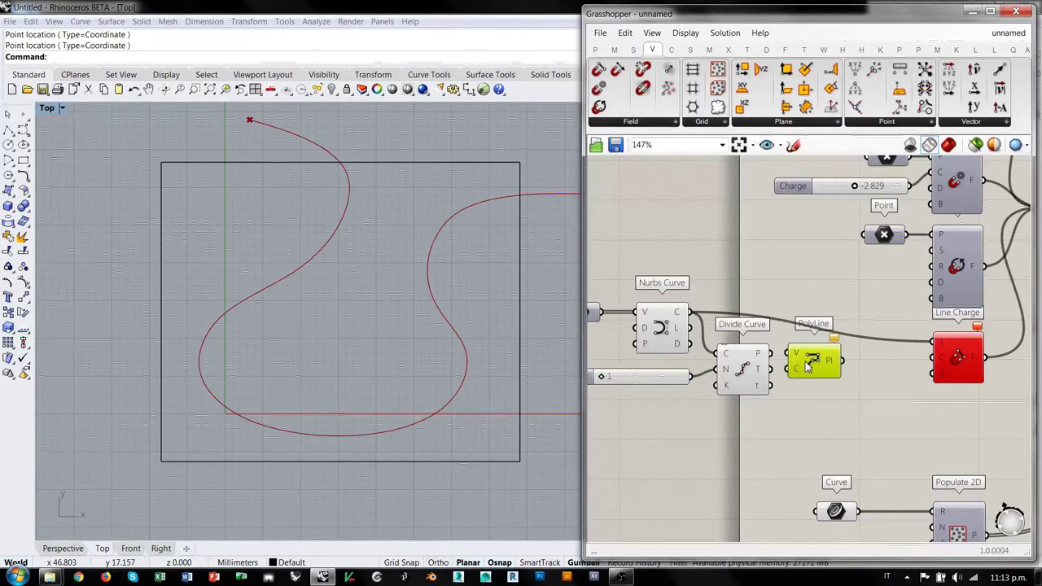
left_click_drag(773, 354, 822, 361)
left_click(831, 408)
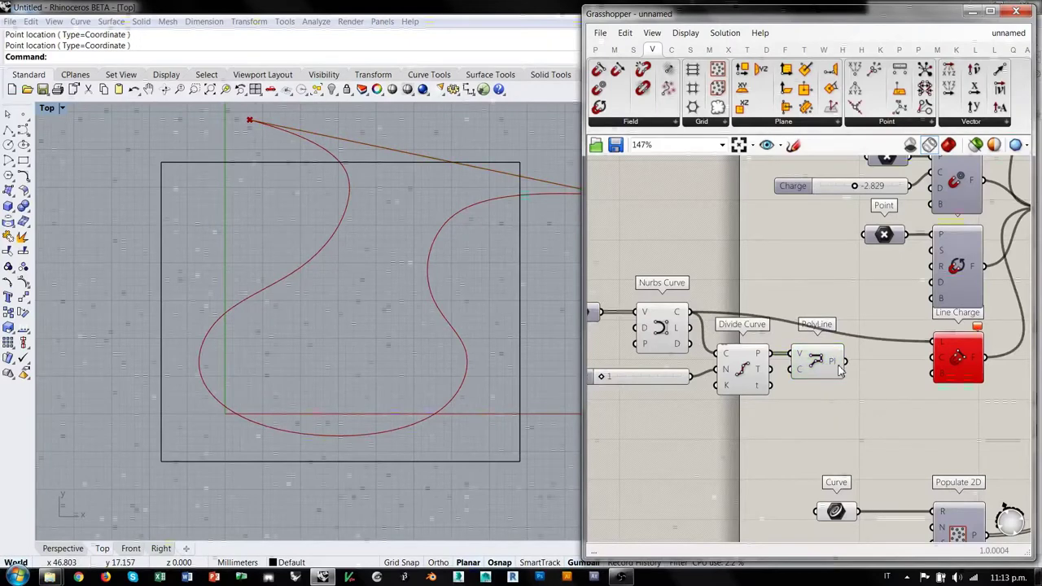
Connect the PolyLine's Pl output to the Line Charge's L input in place of the Nurbs Curve.
left_click_drag(844, 361, 933, 341)
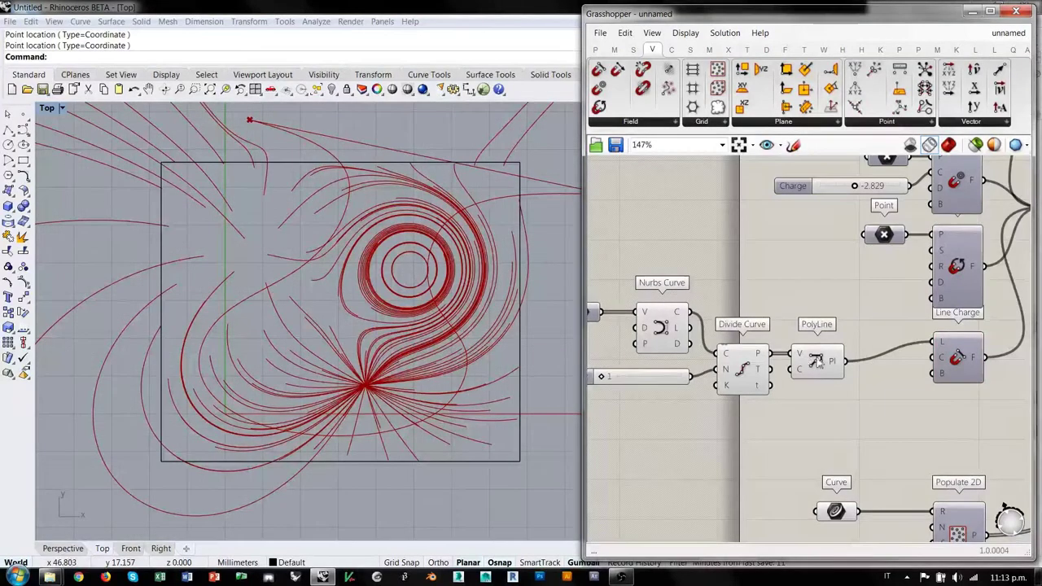
mouse_move(822, 368)
left_mouse_down()
mouse_move(851, 353)
mouse_move(814, 368)
left_mouse_up()
left_click(733, 419)
Set the Count slider to 2 so the polyline has two segments.
right_click_drag(733, 419, 786, 413)
scroll(655, 368, "up", 2)
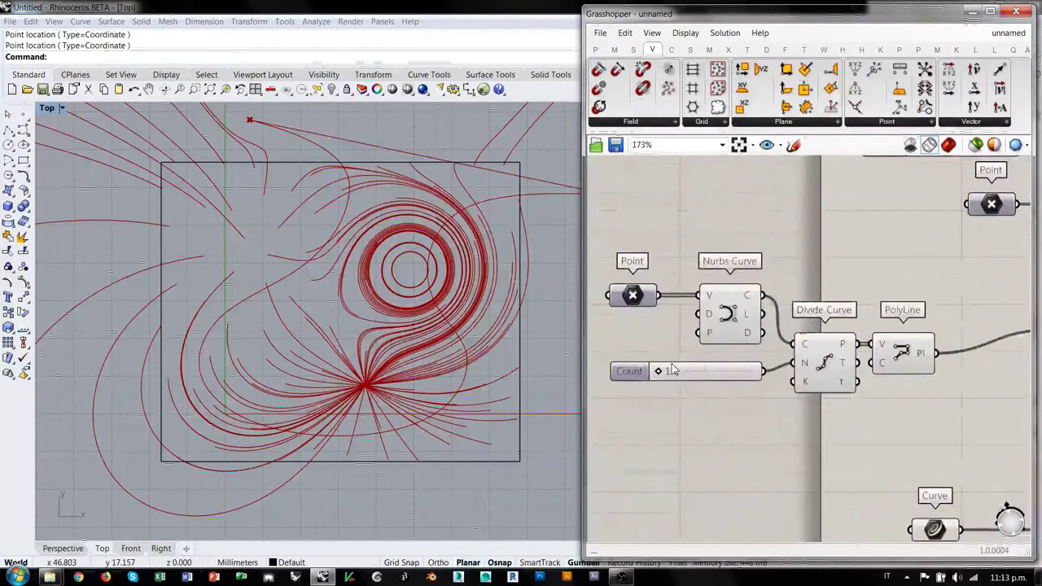
right_click_drag(481, 263, 417, 297)
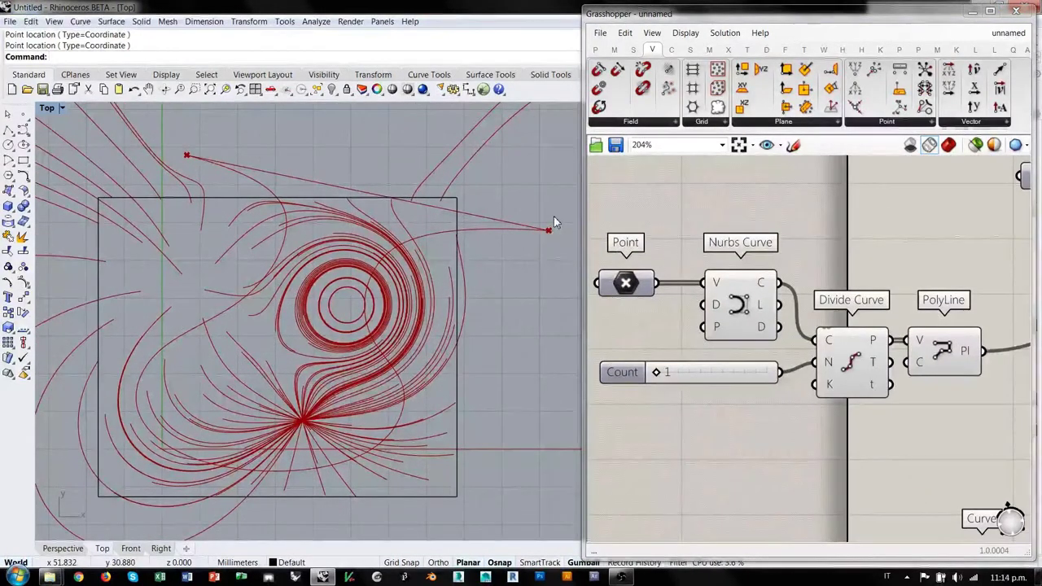
left_click_drag(657, 372, 663, 374)
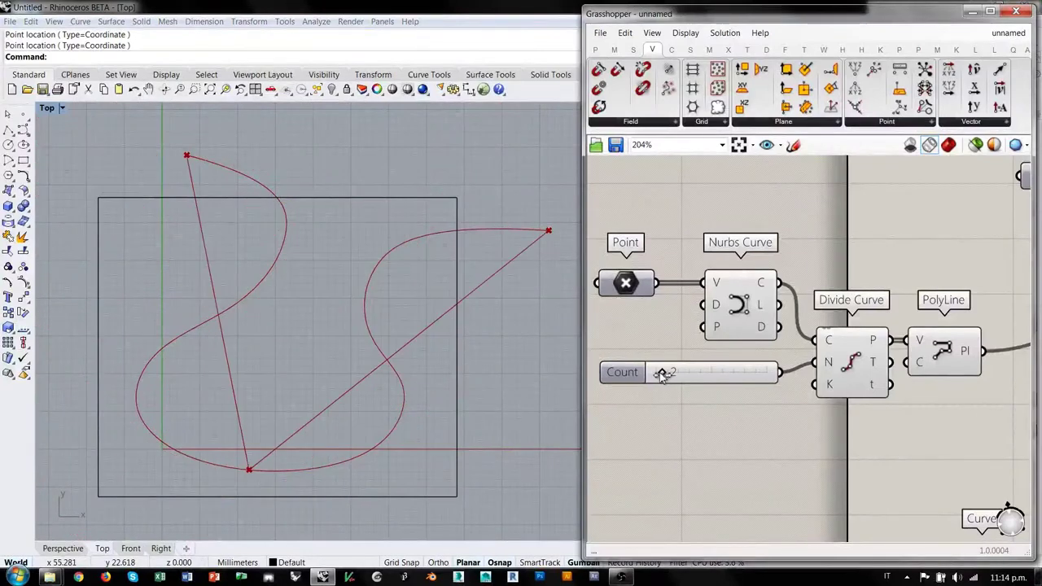
right_click_drag(377, 307, 371, 301)
Move the Line Charge component slightly down, closer in line with the PolyLine output.
right_click_drag(803, 401, 732, 419)
scroll(733, 419, "down", 2)
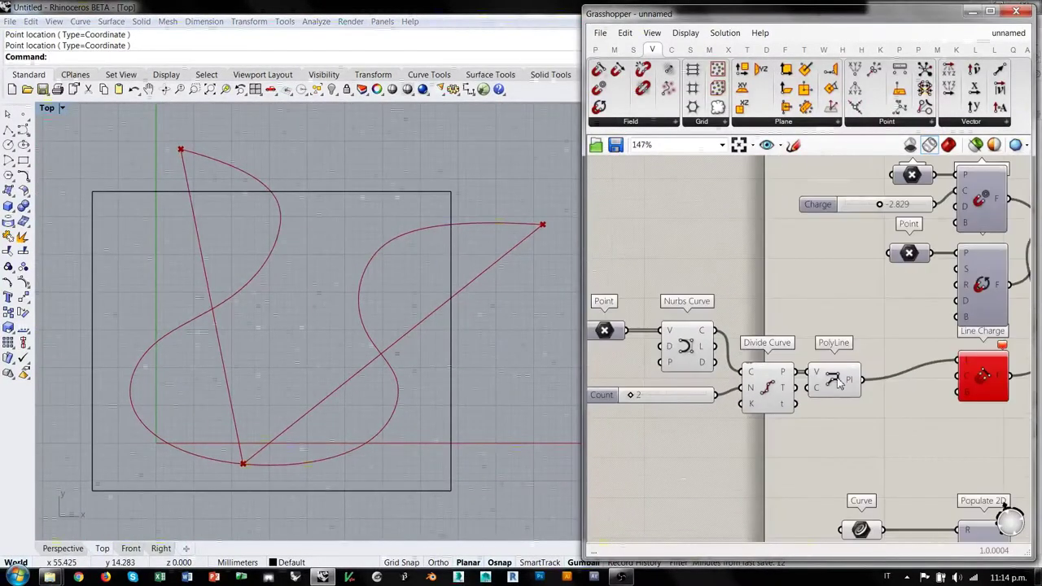
right_click_drag(850, 386, 820, 363)
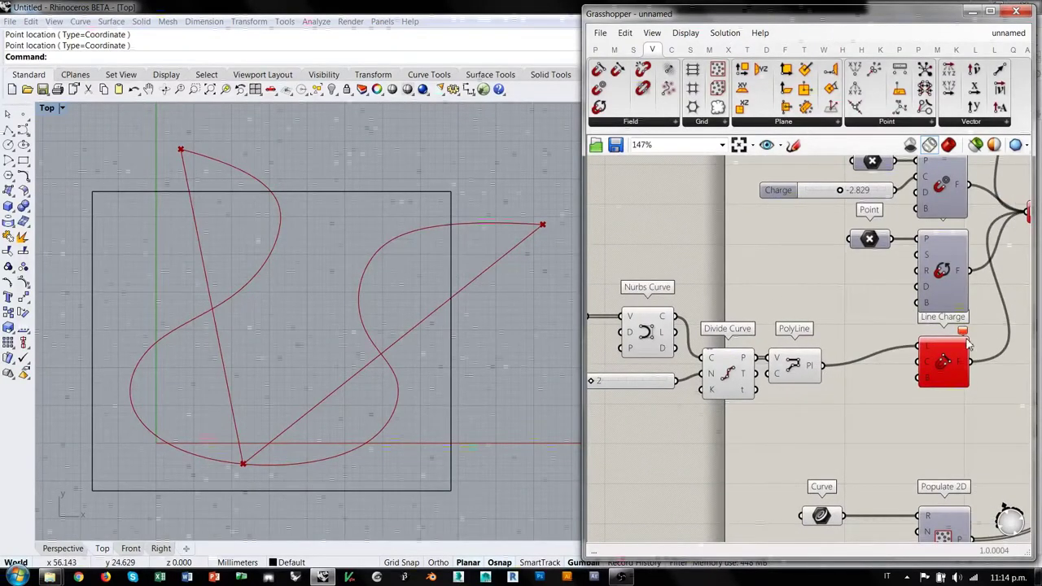
left_click_drag(942, 364, 943, 371)
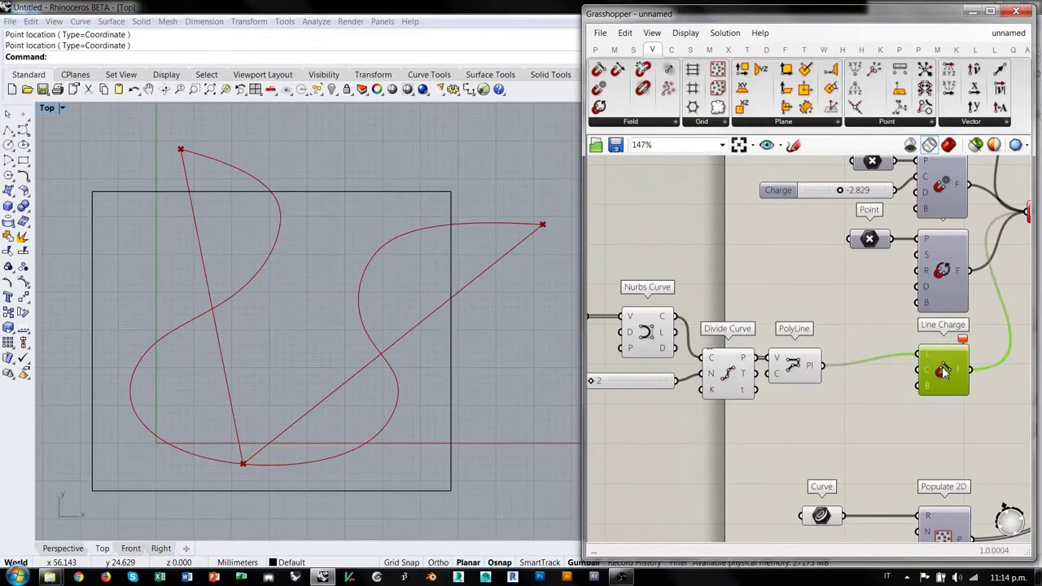
right_click_drag(779, 377, 799, 331)
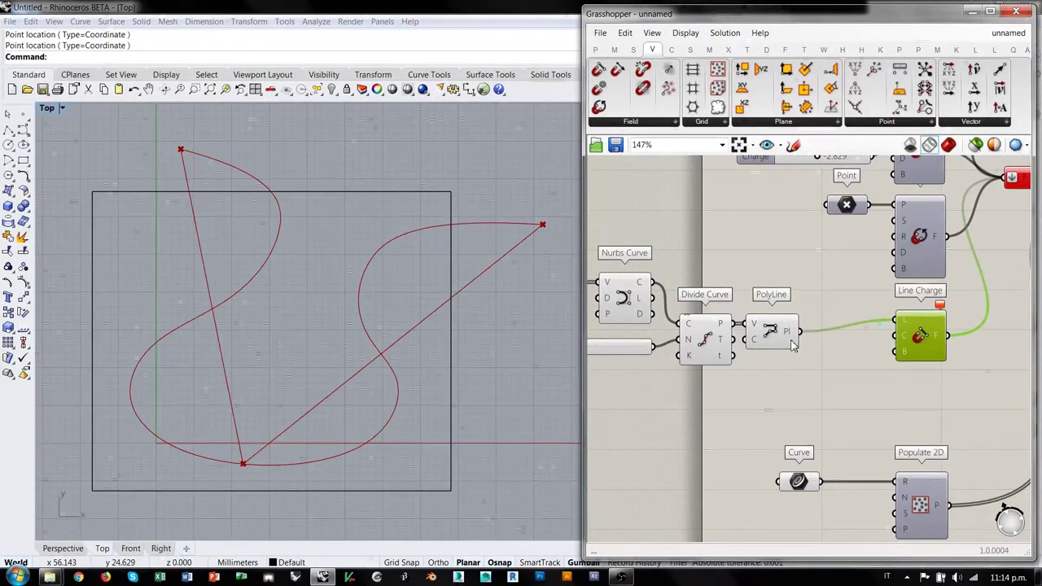
Add an Explode component fed by the PolyLine's Pl output and connect its S output to the Line Charge's L input.
double_click(815, 369)
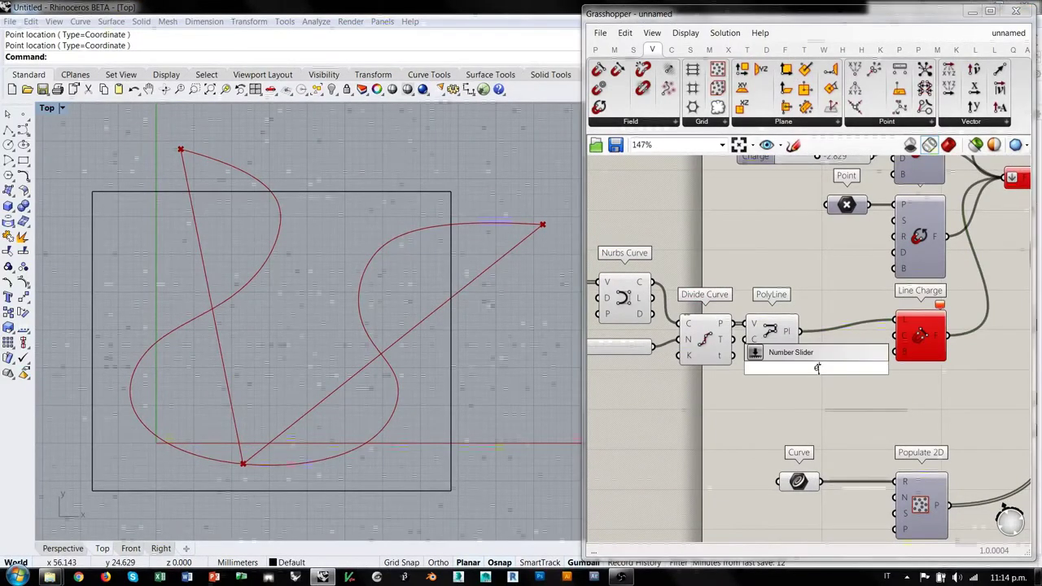
type("expl")
left_click(809, 353)
left_click_drag(800, 331, 824, 343)
scroll(802, 327, "up", 4)
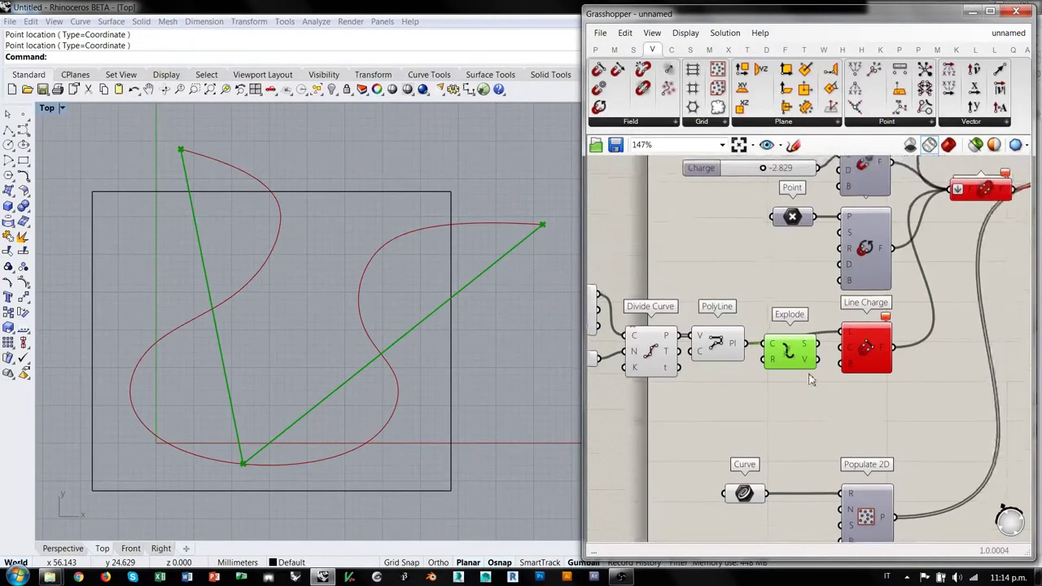
mouse_move(801, 328)
left_click_drag(802, 327, 909, 345)
left_click(828, 282)
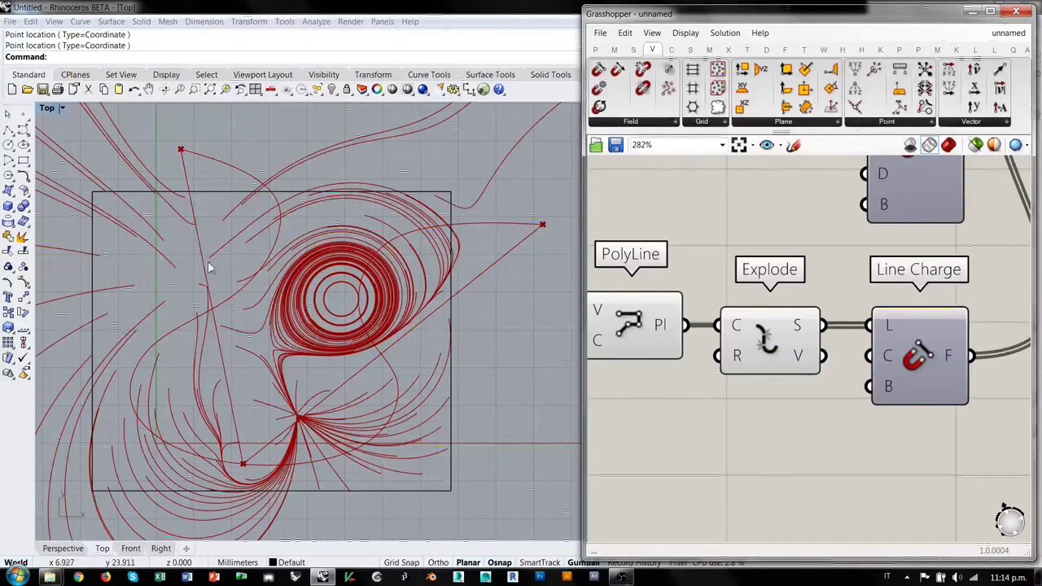
Examine the field lines near the polyline segments and compare the Nurbs Curve geometry with the PolyLine.
scroll(325, 337, "up", 10)
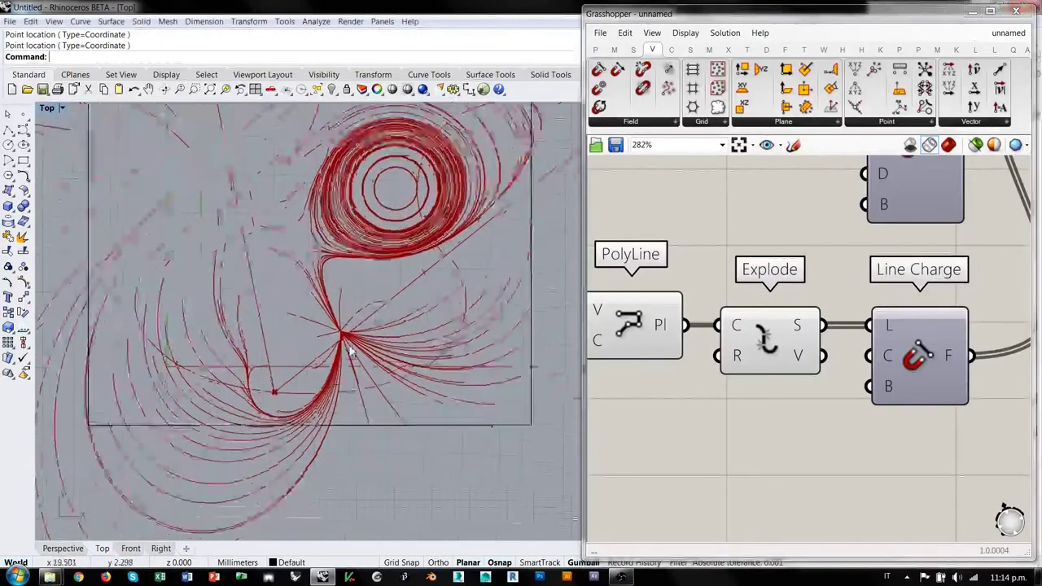
scroll(366, 323, "up", 10)
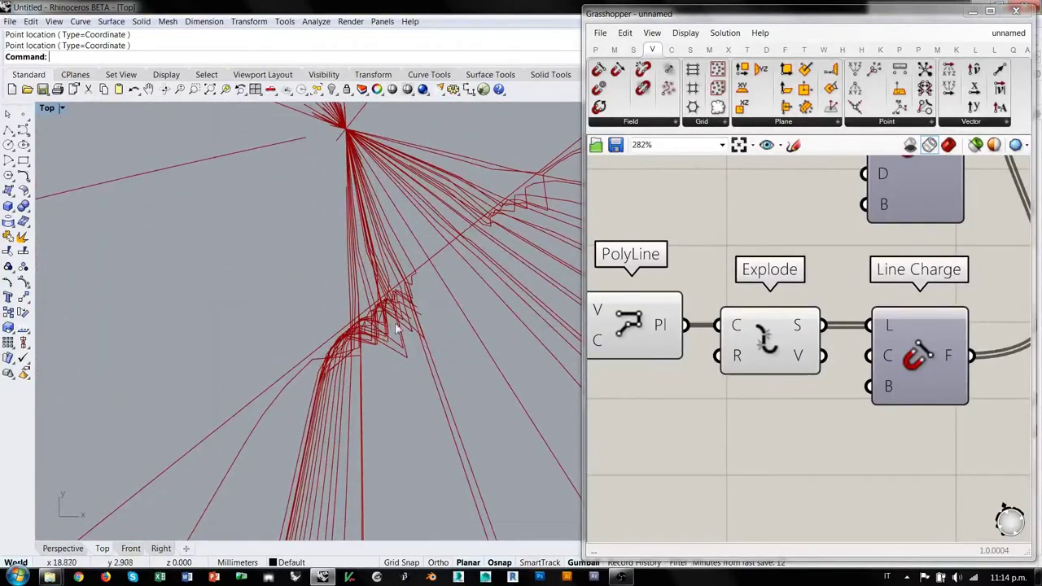
right_click_drag(398, 414, 255, 268)
scroll(253, 244, "down", 10)
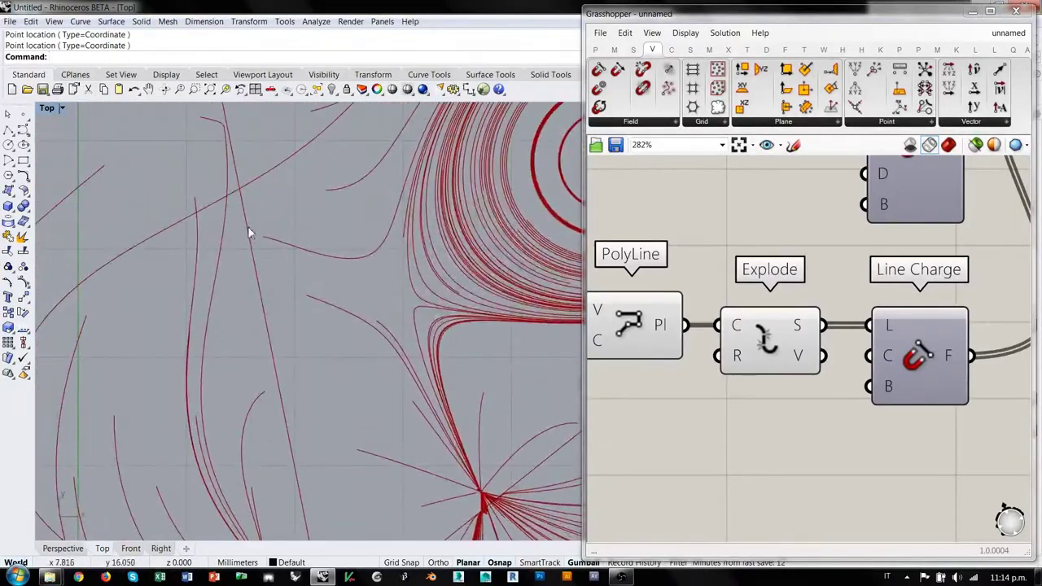
right_click_drag(677, 354, 861, 358)
scroll(861, 358, "down", 3)
right_click_drag(695, 290, 714, 308)
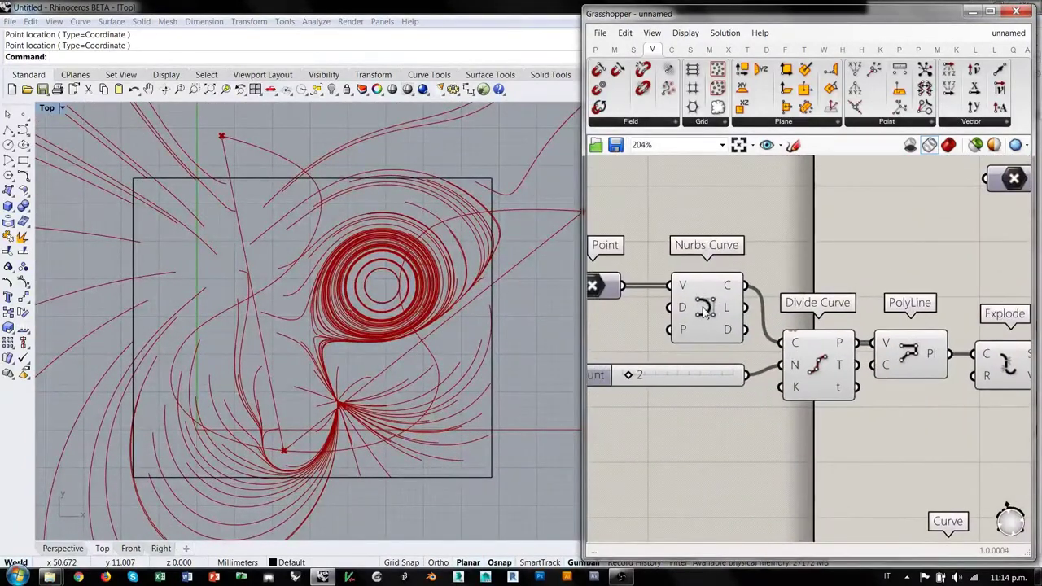
left_click(714, 308)
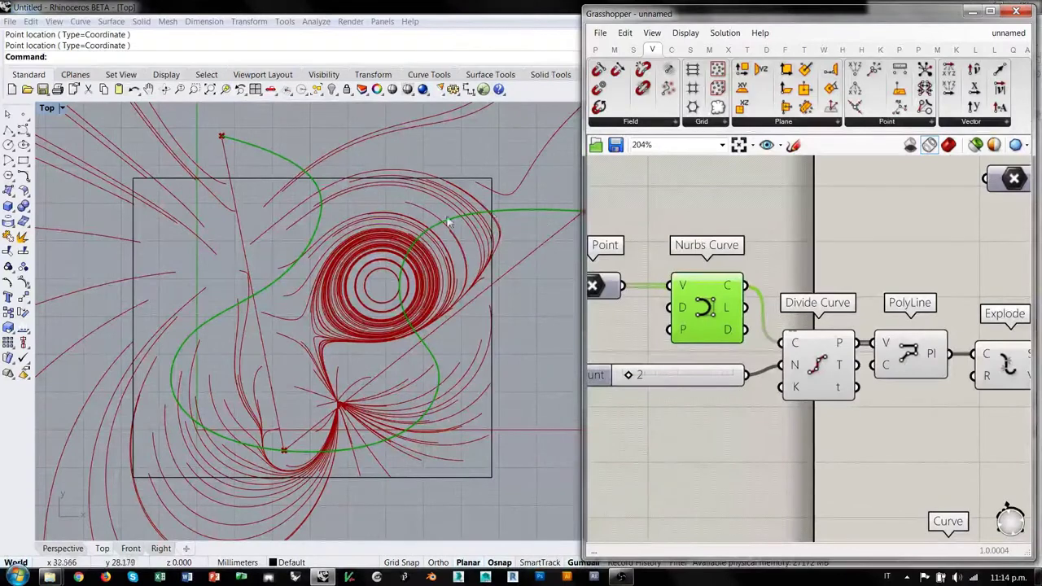
left_click(828, 386)
left_click(843, 430)
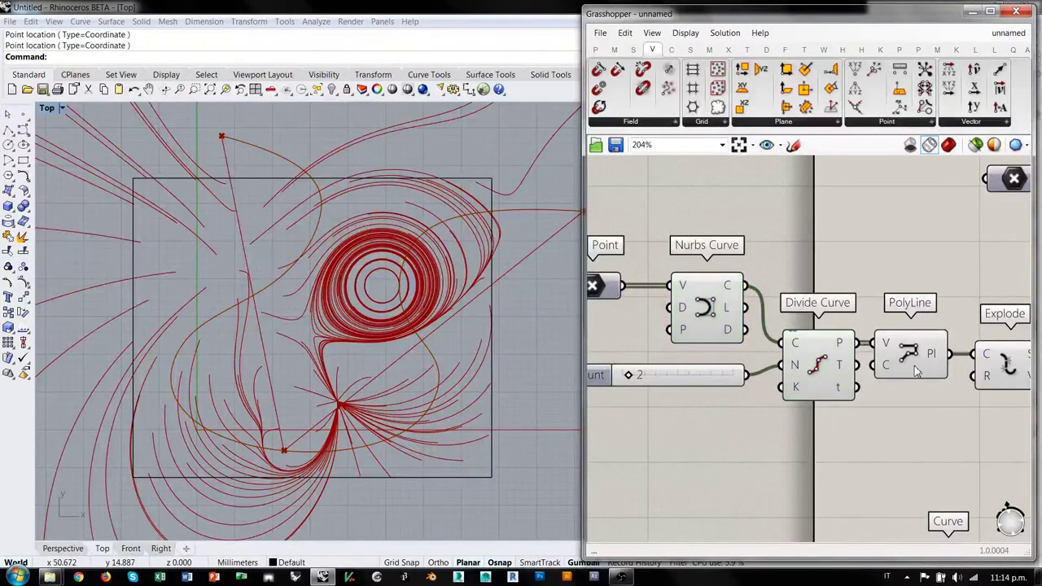
left_click(914, 365)
right_click_drag(486, 331, 450, 337)
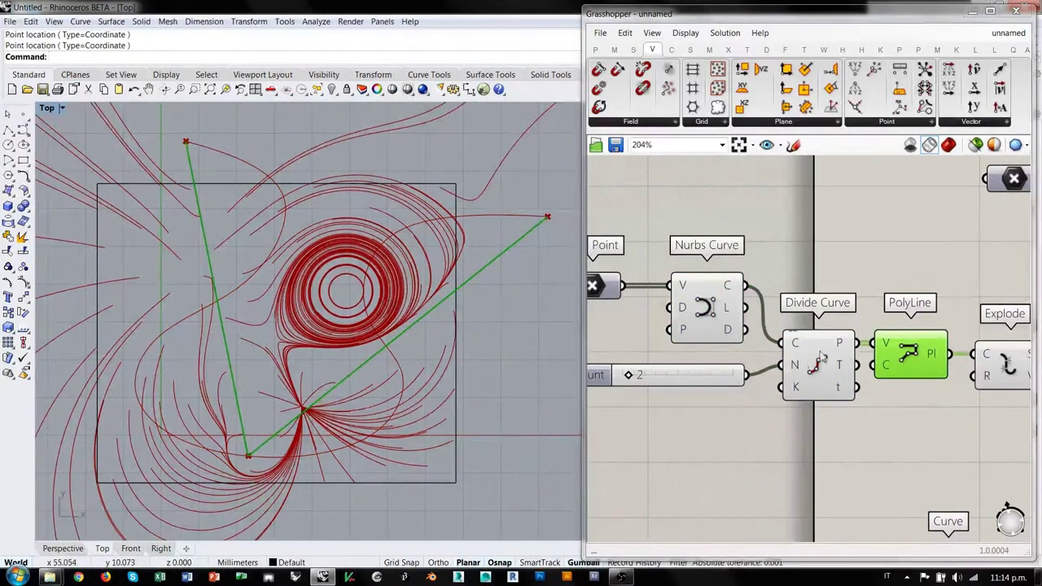
Hide the previews of the Divide Curve and Explode components.
left_click(820, 363)
left_click(995, 368)
left_click(968, 416)
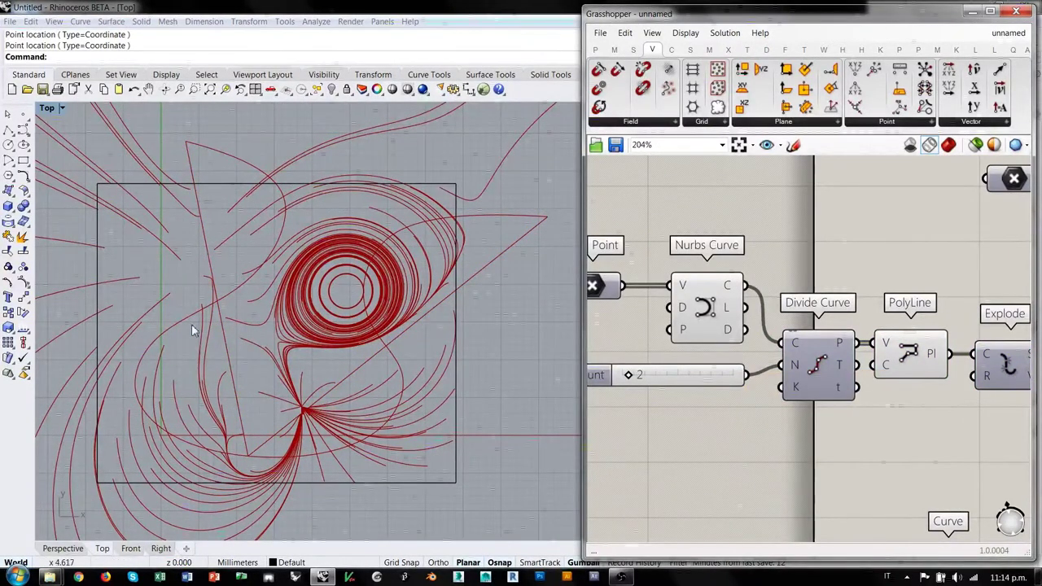
Raise the Count slider to 18 and turn on the Explode component's preview.
right_click_drag(634, 373, 725, 364)
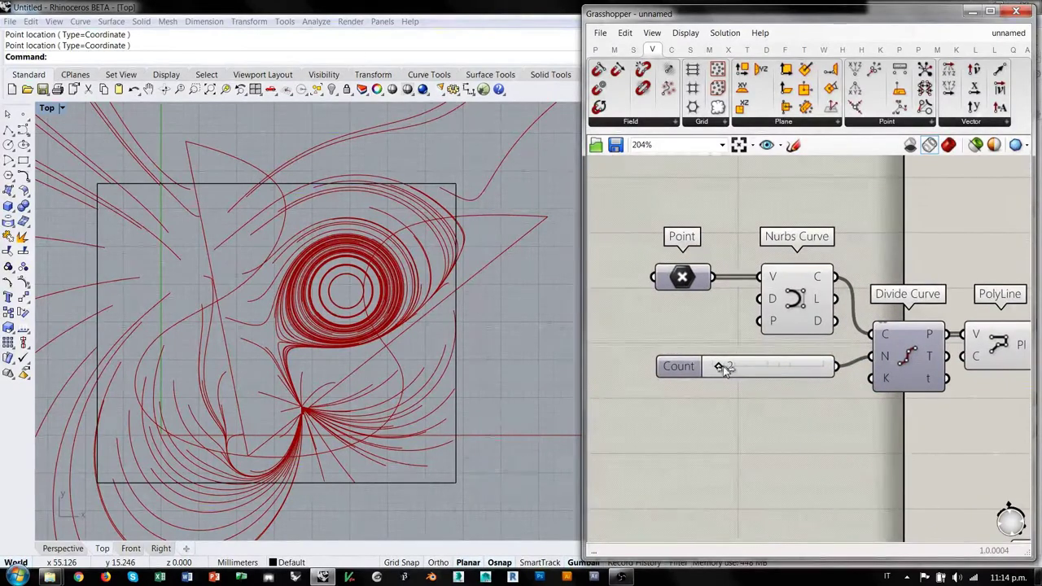
left_click_drag(720, 368, 811, 376)
right_click_drag(967, 387, 843, 400)
left_click(973, 372)
key("ctrl+q")
left_click(986, 423)
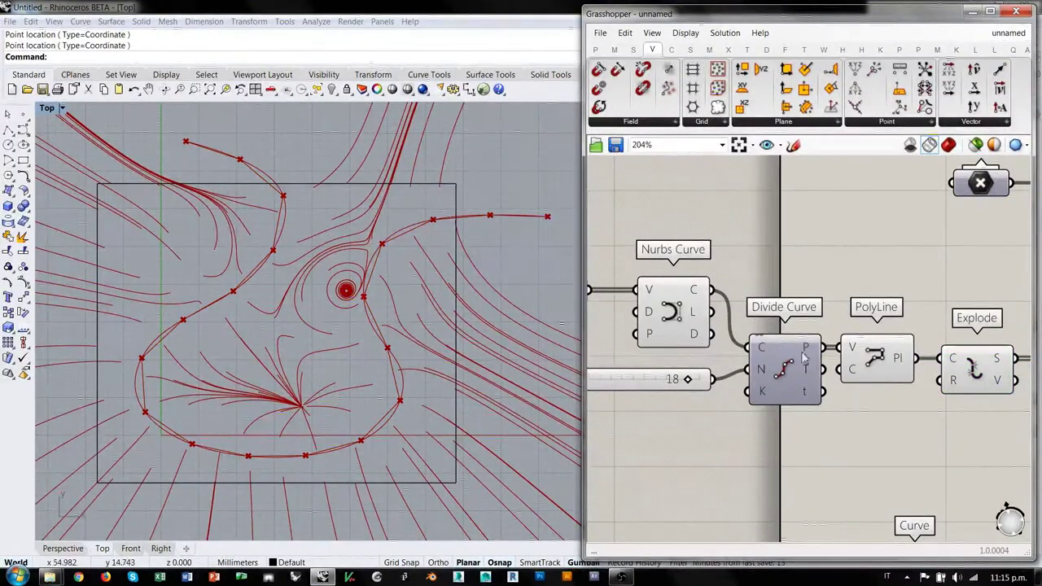
Hide the previews of the PolyLine and Explode components and turn on the Line Charge preview.
right_click_drag(727, 350, 621, 351)
left_click(769, 362)
left_click(869, 371, "shift")
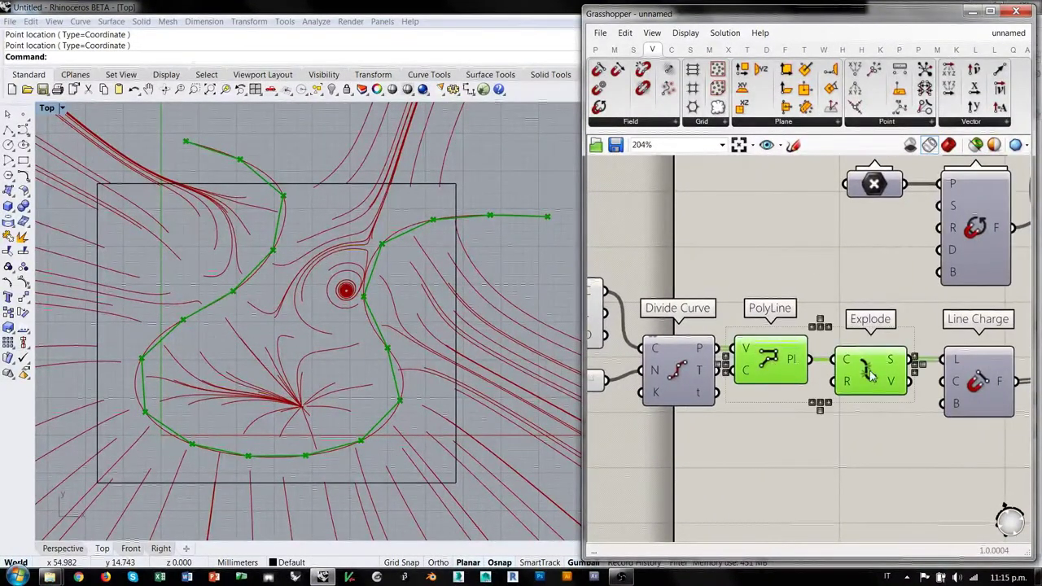
key("ctrl+q")
left_click(968, 379)
left_click(925, 440)
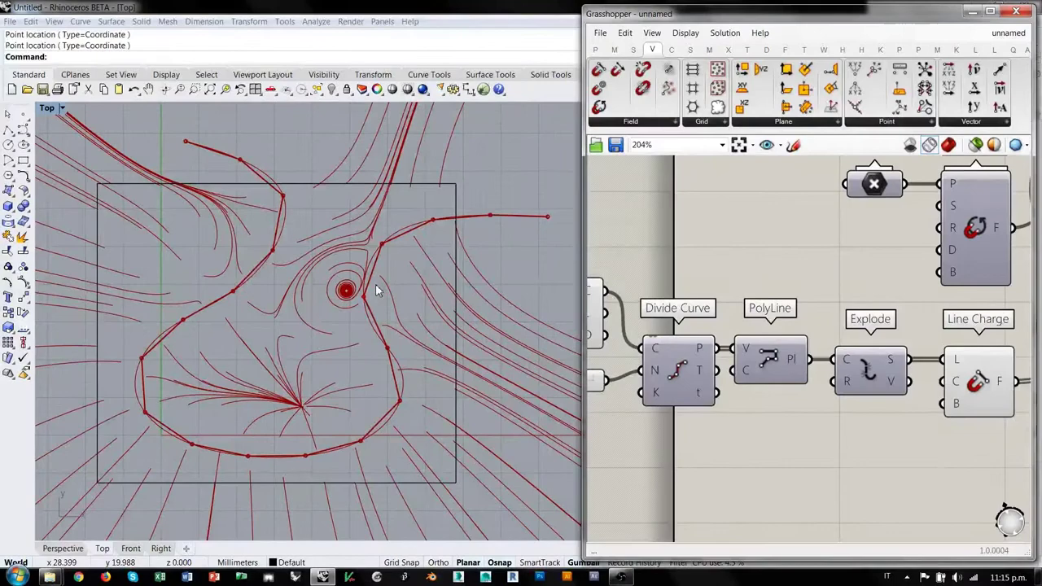
Set the Count slider to 20 and hide the Line Charge preview.
scroll(763, 296, "down", 2)
scroll(764, 296, "down", 1)
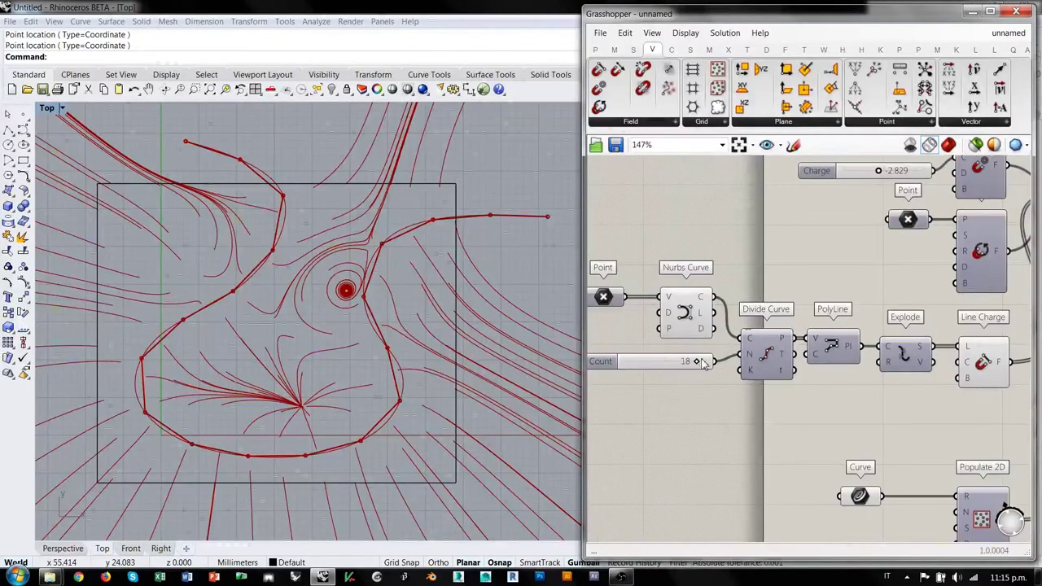
left_click_drag(695, 360, 705, 360)
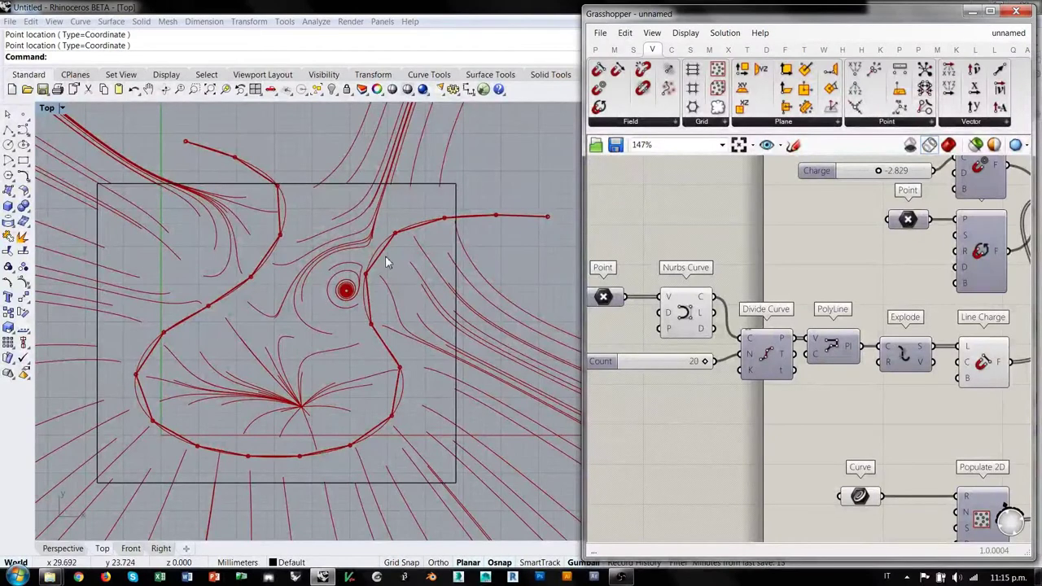
left_click(985, 363)
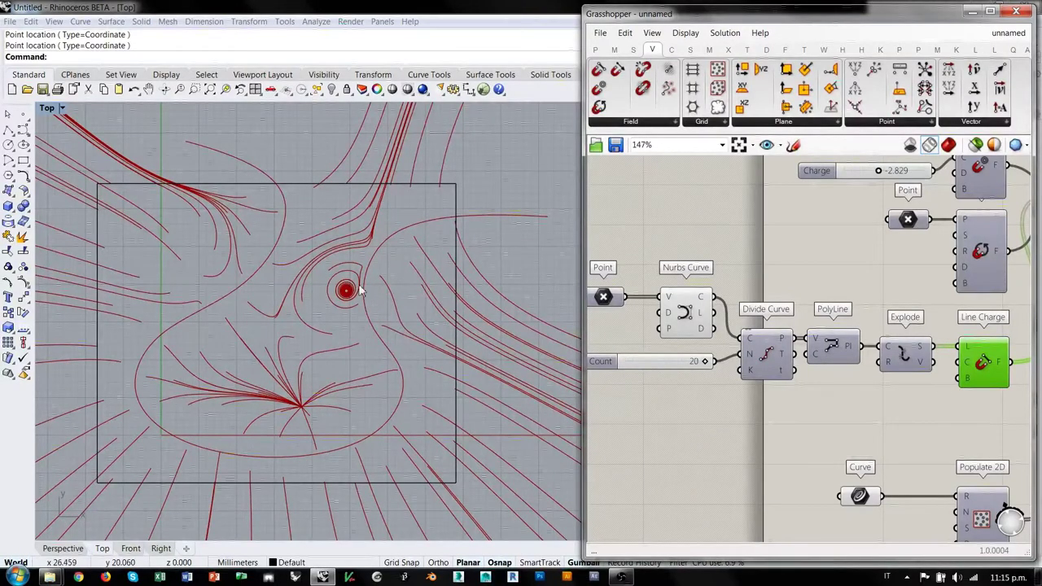
Move the Merge Fields component up and slightly away from the charge components on the canvas.
right_click_drag(859, 283, 681, 289)
right_click_drag(811, 348, 724, 302)
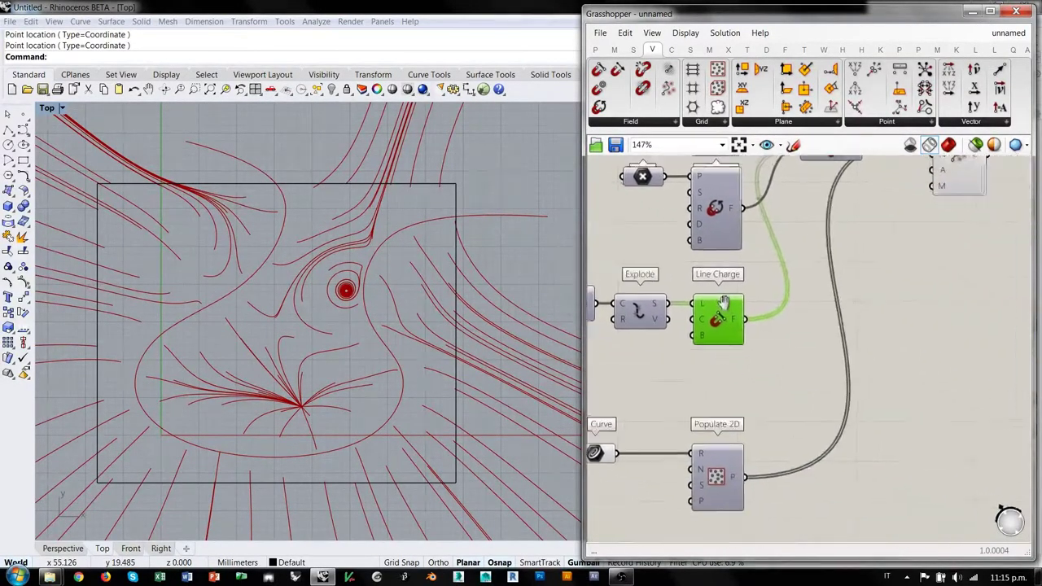
scroll(745, 326, "up", 3)
mouse_move(720, 318)
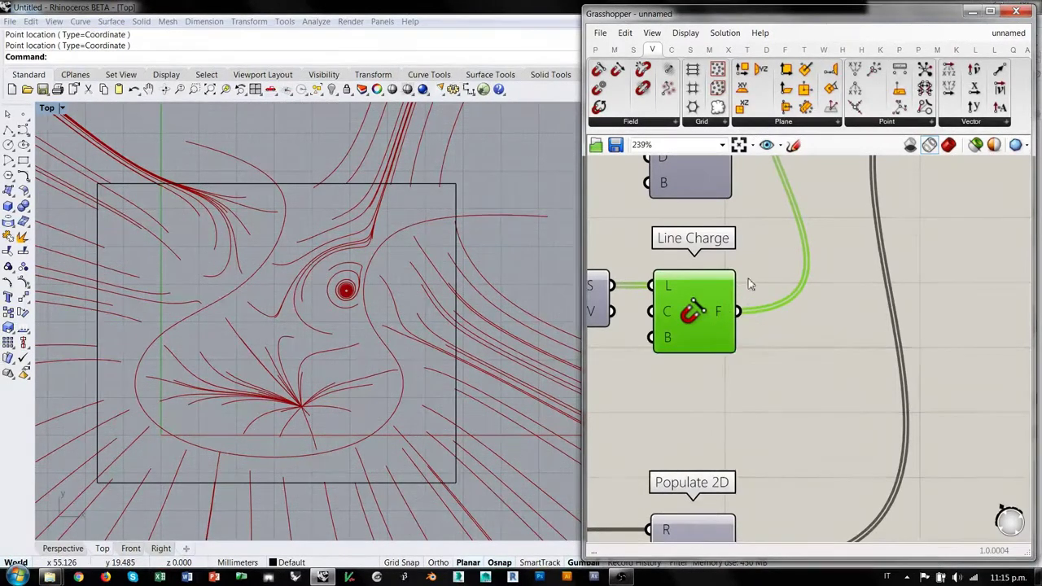
scroll(720, 318, "down", 3)
left_click_drag(829, 231, 850, 200)
right_click_drag(853, 222, 872, 262)
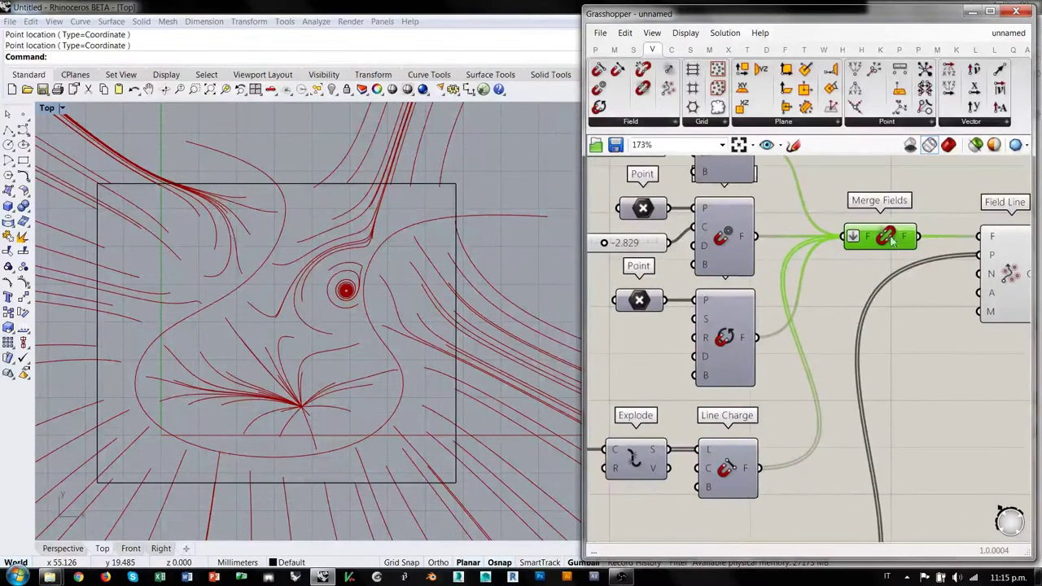
scroll(801, 350, "down", 3)
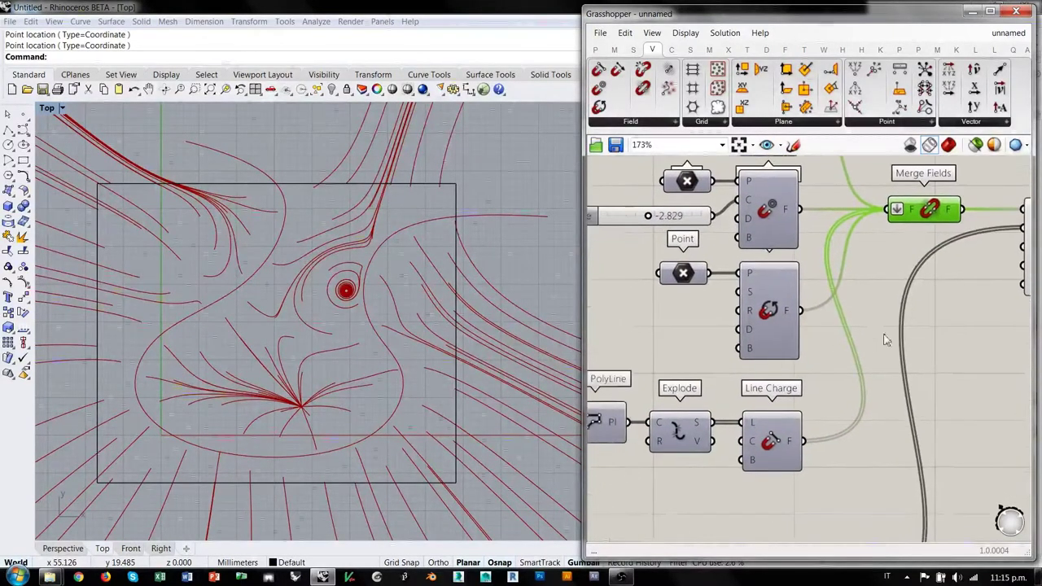
right_click_drag(795, 352, 855, 324)
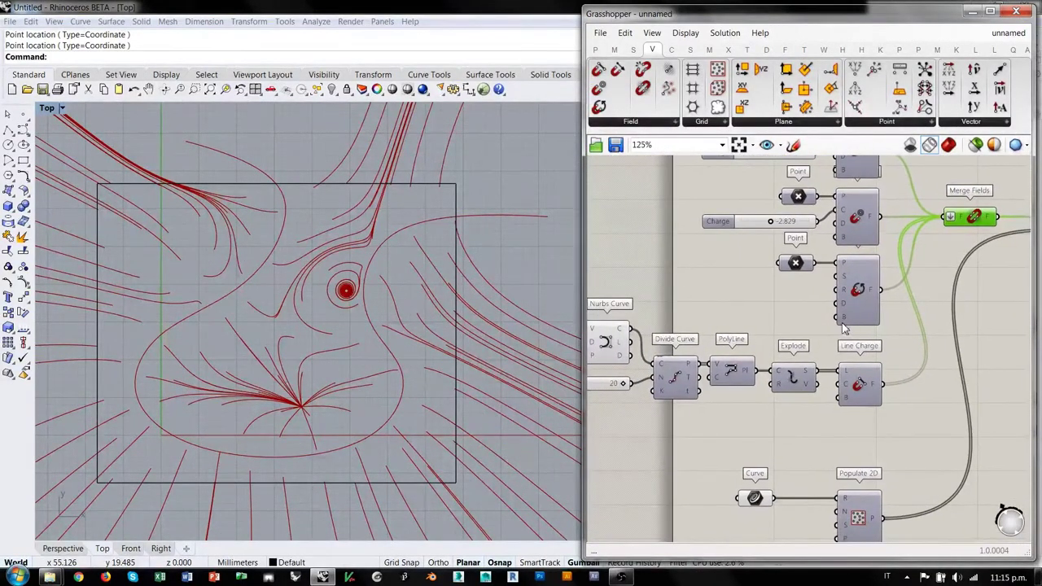
Turn on the preview of the Nurbs Curve's Point parameter and move the control point at the curve's left bulge about 12 mm up in Y.
right_click_drag(765, 274, 903, 268)
left_click(674, 327)
key("ctrl+q")
left_click(715, 275)
left_click(676, 325)
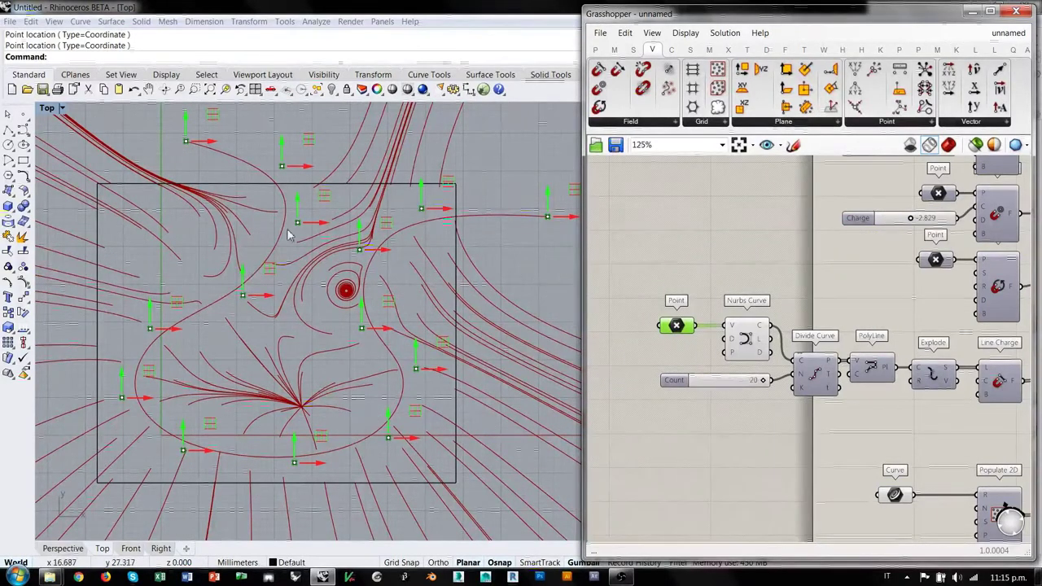
left_click(150, 309)
left_click_drag(149, 285, 156, 244)
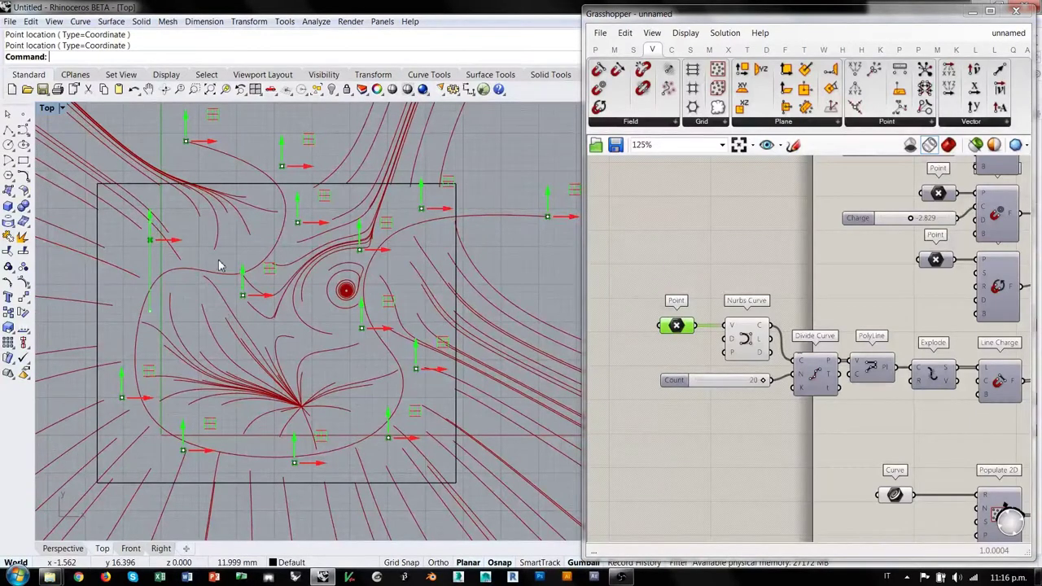
left_click(624, 399)
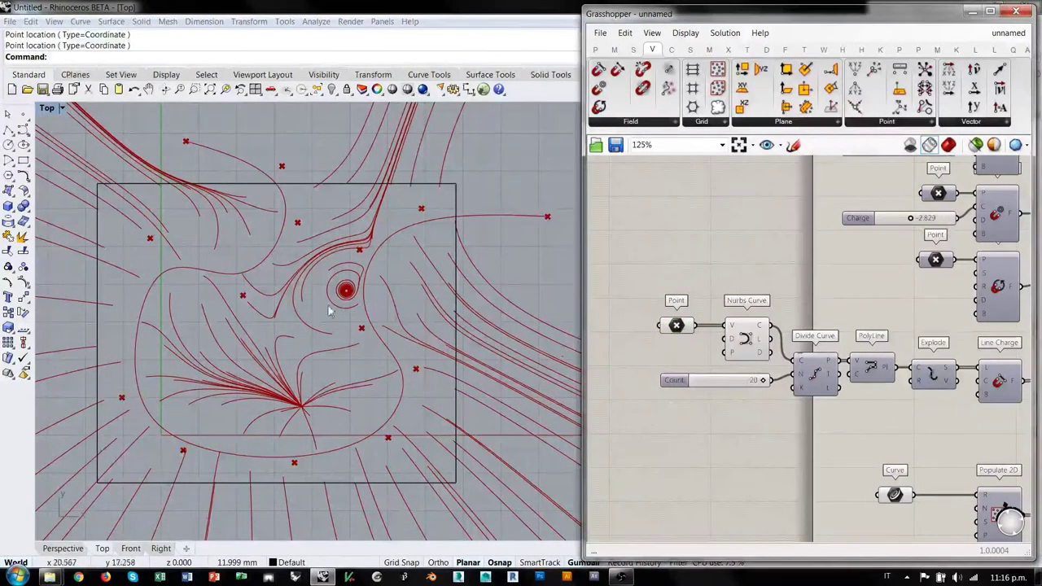
Move the Curve and Populate 2D components down together to free space below the Line Charge.
right_click_drag(860, 360, 837, 352)
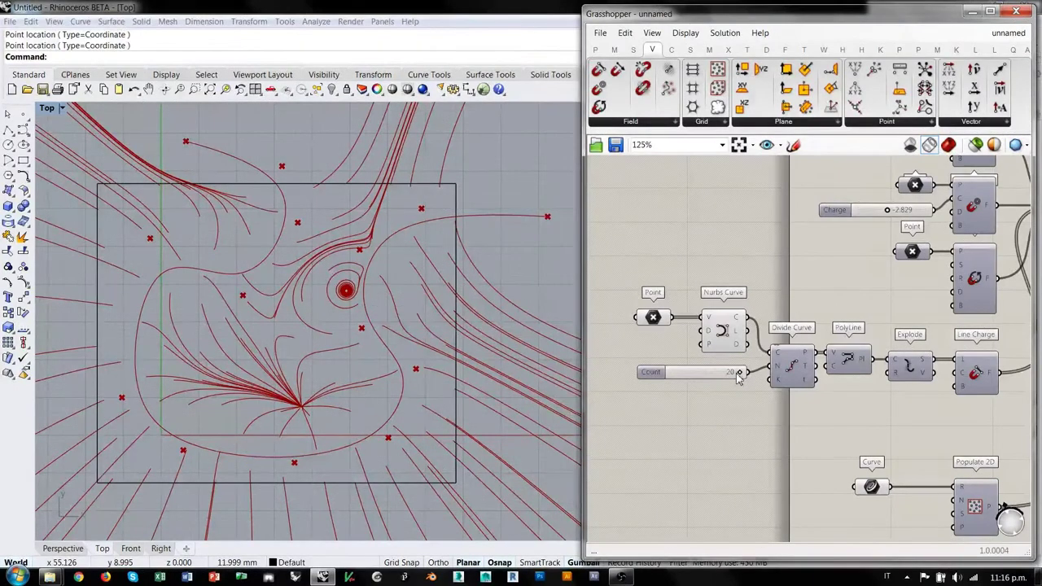
scroll(867, 409, "down", 2)
right_click_drag(868, 409, 772, 388)
right_click_drag(853, 382, 824, 349)
left_click_drag(852, 389, 715, 470)
left_click_drag(828, 433, 828, 491)
left_click(835, 400)
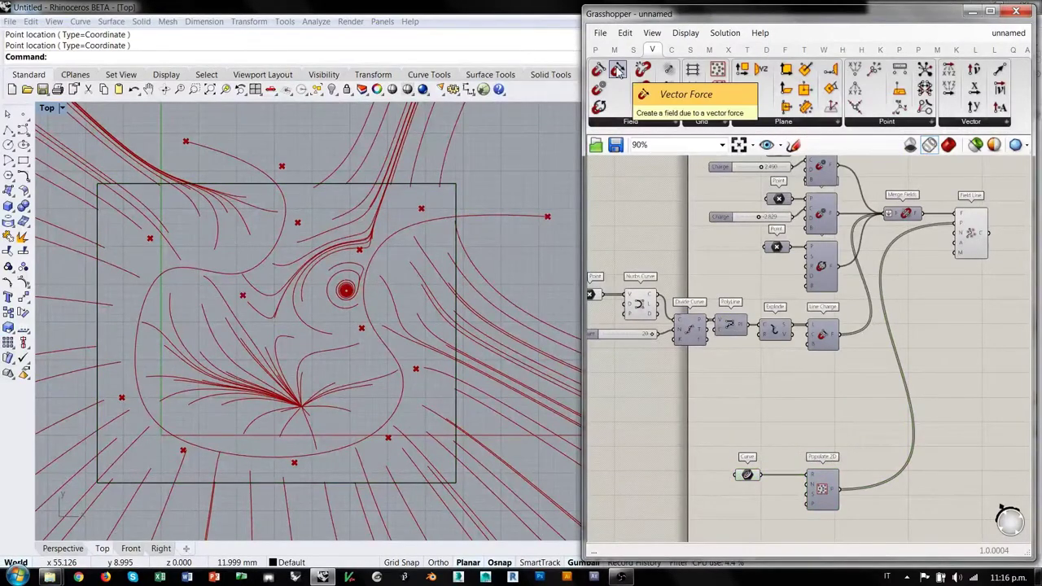
Place a Vector Force component directly below the Line Charge component.
left_click_drag(619, 72, 839, 359)
scroll(821, 358, "up", 4)
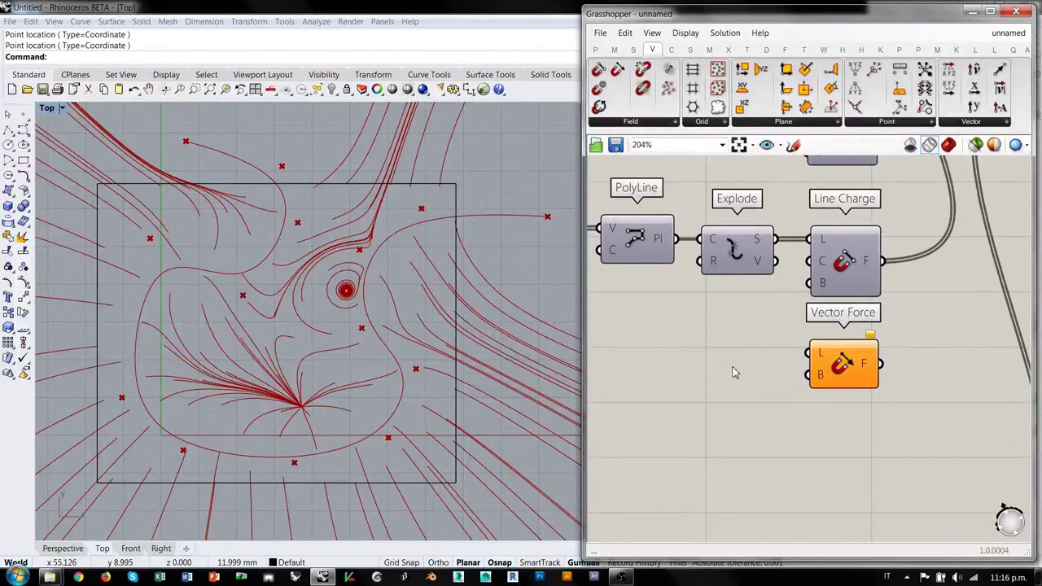
left_click(731, 368)
right_click_drag(730, 367, 766, 371)
mouse_move(860, 364)
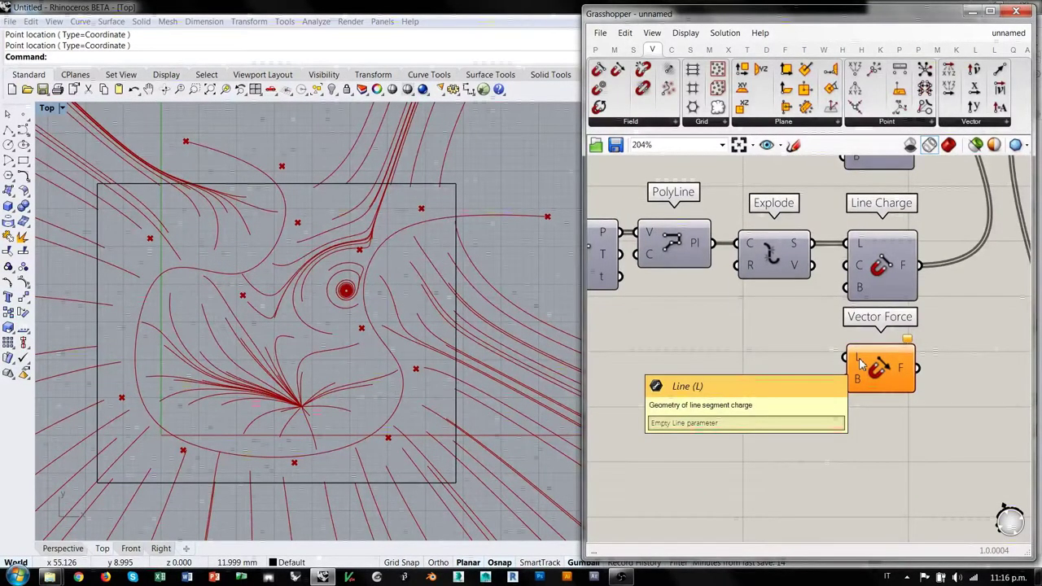
Add a Line parameter beside the Vector Force's L input.
double_click(746, 368)
type("lin")
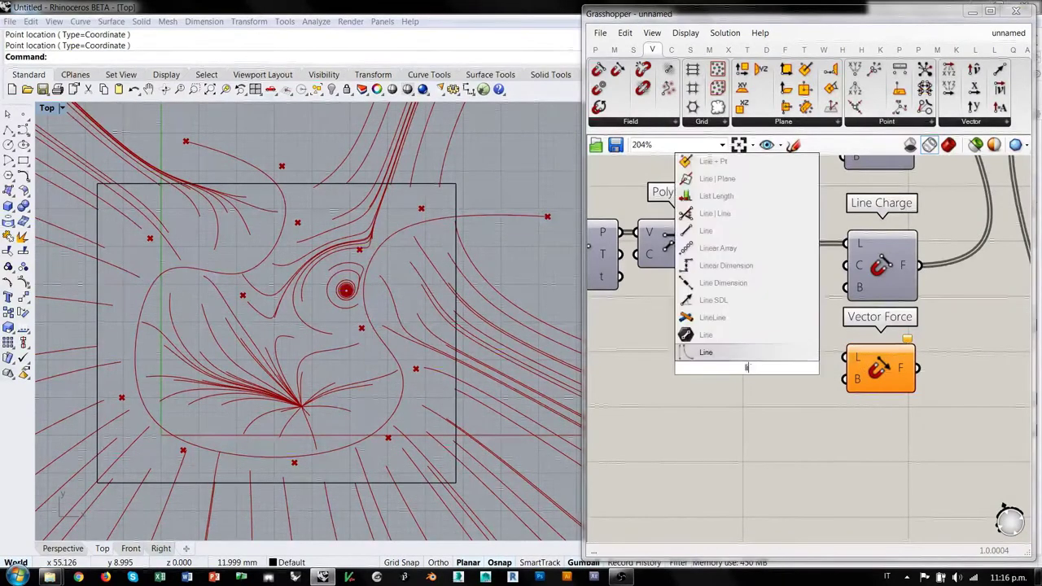
left_click(710, 339)
left_click_drag(745, 365, 757, 359)
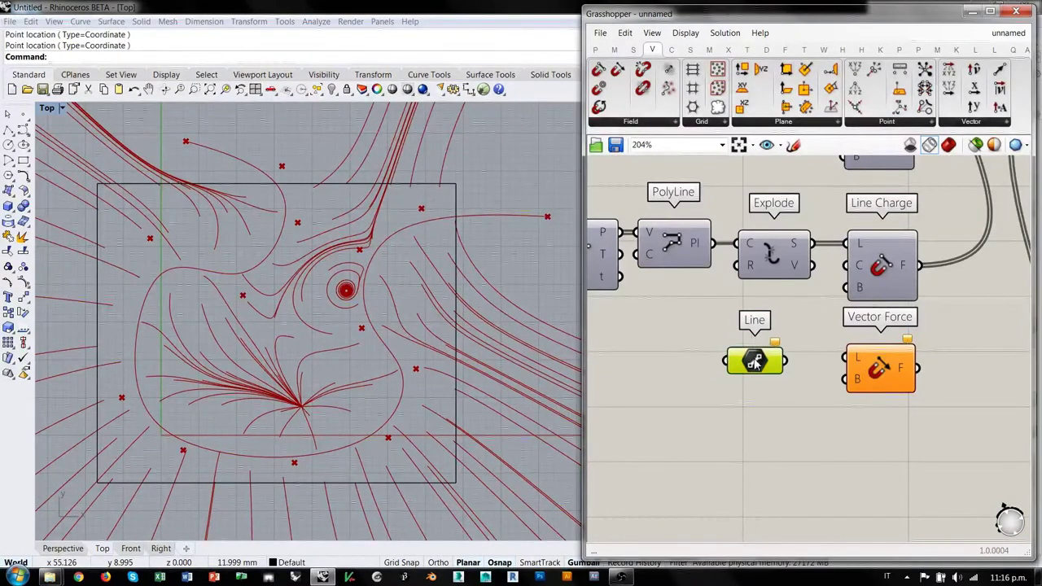
Set one line in the Line parameter by drawing a short, steep line downward outside the rectangle's left side.
right_click(757, 364)
left_click(784, 467)
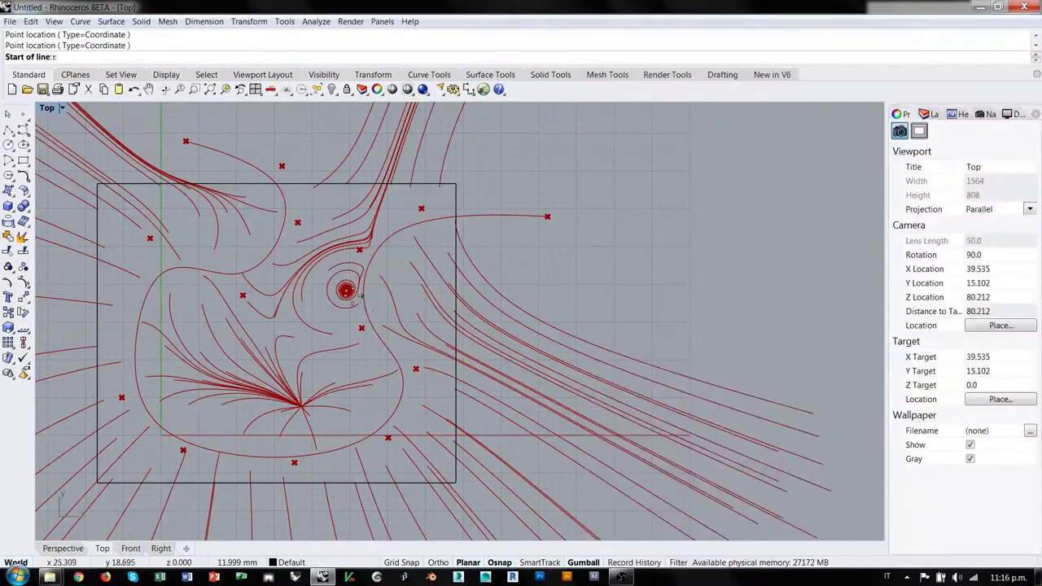
right_click_drag(447, 324, 529, 340)
scroll(630, 306, "down", 3)
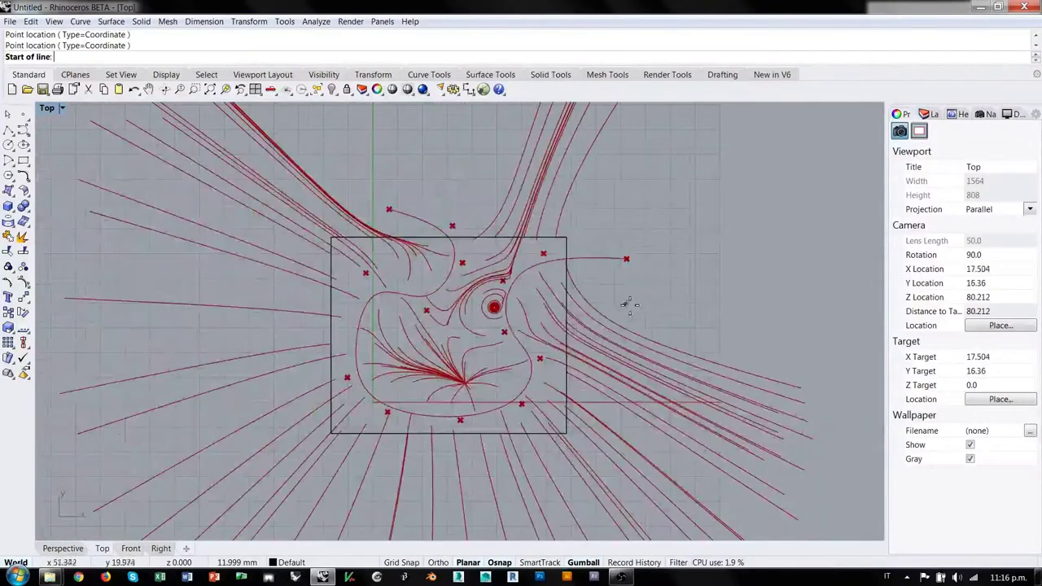
left_click(232, 242)
left_click(256, 321)
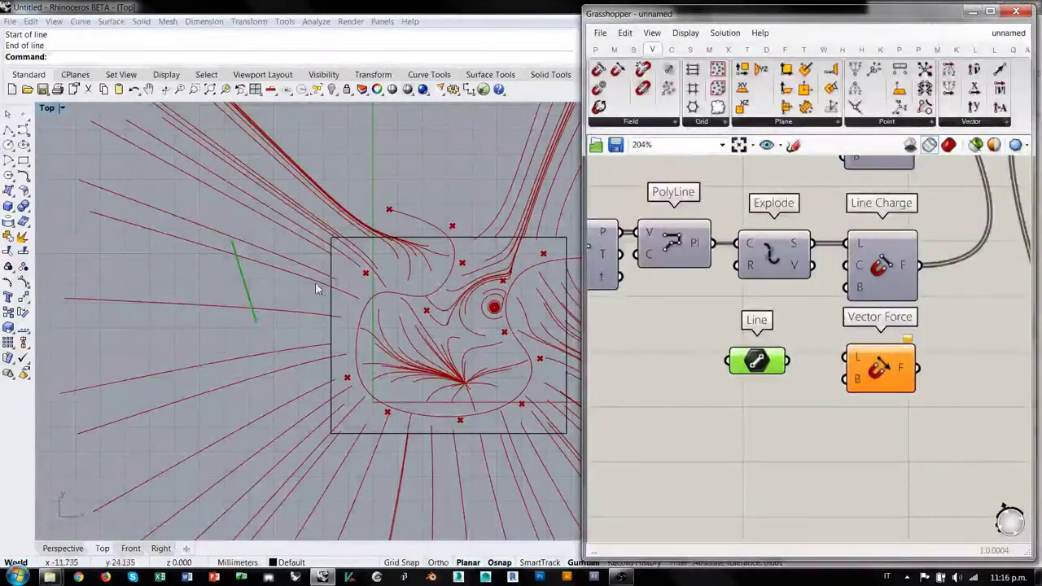
Wire the Line parameter into the Vector Force's L input, align it with that component and turn off the Line's preview.
left_click_drag(788, 361, 844, 358)
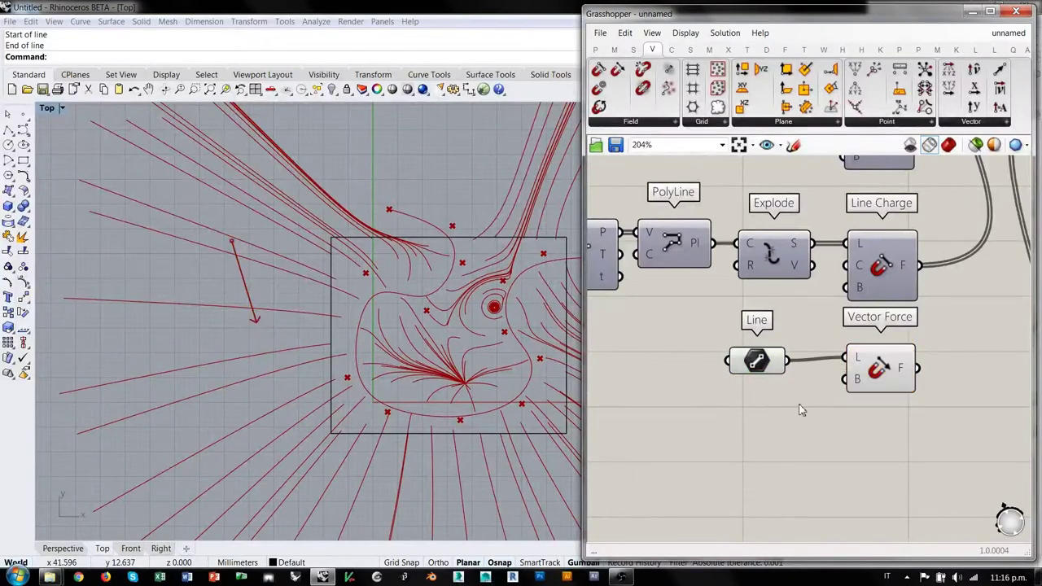
left_click_drag(764, 369, 771, 367)
left_click(777, 366)
key("ctrl+q")
left_click(789, 382)
right_click_drag(395, 318, 320, 330)
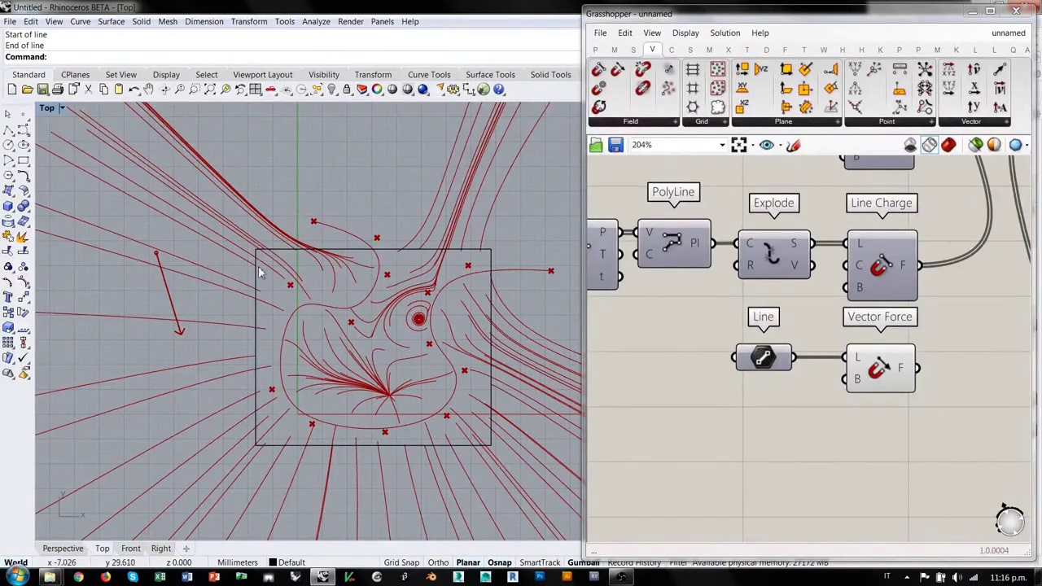
right_click_drag(545, 364, 527, 355)
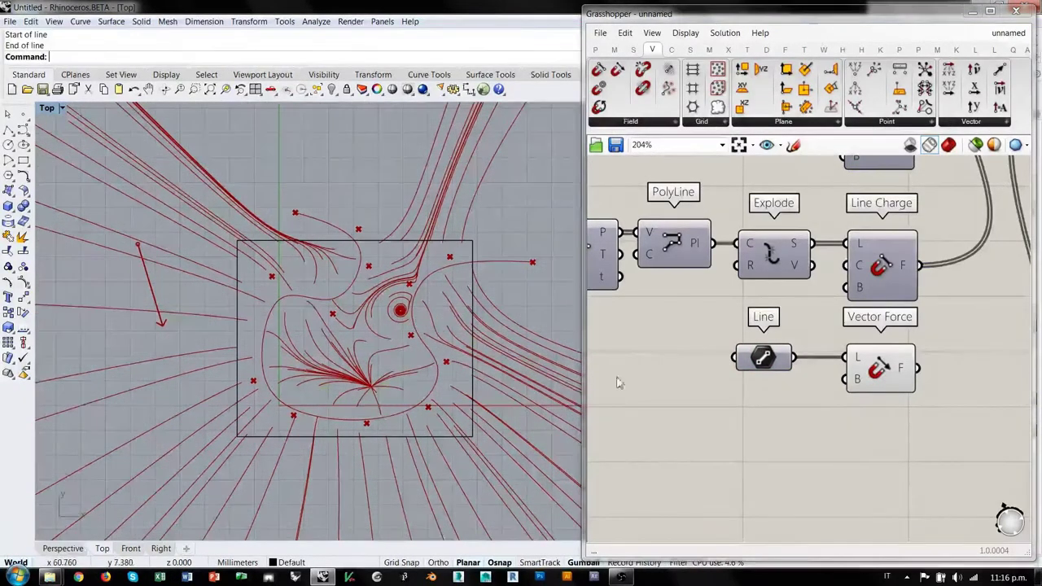
Add the Vector Force's F output to the Merge Fields input alongside the existing fields.
scroll(753, 437, "down", 3)
right_click_drag(787, 442, 769, 475)
left_click_drag(759, 474, 822, 211)
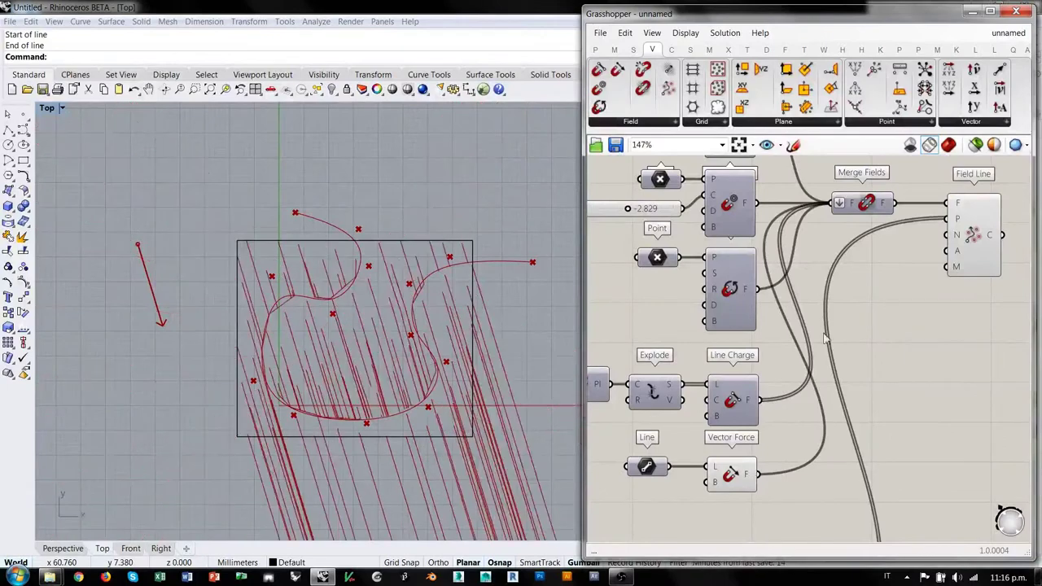
Examine the full extent of the merged field lines and the charge components feeding them.
scroll(388, 389, "down", 10)
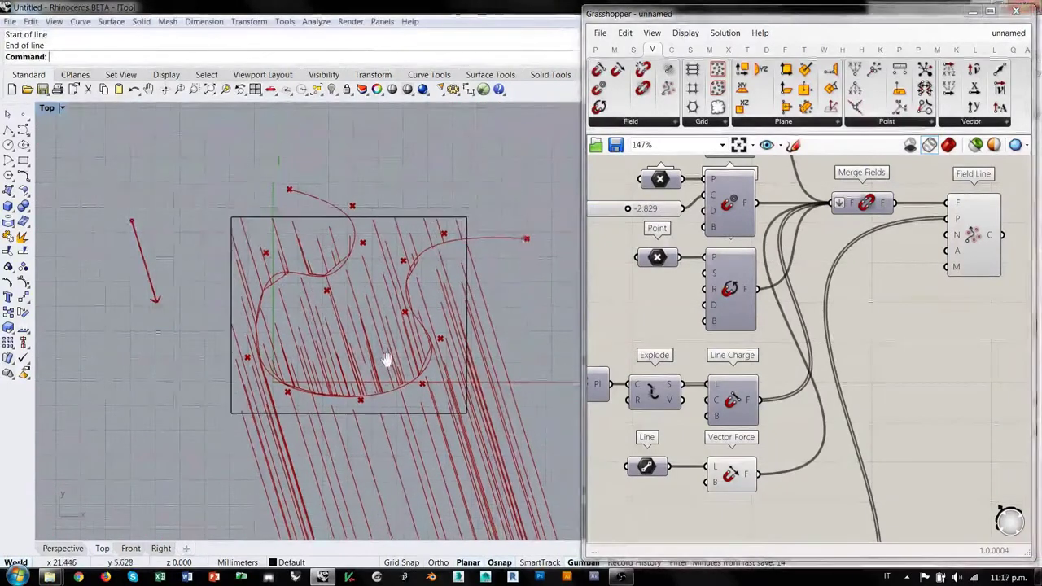
scroll(309, 282, "up", 2)
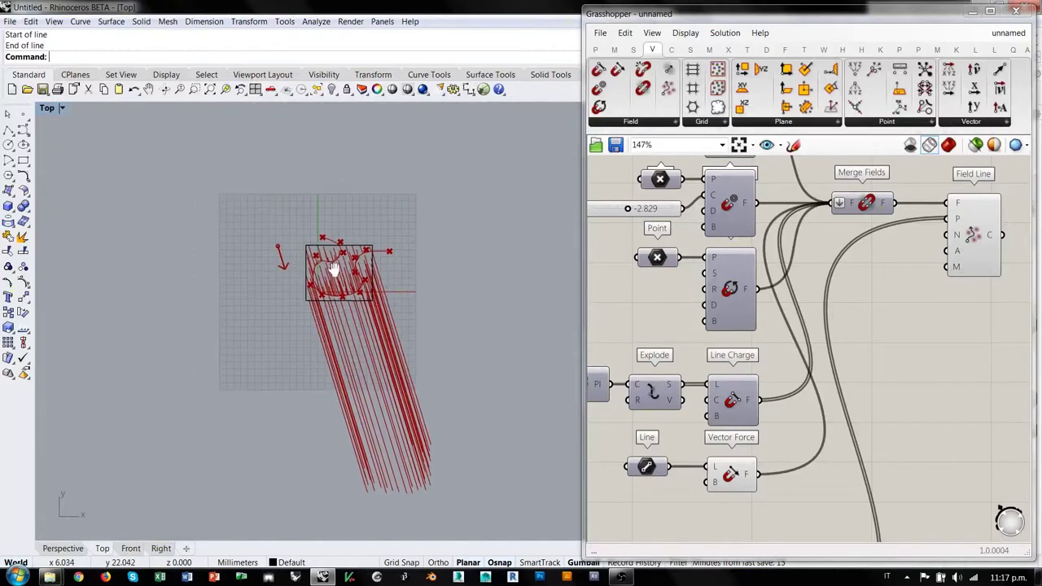
scroll(337, 272, "up", 4)
right_click_drag(667, 263, 771, 380)
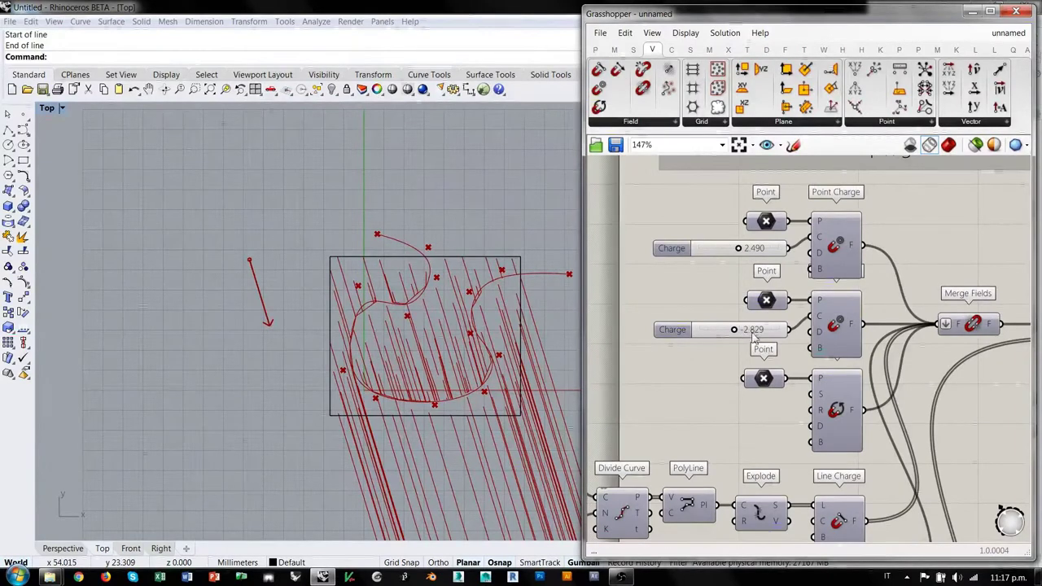
right_click_drag(788, 408, 772, 364)
right_click_drag(770, 414, 766, 258)
right_click_drag(788, 330, 805, 336)
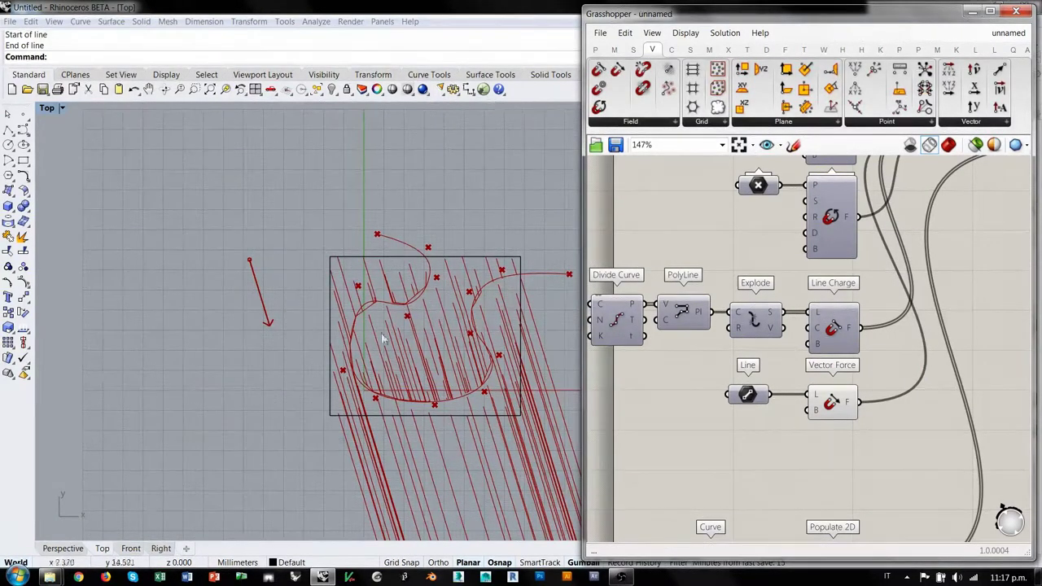
Measure the distance from the start to the end of the vector force line.
scroll(342, 310, "up", 5)
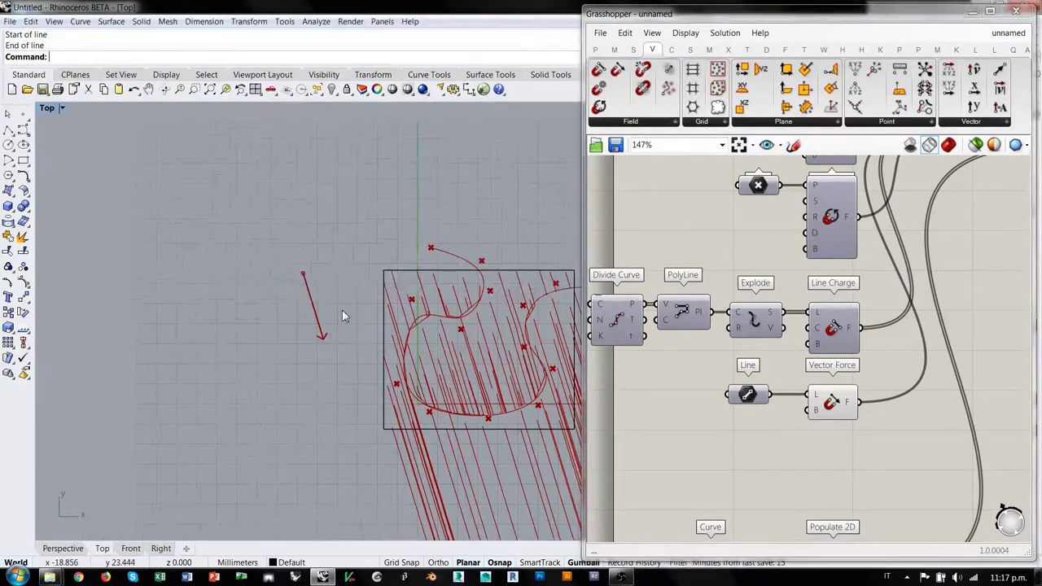
left_click(316, 21)
left_click(340, 127)
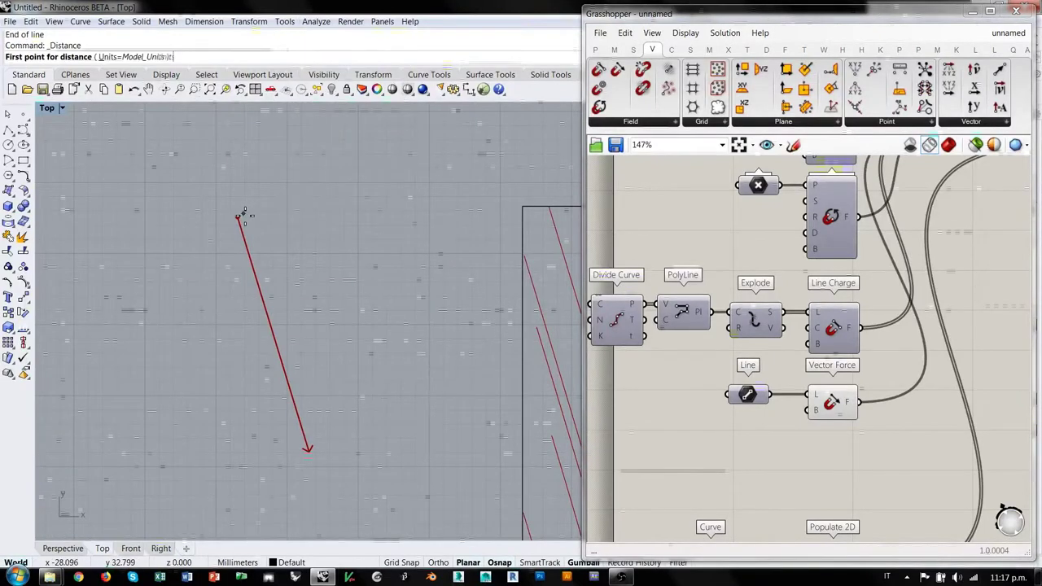
left_click(241, 216)
left_click(316, 447)
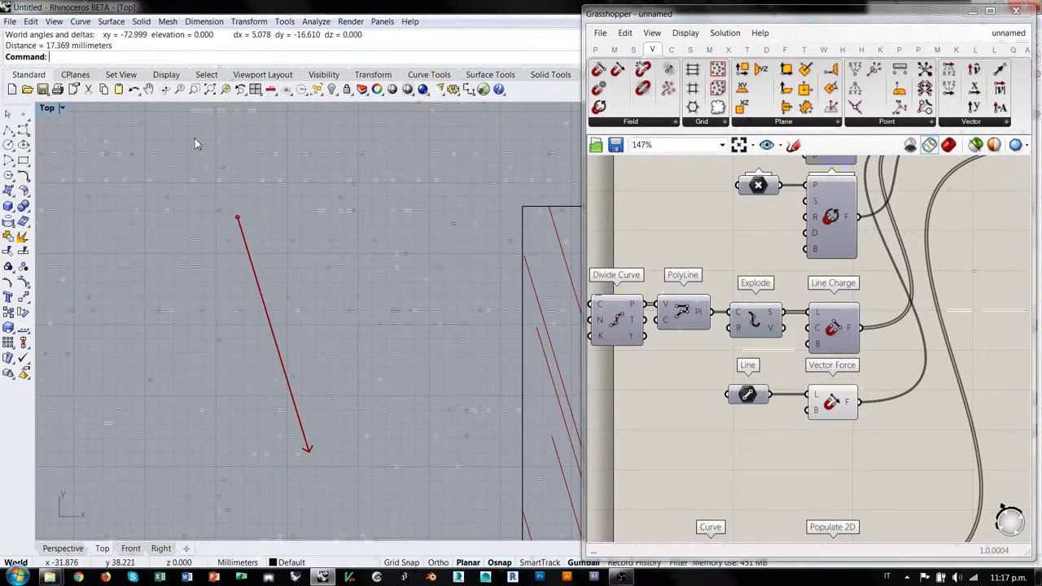
scroll(229, 245, "down", 5)
right_click_drag(324, 290, 262, 276)
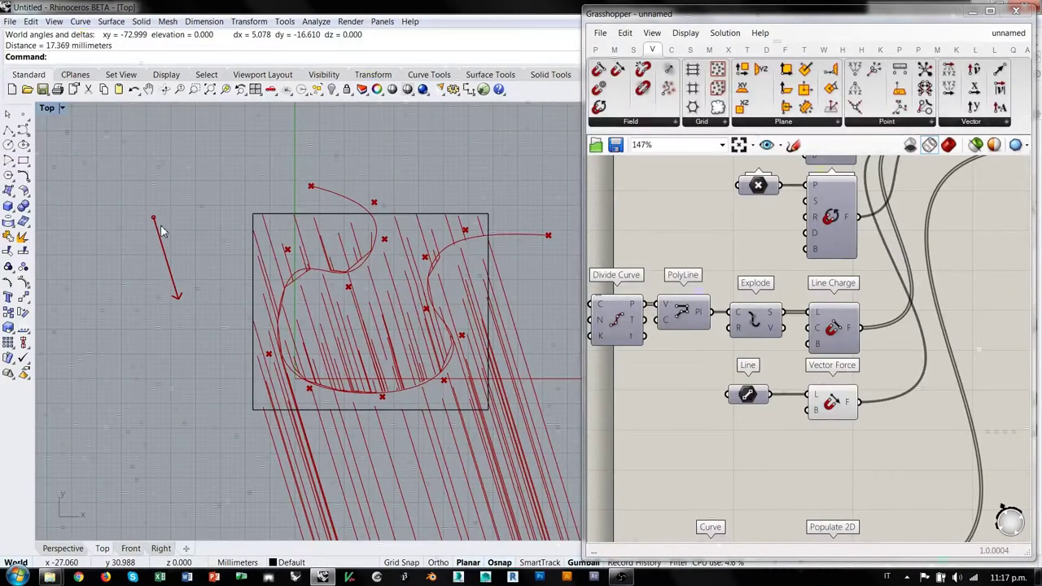
Replace the Line parameter's line with a tiny one about 0.2 mm long, drawn steeply downward inside the rectangle.
scroll(780, 244, "down", 3)
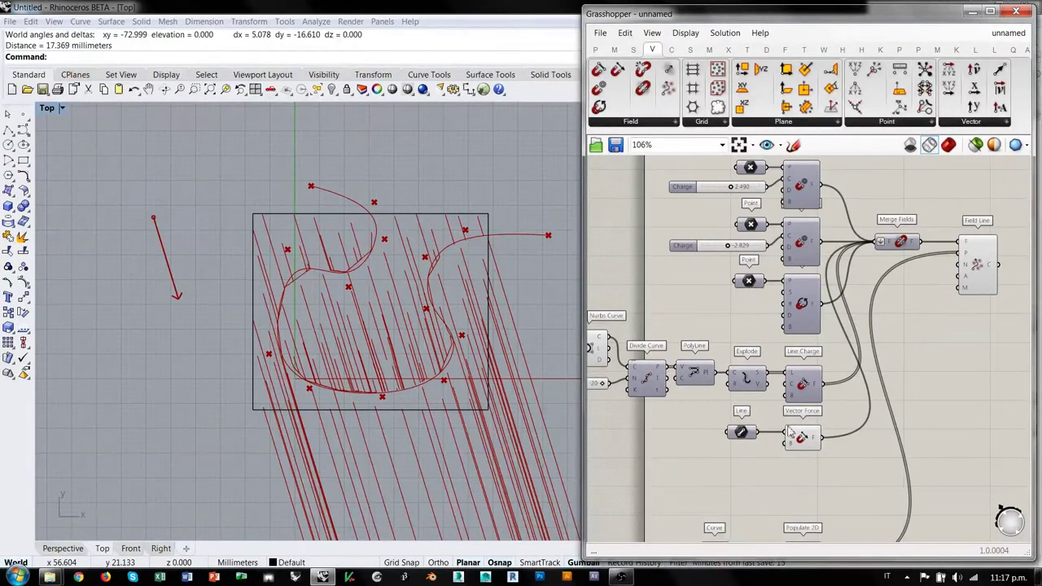
right_click(742, 437)
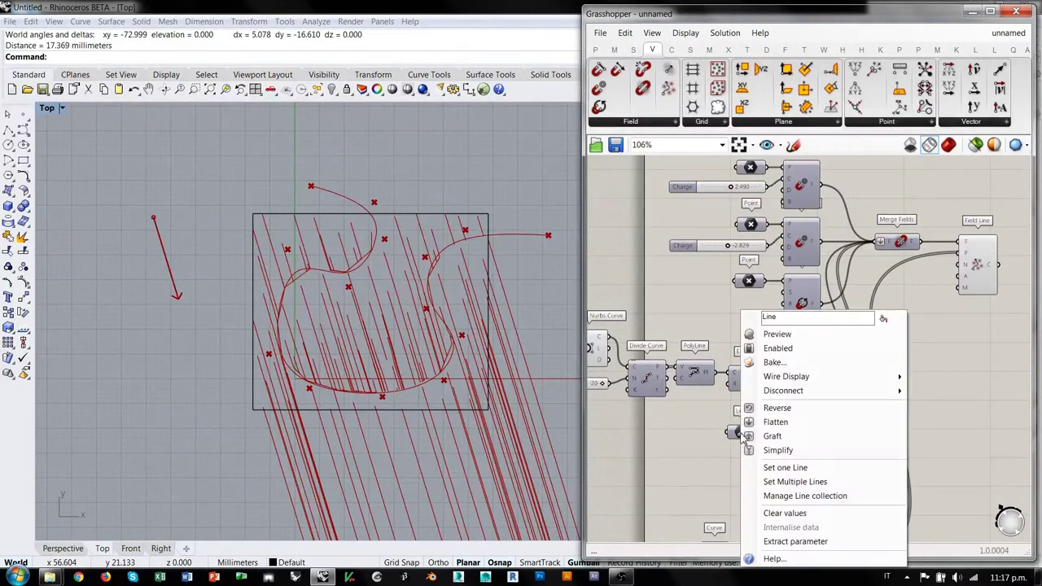
left_click(780, 468)
scroll(318, 280, "up", 5)
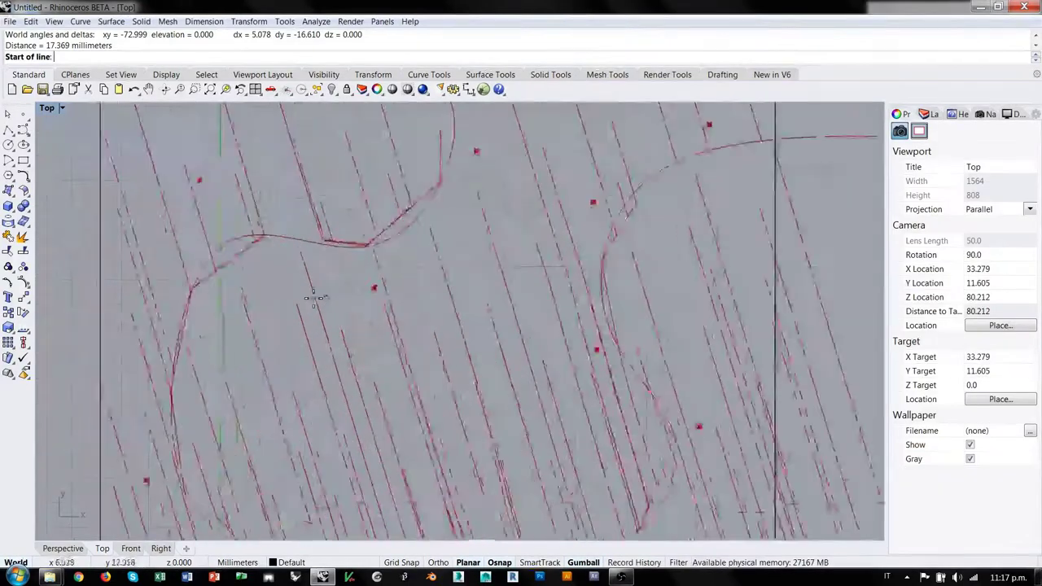
scroll(363, 268, "up", 2)
left_click(344, 239)
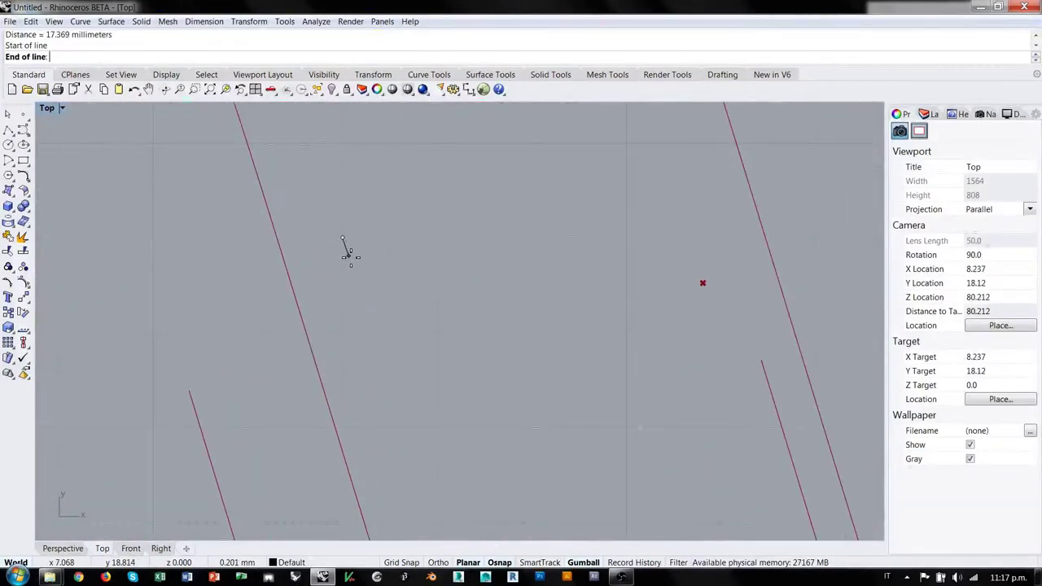
left_click(349, 254)
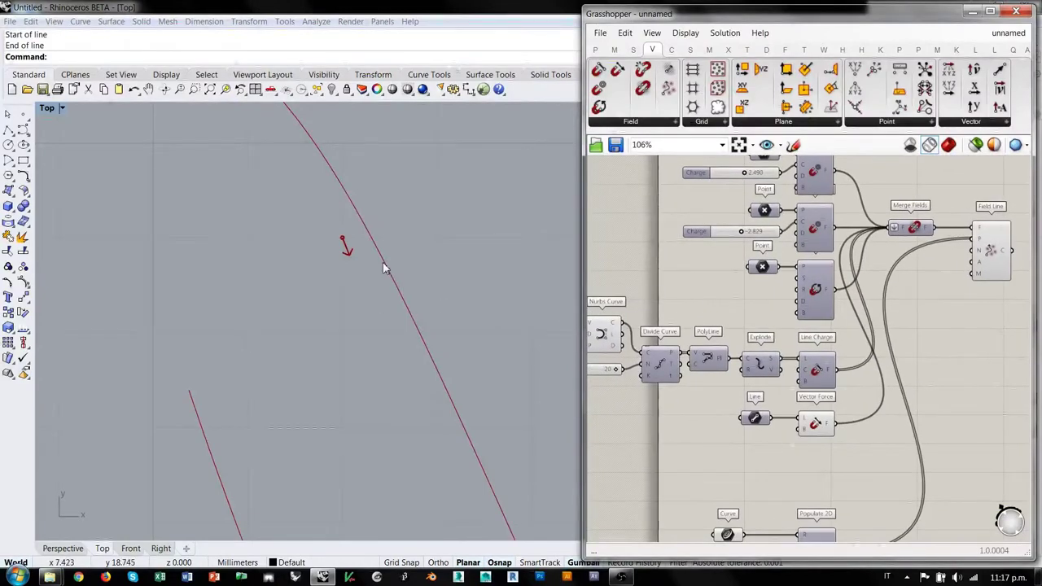
scroll(377, 297, "down", 2)
scroll(377, 294, "down", 5)
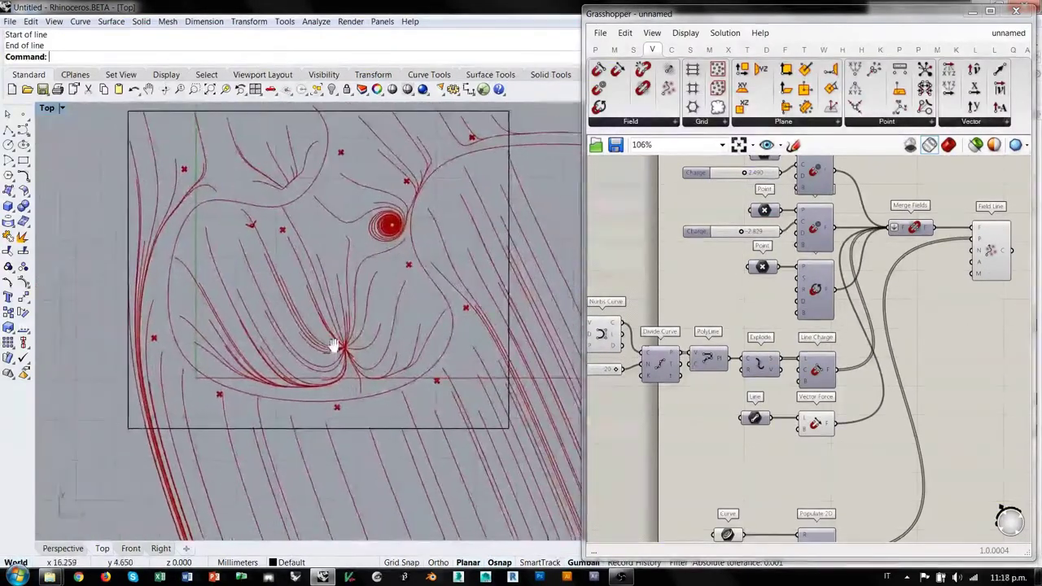
scroll(297, 325, "down", 3)
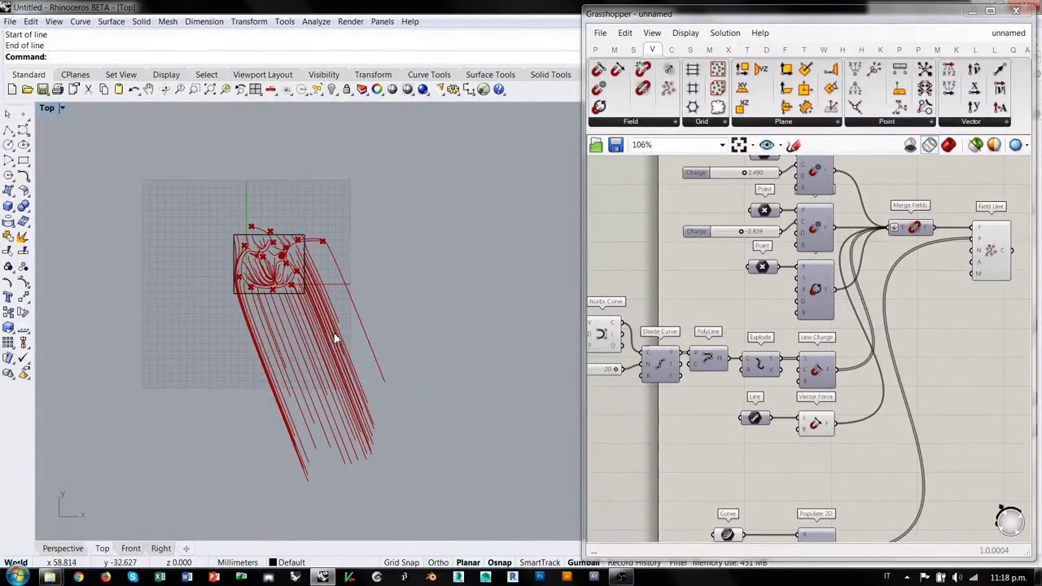
scroll(289, 321, "up", 6)
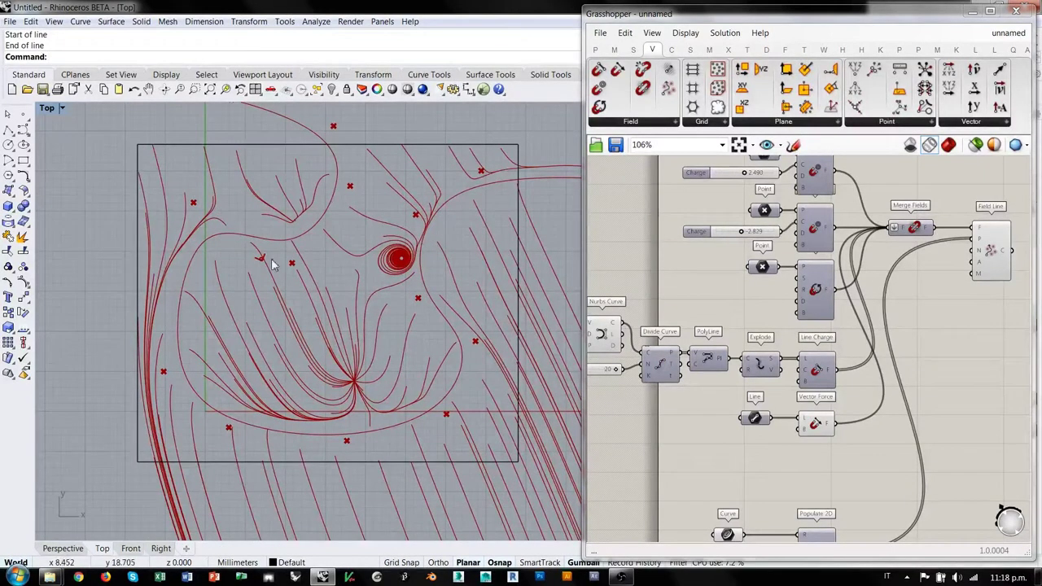
right_click_drag(424, 286, 401, 299)
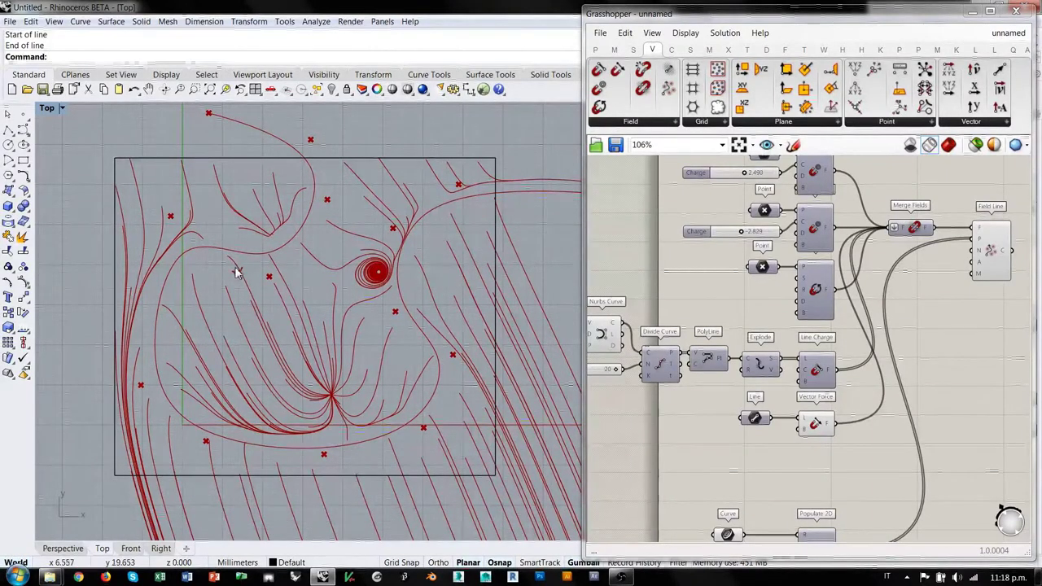
Delete the Line parameter that feeds the Vector Force.
right_click_drag(752, 421, 899, 337)
scroll(915, 315, "up", 4)
left_click_drag(898, 325, 872, 335)
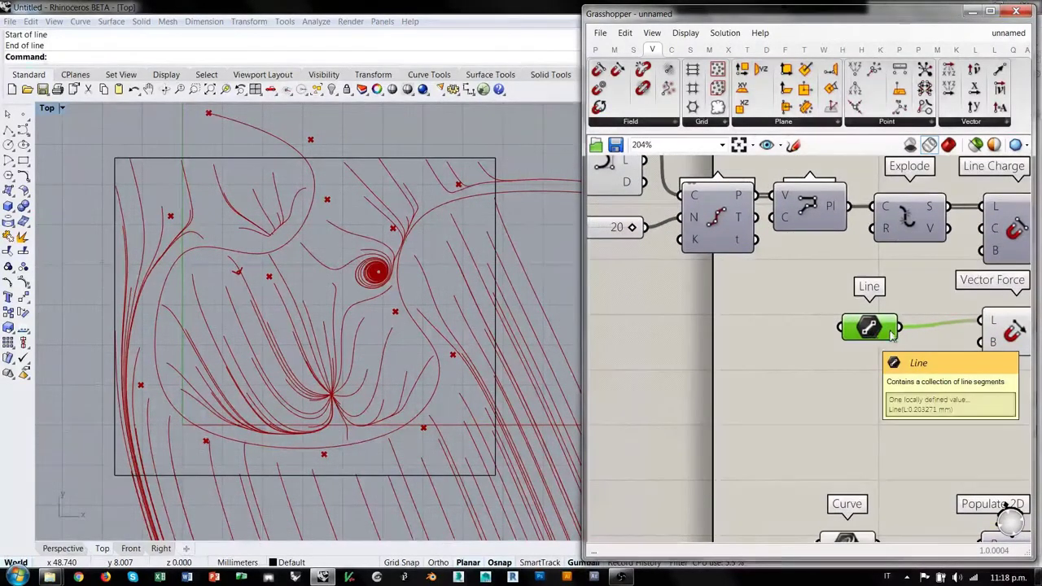
key("Delete")
right_click_drag(827, 337, 788, 356)
right_click_drag(362, 309, 351, 313)
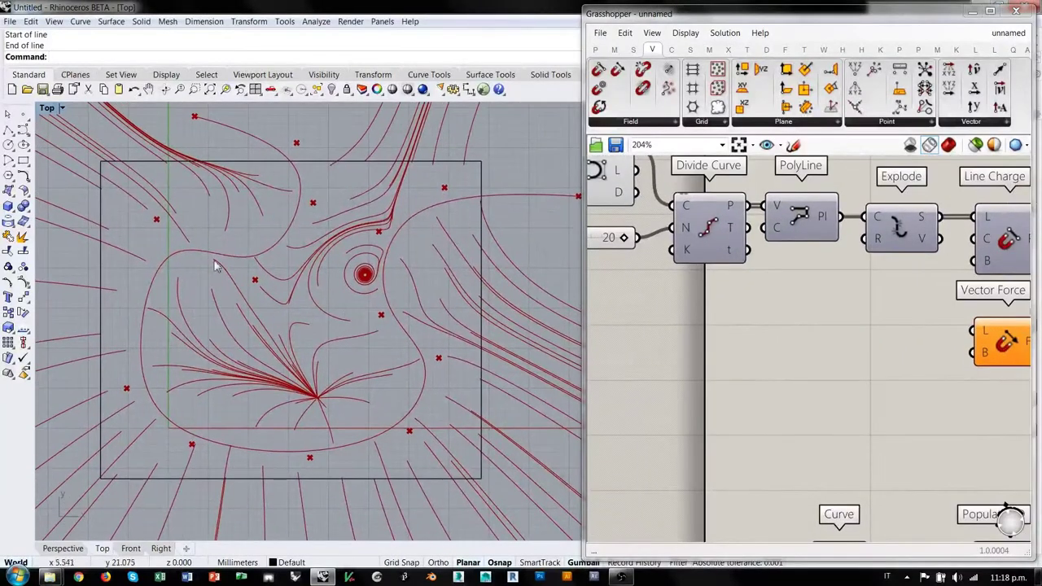
Add a Point parameter before the Vector Force and set it to one point at the origin (0).
double_click(781, 358)
type("poi")
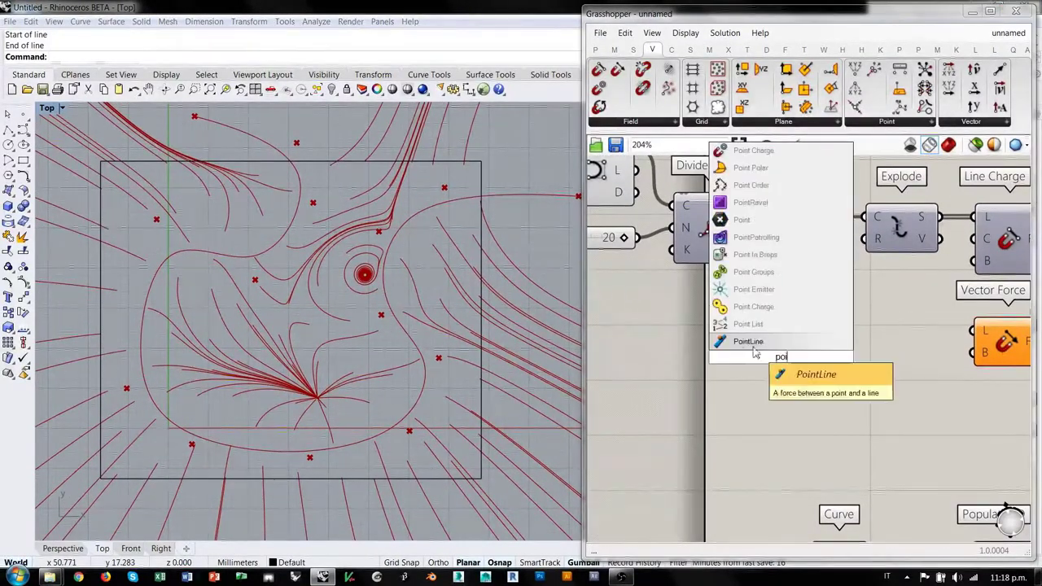
left_click(744, 220)
right_click(779, 362)
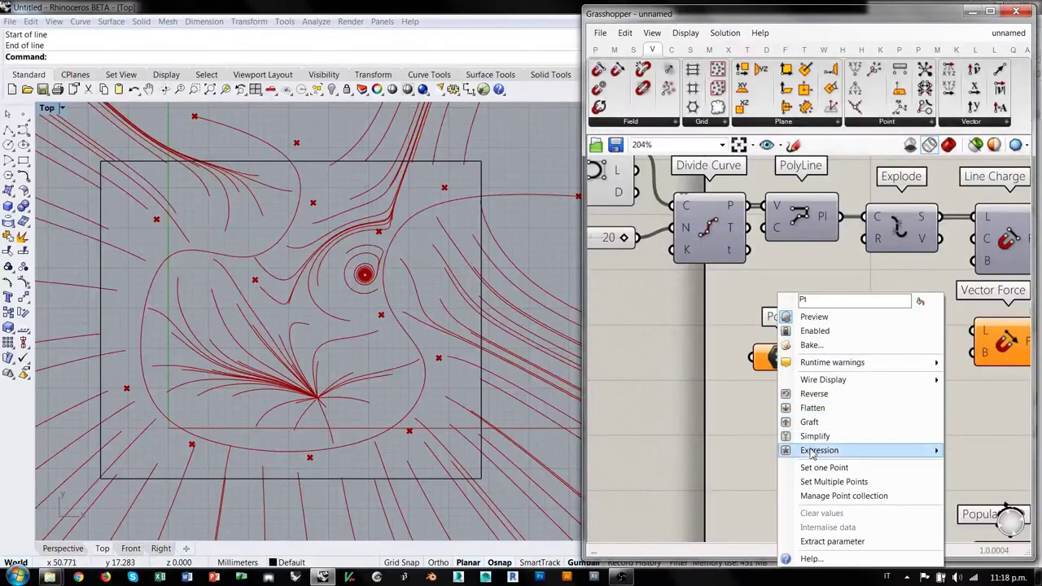
left_click(814, 470)
type("0")
key("Return")
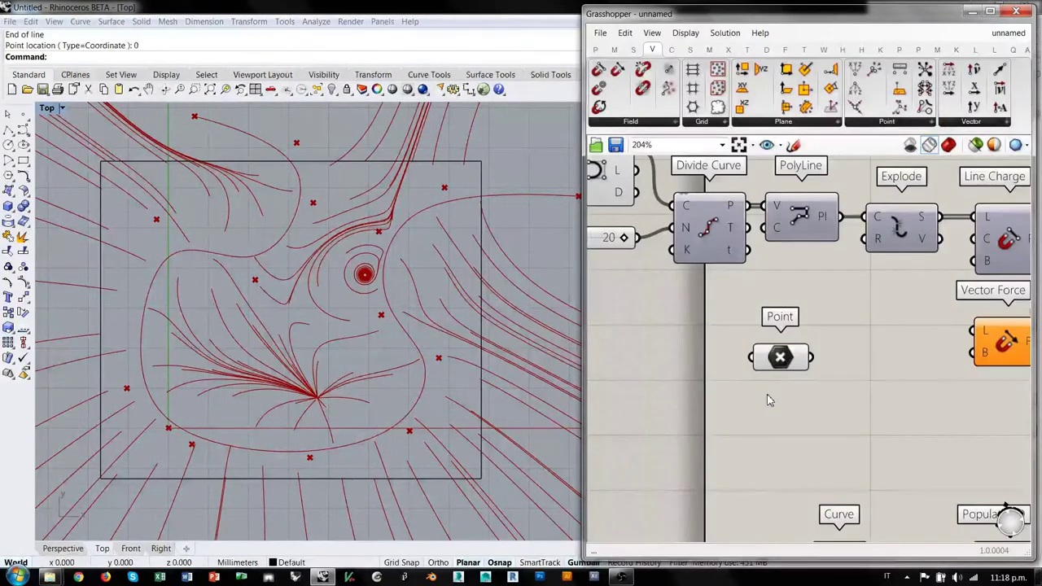
Move the Point parameter away from the Vector Force and lower the Vector Force slightly, leaving space between them.
left_click_drag(783, 355, 748, 353)
left_click(788, 399)
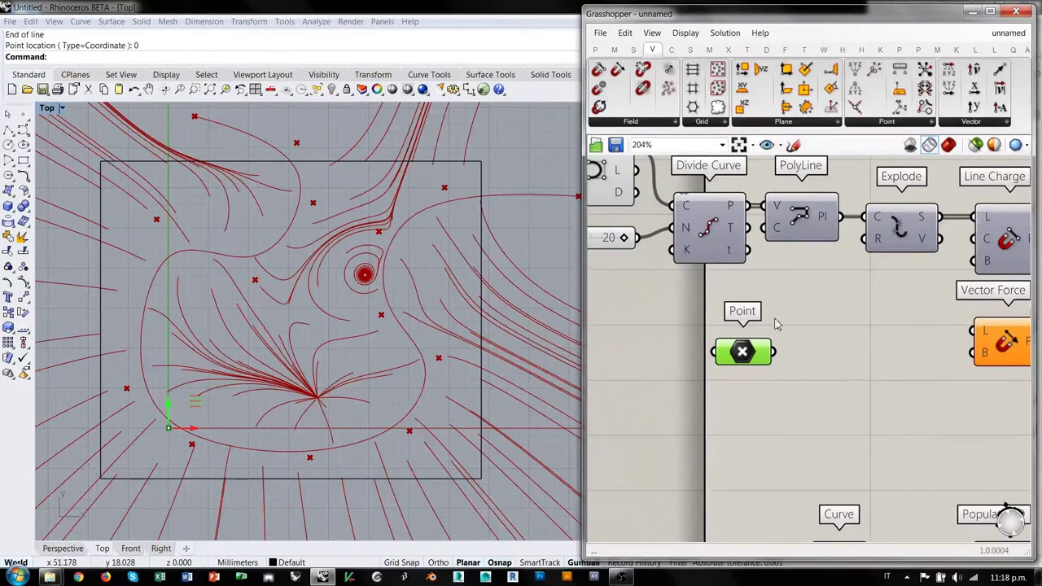
right_click_drag(905, 349, 861, 356)
left_click_drag(966, 347, 966, 357)
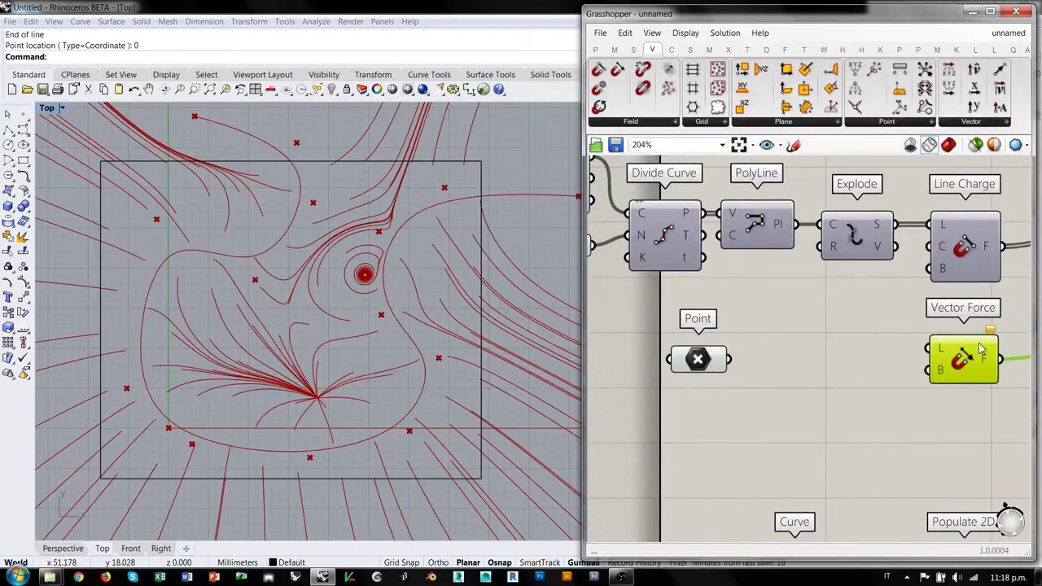
left_click(885, 372)
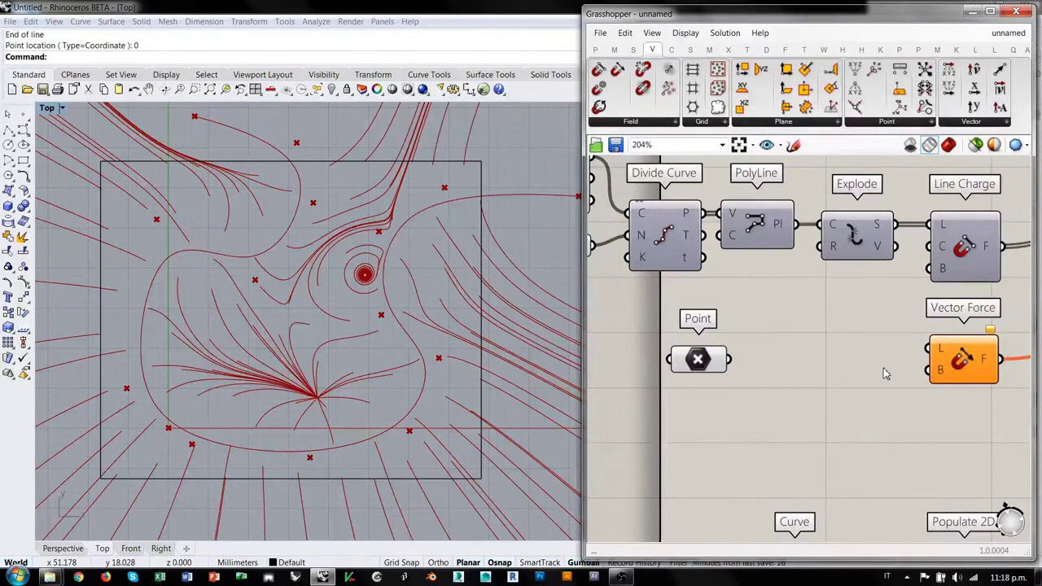
left_click_drag(702, 368, 672, 368)
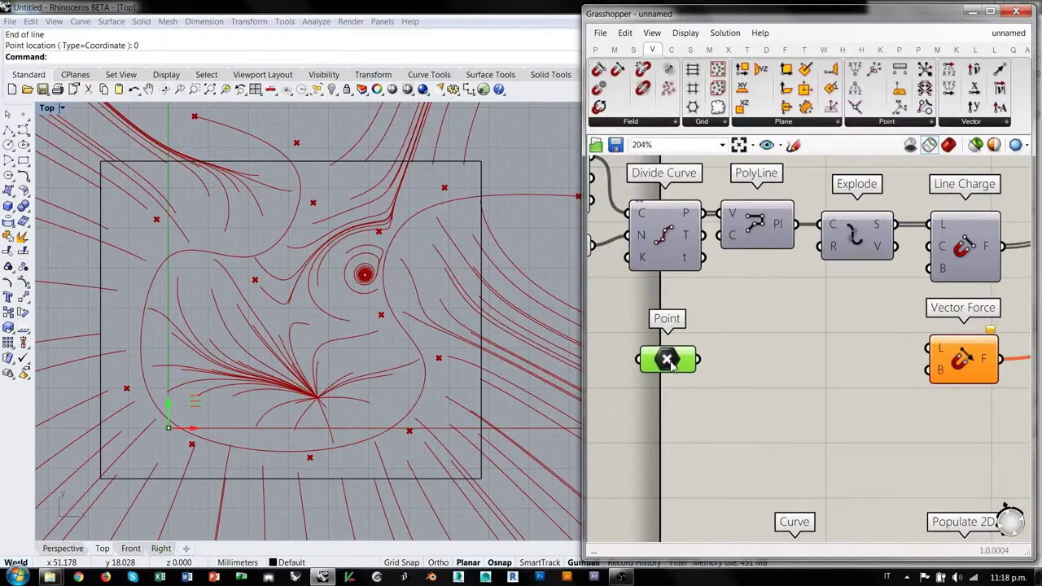
Place a Line SDL component between the Point and the Vector Force, and wire the Point into its S input.
double_click(773, 371)
type("sdl")
key("Return")
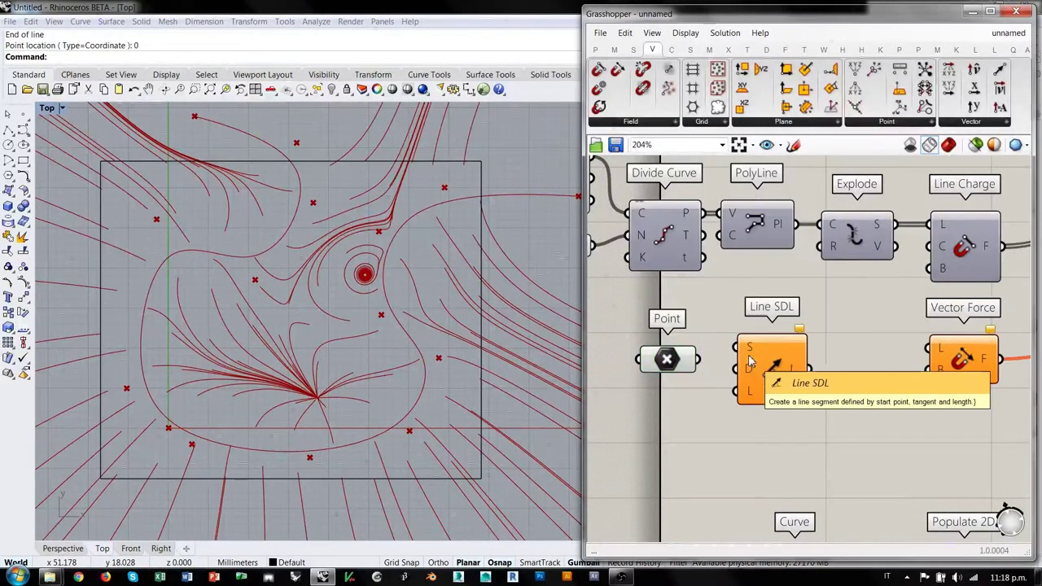
left_click_drag(698, 360, 749, 351)
left_click(780, 378)
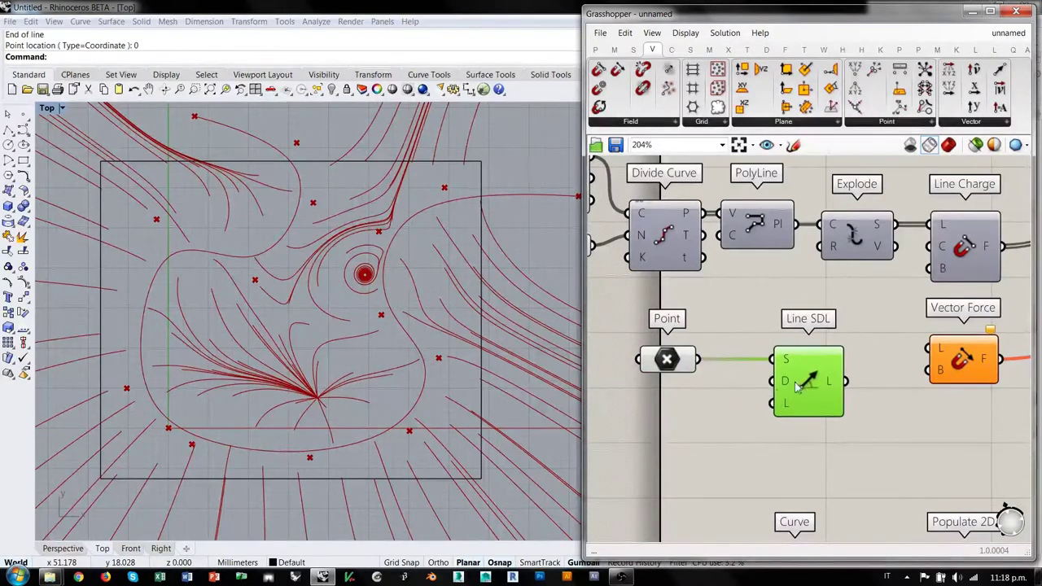
left_click(723, 404)
Add a Vector XYZ component below the Point parameter for the Line SDL's direction.
right_click_drag(723, 405, 760, 381)
mouse_move(824, 360)
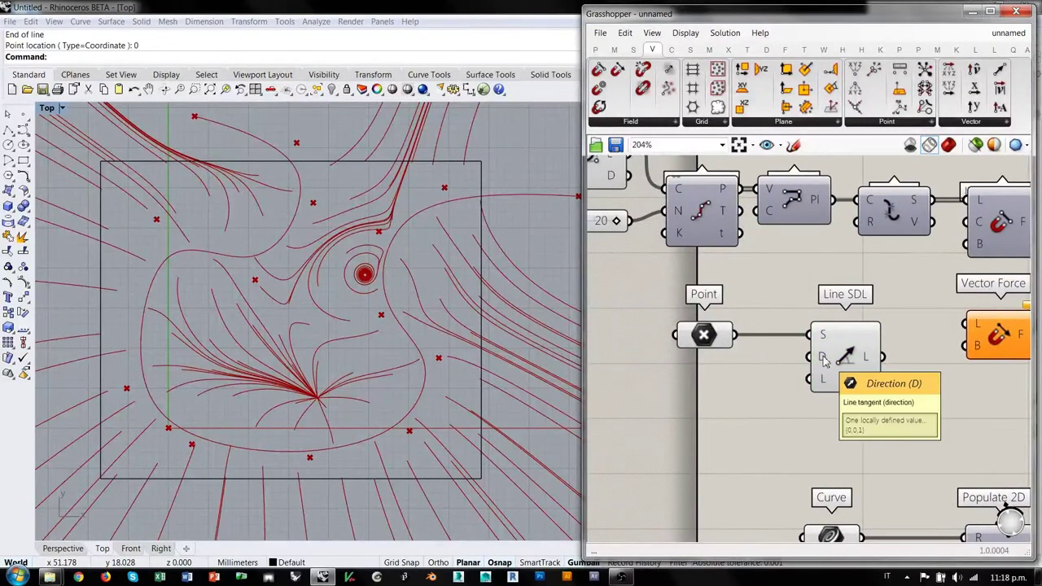
double_click(717, 413)
type("xyz")
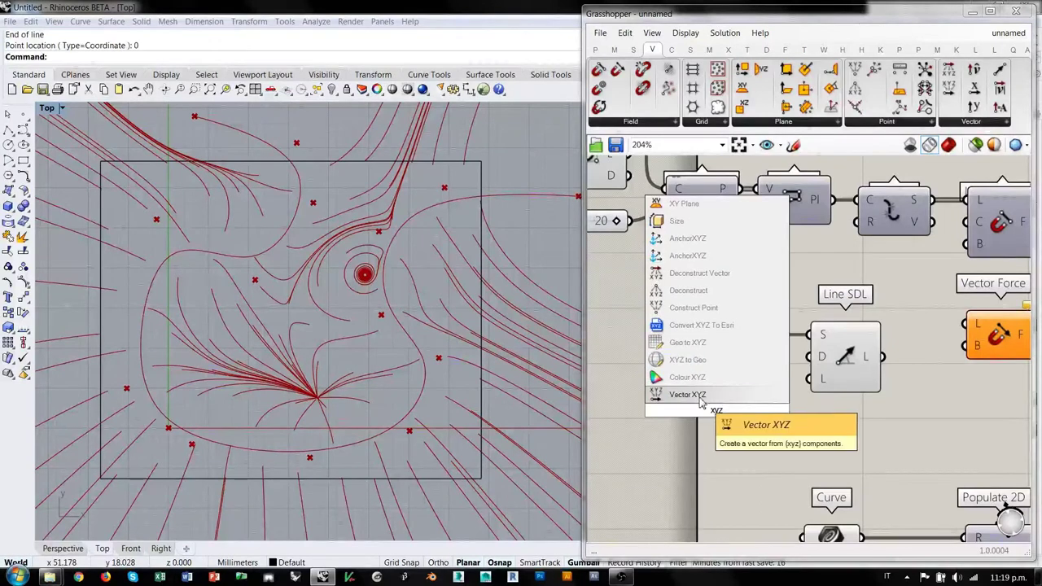
key("Return")
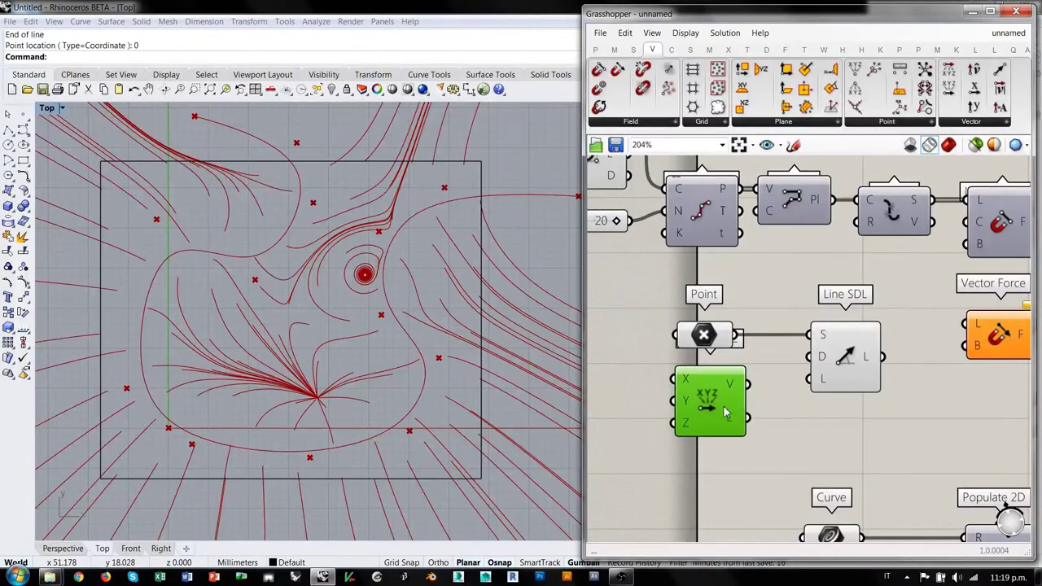
Wire the Vector XYZ's V output into the D input of the Line SDL.
left_click_drag(753, 393, 810, 357)
mouse_move(686, 384)
mouse_move(686, 430)
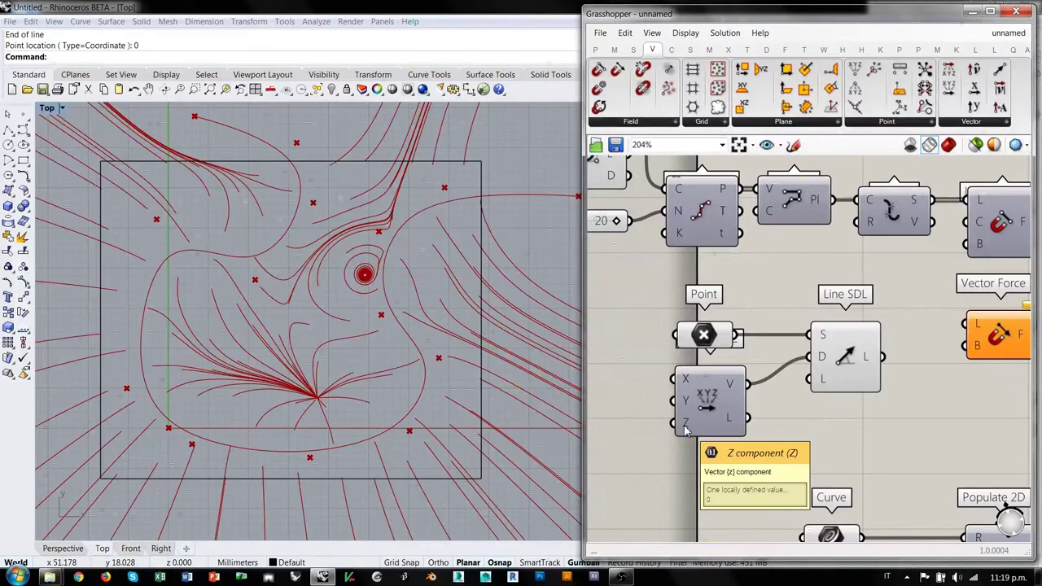
Add a number slider ranging from -1.000 to 1 in the free space before the Vector XYZ component.
right_click_drag(686, 430, 879, 399)
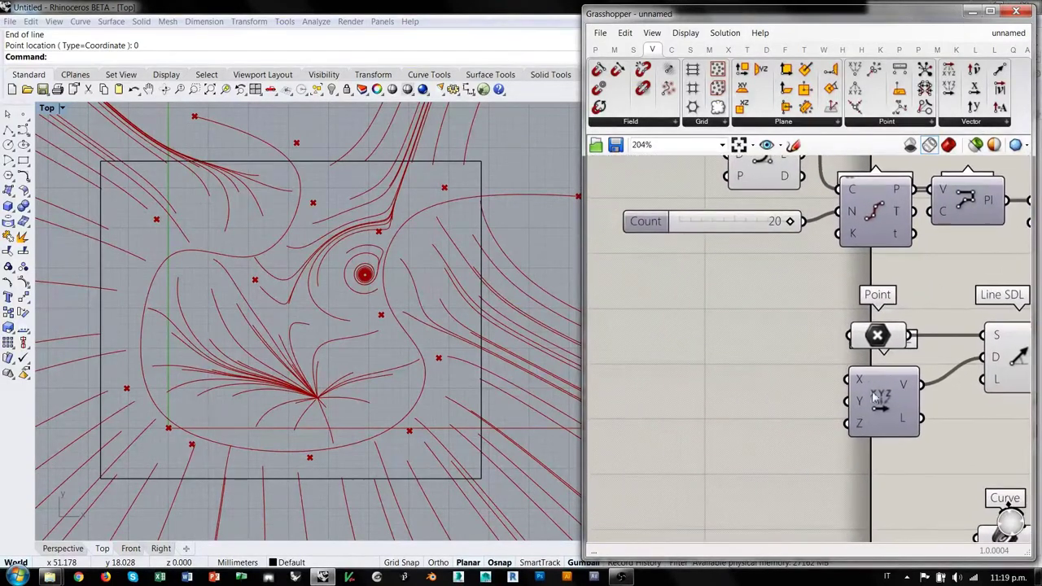
mouse_move(857, 403)
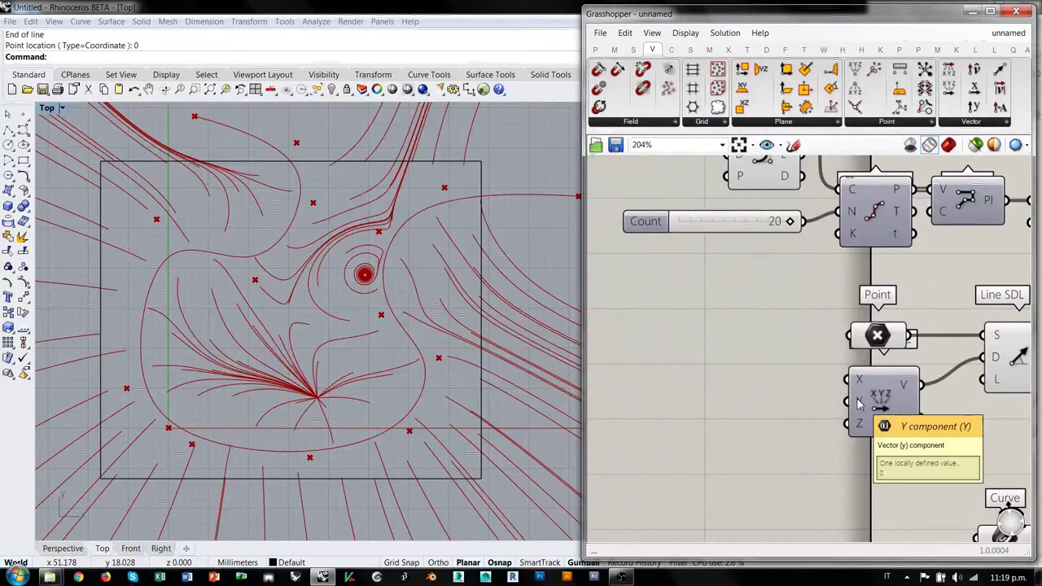
double_click(668, 400)
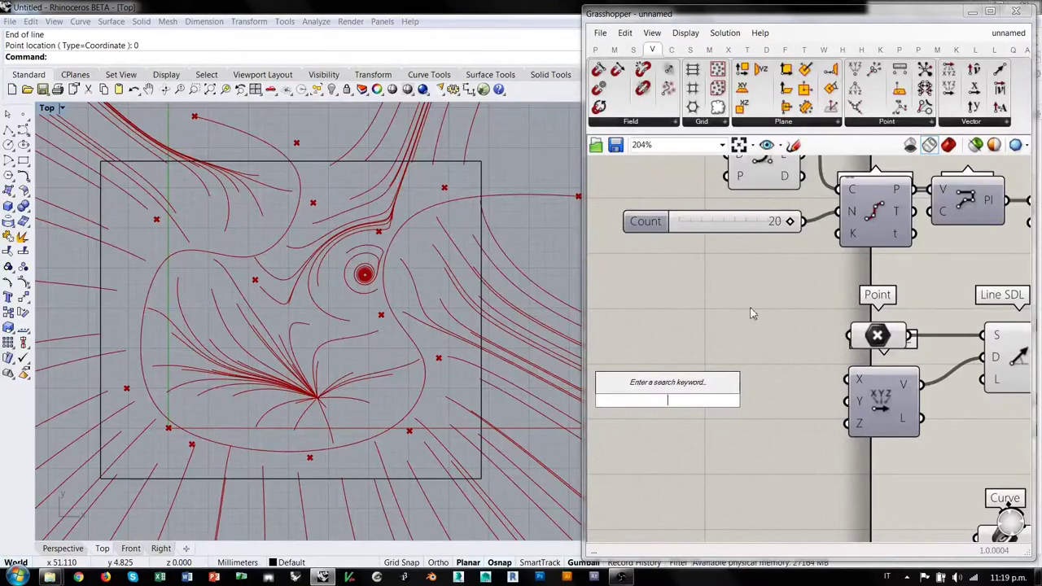
scroll(752, 342, "down", 3)
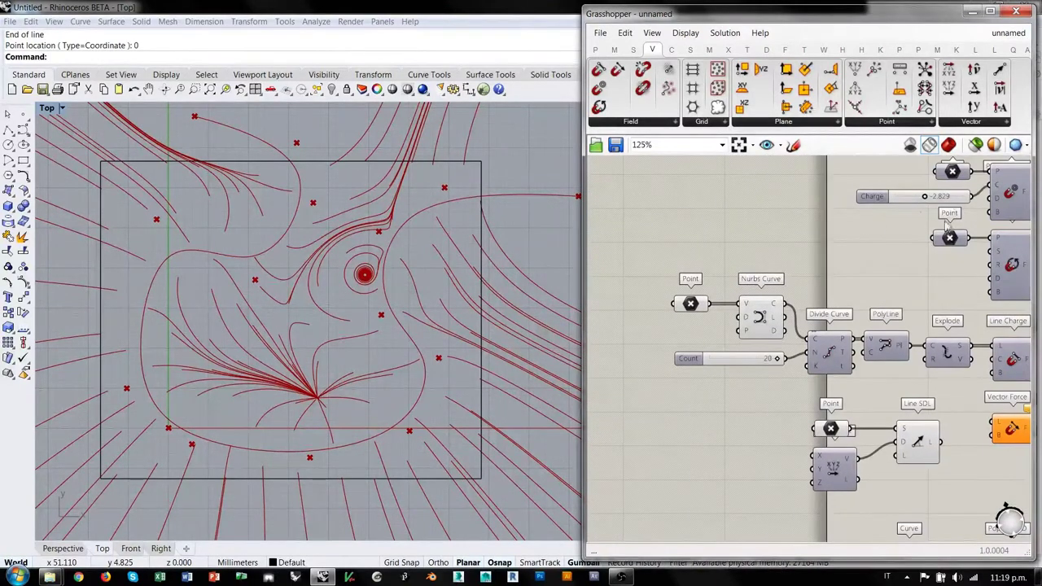
scroll(726, 358, "up", 4)
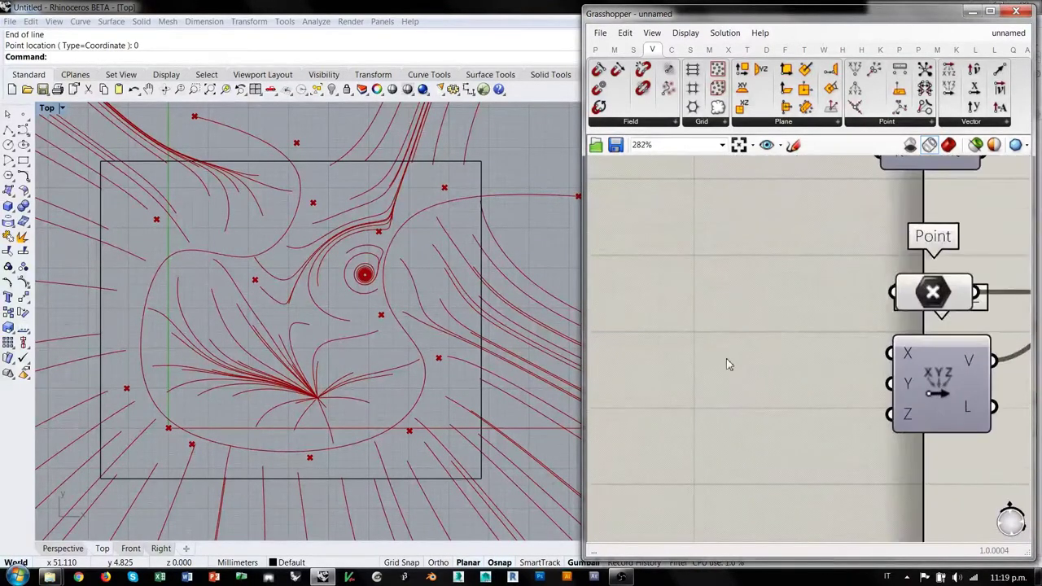
double_click(726, 359)
type("-1.000<1")
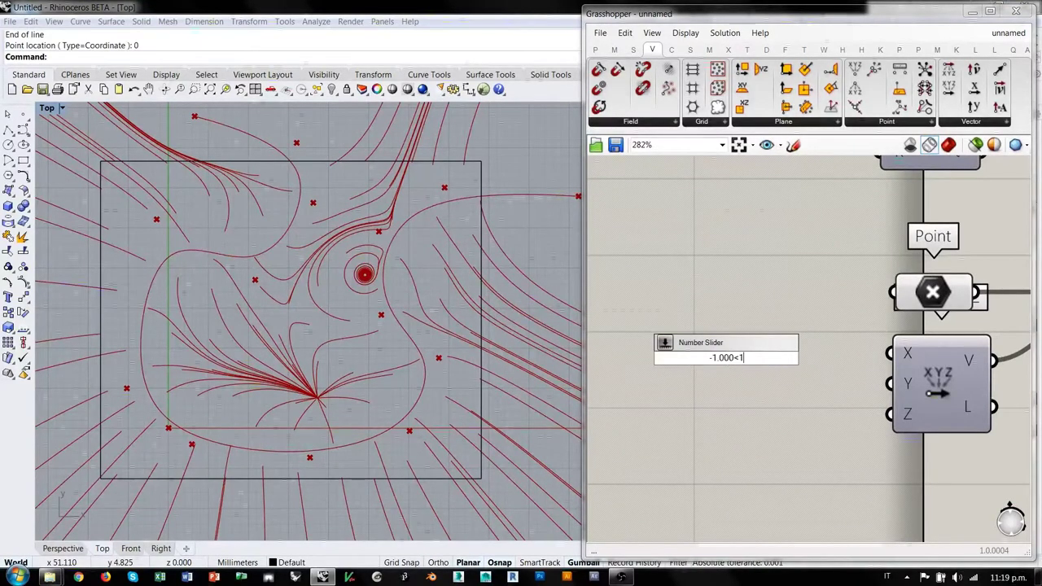
key("Return")
Duplicate the slider below itself, wire the pair into the Vector XYZ's X and Y inputs, and align them beside the component.
left_click_drag(727, 345, 730, 386, "alt")
left_click_drag(813, 329, 822, 389)
left_click(793, 418)
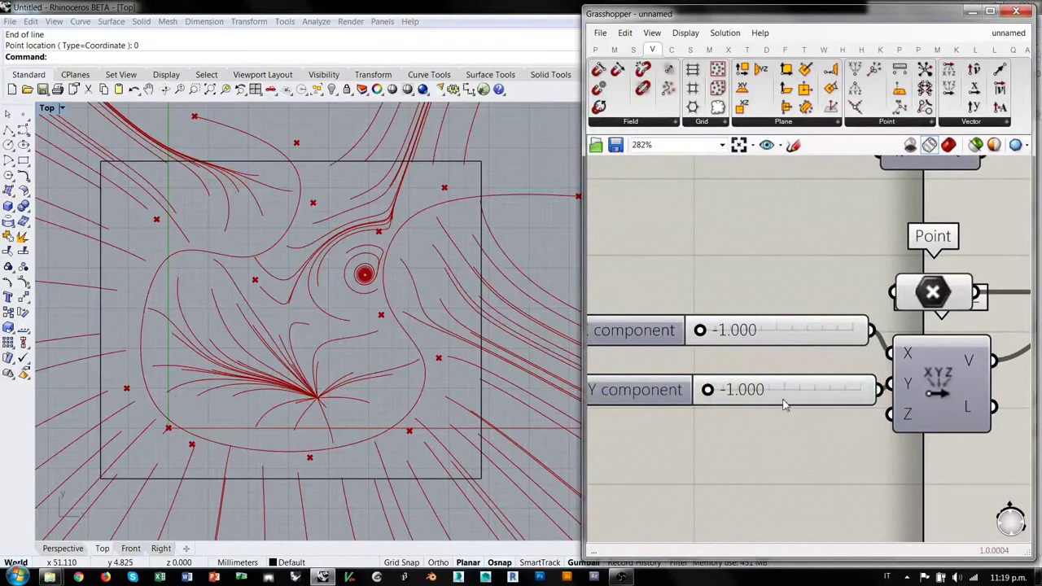
right_click_drag(778, 373, 771, 377)
left_click_drag(793, 405, 779, 398)
right_click_drag(814, 370, 752, 381)
left_click_drag(761, 344, 749, 355)
Select the Line SDL to inspect its line at the origin, and wire its L output into the Vector Force's L input.
scroll(917, 342, "down", 2)
right_click_drag(917, 342, 744, 368)
left_click(846, 366)
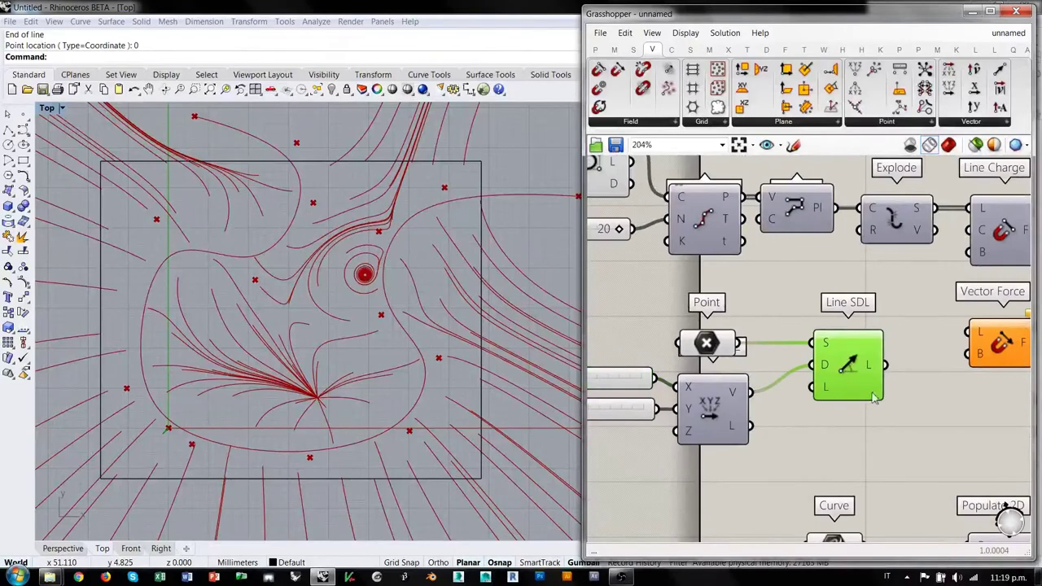
scroll(155, 446, "up", 4)
scroll(161, 444, "up", 2)
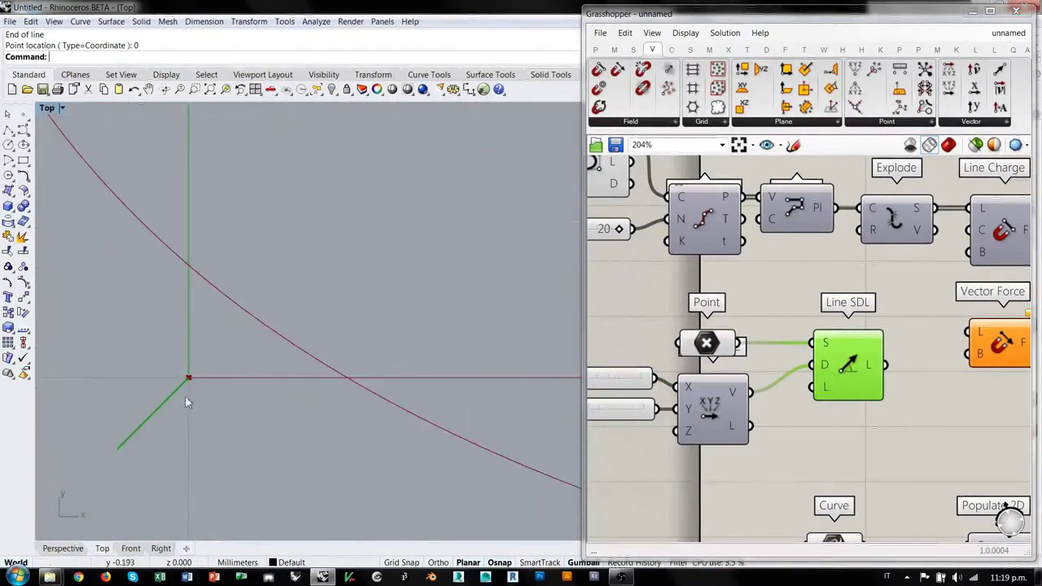
scroll(203, 407, "down", 6)
left_click_drag(884, 365, 959, 335)
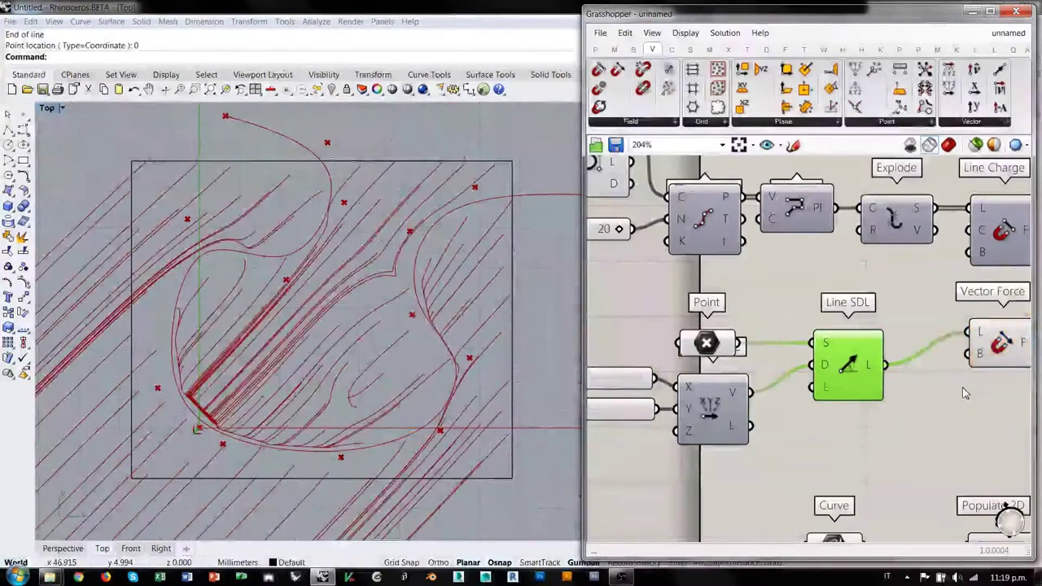
left_click(963, 390)
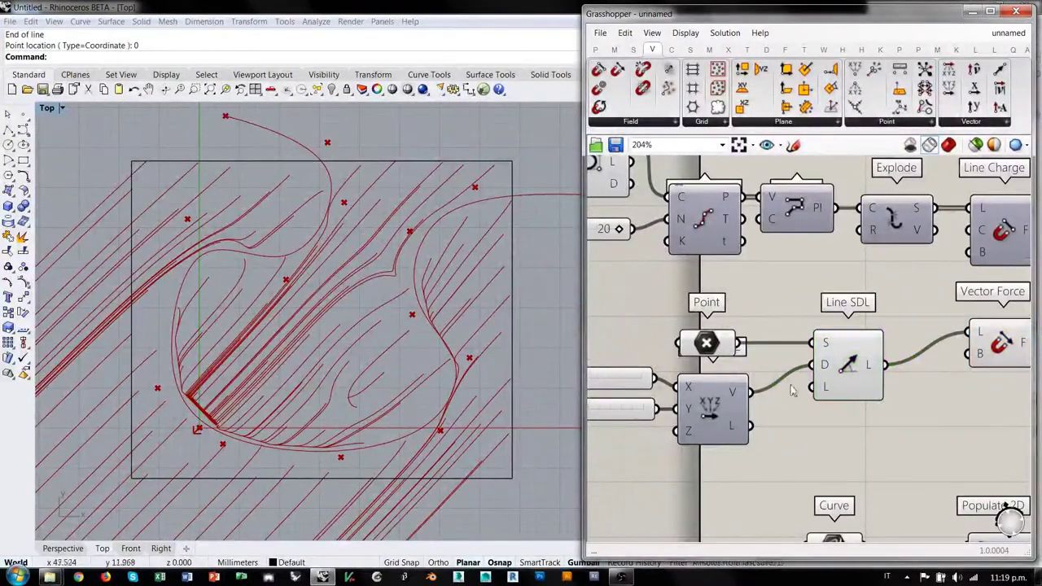
Nudge the Point parameter sideways and set both the X component and Y component sliders to 0.543.
right_click_drag(793, 384, 898, 363)
left_click_drag(812, 322, 823, 322)
left_click(761, 334)
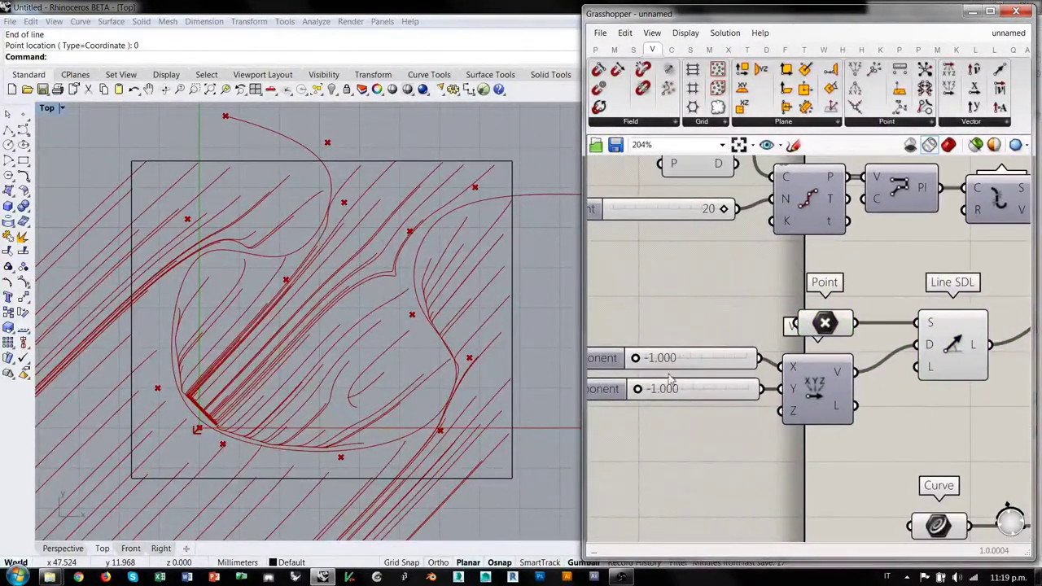
left_click_drag(656, 391, 731, 393)
left_click_drag(639, 361, 729, 395)
Set the X component slider to 0.046 and the Y component slider to 0.032, and check the Vector XYZ's length output.
right_click_drag(690, 386, 738, 379)
scroll(739, 365, "up", 2)
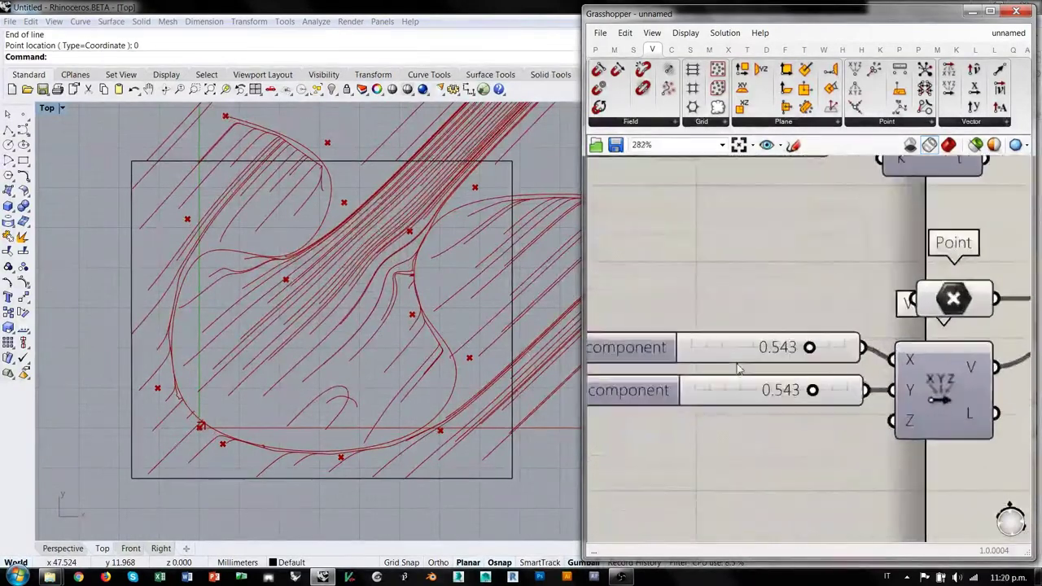
left_click_drag(808, 348, 785, 350)
left_click_drag(782, 351, 779, 350)
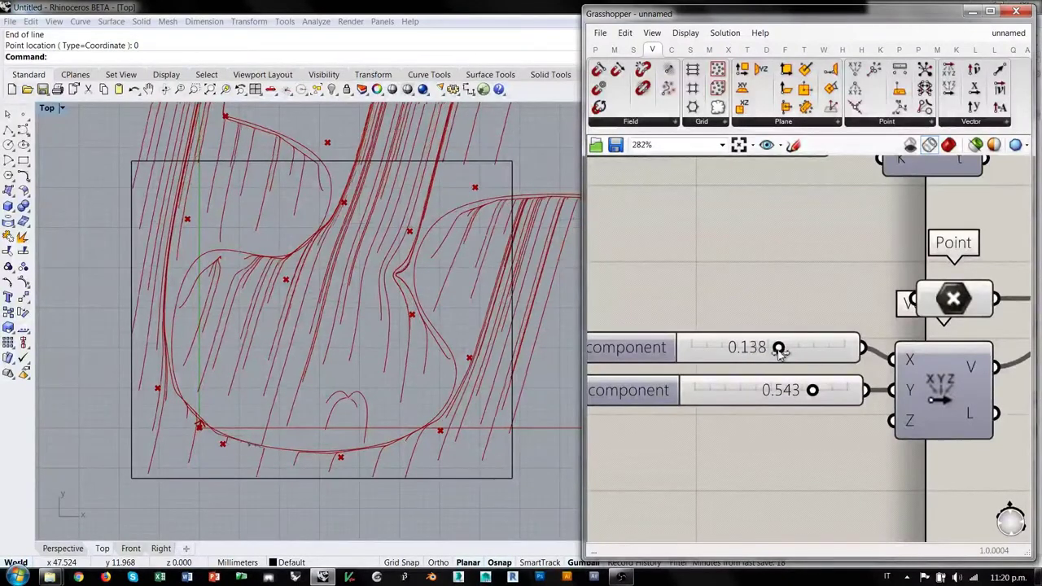
left_click_drag(775, 352, 770, 352)
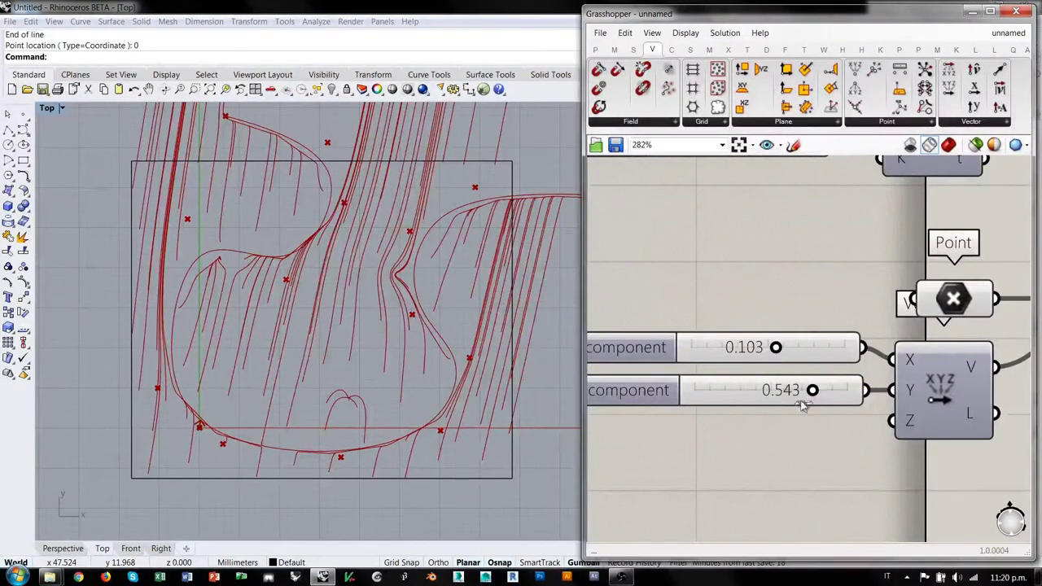
left_click_drag(771, 391, 777, 391)
right_click_drag(930, 392, 734, 368)
mouse_move(779, 390)
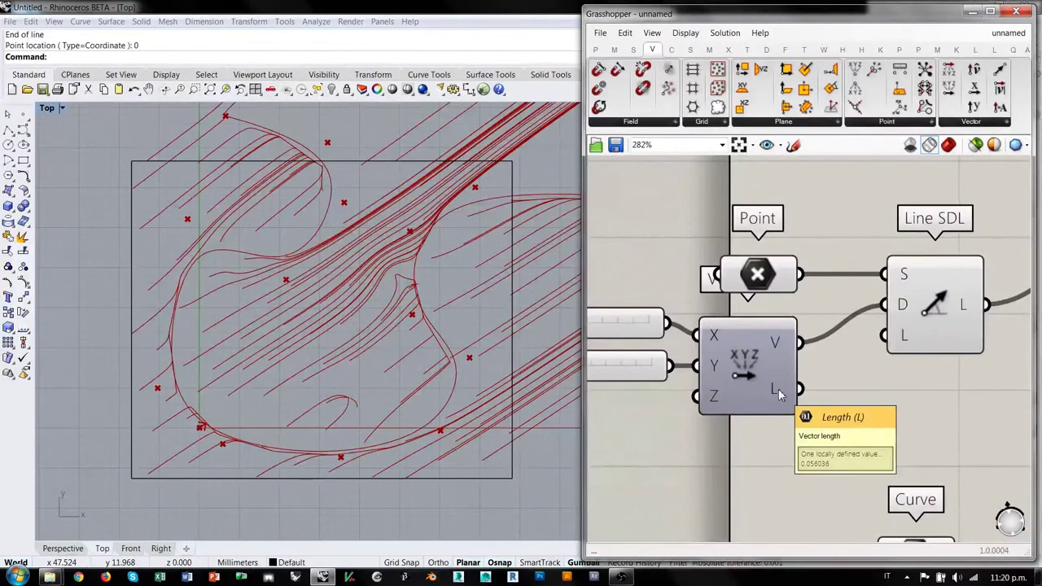
right_click_drag(778, 389, 906, 395)
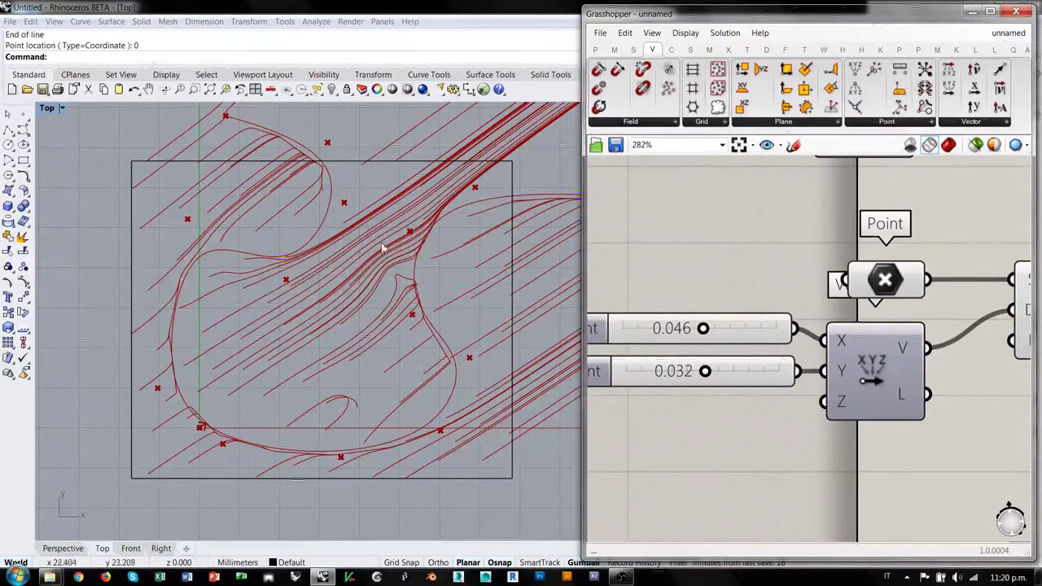
Move the Line SDL closer to the Vector Force, and shift its Point, Vector XYZ and sliders next to it.
scroll(312, 325, "down", 5)
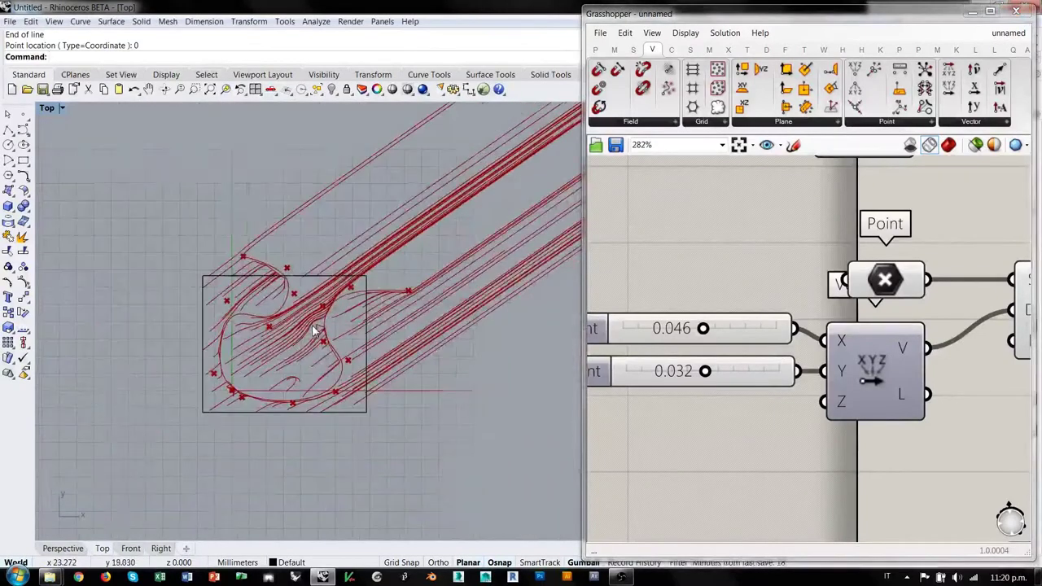
scroll(311, 324, "up", 2)
scroll(870, 363, "down", 2)
right_click_drag(949, 317, 744, 393)
scroll(745, 395, "down", 1)
left_click_drag(747, 397, 774, 383)
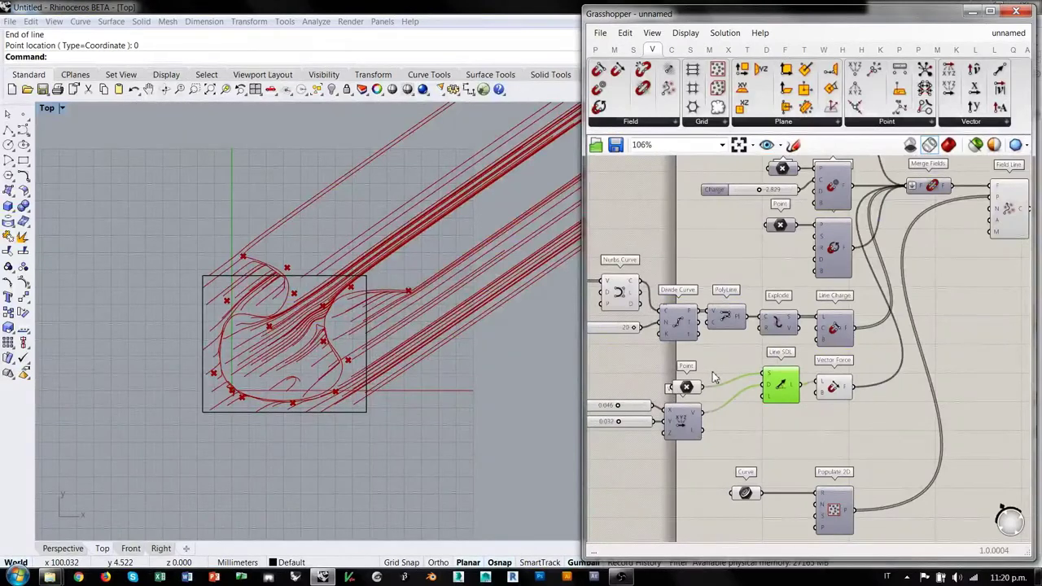
left_click_drag(712, 372, 616, 444)
left_click_drag(680, 419, 723, 408)
left_click(804, 435)
Turn off the preview of the whole vector force group and disconnect the Vector Force from Merge Fields.
right_click_drag(838, 354, 796, 462)
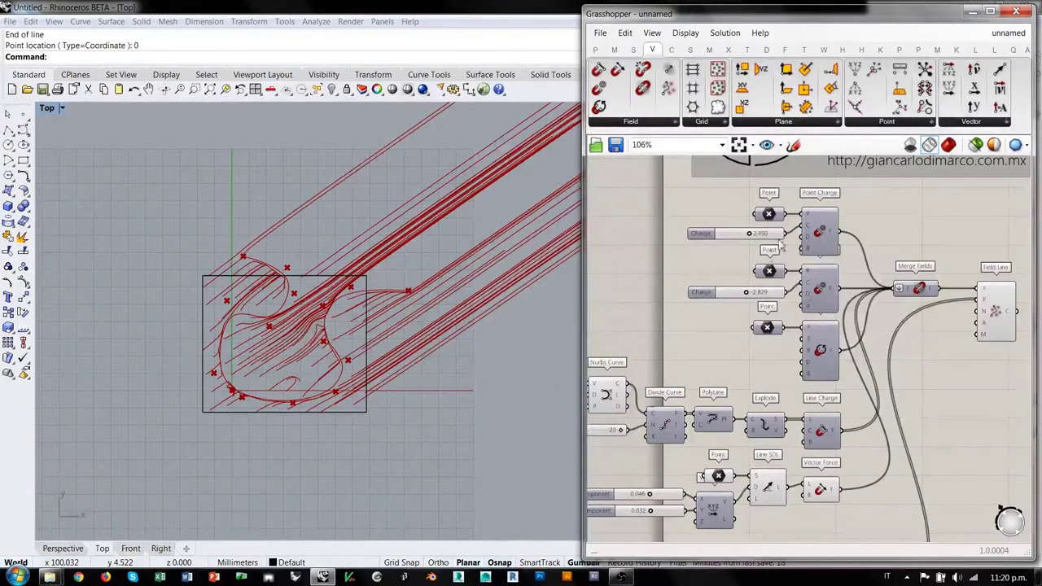
scroll(347, 309, "up", 5)
right_click_drag(401, 322, 398, 315)
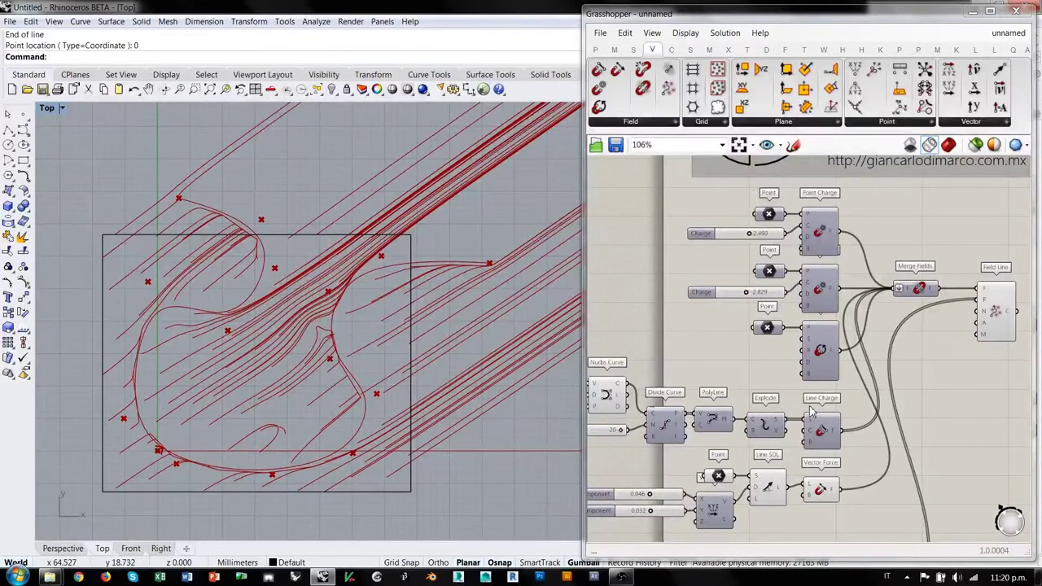
right_click_drag(851, 464, 882, 427)
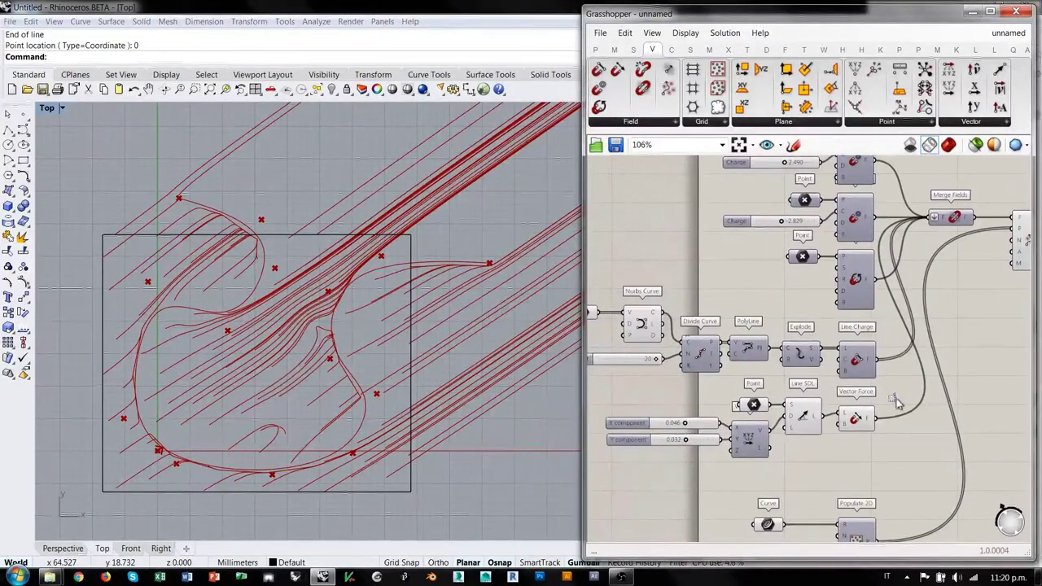
left_click_drag(896, 391, 702, 466)
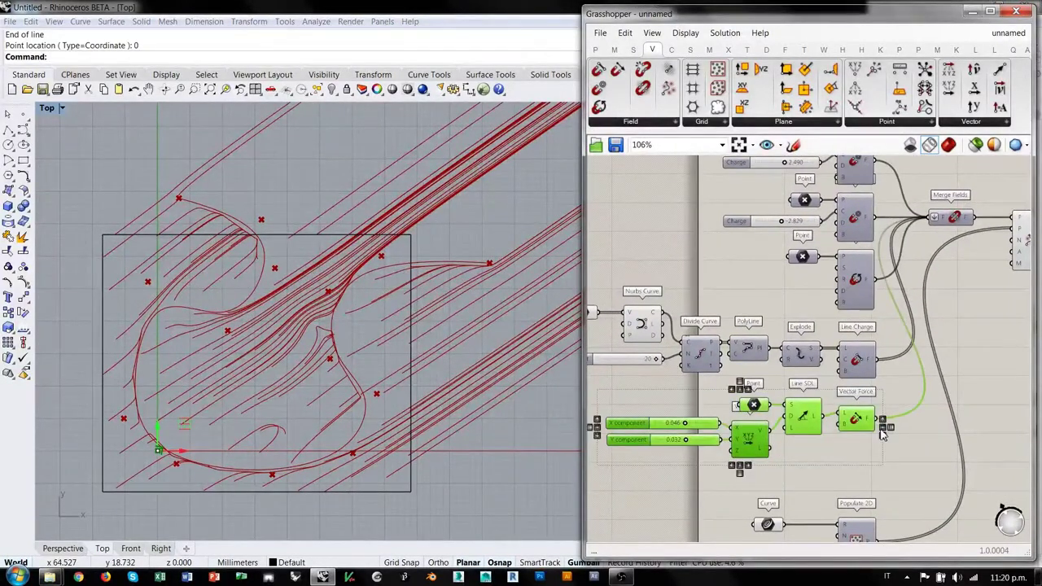
right_click_drag(882, 437, 830, 479)
left_click(830, 479)
left_click_drag(837, 461, 880, 271)
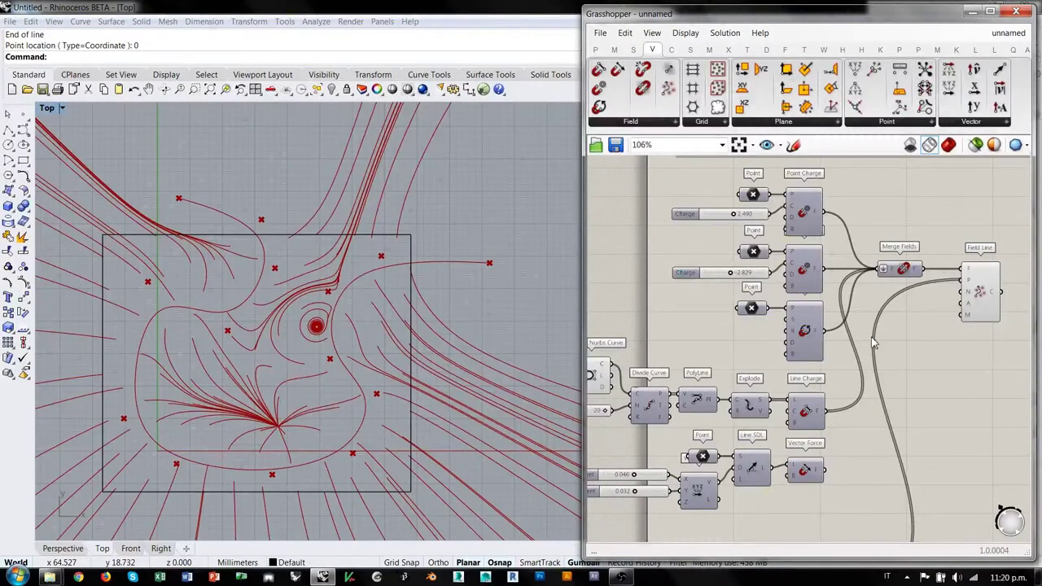
Turn off the preview of the line charge's curve components and disconnect the Line Charge from Merge Fields.
right_click_drag(838, 419, 983, 405)
left_click_drag(761, 313, 646, 417)
key("ctrl+q")
right_click_drag(960, 386, 760, 415)
left_click_drag(772, 426, 824, 285, "ctrl")
right_click_drag(276, 393, 313, 353)
Shift all the field, charge and population components together farther from the vertical frame edge on the canvas.
right_click_drag(796, 415, 884, 358)
scroll(883, 358, "down", 3)
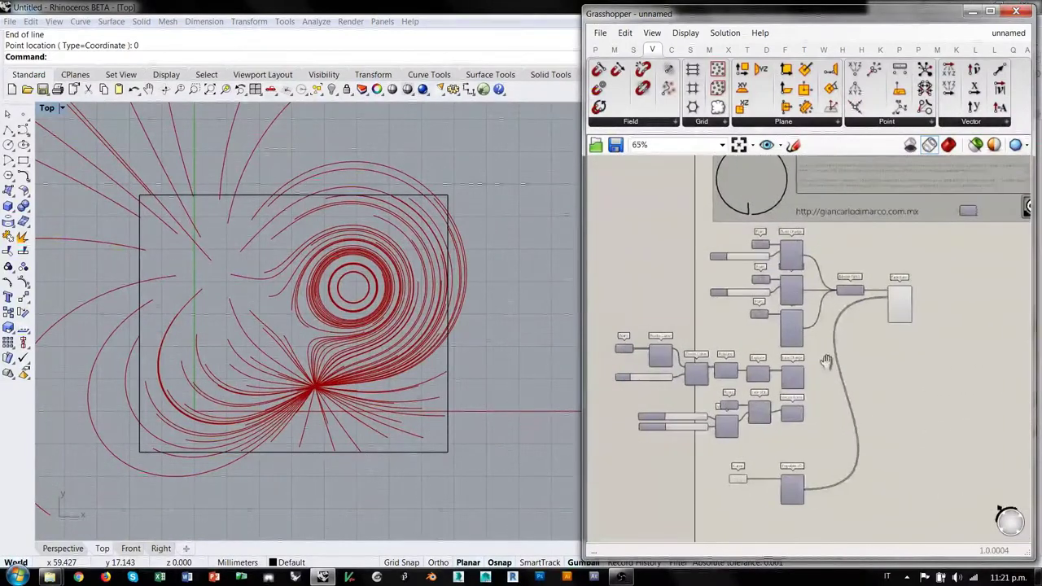
left_click_drag(932, 242, 658, 498)
left_click_drag(791, 325, 914, 330)
left_click(790, 290)
Move the line charge and vector force groups together slightly down, away from the point and spin charges.
right_click_drag(887, 303, 733, 328)
scroll(725, 294, "up", 3)
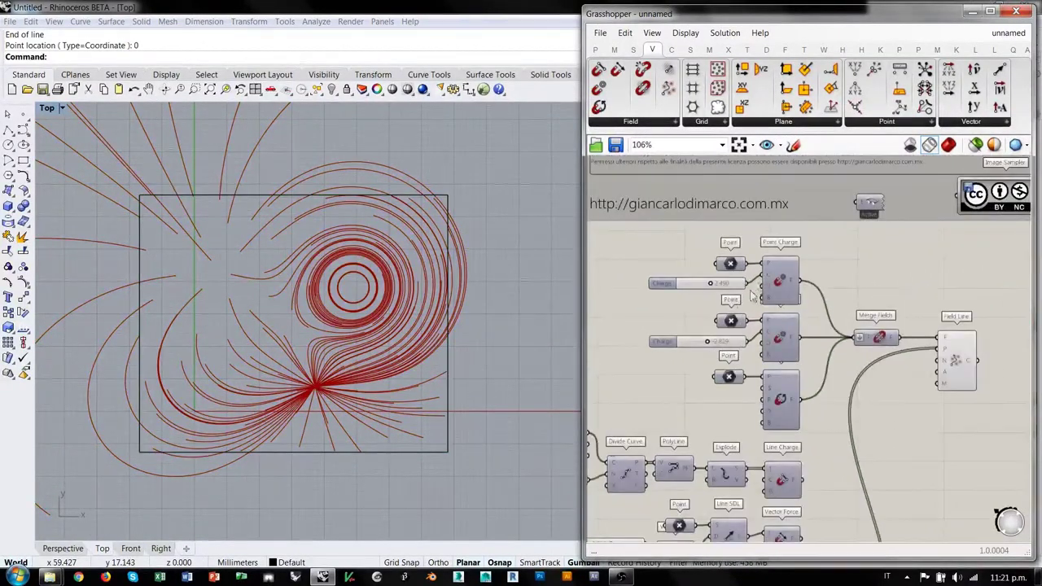
right_click_drag(837, 405, 872, 358)
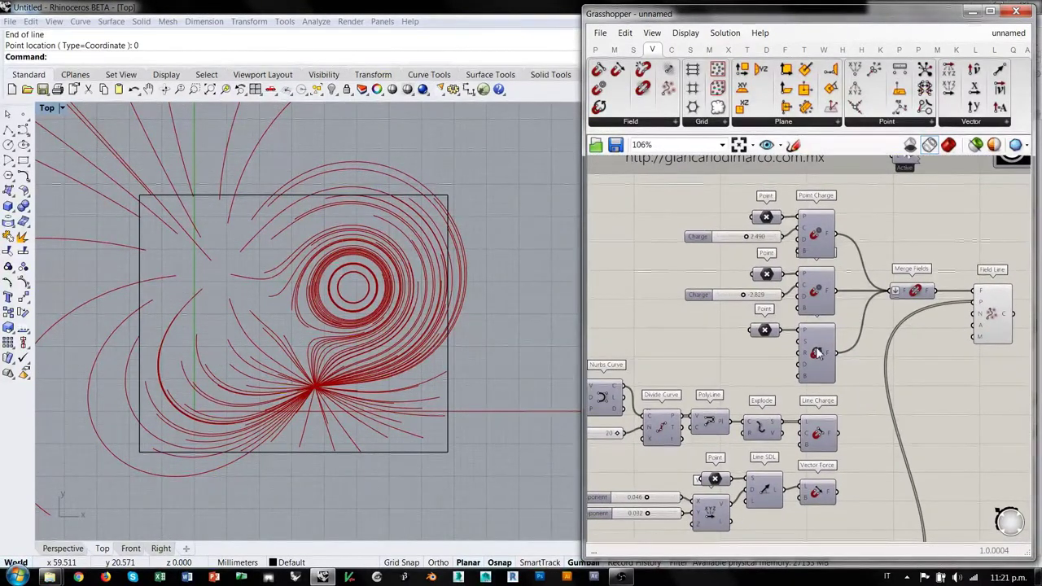
scroll(802, 383, "down", 2)
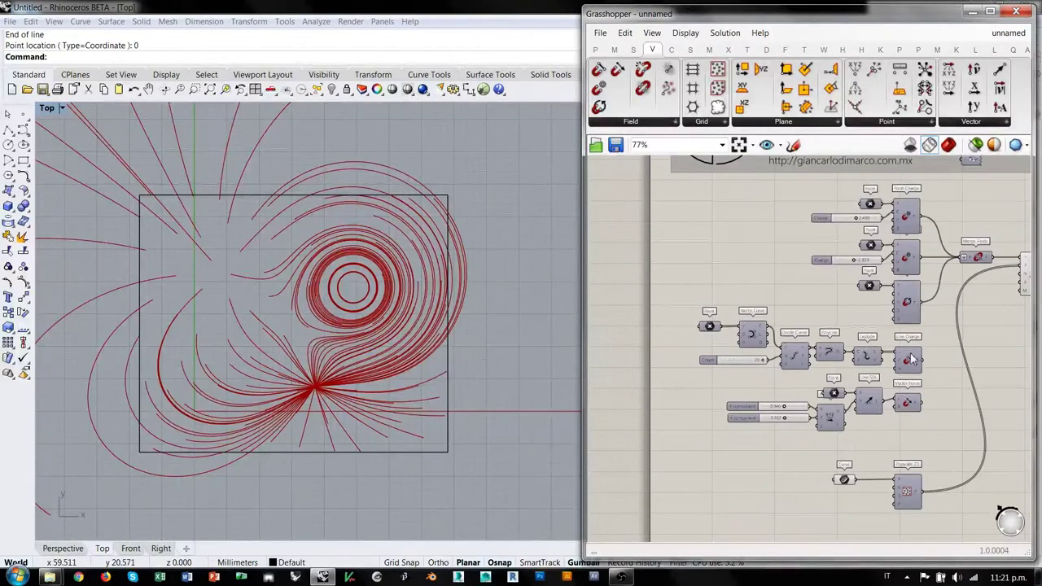
left_click_drag(923, 436, 693, 323)
left_click_drag(797, 357, 800, 377)
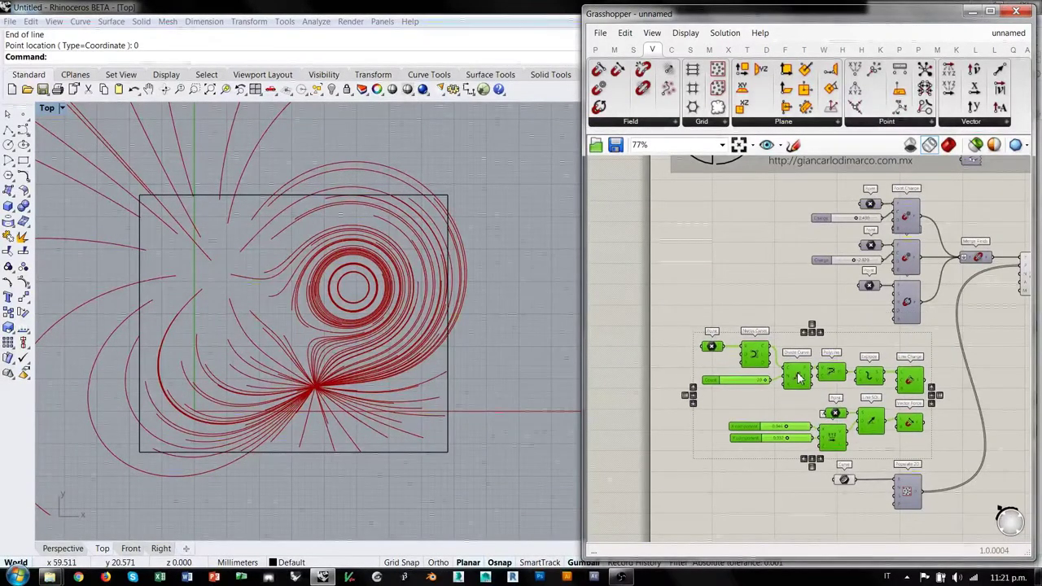
Turn on the viewport preview of the Point parameter feeding the Spin Force component.
right_click_drag(946, 356, 831, 376)
left_click(858, 372)
scroll(788, 303, "up", 6)
right_click_drag(785, 319, 823, 328)
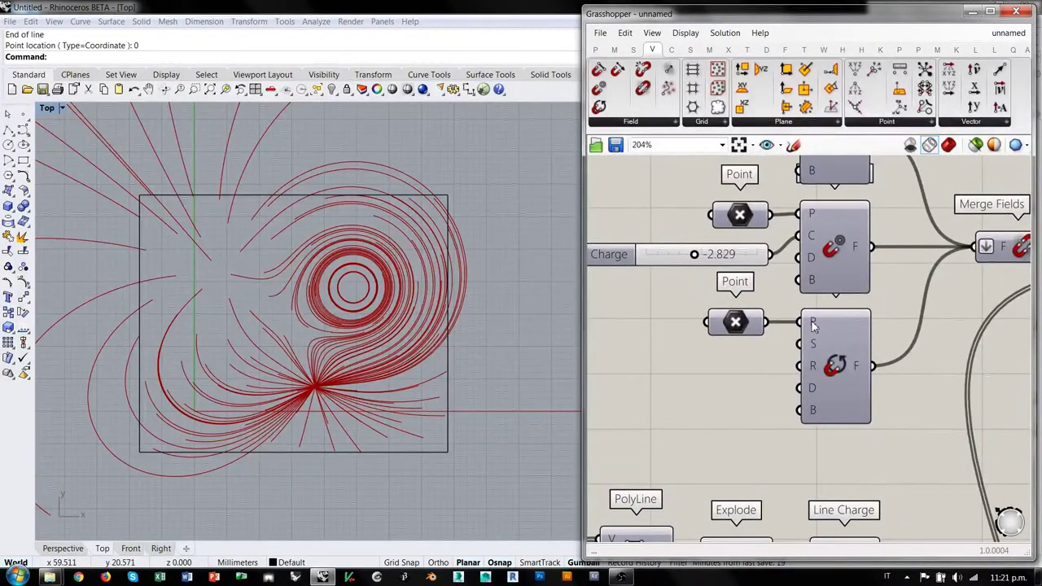
mouse_move(812, 325)
left_click(736, 324)
left_click(736, 372)
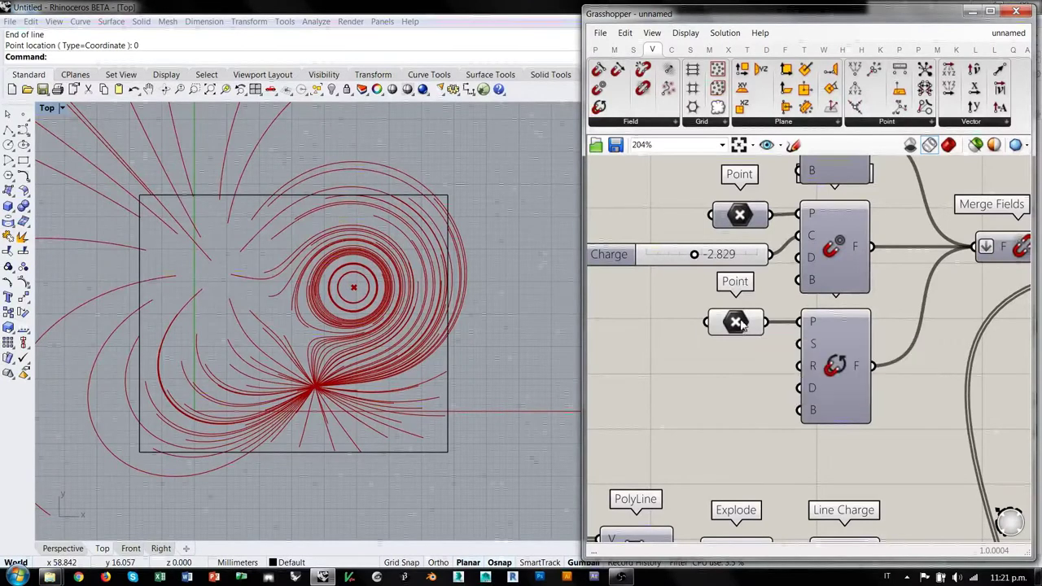
mouse_move(739, 324)
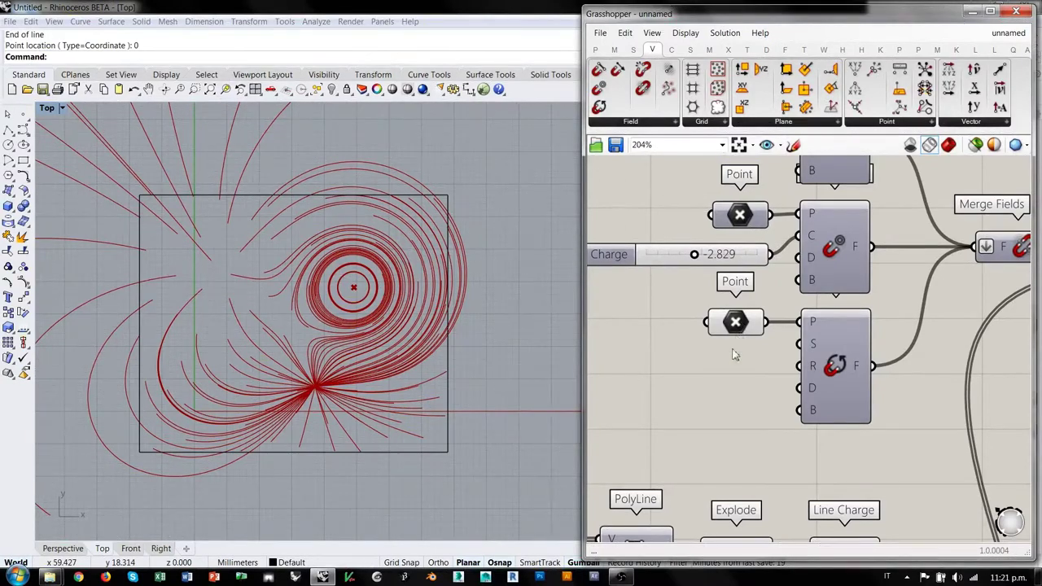
Move the Spin Force's Point parameter well away from the component to free up space between them.
scroll(731, 366, "down", 2)
left_click_drag(902, 337, 724, 334)
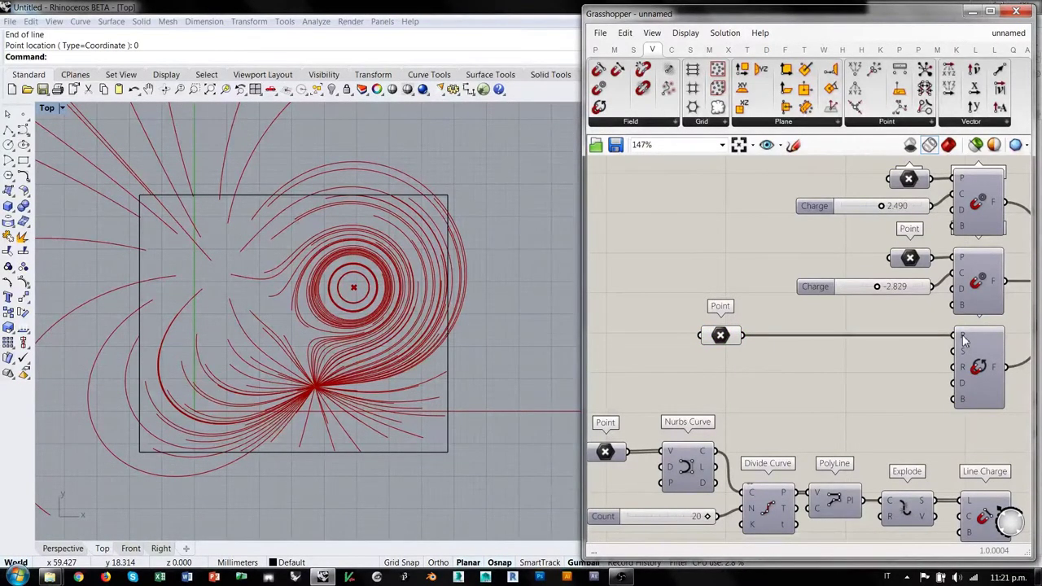
left_click(721, 335)
left_click(774, 390)
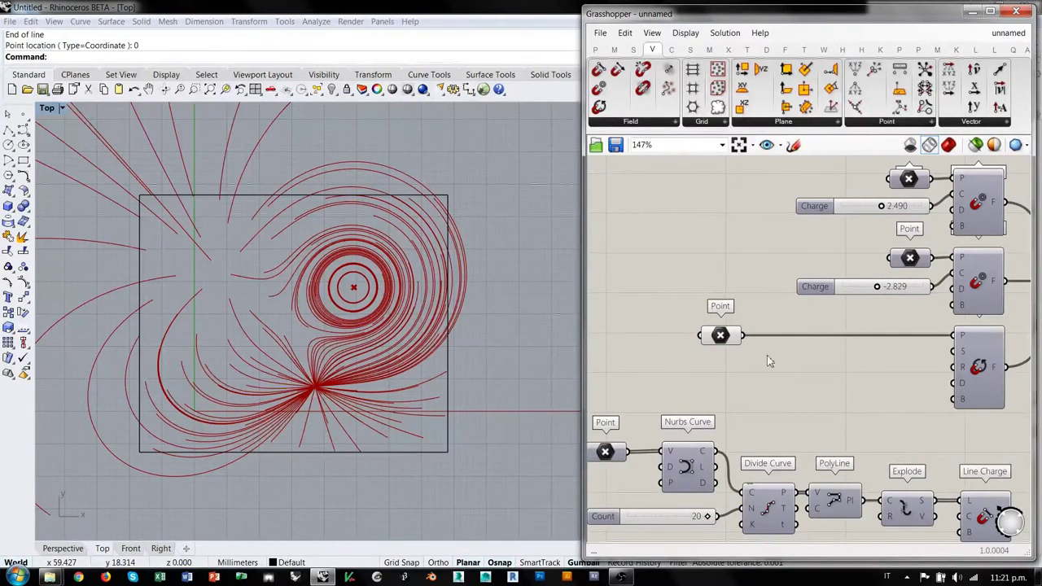
In the Perspective view, raise the first Point Charge's point vertically above the rectangle's plane.
left_click(63, 549)
mouse_move(437, 393)
right_mouse_down()
mouse_move(285, 410)
mouse_move(385, 425)
mouse_move(378, 341)
right_mouse_up()
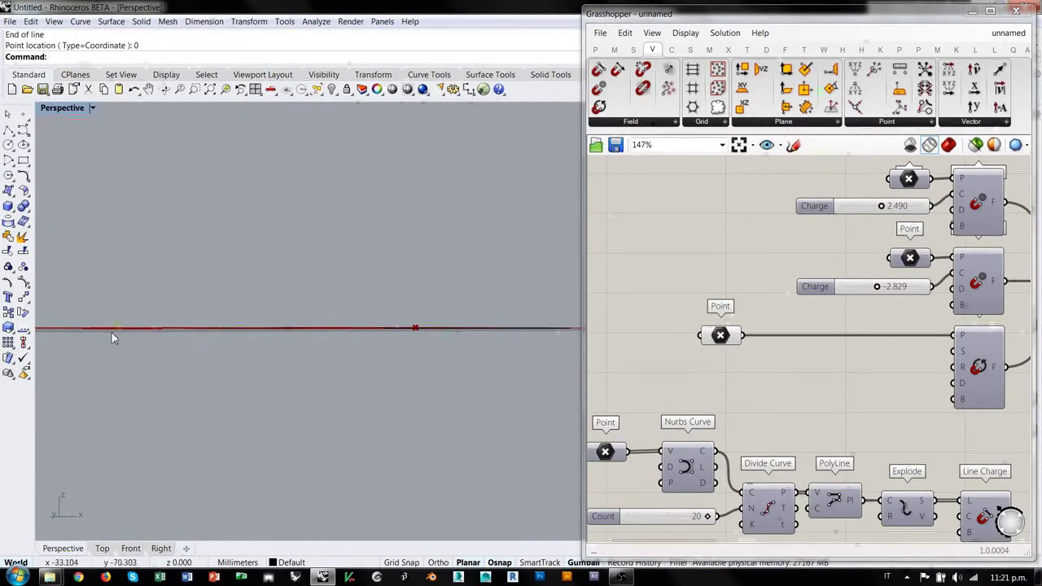
right_click_drag(432, 253, 490, 352)
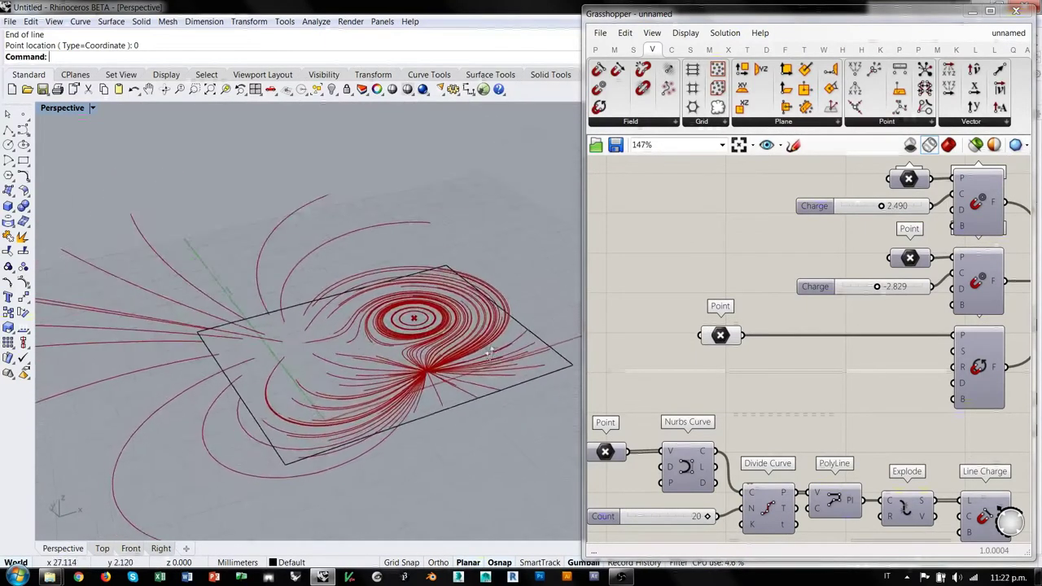
left_click(909, 180)
right_click_drag(427, 345, 298, 304)
left_click_drag(298, 304, 298, 279)
right_click_drag(393, 371, 295, 284)
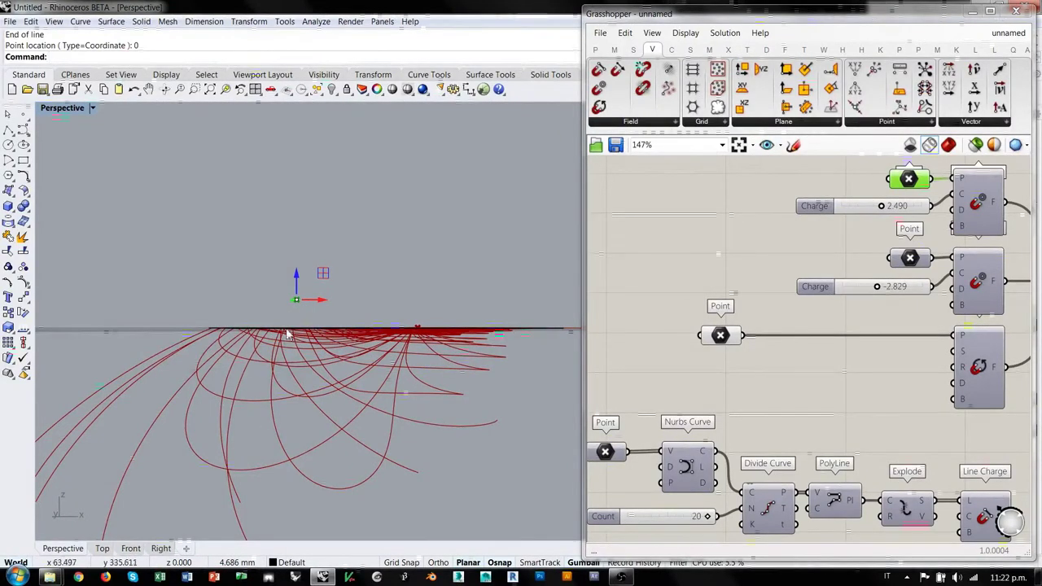
Raise the second Point Charge's point vertically and examine the resulting field lines in three dimensions.
right_click_drag(424, 346, 435, 313)
left_click(911, 259)
left_click_drag(435, 313, 434, 246)
right_click_drag(427, 260, 395, 319)
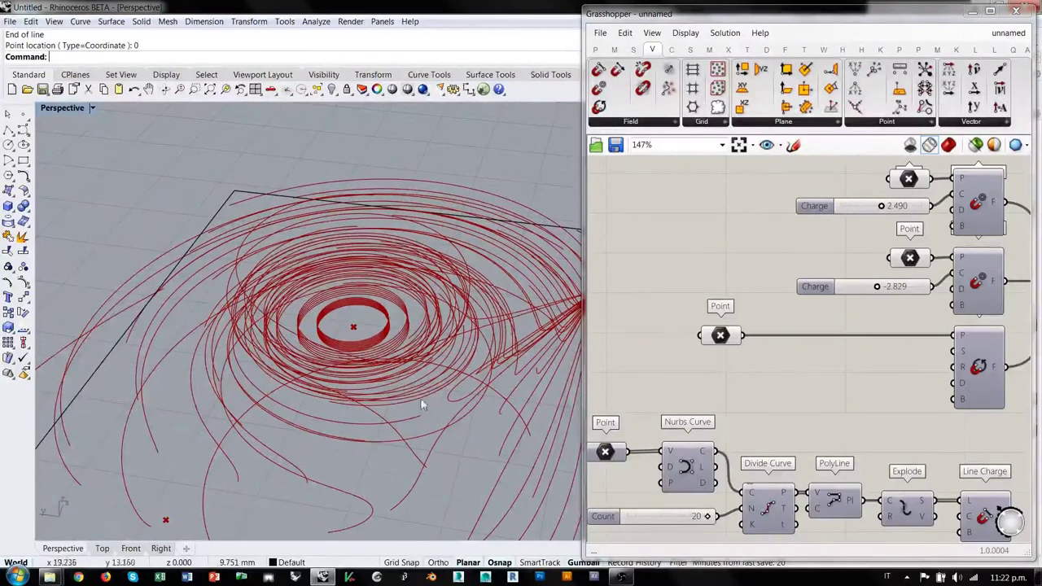
right_click_drag(354, 328, 456, 287)
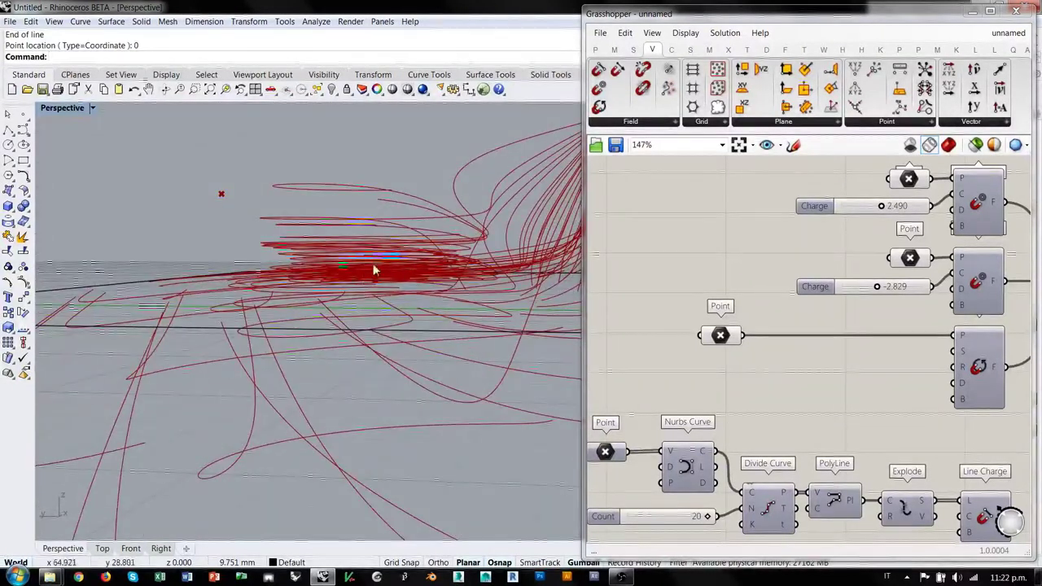
right_click_drag(394, 266, 427, 305)
Add a Plane Normal component and connect the Spin Force's Point parameter to its origin input.
left_click_drag(716, 337, 651, 337)
double_click(772, 376)
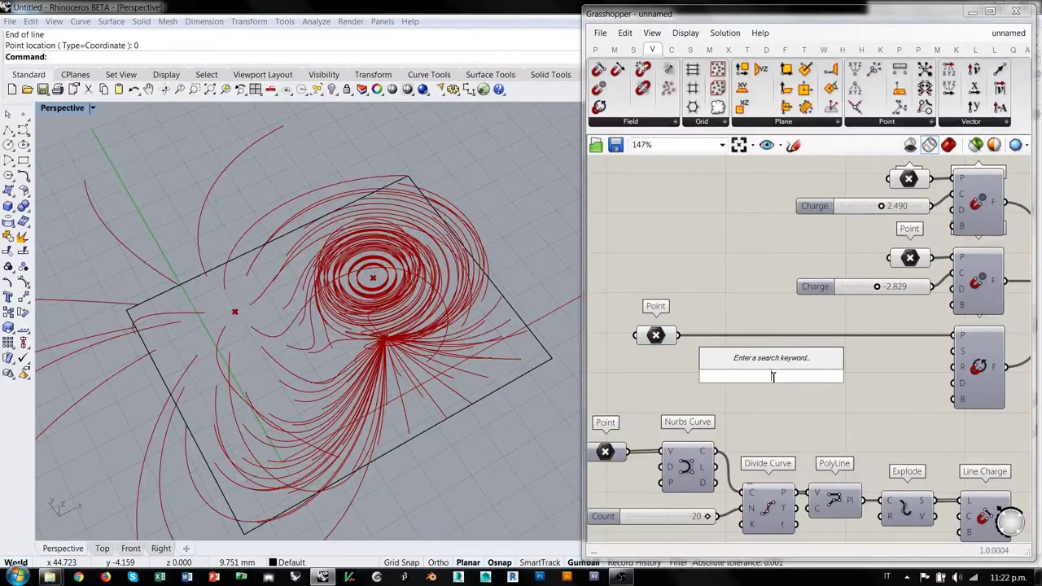
type("normal pla")
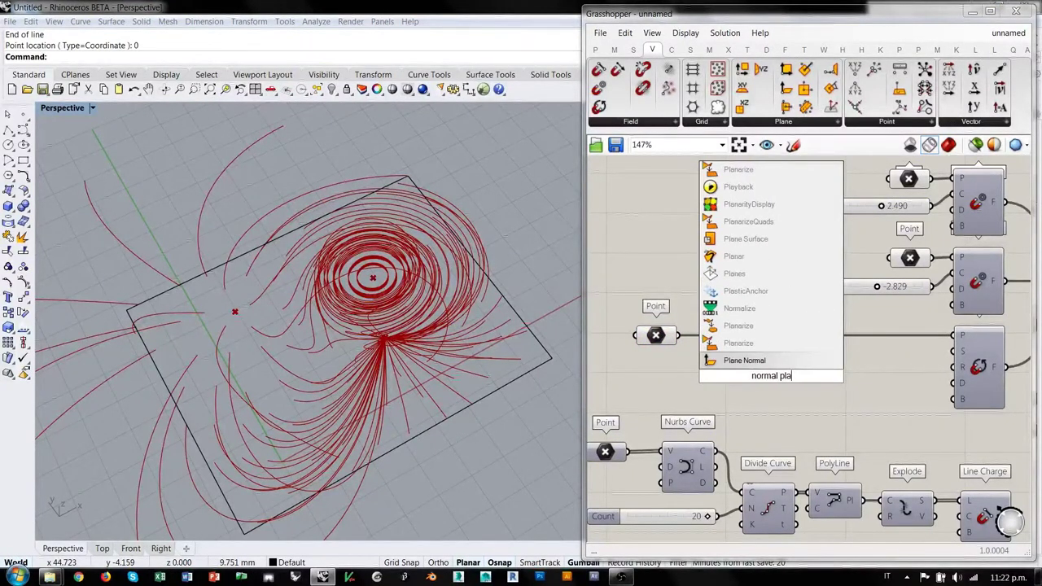
key("Return")
left_click_drag(684, 336, 745, 372)
mouse_move(366, 279)
right_mouse_down()
mouse_move(436, 287)
mouse_move(437, 273)
right_mouse_up()
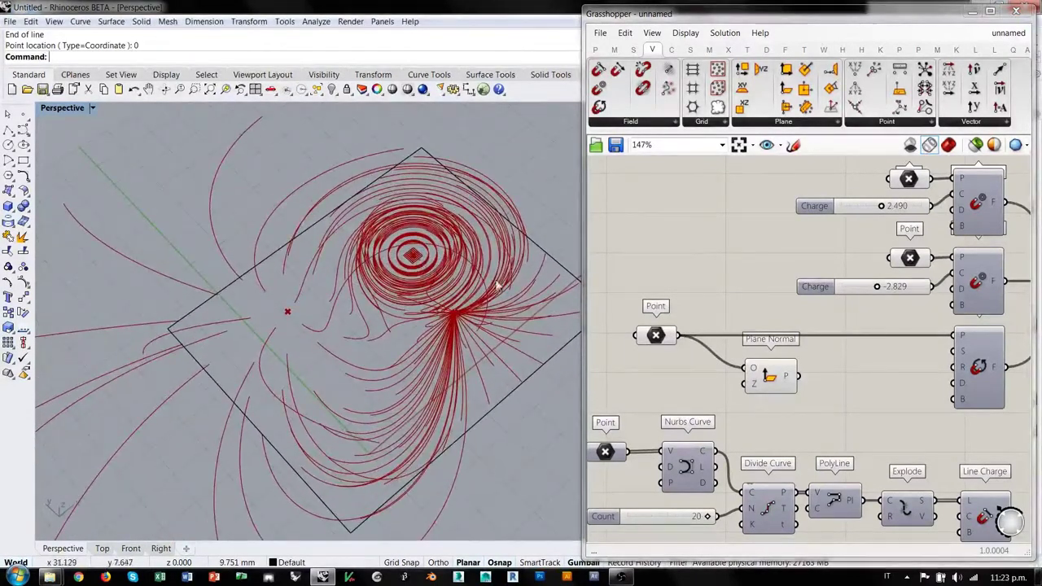
Feed the Plane Normal output into the Spin Force's plane input in place of the point, and position the component beside it.
left_click_drag(765, 387, 779, 368)
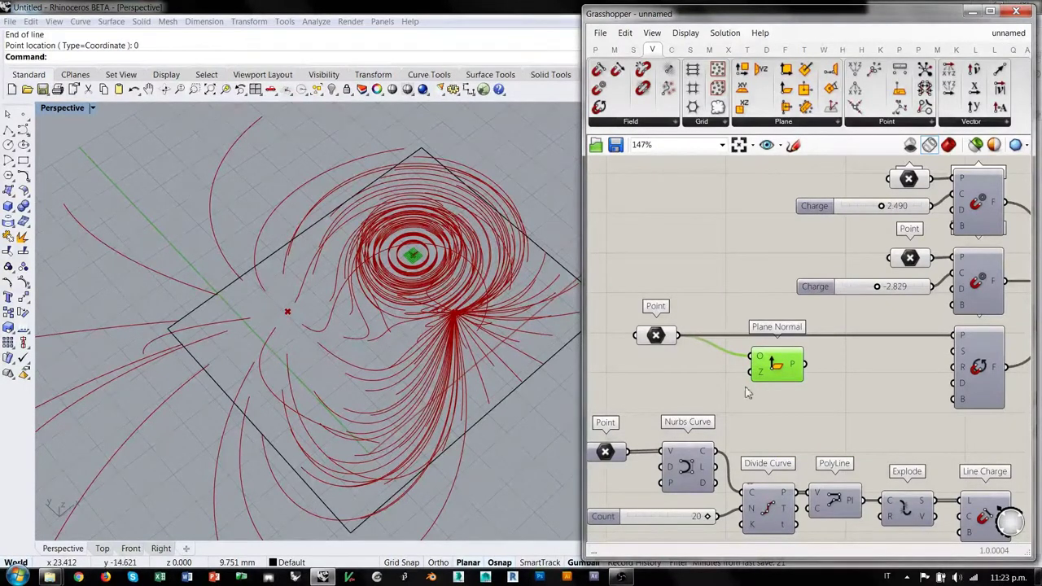
left_click_drag(810, 373, 958, 339)
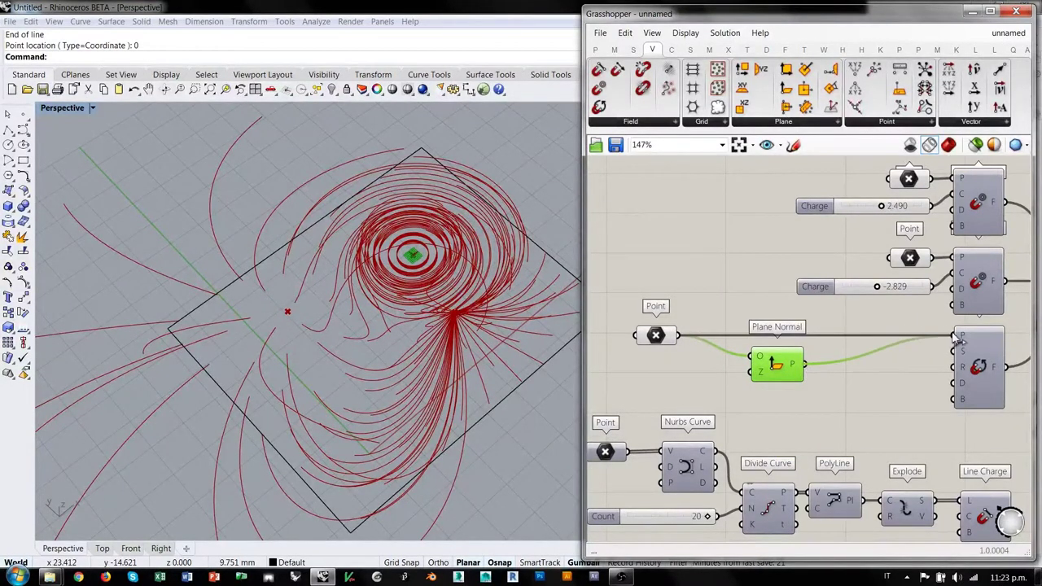
left_click_drag(787, 368, 899, 340)
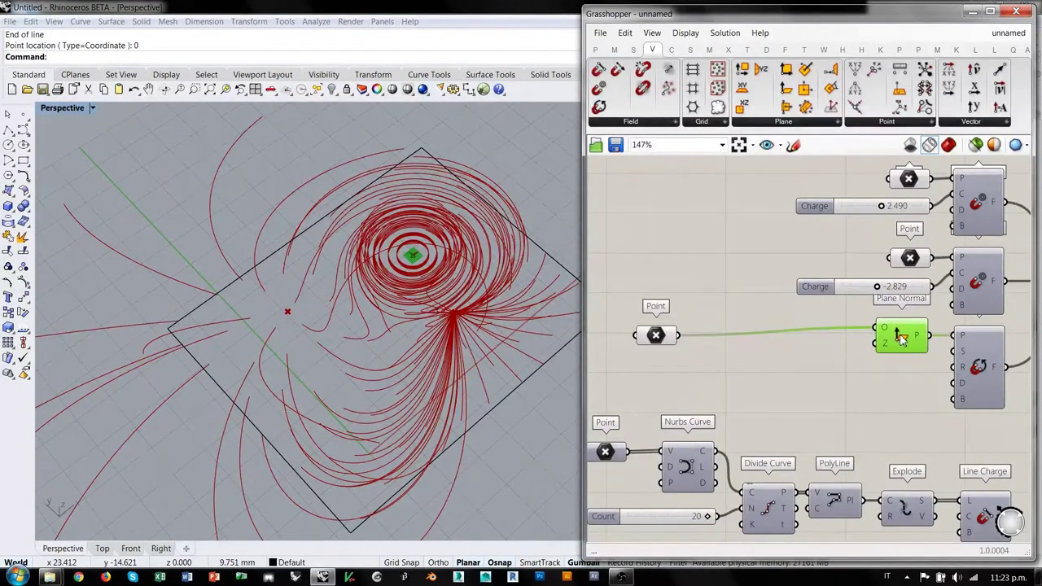
left_click(627, 320)
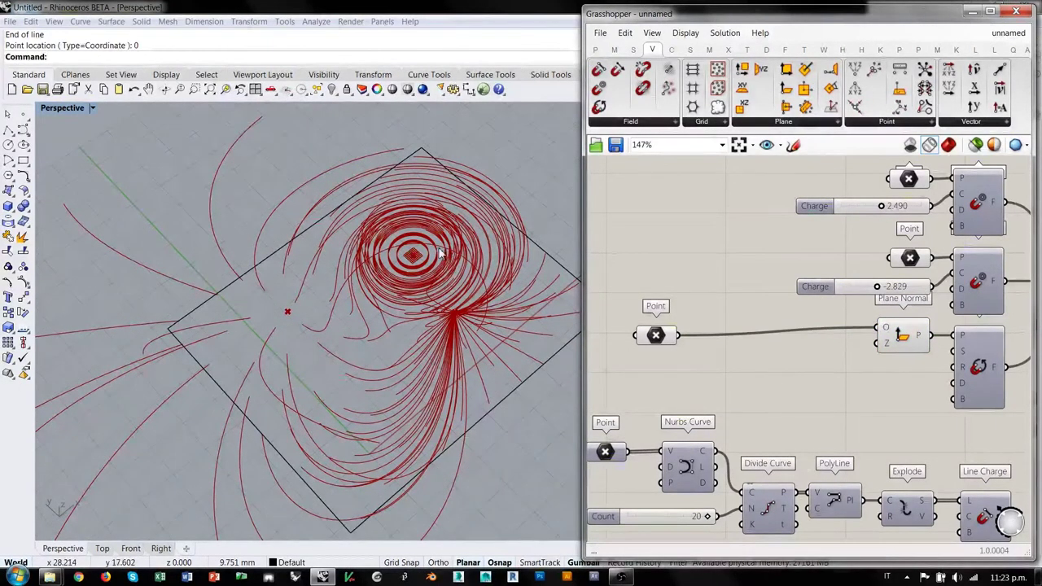
Duplicate the Vector XYZ component with its X and Y sliders and place the copy beneath the Spin Force's Point parameter.
left_click_drag(655, 334, 749, 319)
left_click(758, 398)
right_click_drag(826, 400, 784, 322)
scroll(784, 323, "down", 2)
scroll(784, 323, "up", 1)
right_click_drag(776, 436, 809, 343)
left_click_drag(829, 439, 765, 379)
left_click_drag(810, 393, 768, 332)
left_click(807, 337)
Duplicate a component slider and connect the copy to the Z input of the new Vector XYZ.
right_click_drag(765, 343, 859, 348)
left_click_drag(839, 348, 739, 367)
left_click(850, 372)
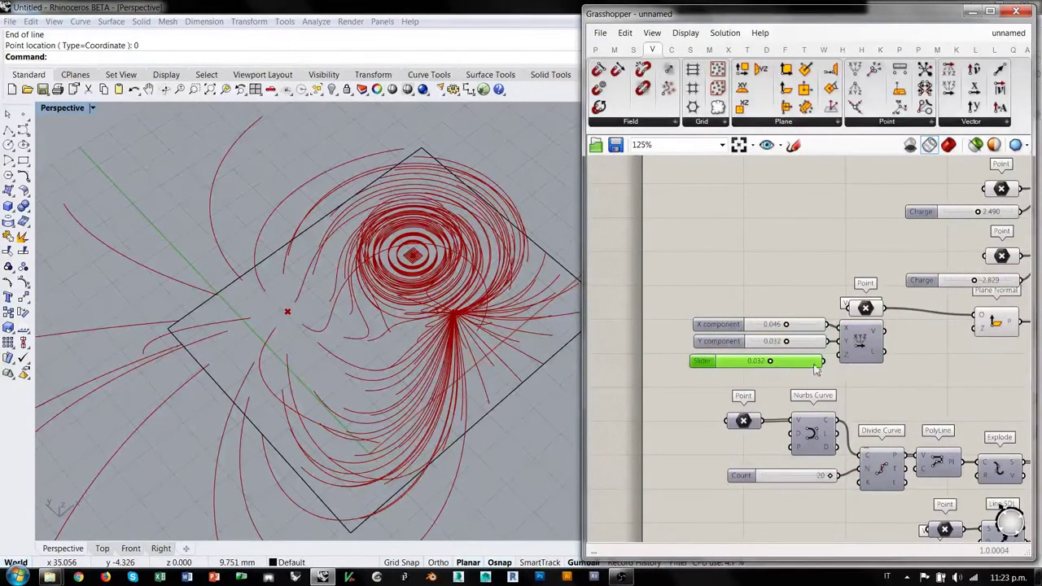
left_click_drag(801, 359, 808, 357)
left_click(872, 367)
right_click_drag(903, 337, 837, 363)
Connect the Vector XYZ output to the Plane Normal's Z-axis input and inspect the tilted spin field.
left_click_drag(822, 360, 844, 367)
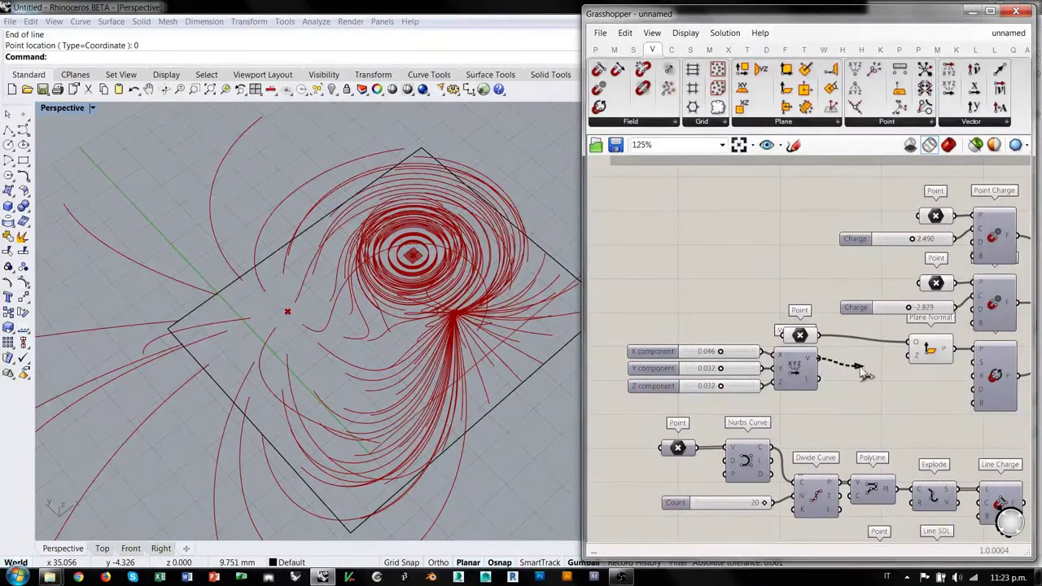
right_click_drag(521, 367, 437, 315)
scroll(518, 320, "up", 4)
right_click_drag(521, 324, 417, 319)
left_click(931, 350)
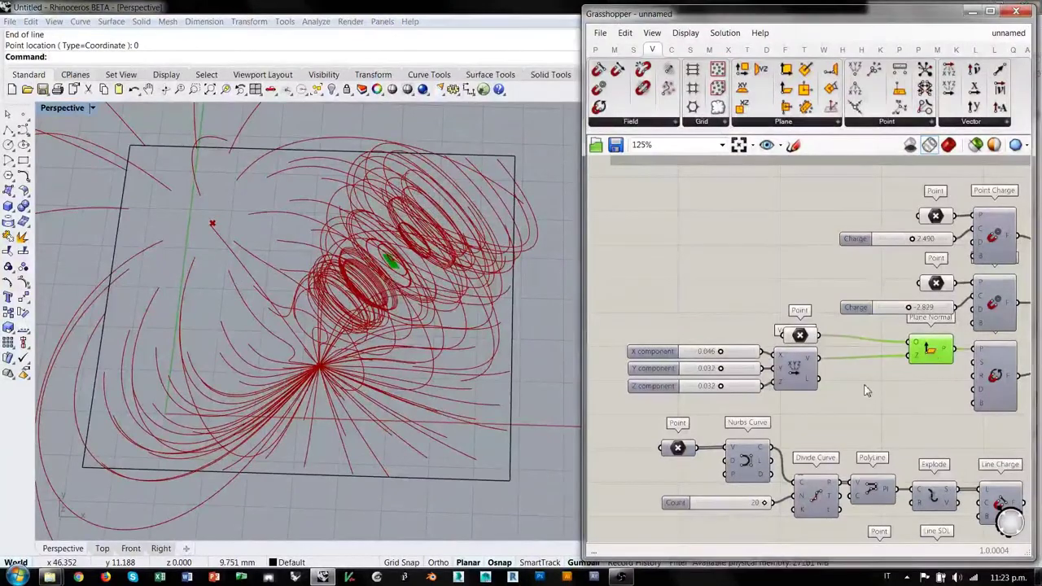
right_click_drag(576, 348, 464, 275)
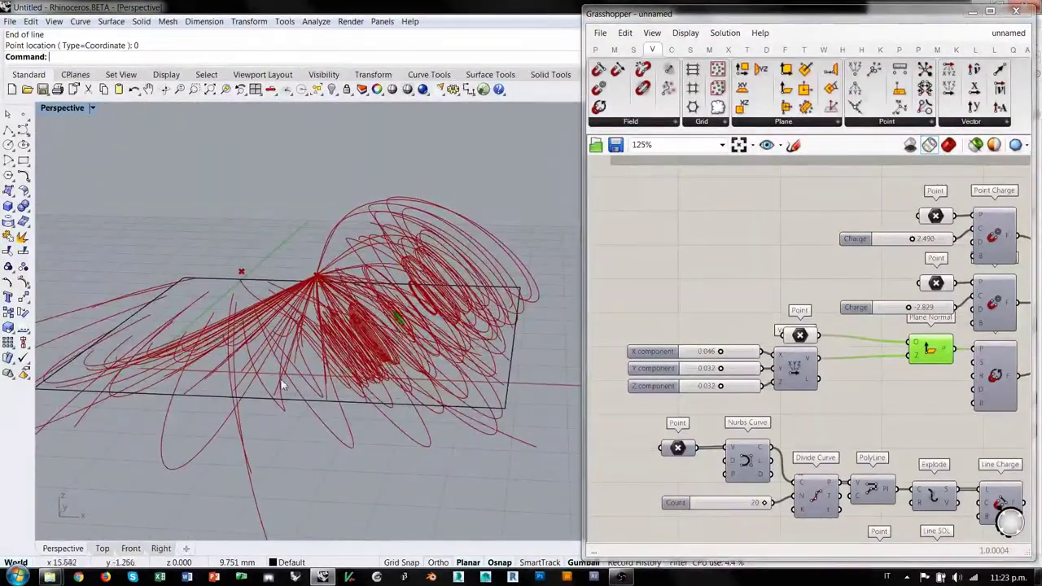
right_click_drag(440, 282, 350, 379)
left_click(727, 284)
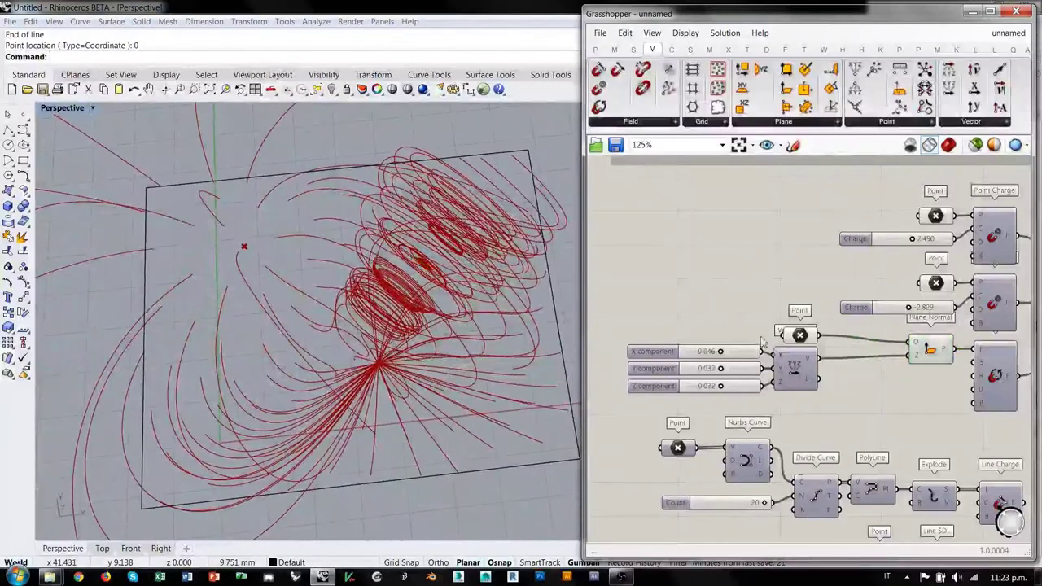
Set the plane's normal vector sliders to X -0.114, Y 0.304 and Z -0.432.
left_click_drag(723, 356, 704, 385)
right_click_drag(472, 262, 385, 330)
scroll(385, 329, "down", 4)
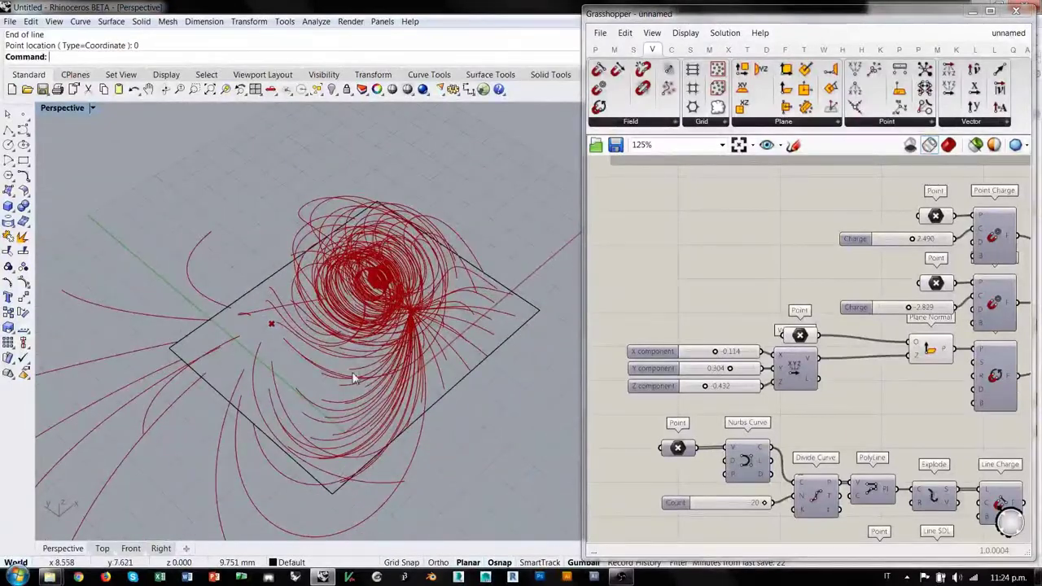
right_click_drag(354, 378, 411, 340)
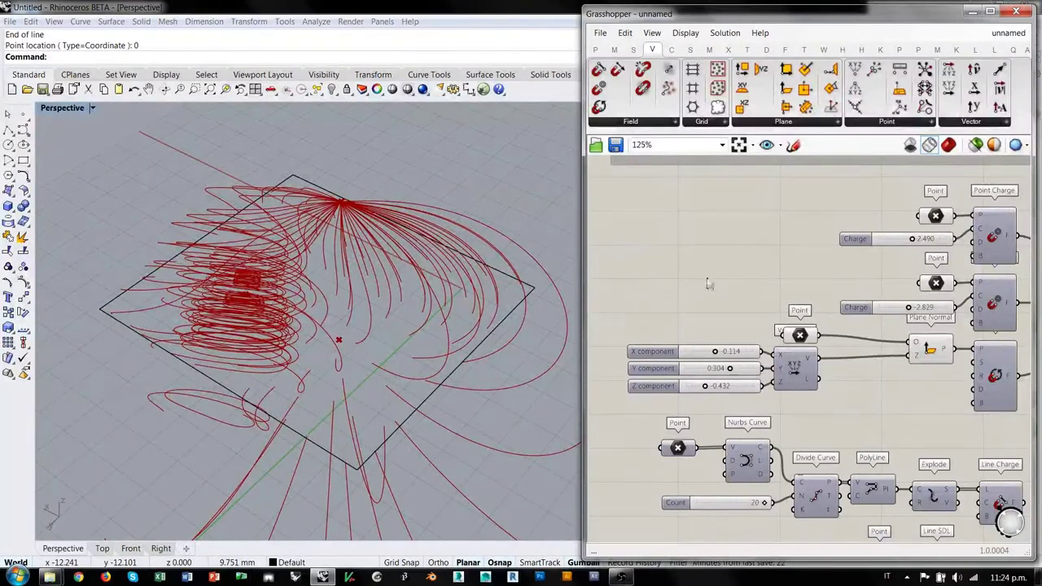
Move the Point parameter, Vector XYZ and its three sliders together closer to the Plane Normal component.
scroll(709, 285, "down", 3)
left_click_drag(810, 376, 679, 299)
left_click_drag(771, 322, 820, 324)
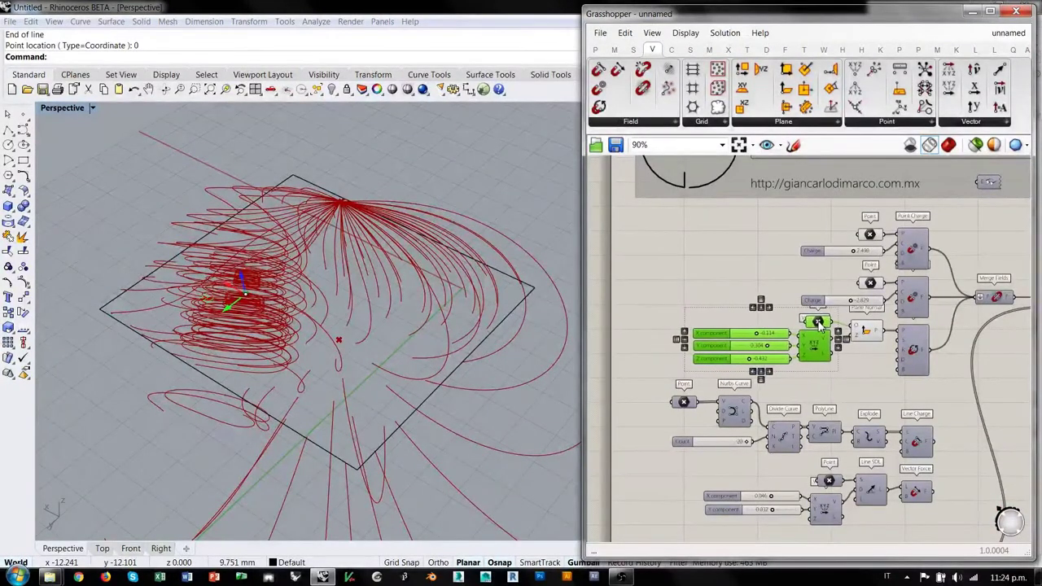
left_click(867, 381)
right_click_drag(864, 364, 820, 365)
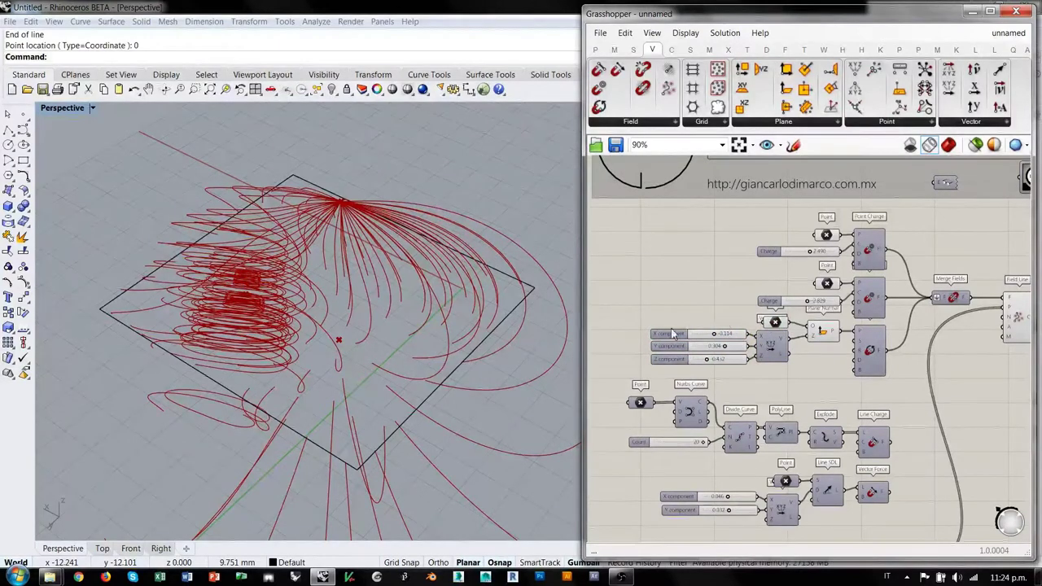
left_click_drag(717, 313, 676, 366)
left_click(709, 322)
scroll(834, 363, "down", 3)
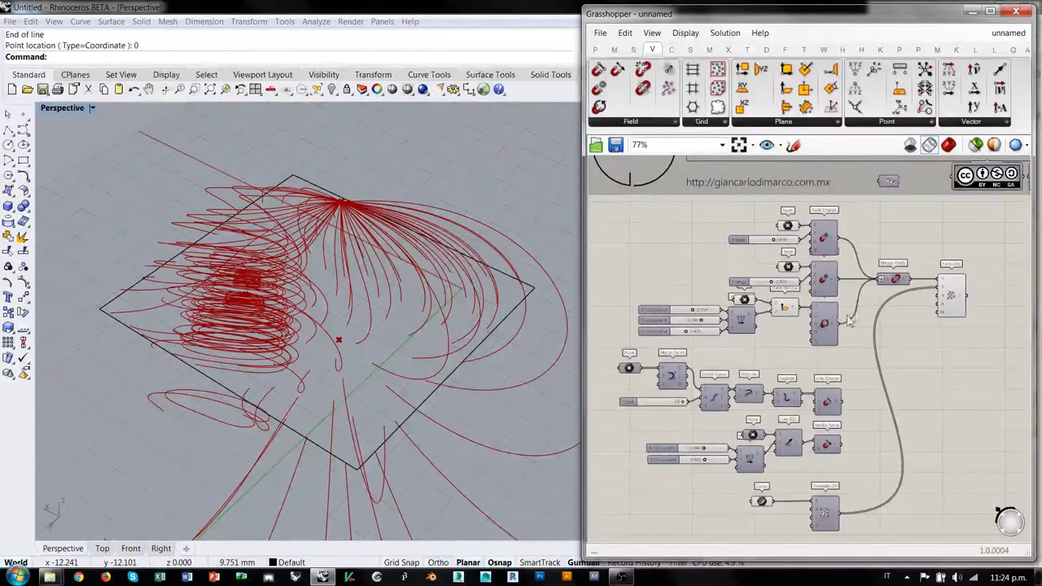
Add a Perpendicular Display component below Field Line and connect the Merge Fields output to its field input.
right_click_drag(366, 326, 440, 291)
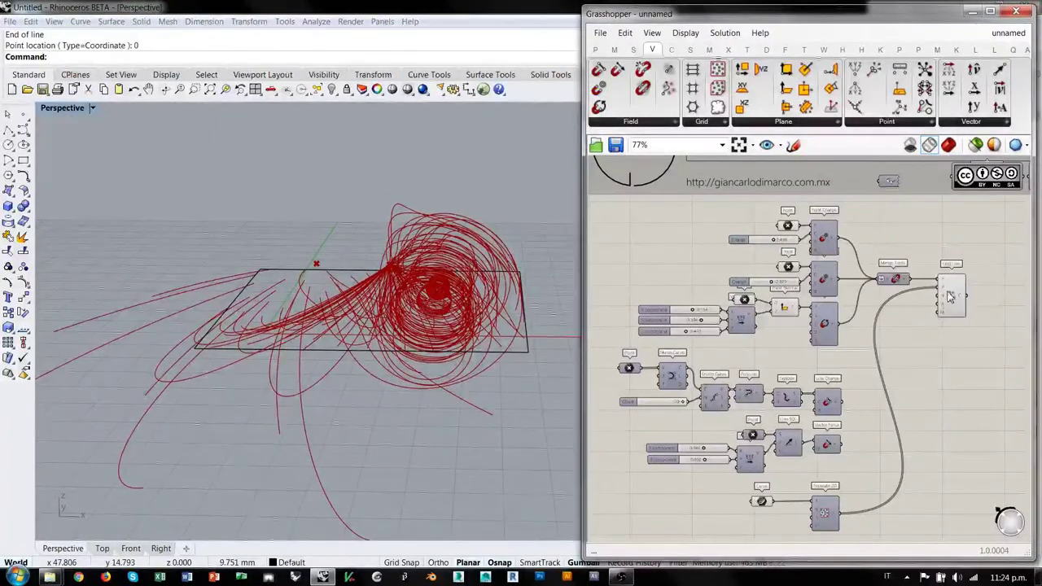
right_click_drag(936, 400, 886, 352)
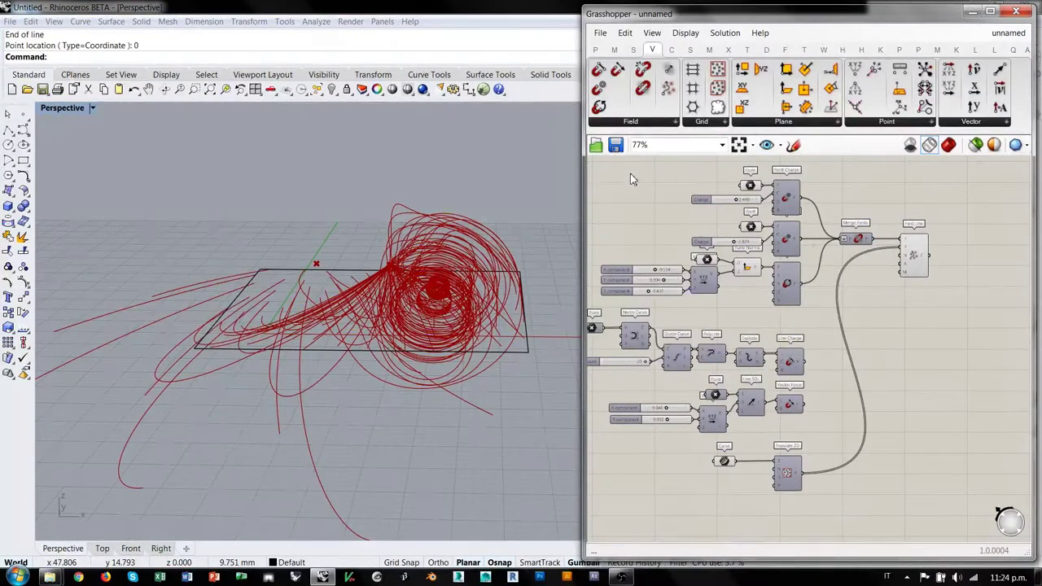
left_click(644, 125)
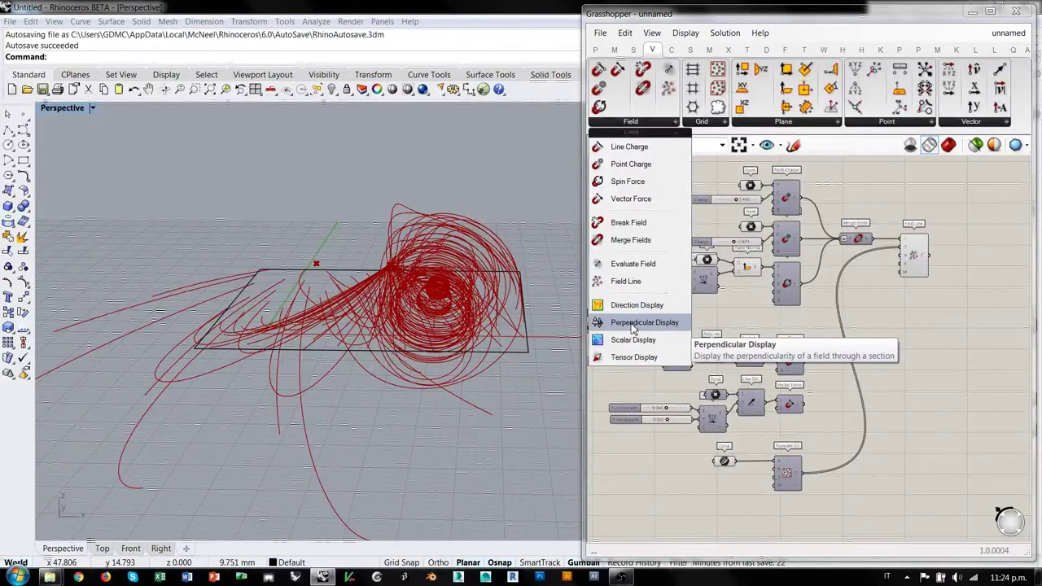
left_click(633, 328)
left_click(909, 336)
scroll(871, 334, "up", 4)
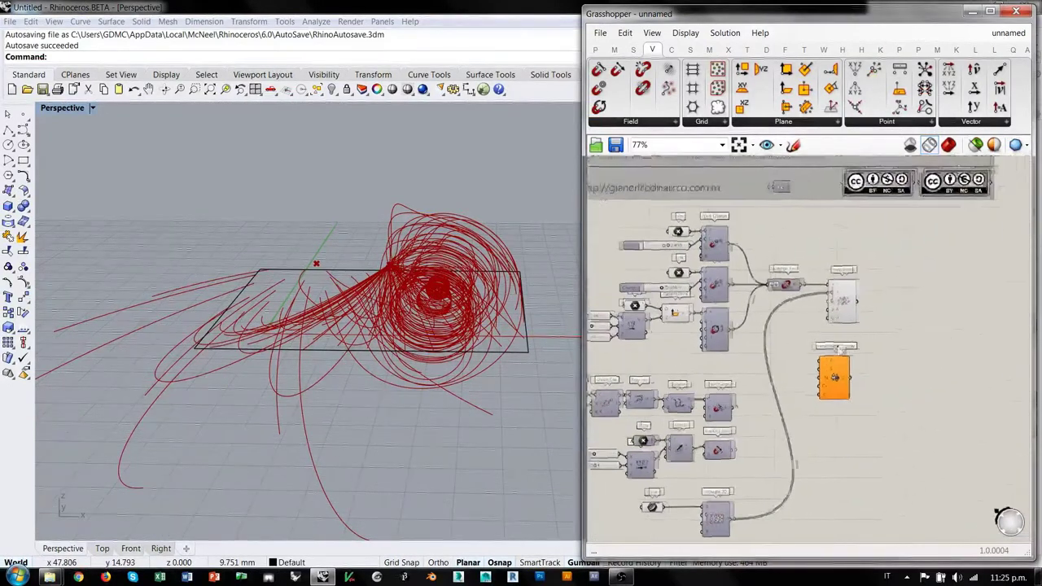
left_click_drag(823, 399, 838, 383)
left_click_drag(767, 230, 826, 358)
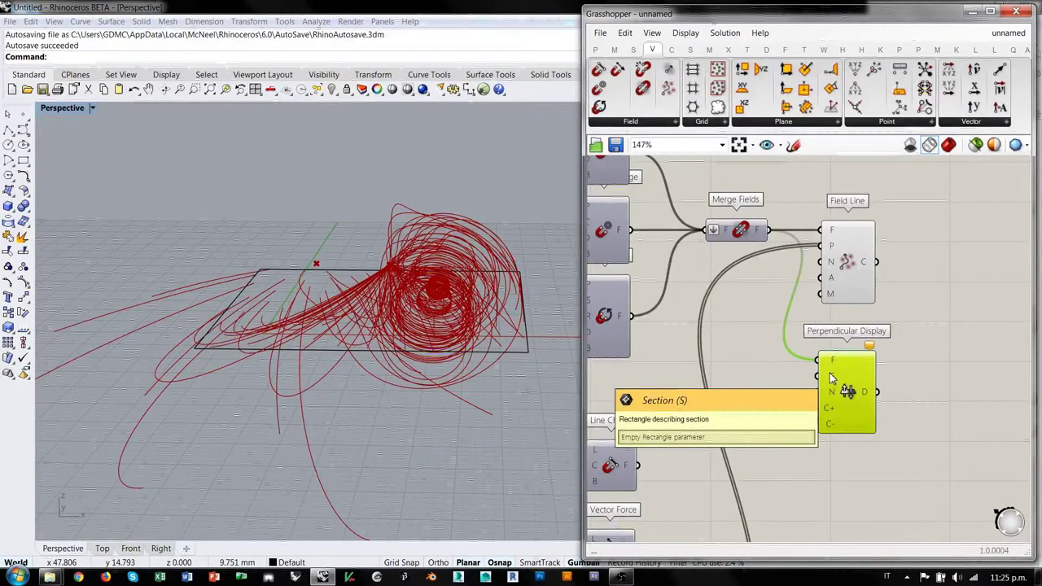
Shift the Curve parameter slightly away from Populate 2D and check its boundary rectangle in the viewport.
scroll(831, 379, "down", 3)
left_click(696, 408)
left_click_drag(696, 409, 685, 407)
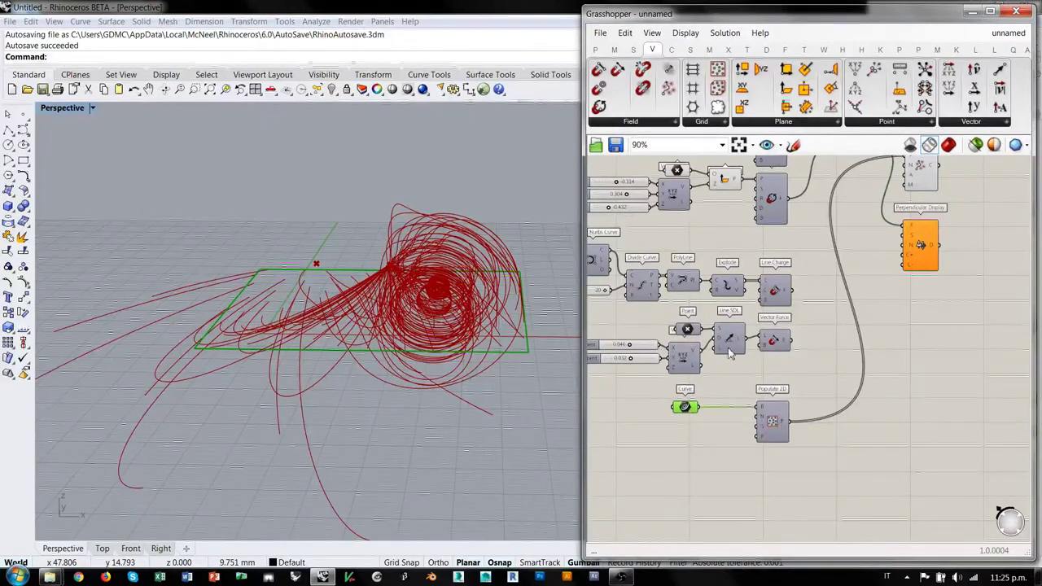
right_click_drag(491, 326, 453, 362)
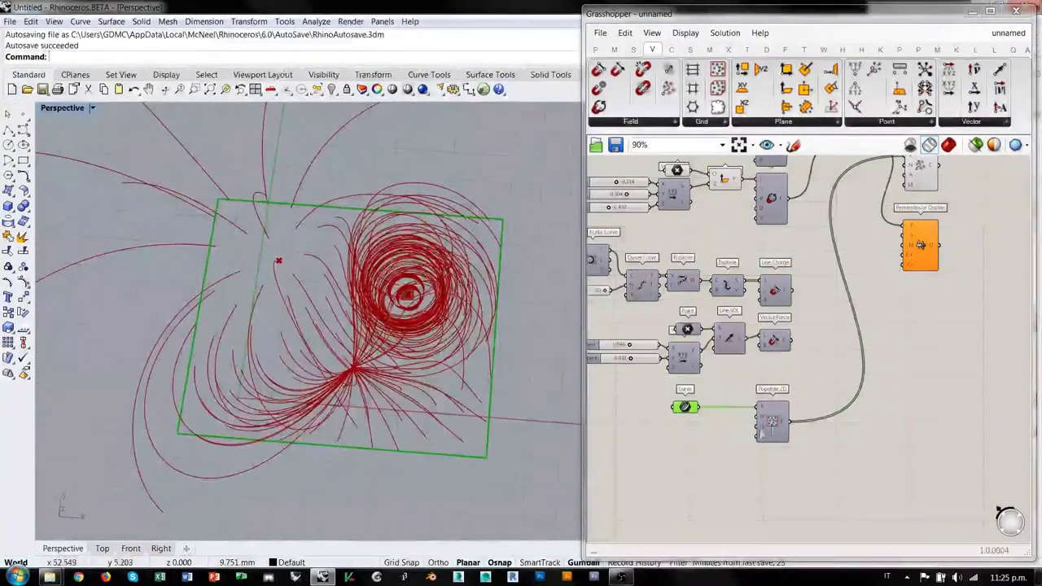
left_click(771, 421)
left_click(725, 458)
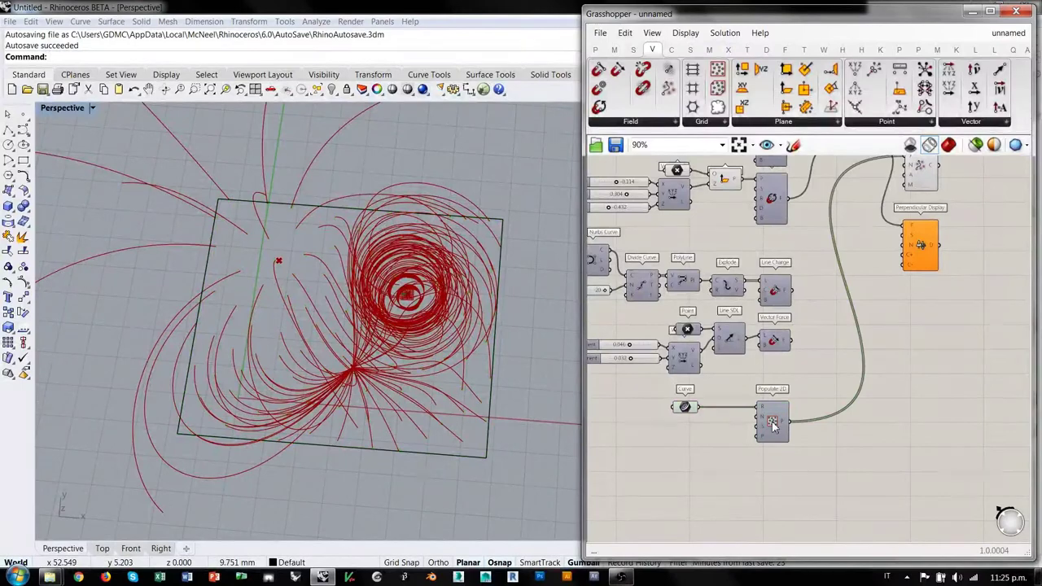
Internalise the boundary rectangle in the Curve parameter and delete the original curve from the Rhino model.
right_click_drag(436, 369, 423, 350)
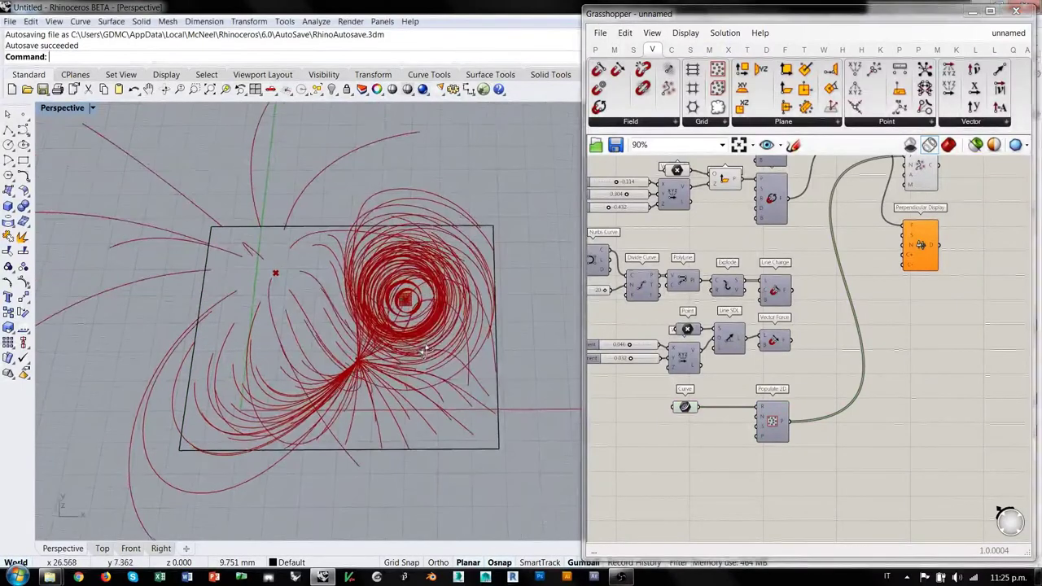
left_click(685, 408)
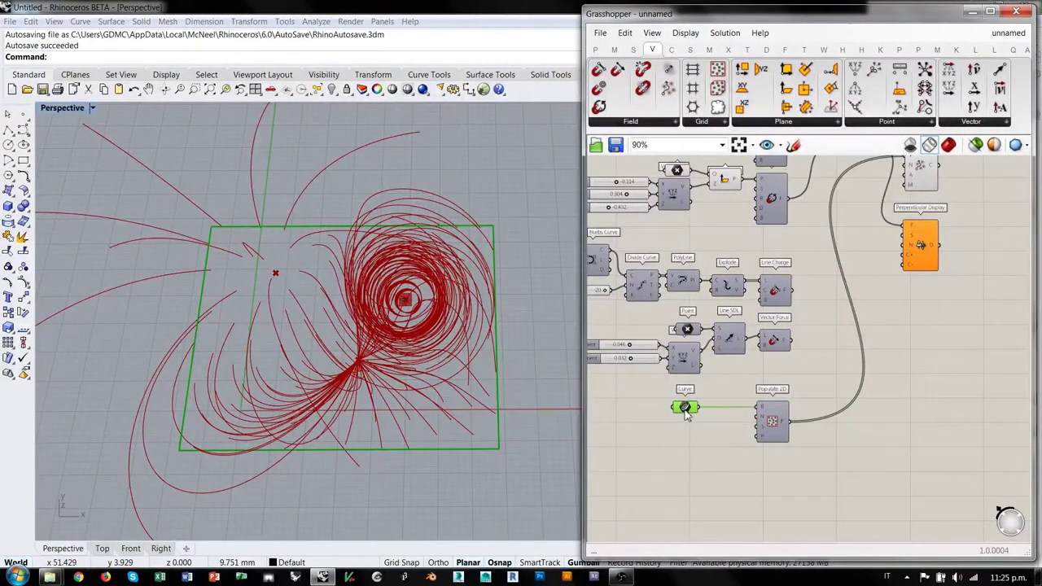
right_click(686, 412)
left_click(712, 527)
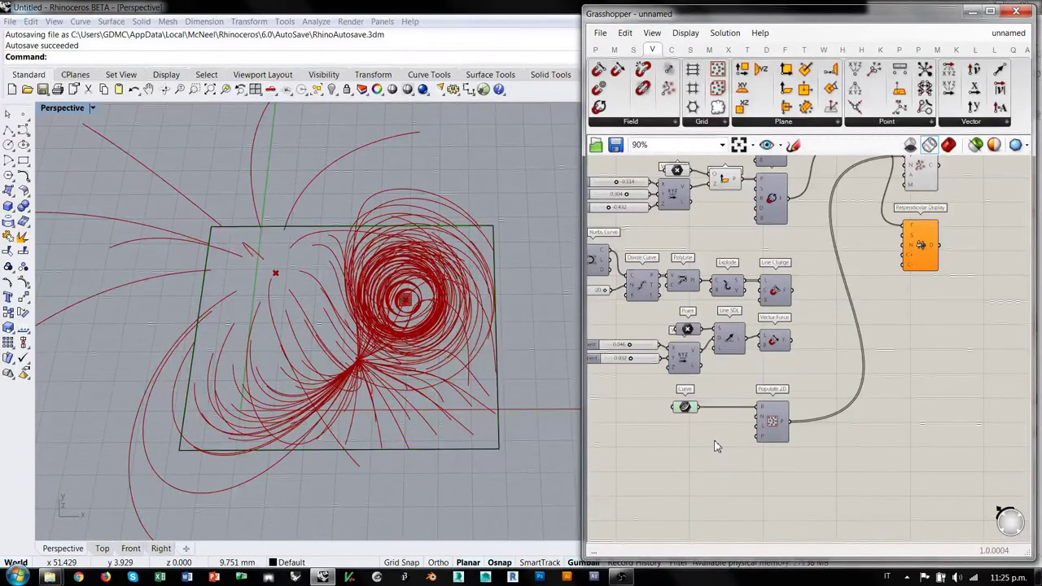
left_click(465, 453)
key("Delete")
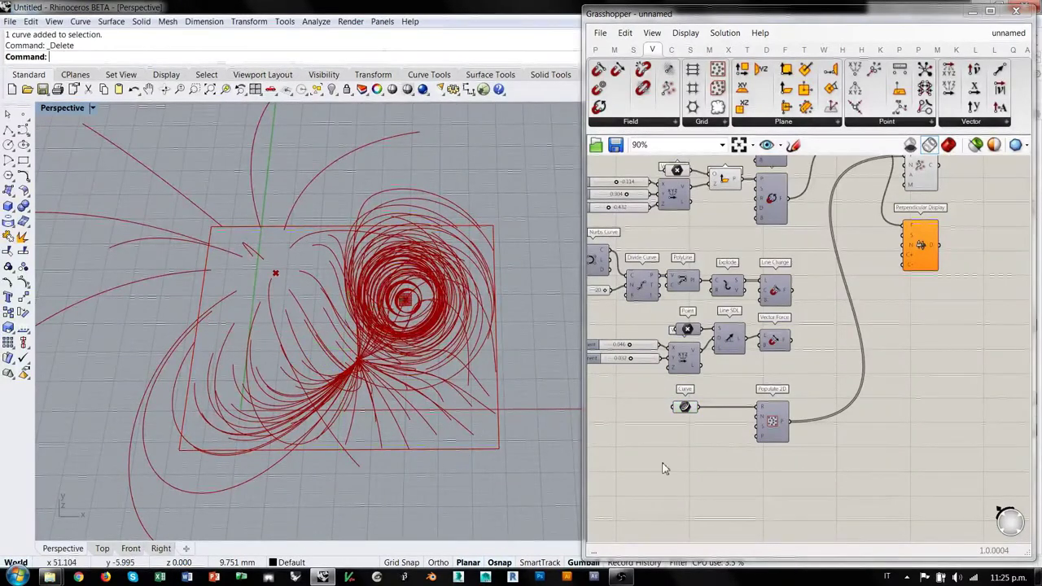
Add an Area component below Populate 2D and feed it from the Curve parameter.
double_click(758, 483)
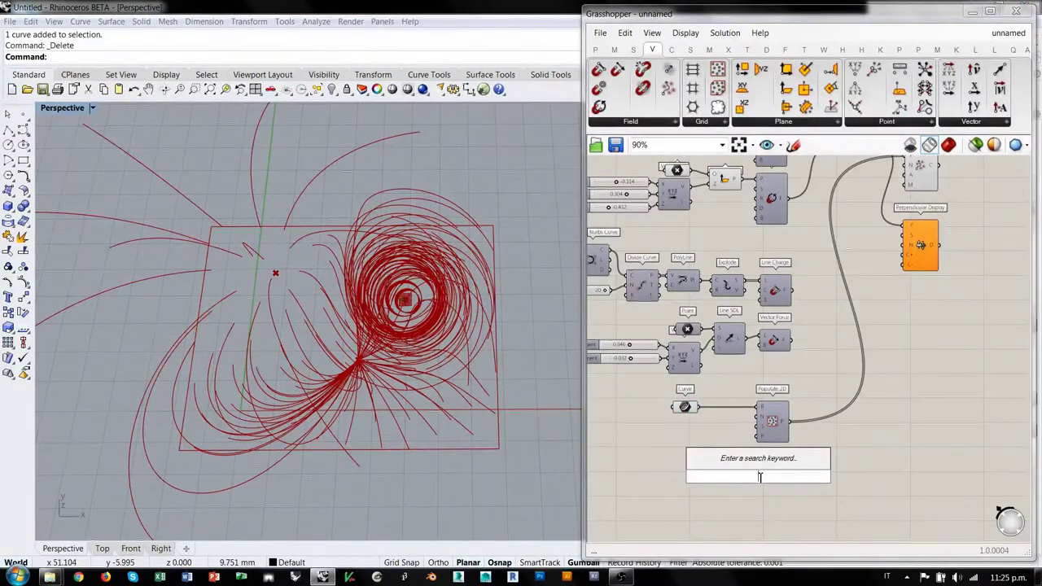
type("area")
key("Return")
left_click_drag(731, 458, 772, 462)
Copy Plane Normal with its Vector XYZ and sliders below Area, delete the copied Point parameter and use the area centroid as plane origin.
right_click_drag(684, 367, 793, 451)
left_click_drag(829, 304, 731, 274)
right_click_drag(832, 314, 751, 241)
left_click_drag(751, 193, 852, 512, "alt")
left_click(826, 465)
left_click(800, 497)
key("Delete")
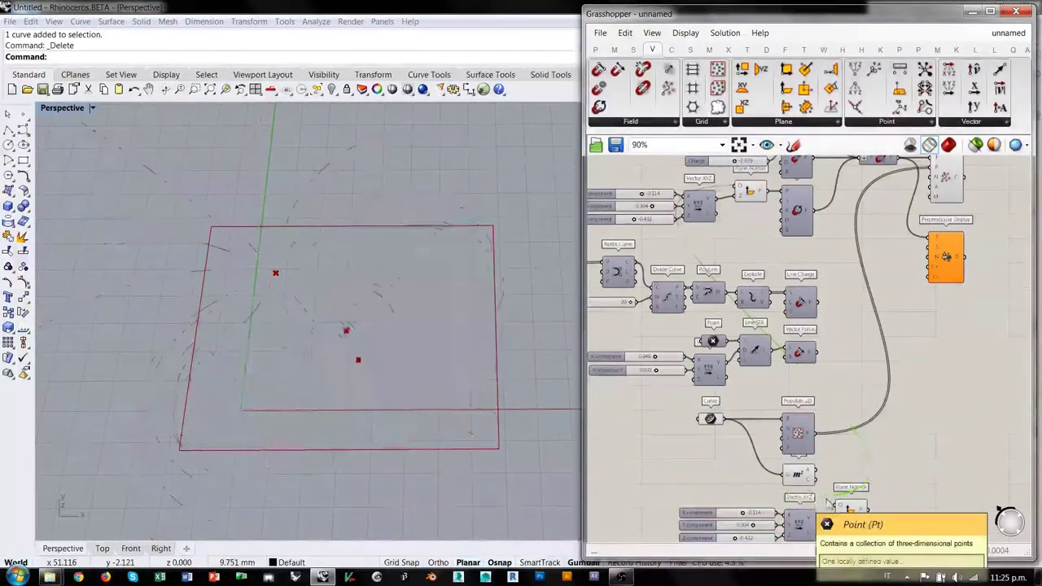
right_click_drag(826, 494, 822, 425)
Set the copied vector's component sliders to X 0.177, Y -0.827 and Z 0.288 to tilt the new plane.
mouse_move(381, 366)
right_mouse_down()
mouse_move(446, 391)
mouse_move(382, 352)
mouse_move(391, 358)
right_mouse_up()
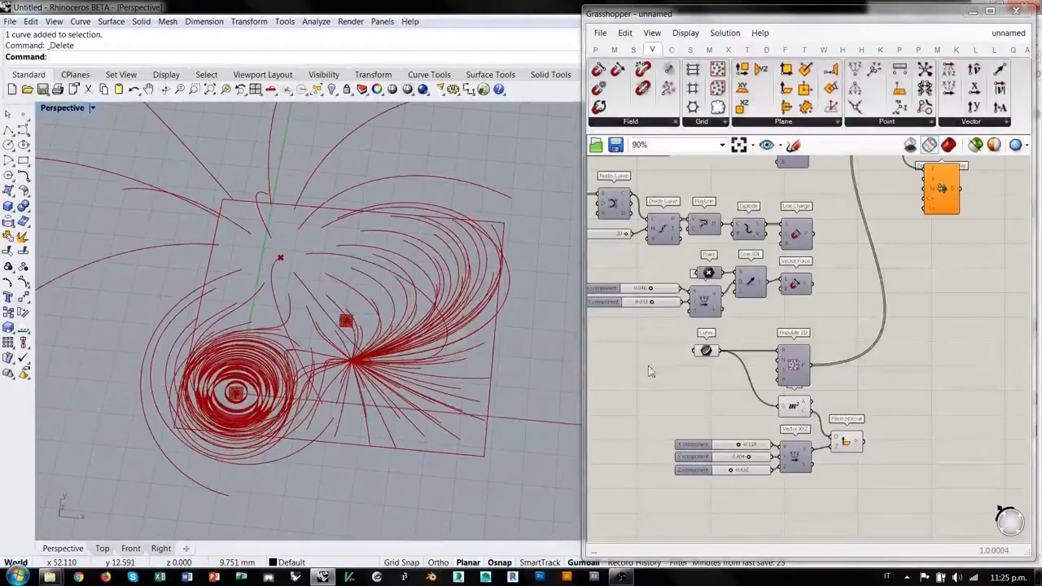
scroll(720, 469, "up", 4)
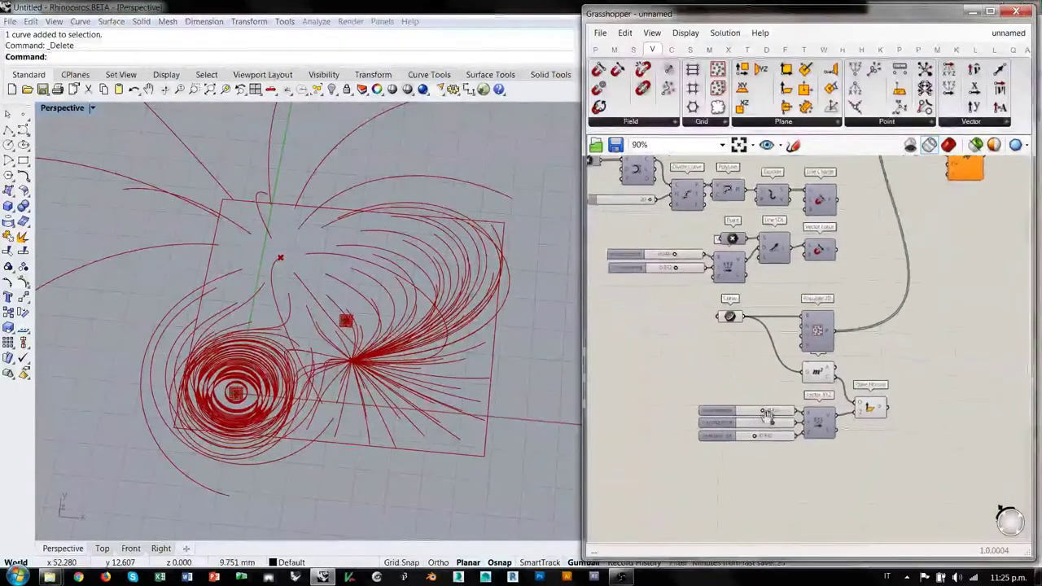
right_click_drag(400, 356, 391, 398)
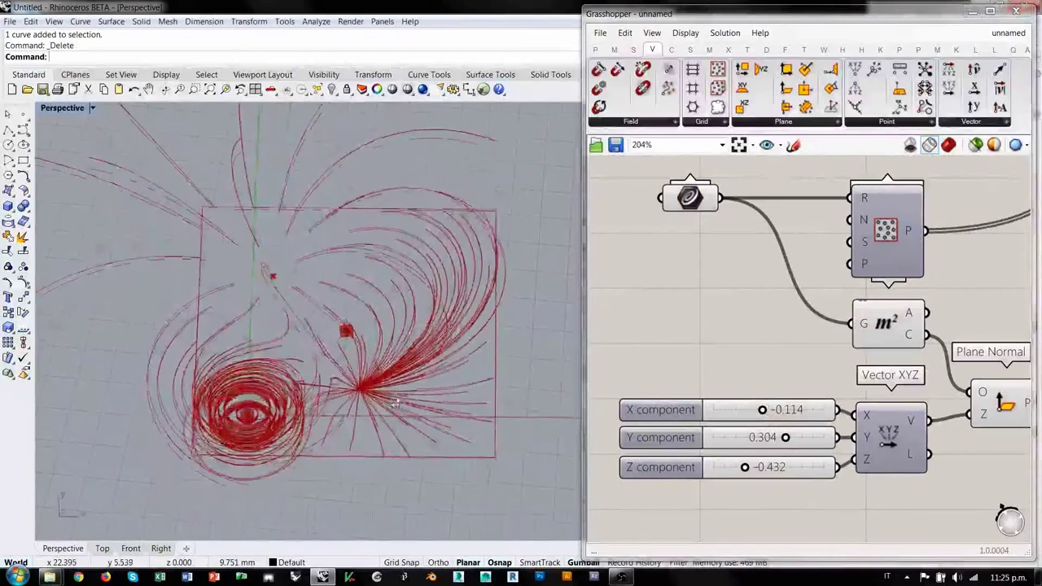
scroll(391, 399, "up", 2)
scroll(766, 414, "up", 1)
left_click_drag(767, 412, 794, 415)
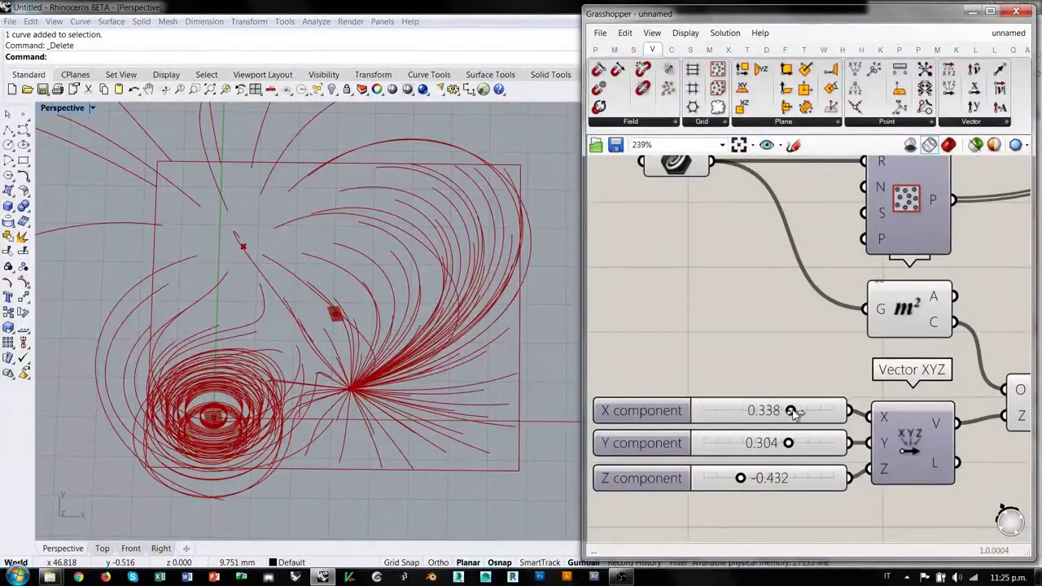
left_click_drag(771, 412, 735, 450)
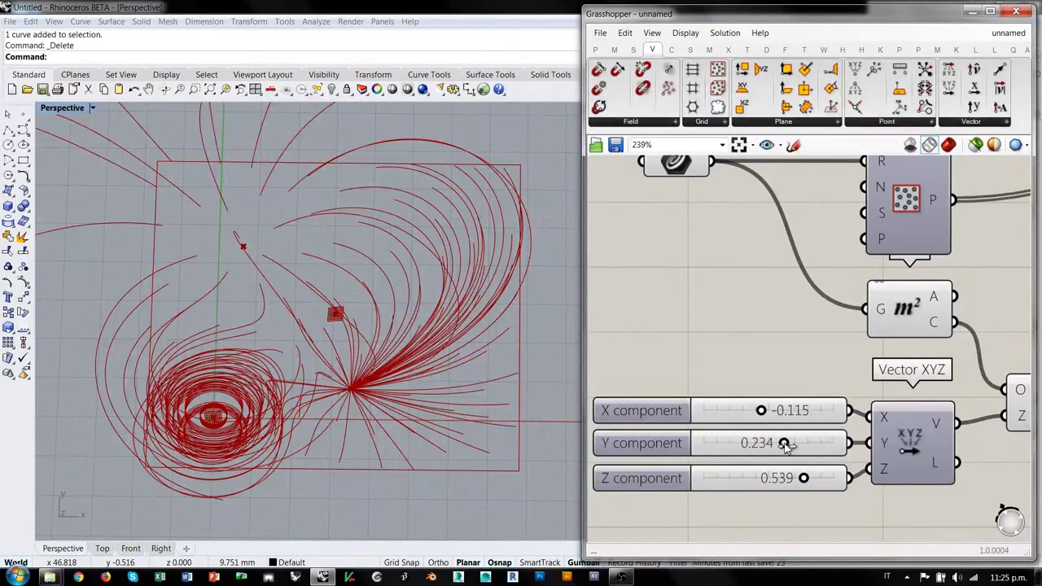
right_click_drag(521, 440, 366, 298)
left_click_drag(762, 412, 780, 413)
left_click_drag(804, 482, 788, 481)
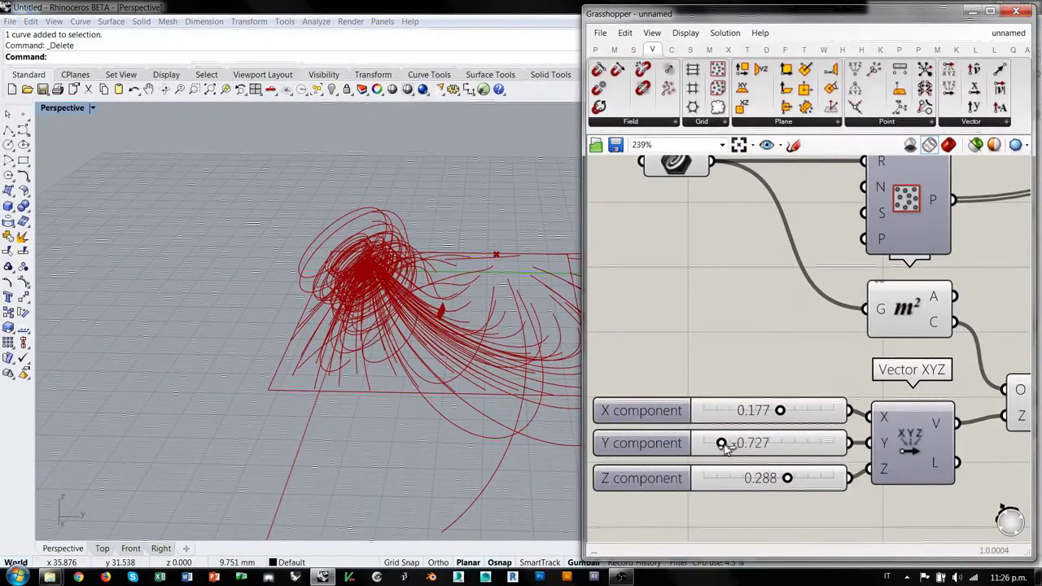
Move the copied Plane Normal component closer to Area and Vector XYZ, and check the plane's orientation in the viewport.
right_click_drag(351, 303, 423, 407)
scroll(416, 366, "down", 4)
right_click_drag(898, 381, 650, 357)
left_click_drag(824, 391, 802, 358)
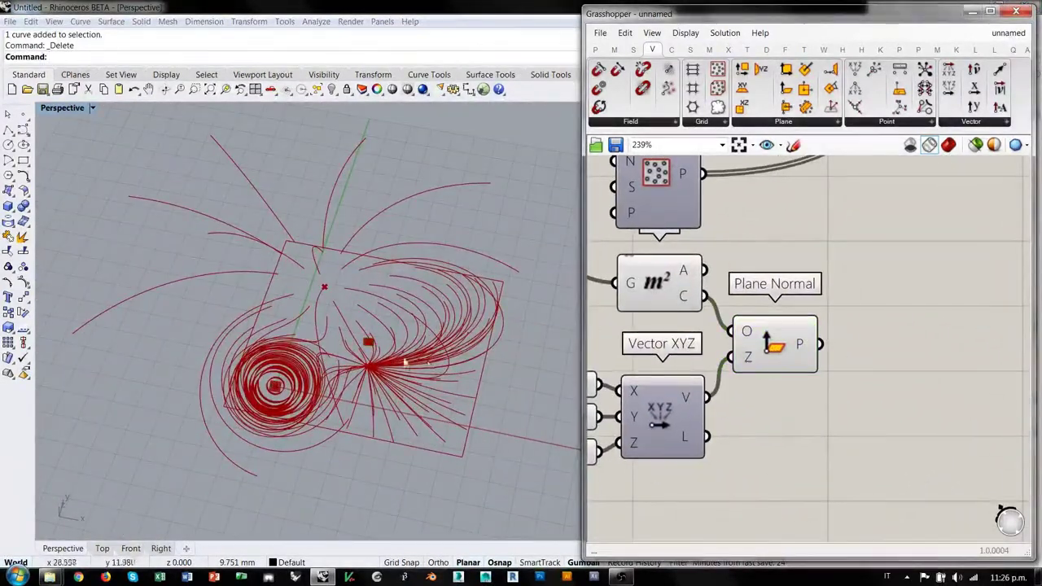
right_click_drag(407, 365, 442, 371)
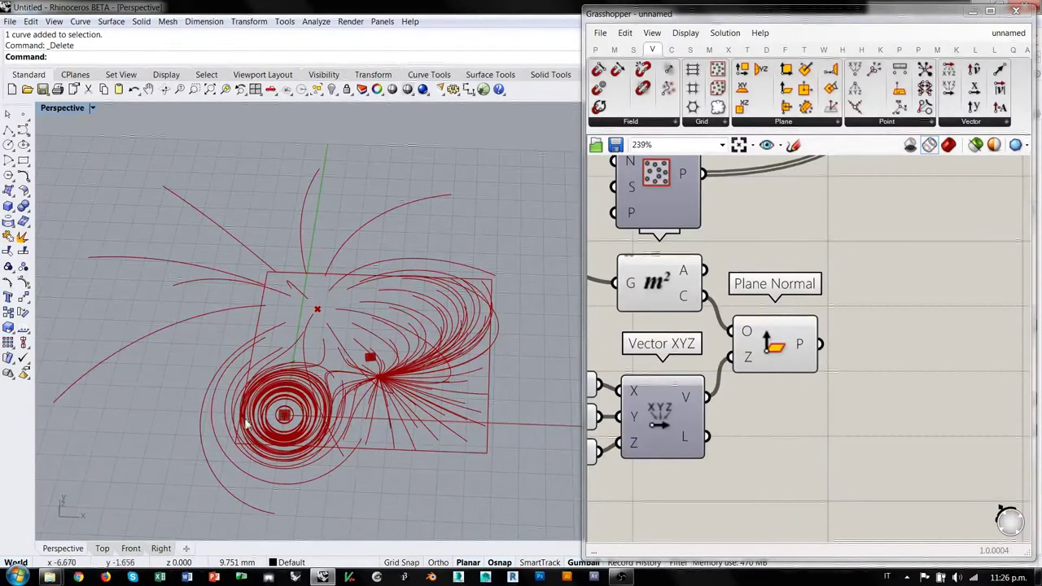
Add a Rectangle component fed by the copied Plane Normal and place it further away, leaving room for its size inputs.
double_click(879, 379)
type("rect")
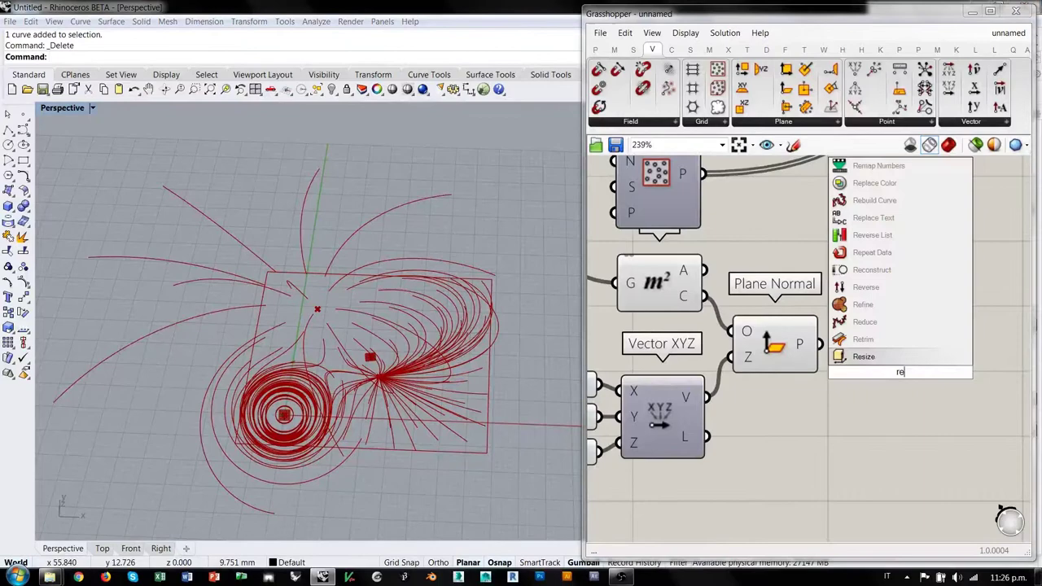
left_click(869, 322)
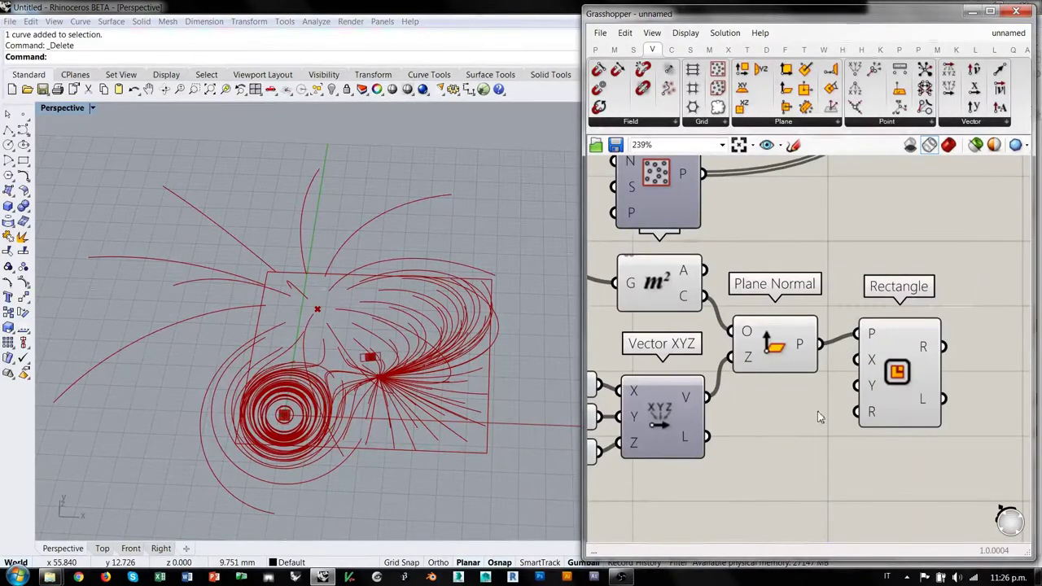
left_click_drag(878, 372, 933, 388)
right_click_drag(411, 369, 375, 371)
left_click_drag(951, 380, 992, 446)
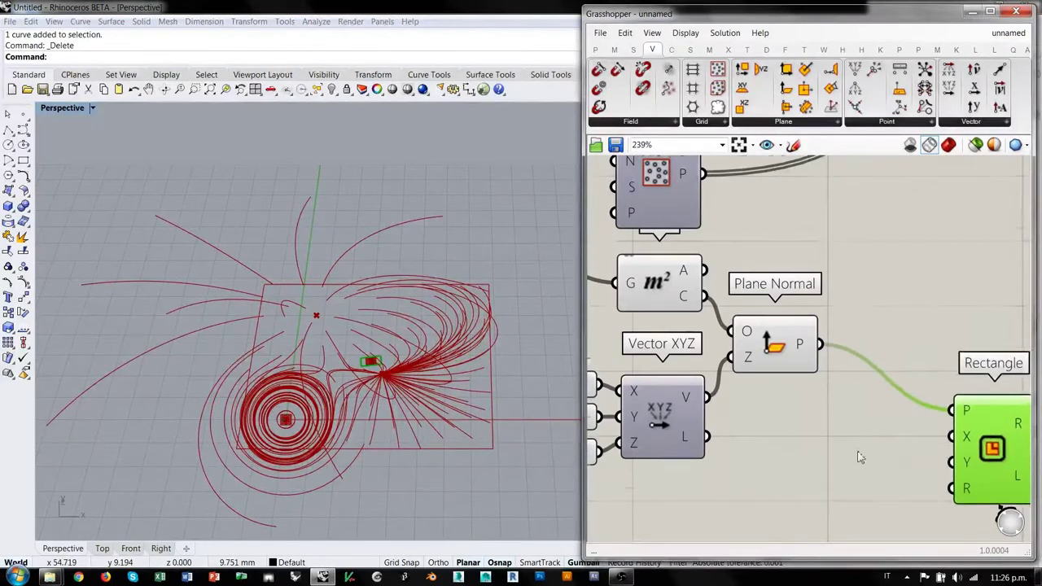
Add a Construct Domain component between Vector XYZ and the Rectangle component.
right_click_drag(809, 475, 798, 393)
left_click(797, 393)
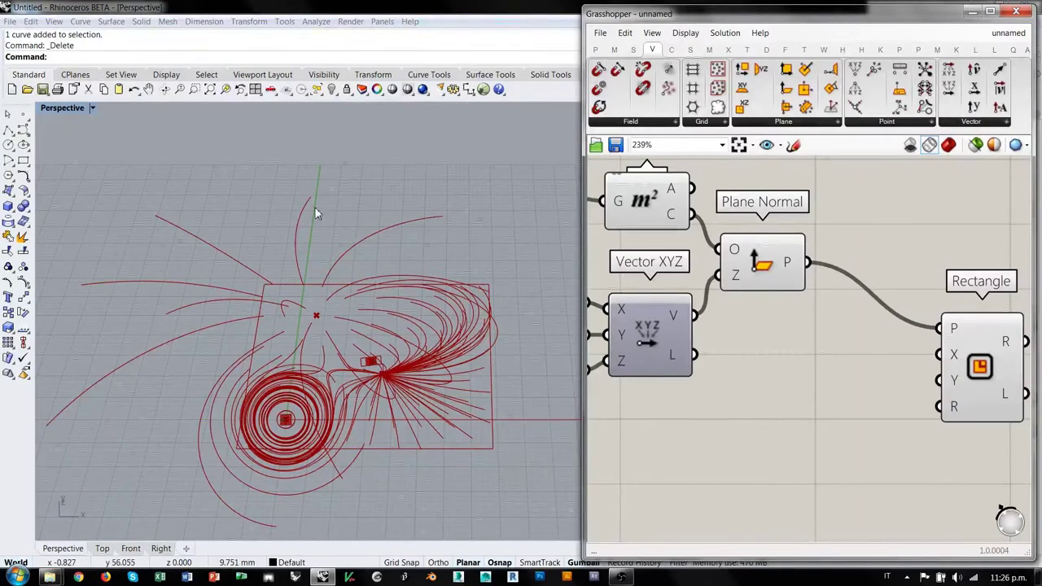
double_click(802, 468)
type("dom")
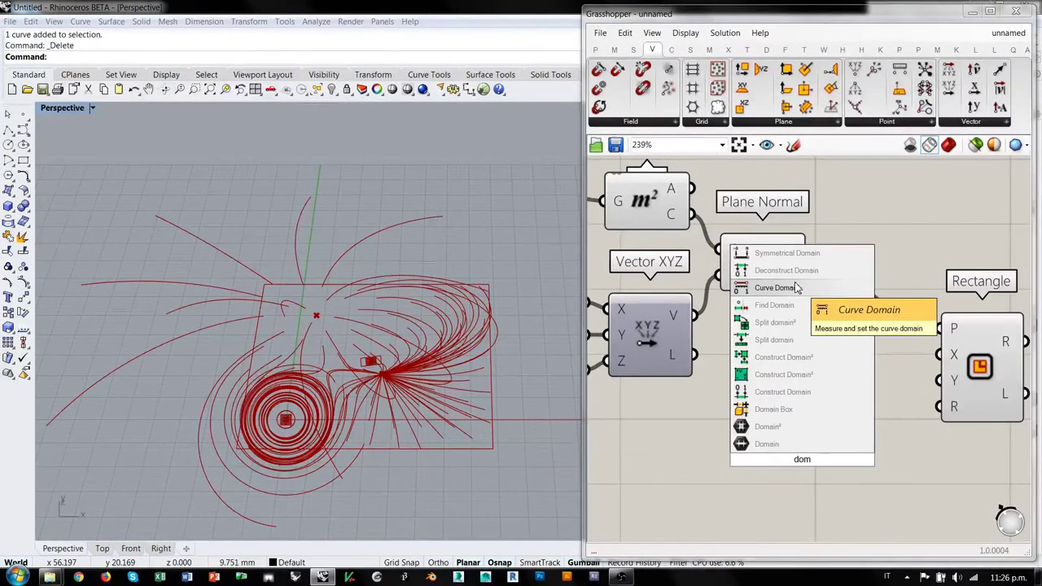
type("ain")
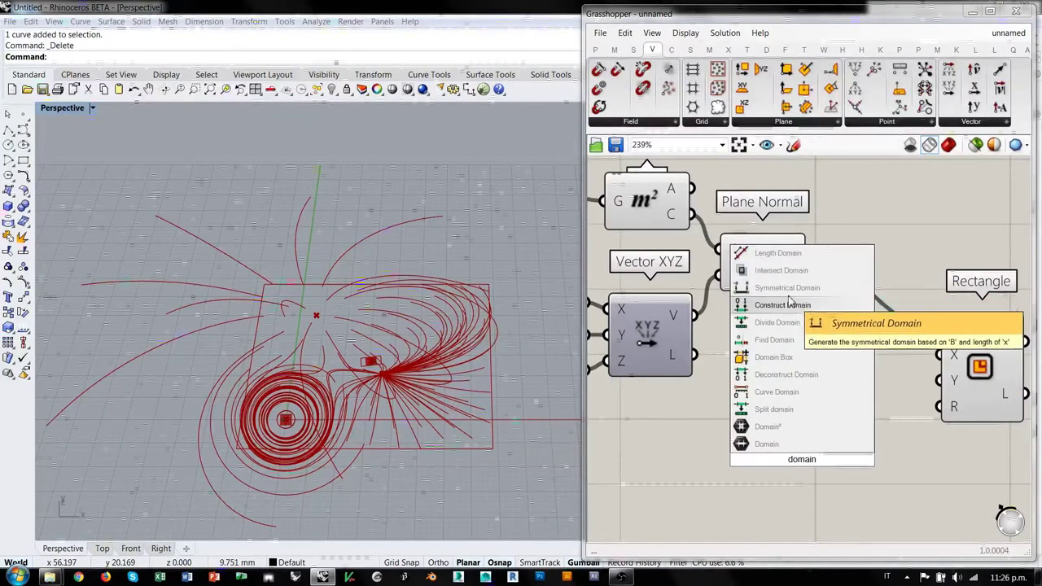
left_click(778, 309)
left_click_drag(796, 465, 826, 434)
Create a 50 to 100 integer slider set to 50 and connect it to both the start and end of Construct Domain.
right_click_drag(778, 464, 869, 433)
left_click(744, 434)
double_click(744, 434)
type("50<100")
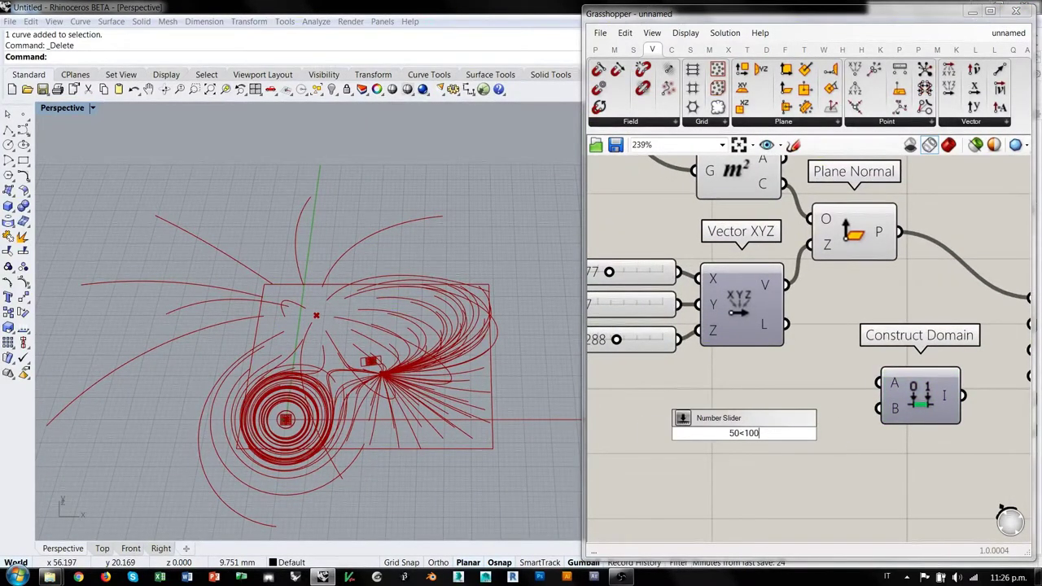
key("Return")
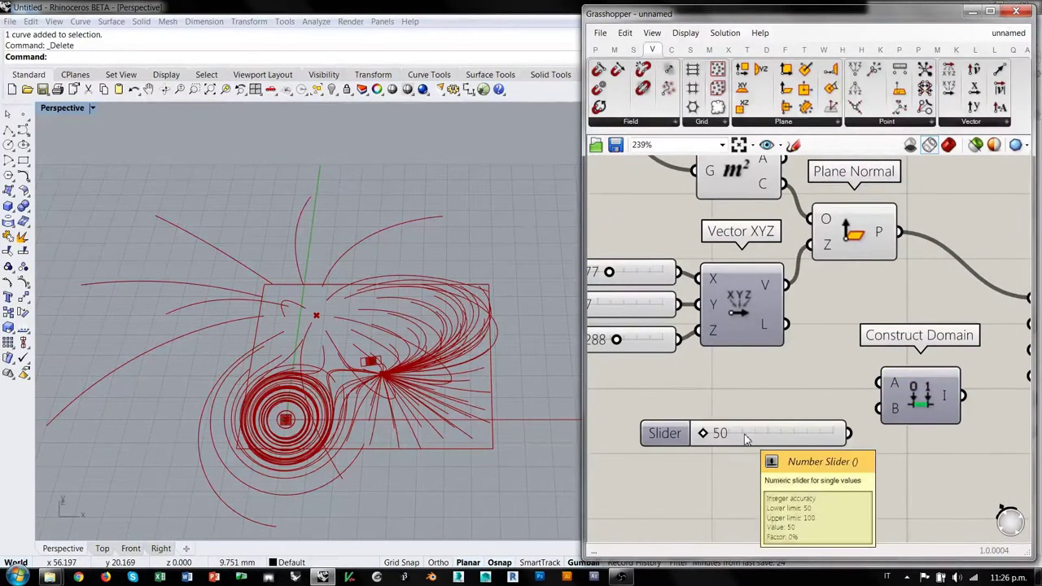
left_click_drag(777, 439, 739, 415)
left_click_drag(814, 410, 876, 383)
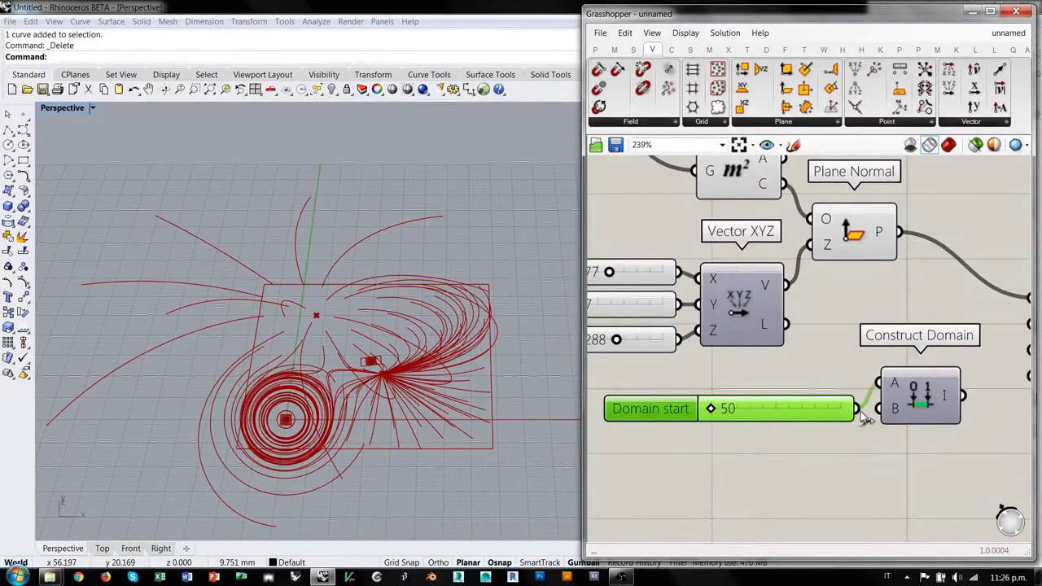
left_click_drag(831, 423, 804, 414)
Apply the expression -x to the start input A of Construct Domain.
right_click(894, 382)
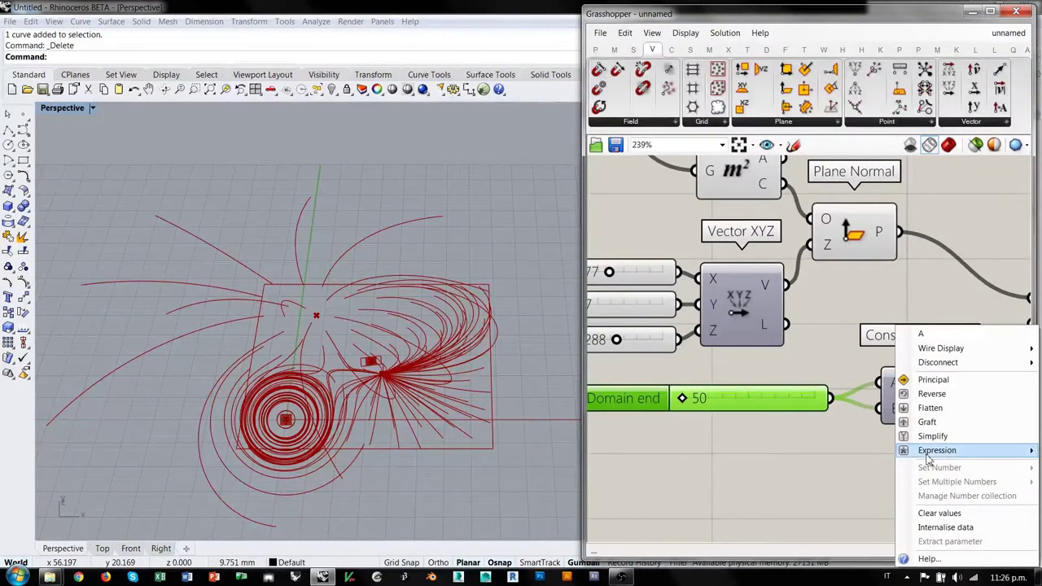
mouse_move(928, 450)
left_click(827, 464)
type("-x")
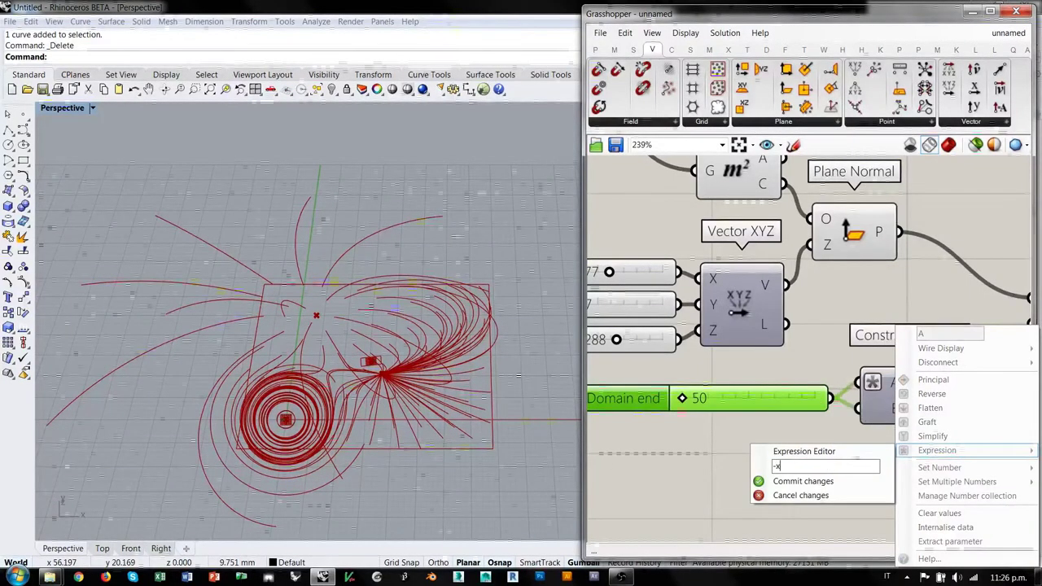
left_click(836, 341)
Connect the constructed domain to the Rectangle's X and Y size inputs and check the tilted rectangle in the viewport.
right_click_drag(835, 336, 705, 398)
left_click_drag(862, 428, 833, 460)
scroll(439, 353, "down", 4)
right_click_drag(380, 407, 562, 383)
right_click_drag(395, 389, 350, 389)
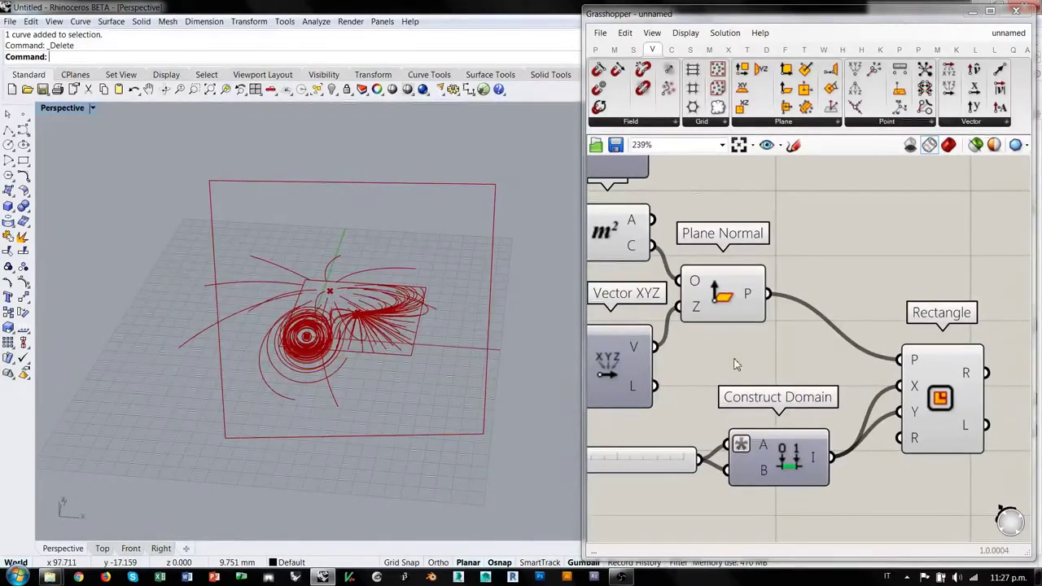
Move the Rectangle component down, closer to Construct Domain.
right_click_drag(729, 368, 633, 423)
scroll(759, 391, "down", 2)
left_click(801, 476)
right_click_drag(802, 476, 877, 452)
Turn off the preview of the copied Plane Normal and the Area component.
left_click(747, 340)
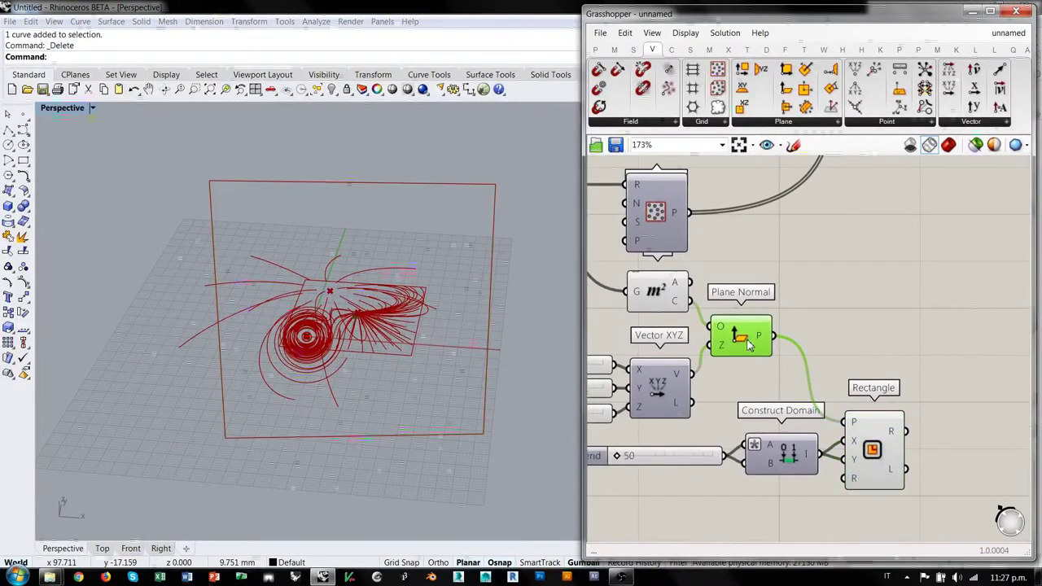
left_click(661, 308)
left_click(814, 290)
right_click_drag(378, 278, 130, 285)
Move Perpendicular Display near the Rectangle component and connect the rectangle output to its section input S.
scroll(786, 384, "down", 4)
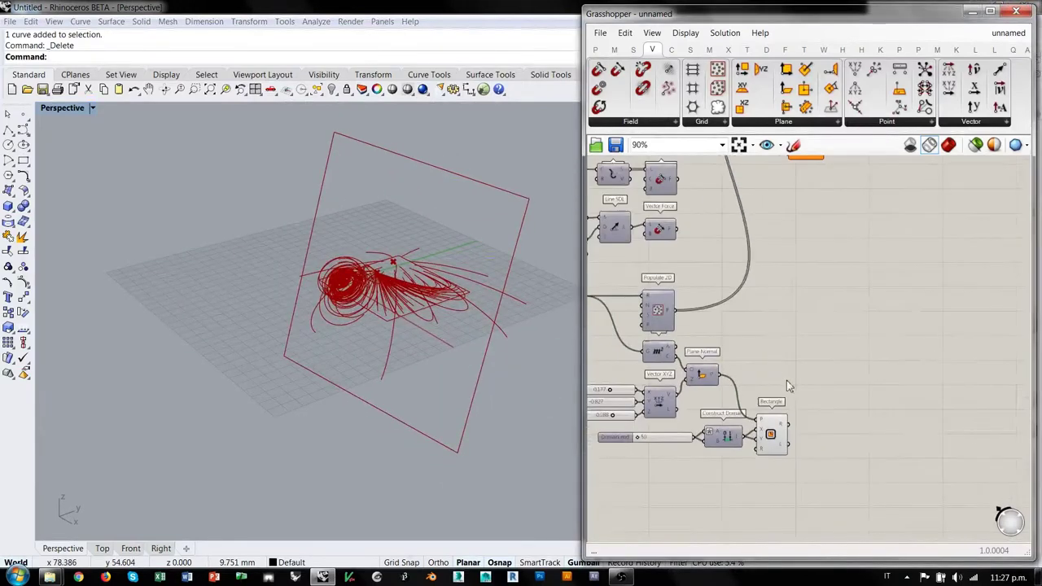
right_click_drag(786, 385, 772, 447)
left_click_drag(786, 214, 819, 397)
scroll(815, 435, "up", 2)
right_click_drag(795, 433, 813, 366)
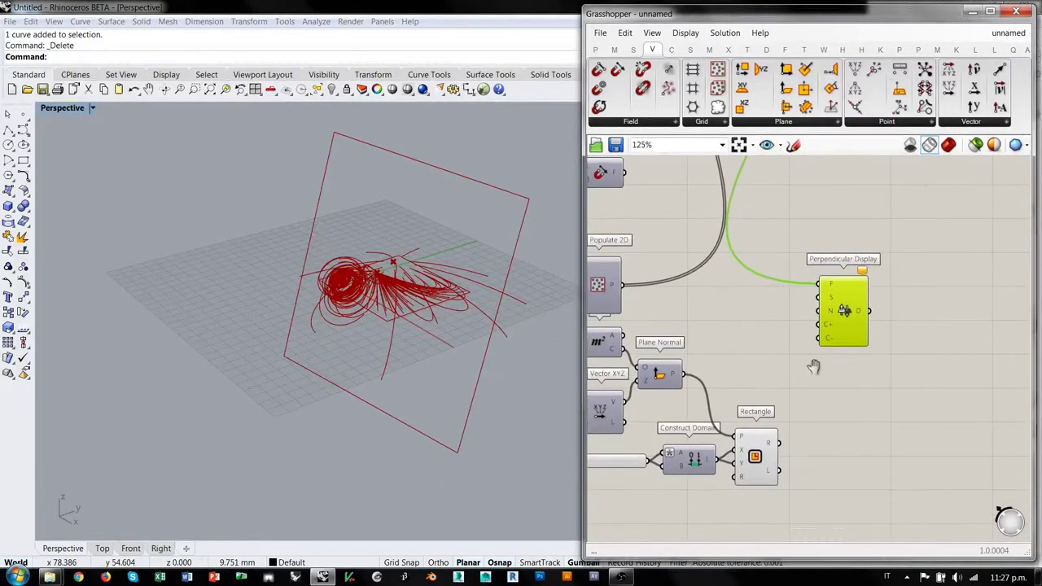
right_click_drag(805, 420, 825, 421)
left_click_drag(800, 446, 836, 305)
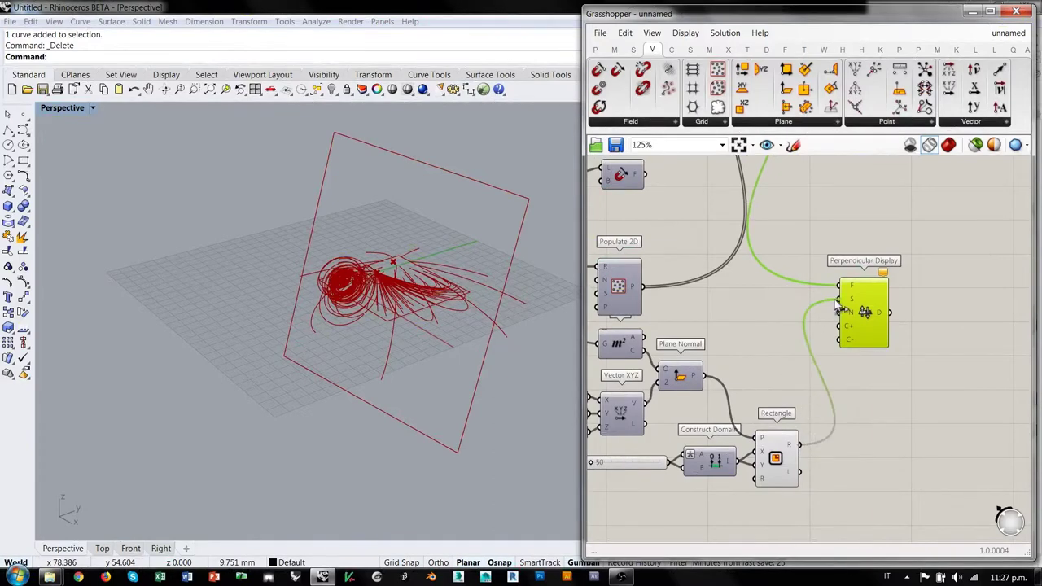
left_click(891, 407)
Switch the Grasshopper preview to shaded and examine the Perpendicular Display on the tilted rectangle in the viewport.
right_click_drag(498, 333, 480, 331)
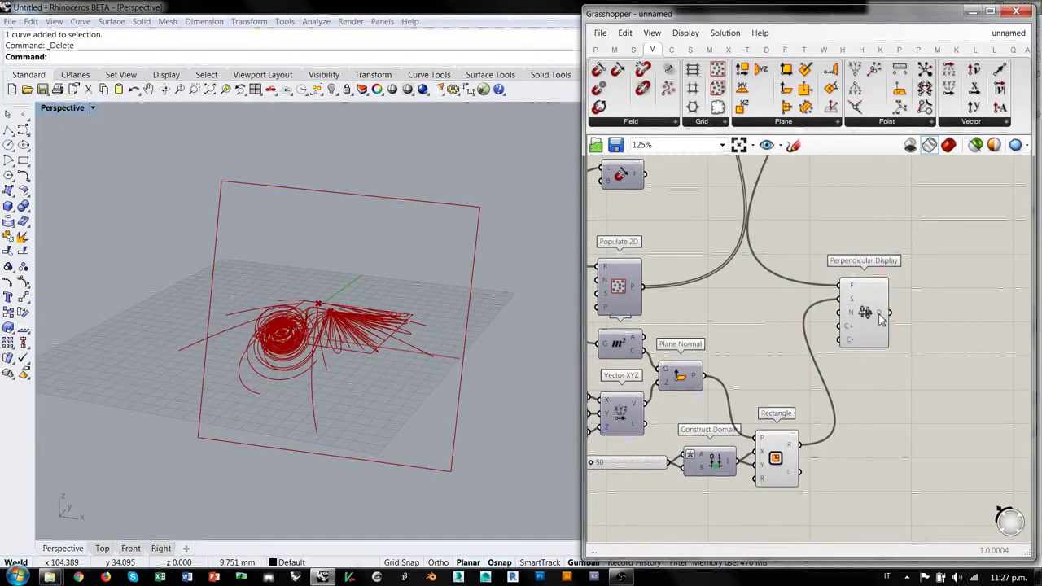
mouse_move(880, 320)
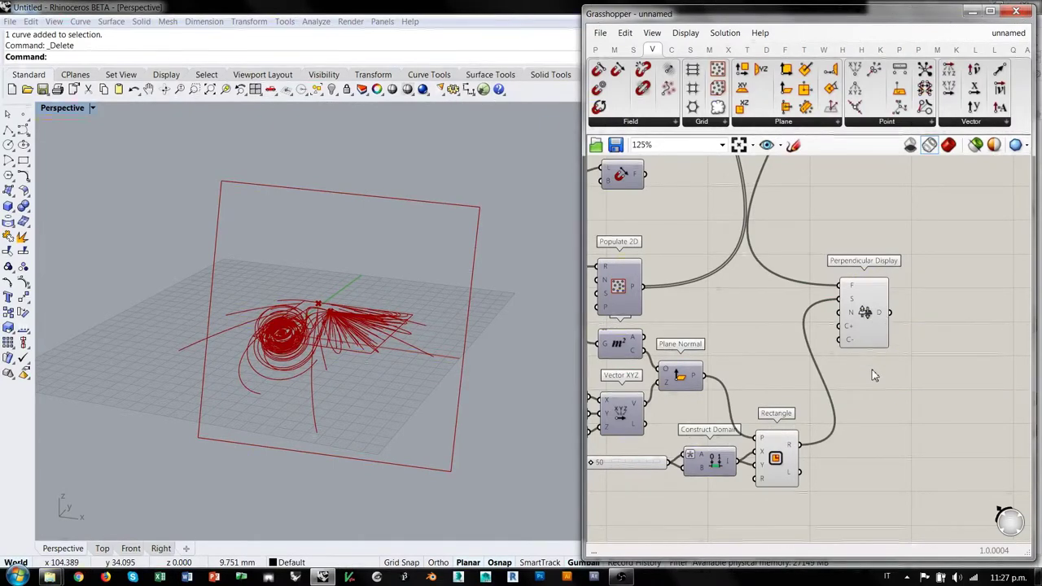
right_click_drag(416, 288, 399, 342)
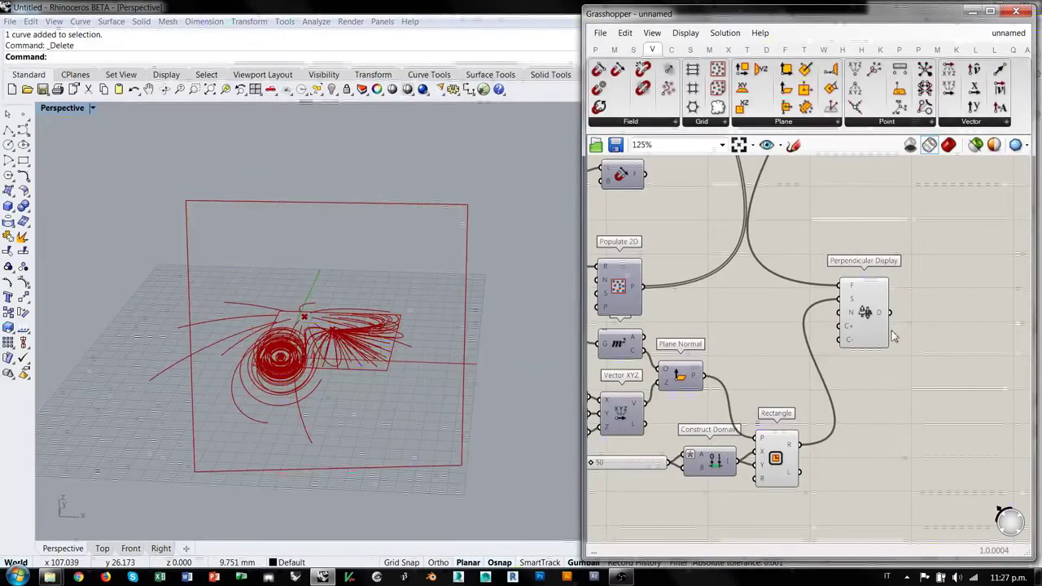
left_click(949, 146)
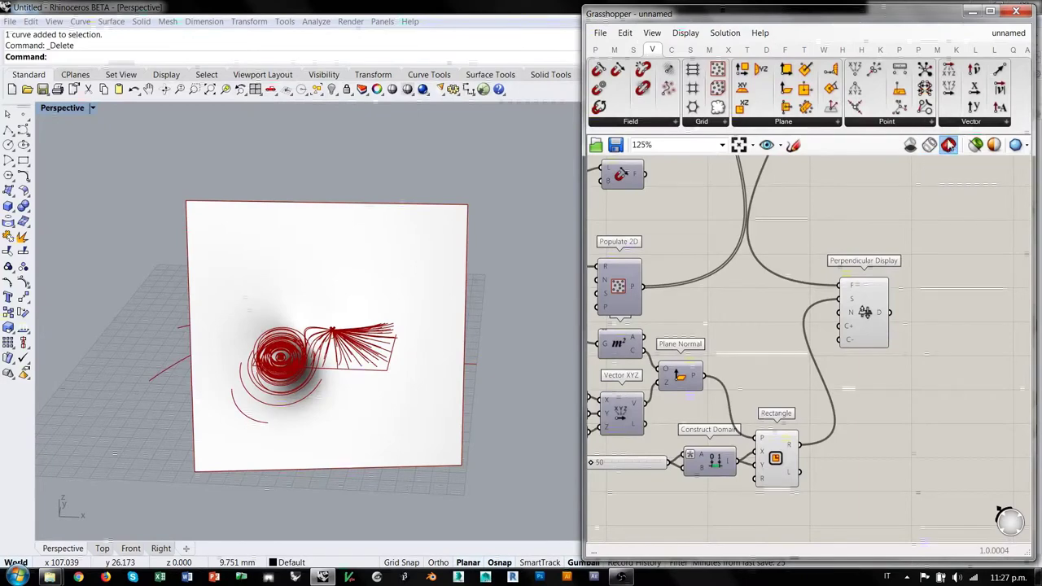
mouse_move(348, 308)
right_mouse_down()
mouse_move(353, 296)
mouse_move(440, 281)
mouse_move(398, 338)
mouse_move(274, 425)
right_mouse_up()
scroll(398, 338, "up", 4)
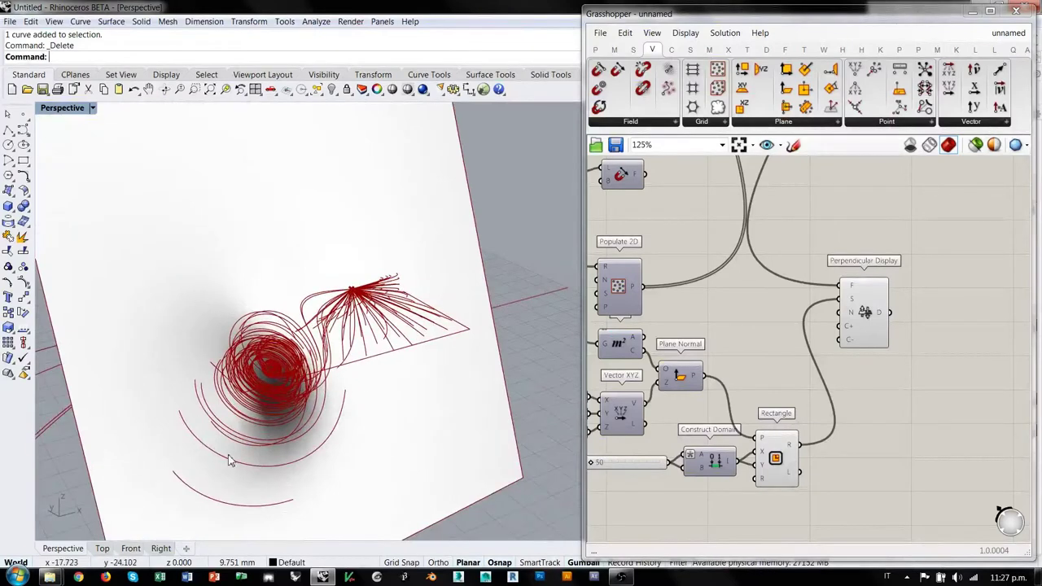
Lower the minimum limit of the Domain end slider and set the slider to 28.
right_click_drag(182, 301, 270, 365)
scroll(213, 285, "down", 4)
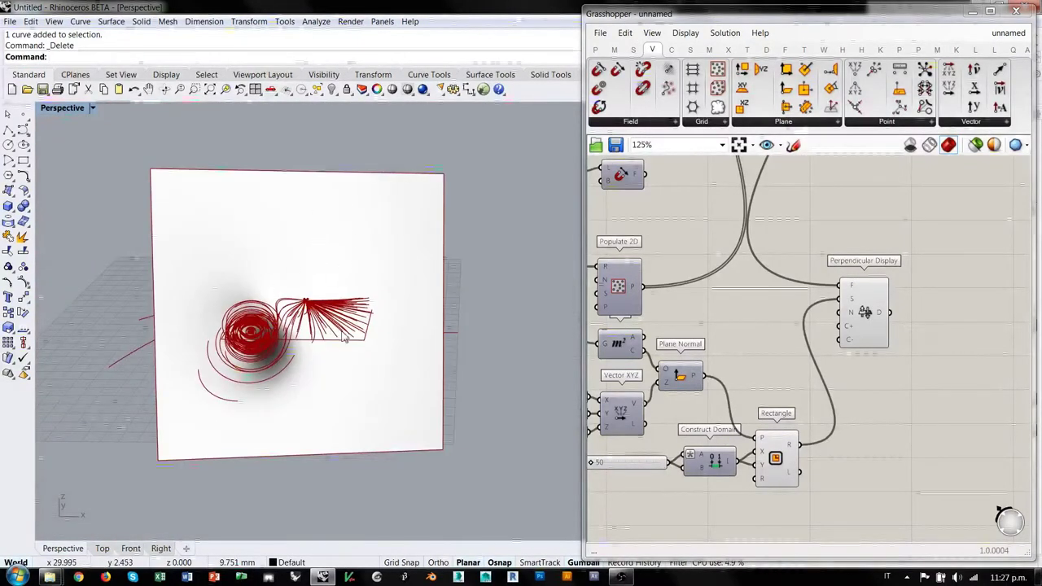
mouse_move(302, 398)
right_mouse_down()
mouse_move(395, 338)
mouse_move(381, 362)
right_mouse_up()
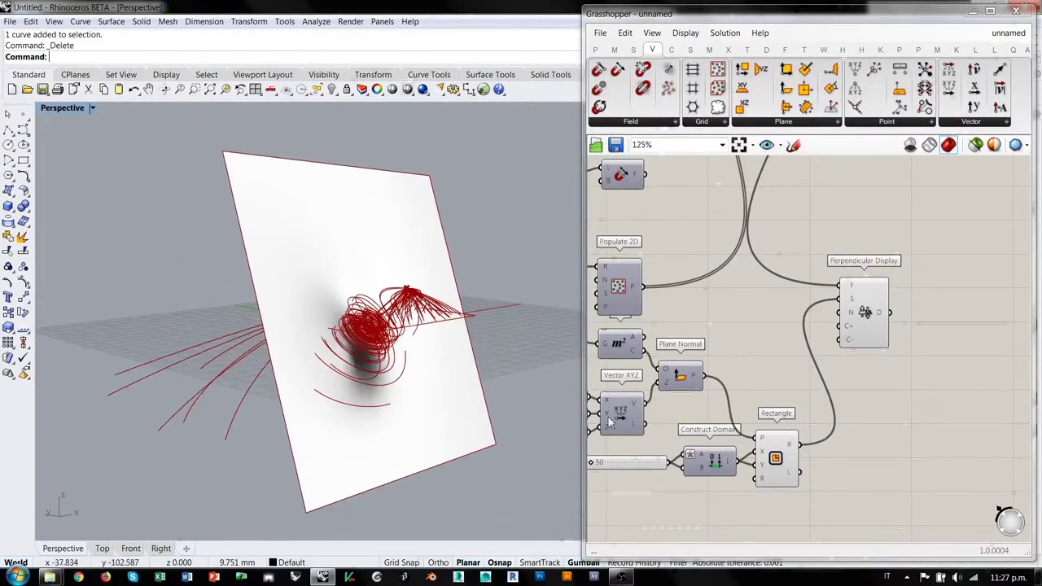
right_click_drag(611, 419, 789, 390)
double_click(716, 399)
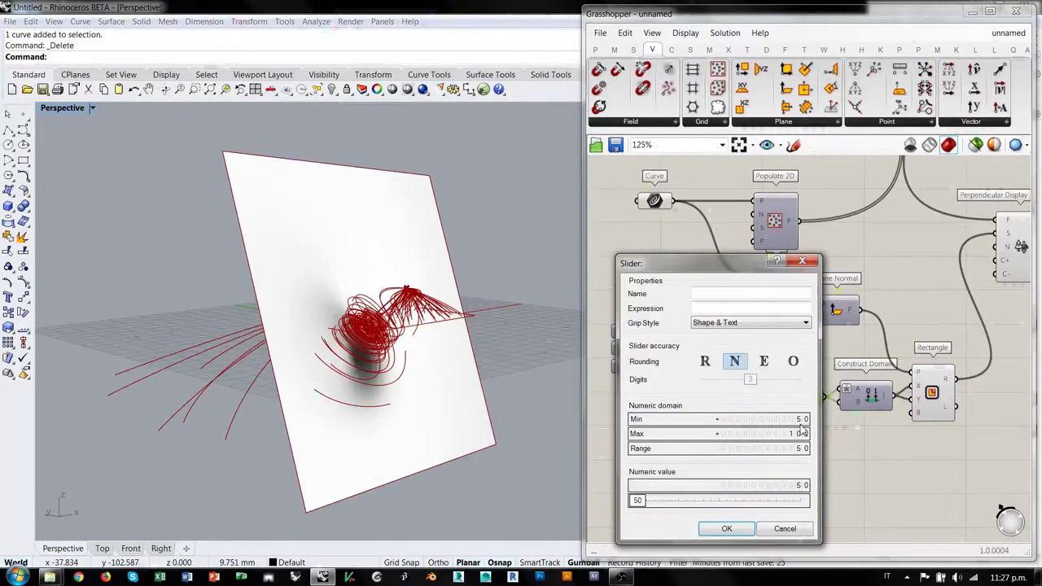
left_click_drag(800, 421, 796, 457)
left_click(727, 529)
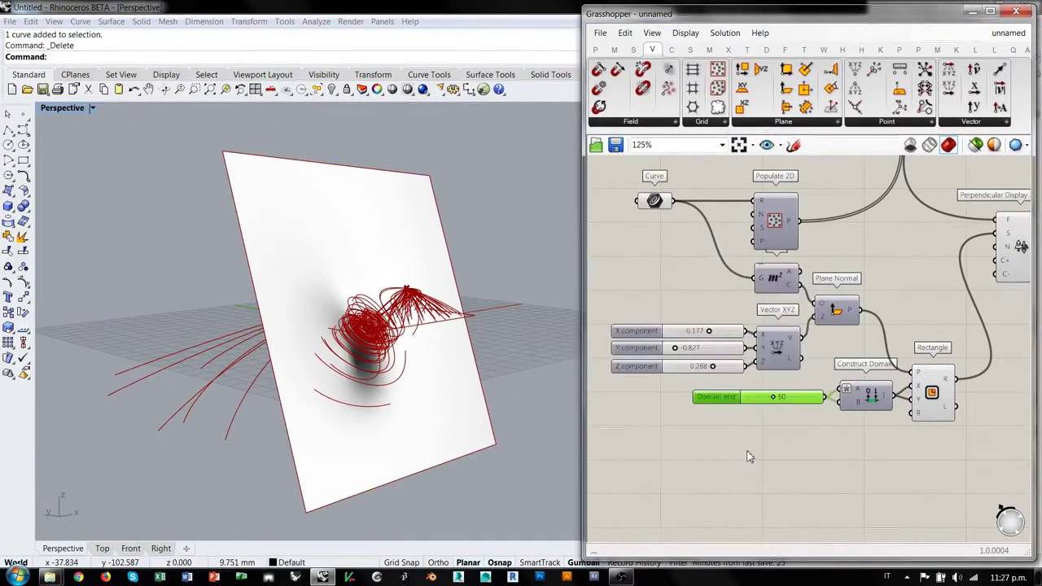
left_click_drag(775, 402, 754, 397)
left_click(788, 450)
Set the X component slider of Vector XYZ to -0.658 and examine the newly tilted display rectangle.
right_click_drag(423, 391, 399, 319)
scroll(804, 343, "up", 5)
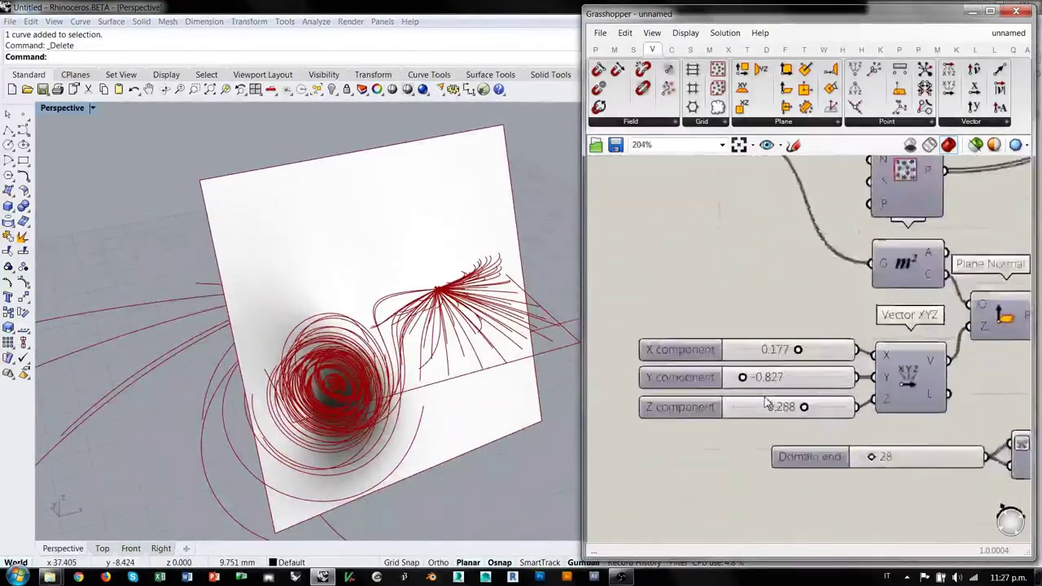
mouse_move(804, 342)
left_mouse_down()
mouse_move(744, 344)
mouse_move(727, 357)
mouse_move(861, 356)
mouse_move(697, 355)
mouse_move(752, 344)
left_mouse_up()
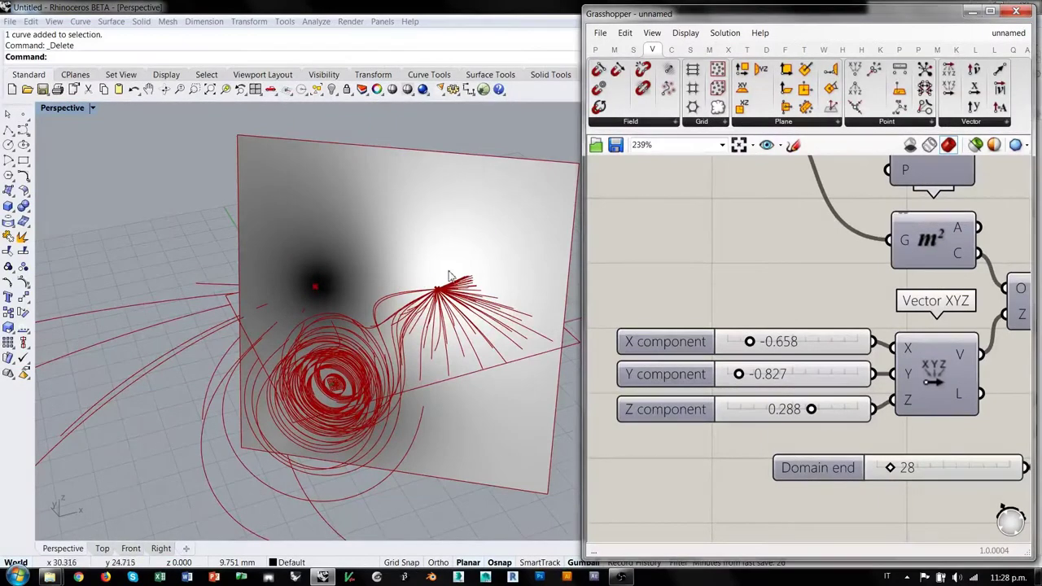
right_click_drag(382, 346, 376, 295)
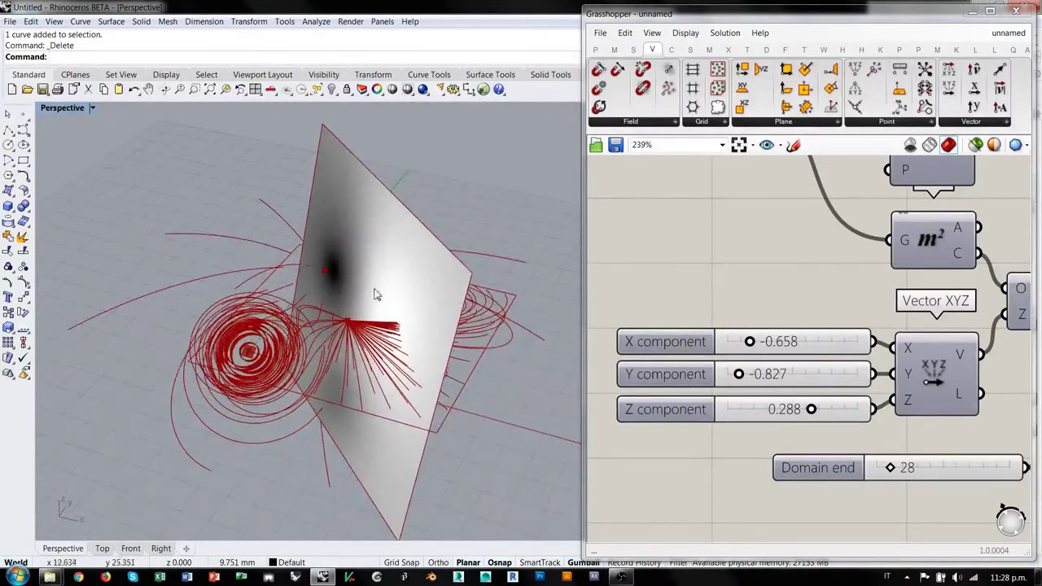
Move the Perpendicular Display component further up to clear space above the Rectangle component.
right_click_drag(817, 329, 741, 342)
scroll(693, 367, "down", 3)
right_click_drag(874, 361, 749, 357)
right_click_drag(827, 340, 759, 402)
left_click_drag(846, 360, 852, 314)
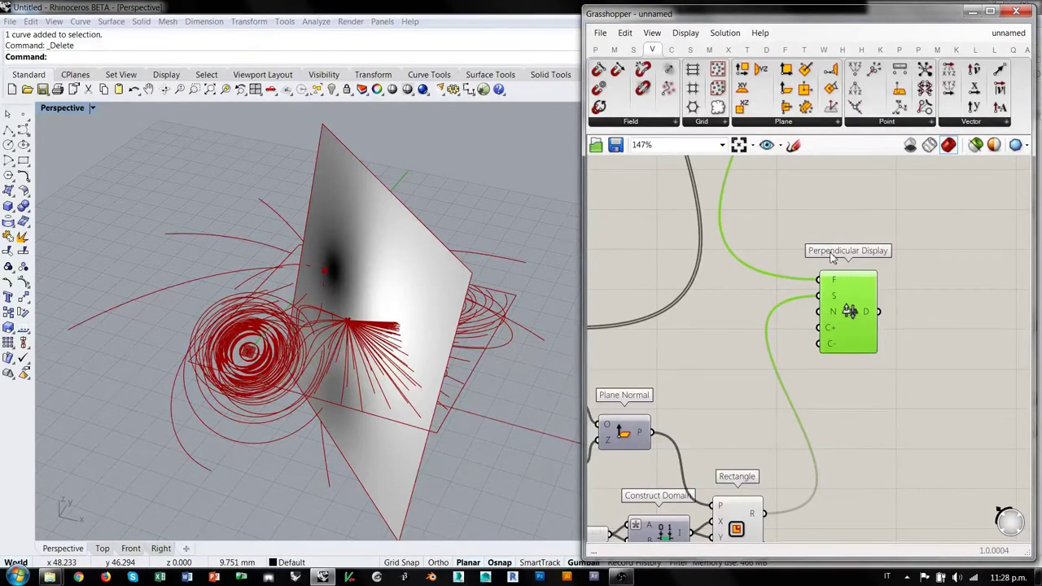
right_click_drag(861, 306, 906, 273)
right_click_drag(791, 266, 810, 311)
right_click_drag(358, 288, 457, 290)
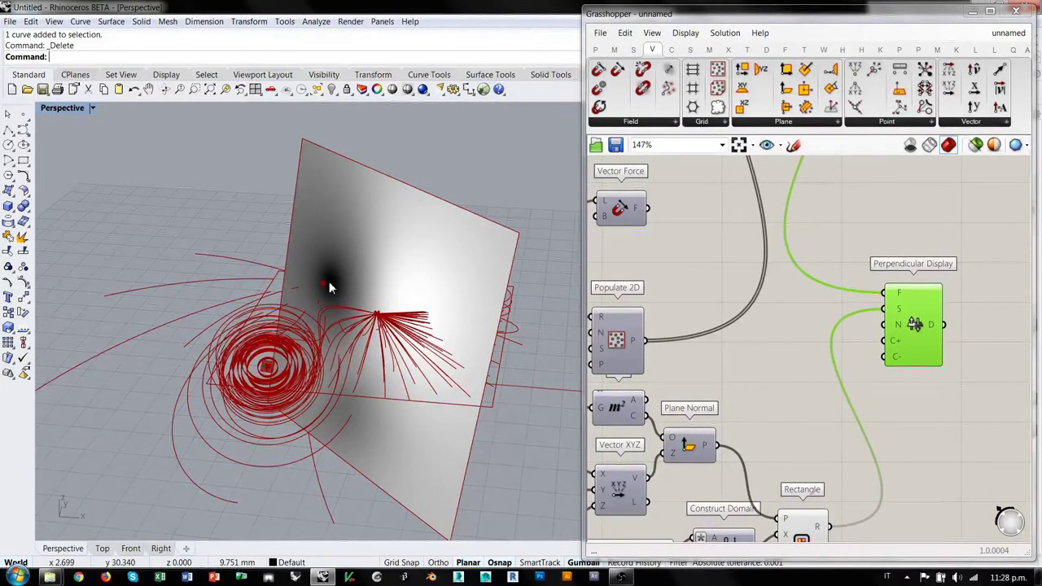
right_click_drag(822, 414, 801, 329)
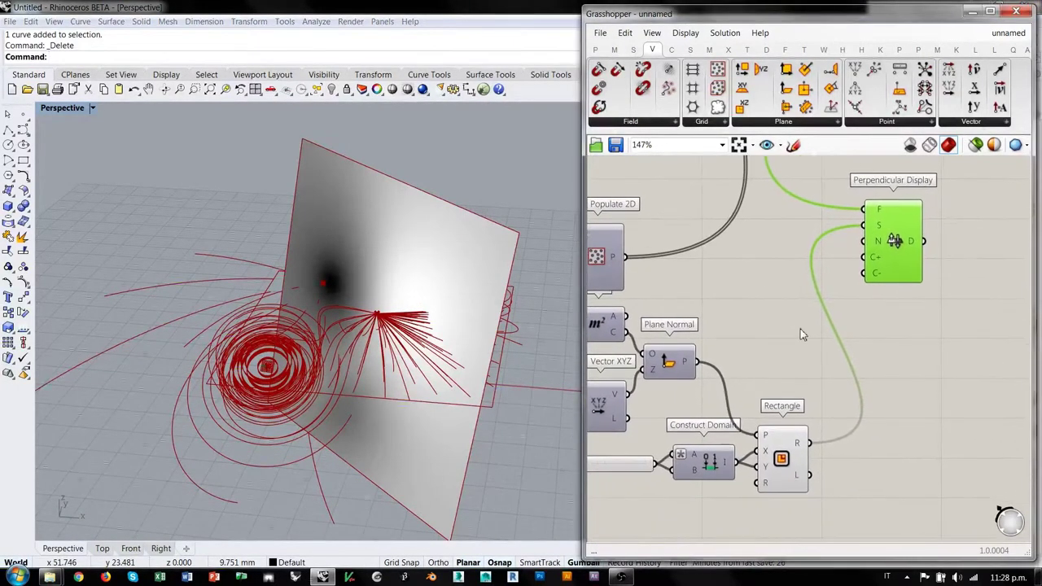
double_click(832, 324)
type("Eva")
left_click(851, 352)
key("ctrl+z")
Add an Evaluate Surface component and place it beside the Rectangle component, below Perpendicular Display.
double_click(861, 359)
type("eval")
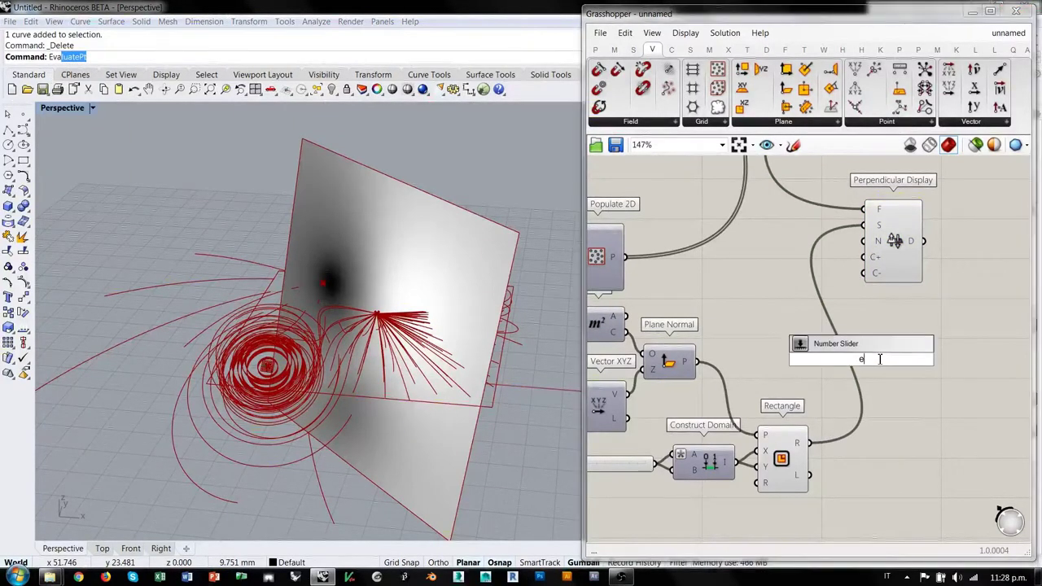
left_click(845, 279)
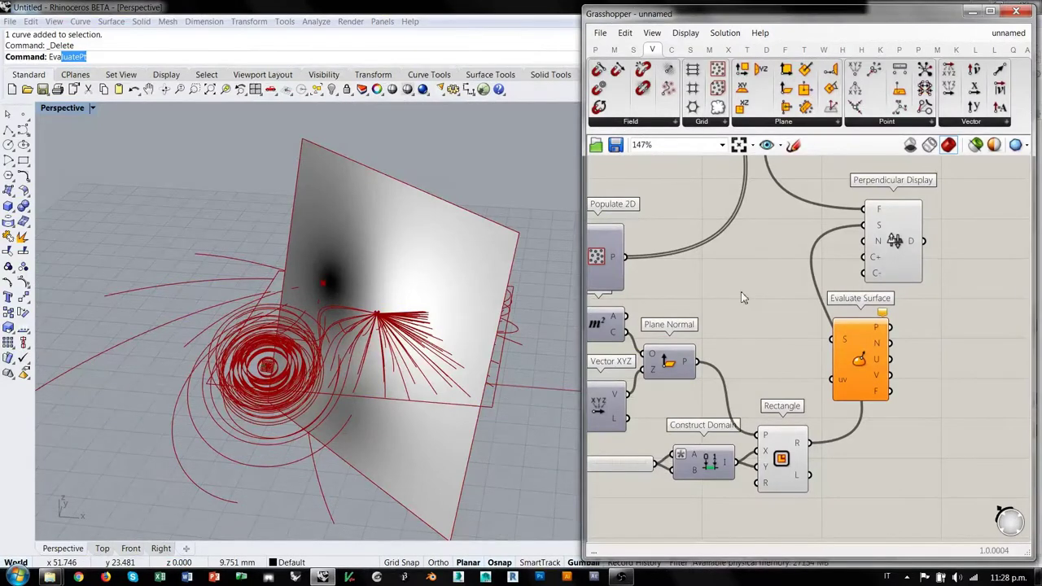
left_click(858, 352)
left_click_drag(857, 351, 908, 433)
Connect the Rectangle output R to the Evaluate Surface input S and reparameterize that input.
right_click_drag(885, 444, 856, 387)
left_click_drag(782, 388, 818, 386)
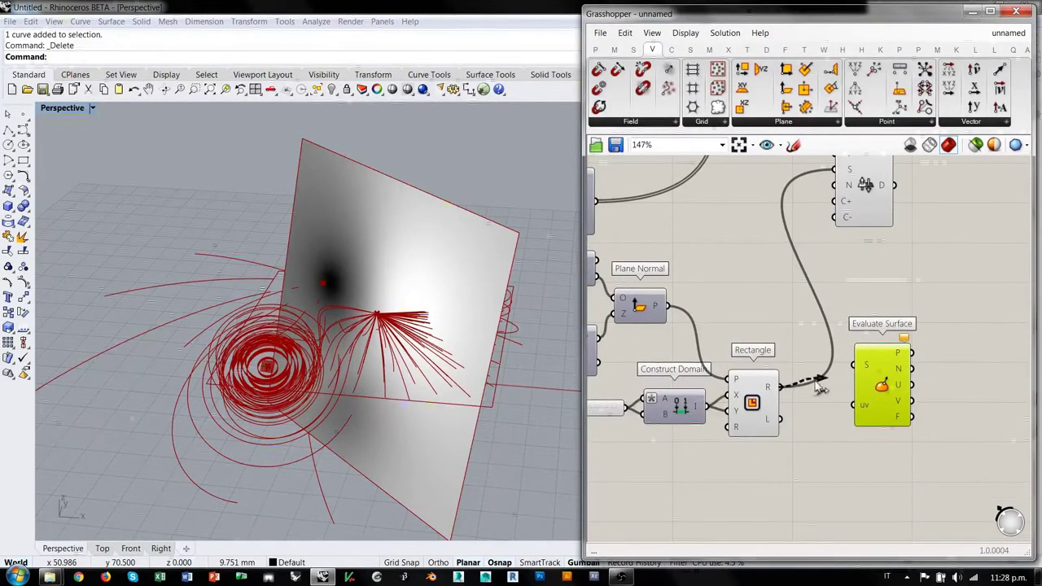
right_click(867, 368)
left_click(903, 451)
Add an MD Slider connected to the uv input of Evaluate Surface and set it to 0.39 ; 0.37.
double_click(802, 500)
type("md")
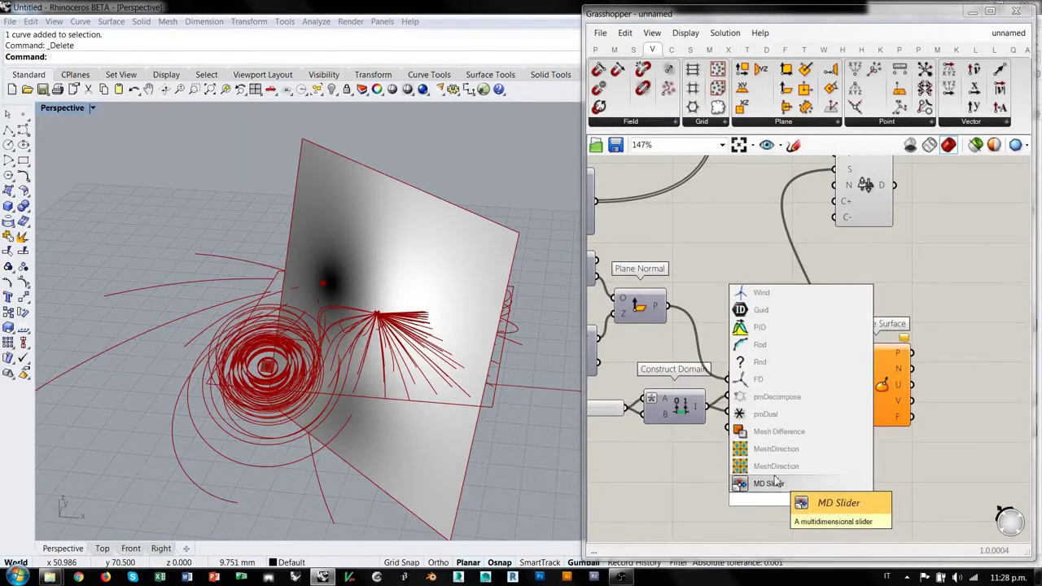
left_click(802, 481)
left_click_drag(875, 424, 840, 407)
left_click(814, 444)
right_click_drag(521, 350, 441, 338)
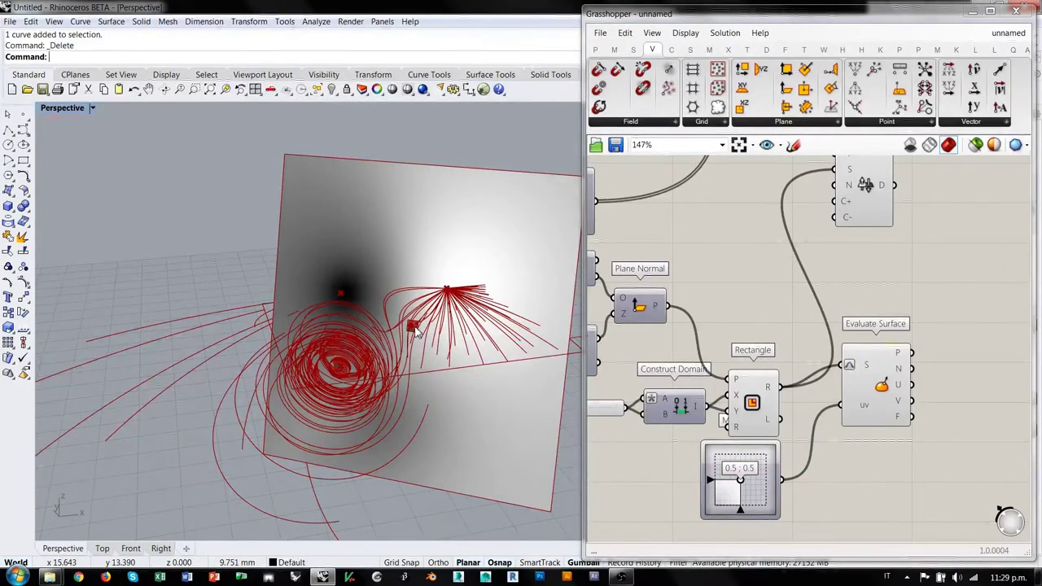
mouse_move(741, 483)
left_mouse_down()
mouse_move(755, 489)
mouse_move(737, 491)
left_mouse_up()
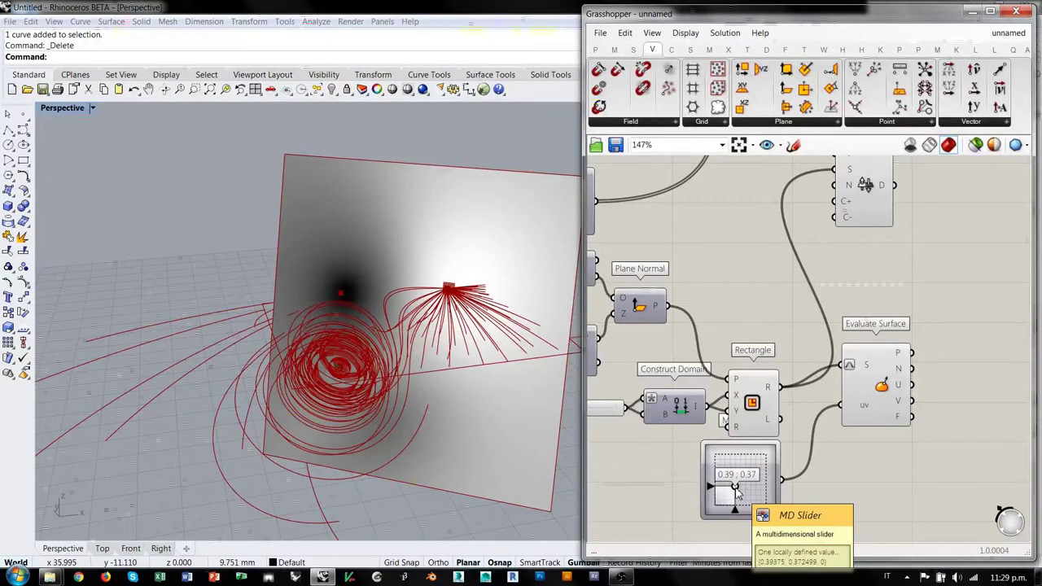
Duplicate the MD Slider with the lower one set to 0.74 ; 0.43, wiring the upper 0.39 ; 0.37 one to the uv input.
right_click_drag(759, 504, 743, 371)
left_click(743, 371)
left_click_drag(743, 372, 824, 272, "alt")
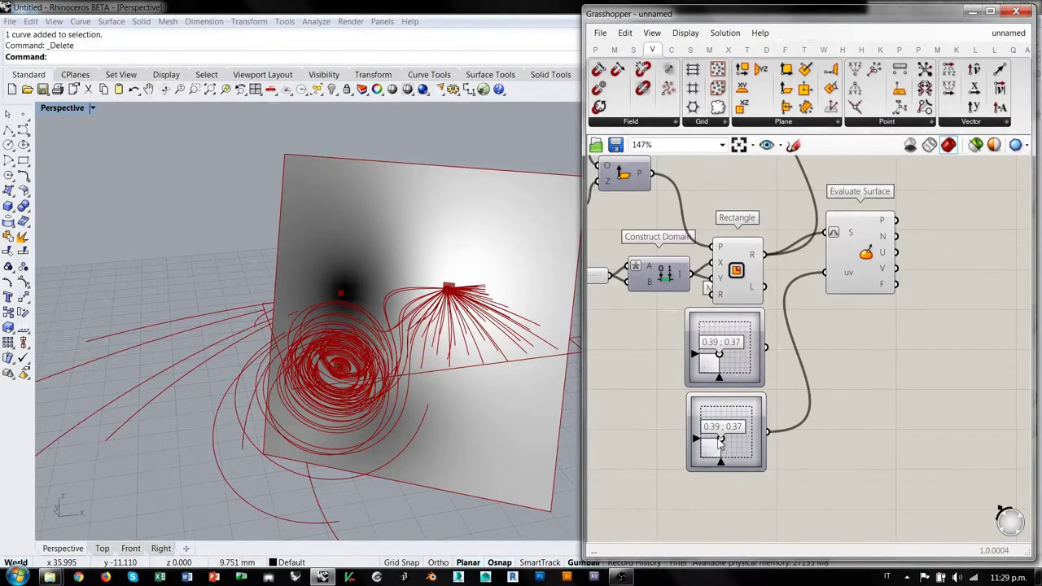
left_click_drag(722, 438, 737, 438)
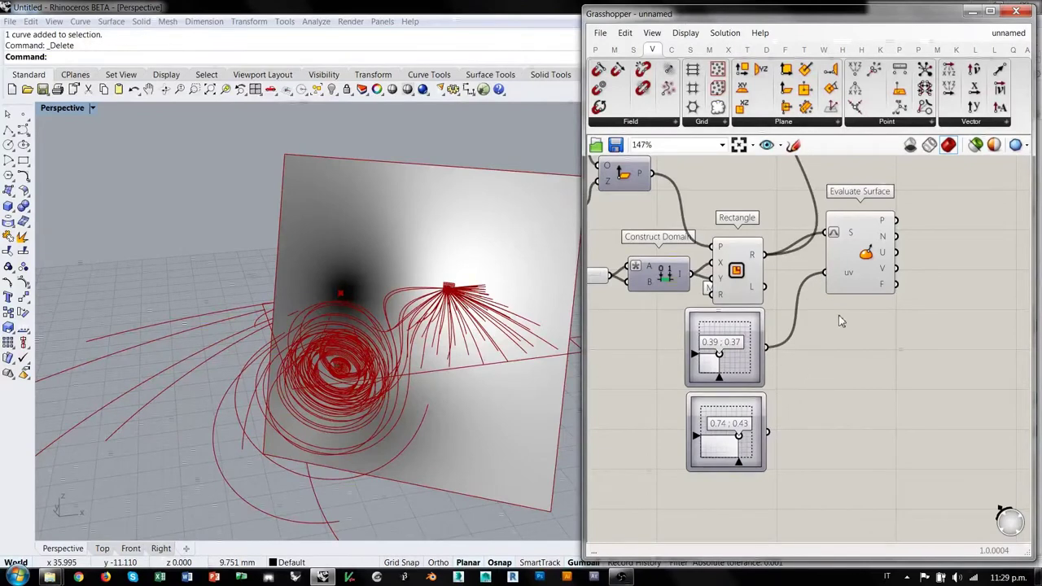
Move Evaluate Surface down beside the Rectangle component to free space below Perpendicular Display.
right_click_drag(866, 323, 796, 421)
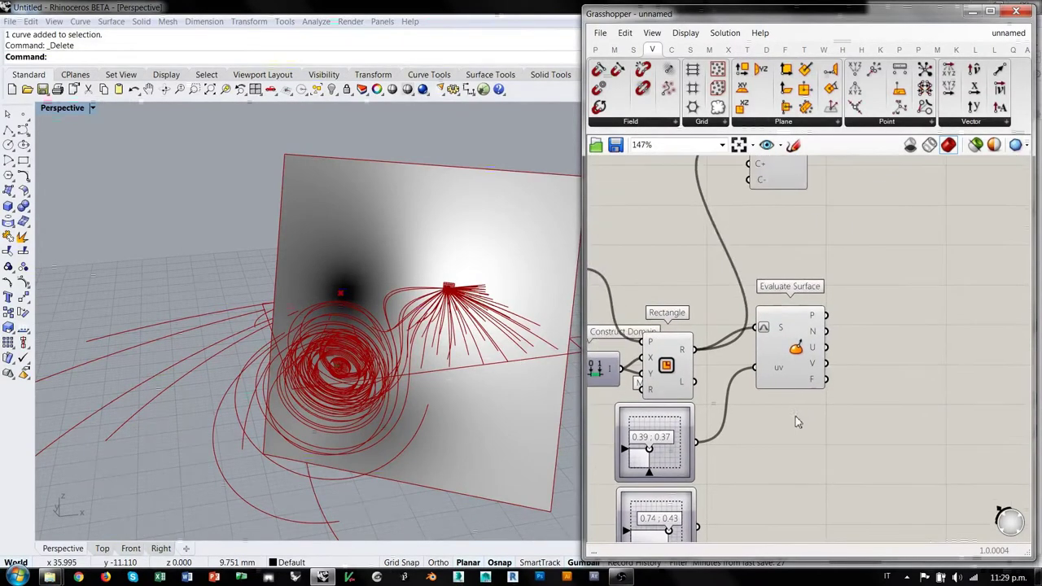
left_click_drag(790, 360, 781, 379)
left_click(798, 286)
right_click_drag(808, 296, 810, 336)
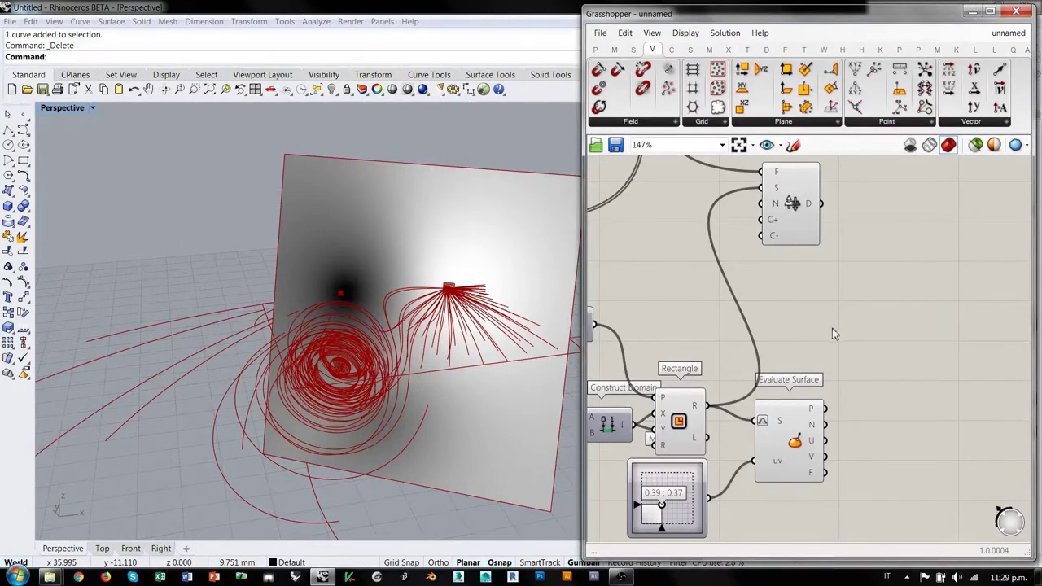
Add an Evaluate Field component and connect the Merge Fields output to its field input F.
mouse_move(811, 414)
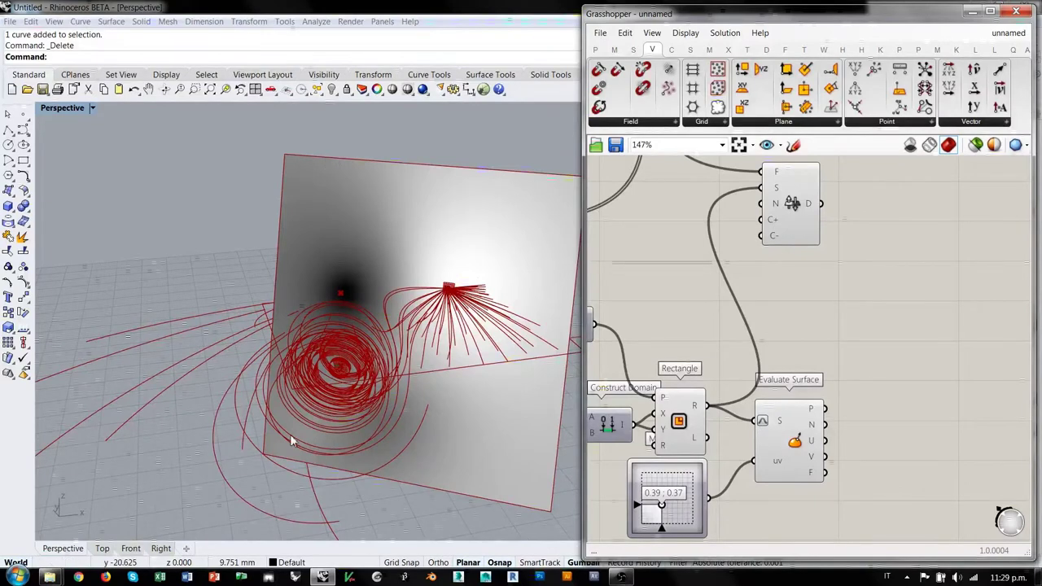
right_click_drag(692, 238, 759, 373)
scroll(759, 374, "down", 2)
right_click_drag(756, 257, 778, 395)
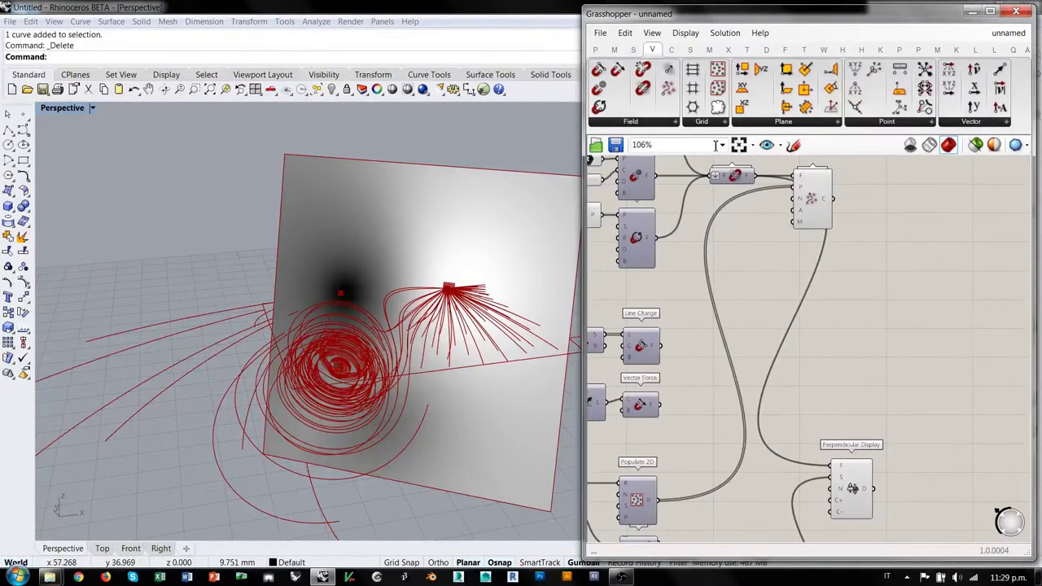
left_click(654, 123)
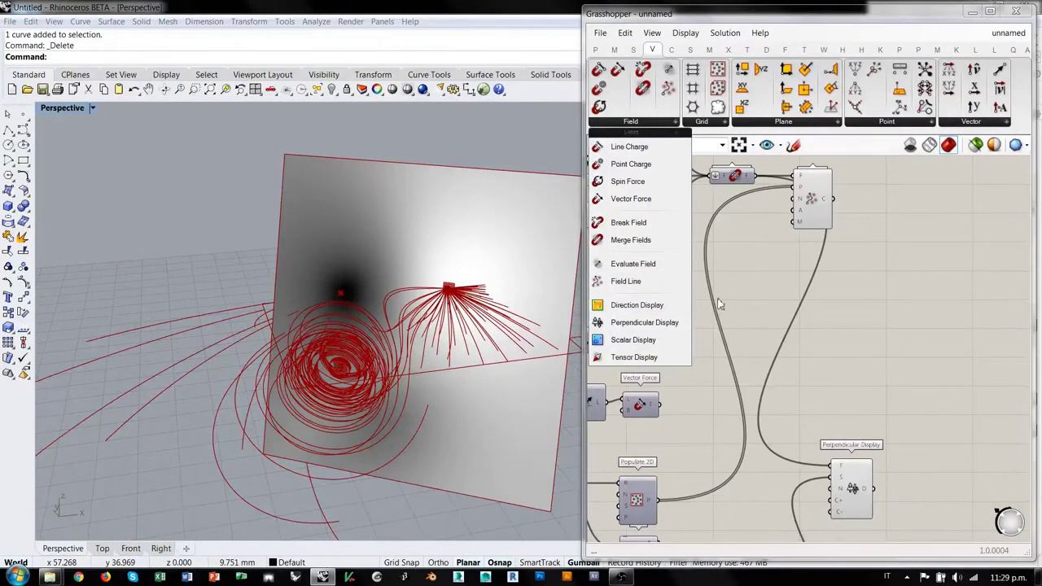
left_click_drag(666, 270, 784, 295)
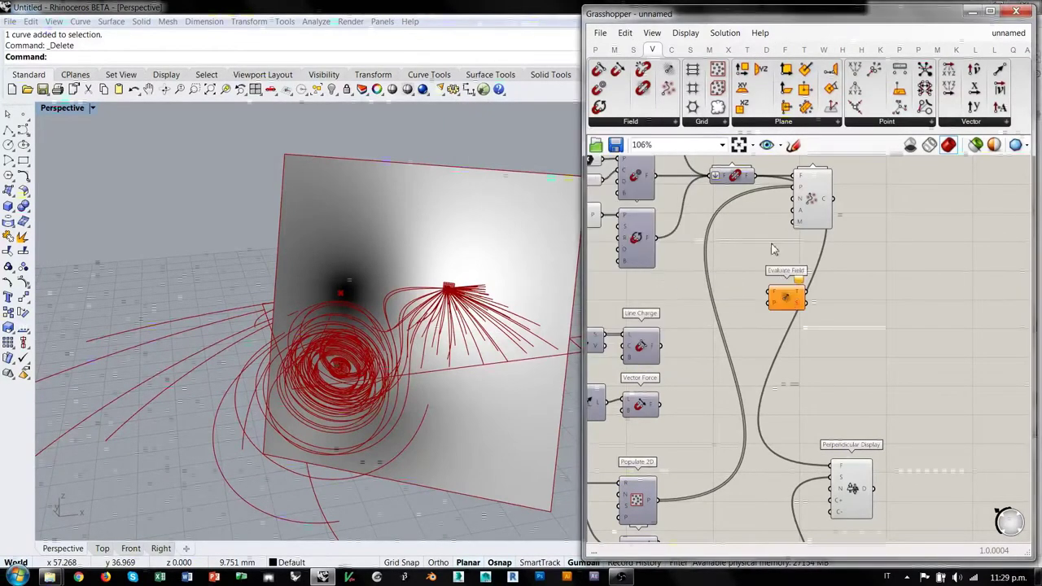
left_click_drag(755, 177, 766, 295)
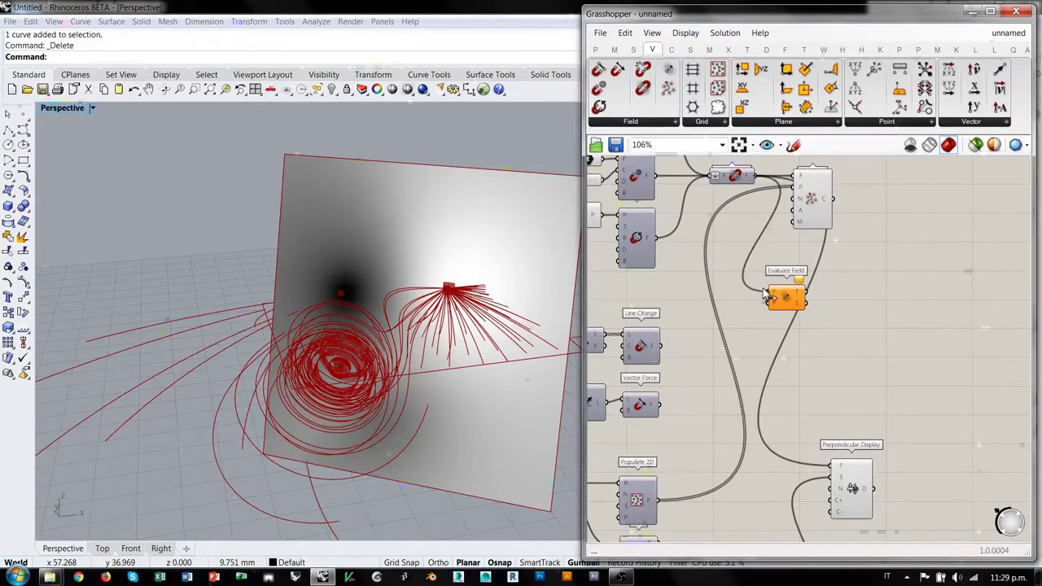
Place Evaluate Field between Perpendicular Display and Evaluate Surface, and connect the Evaluate Surface point output to its input P.
right_click_drag(810, 414, 767, 301)
left_click_drag(731, 184, 793, 428)
right_click_drag(799, 467, 793, 334)
scroll(795, 340, "up", 2)
left_click_drag(761, 313, 779, 289)
left_click(878, 341)
left_click(804, 289)
left_click_drag(814, 285, 818, 301)
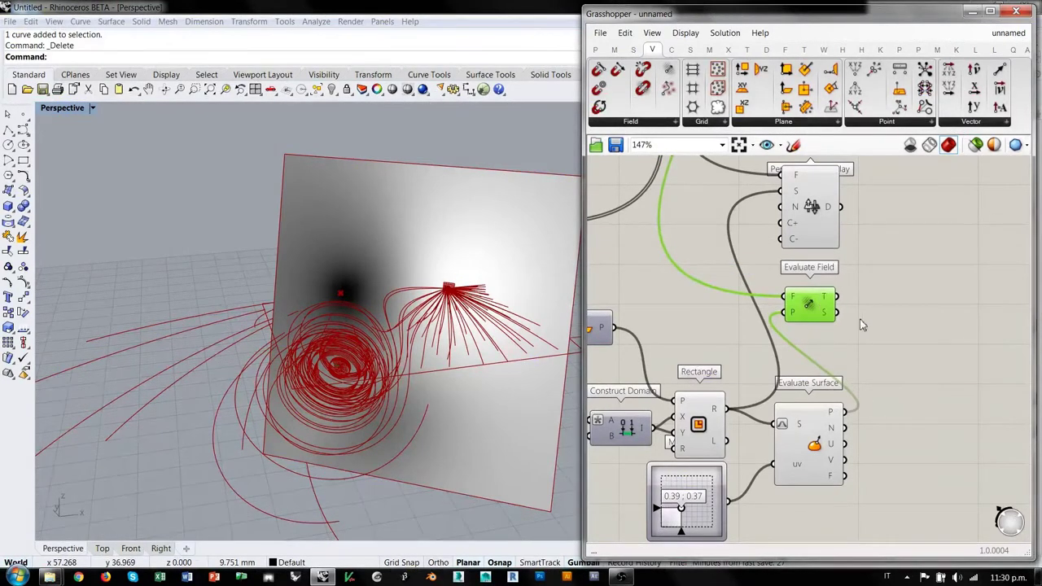
left_click(861, 320)
Examine the tensor output T of Evaluate Field and locate the Evaluate Surface sample point on the rectangle.
mouse_move(827, 296)
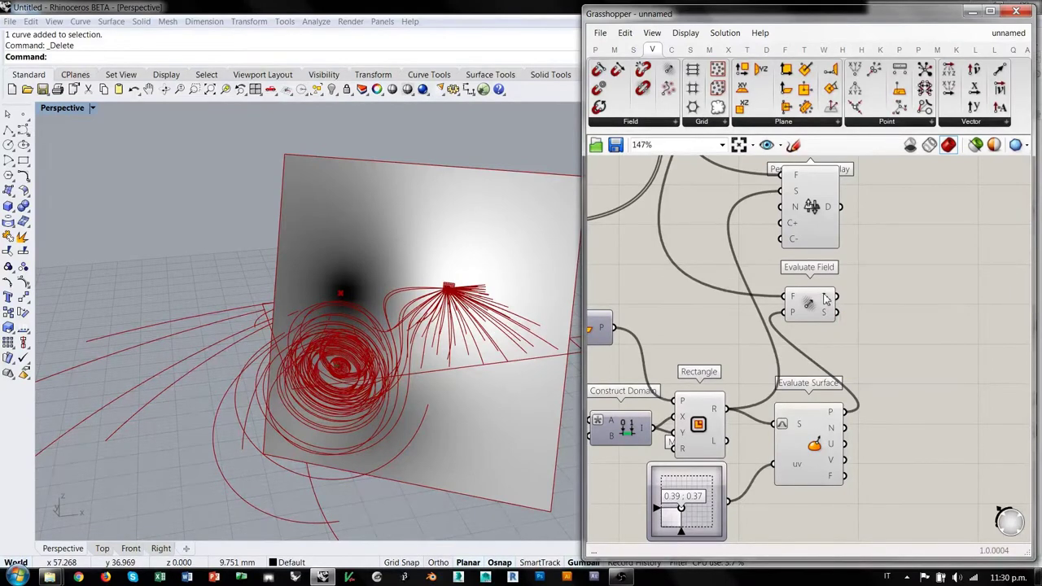
mouse_move(825, 298)
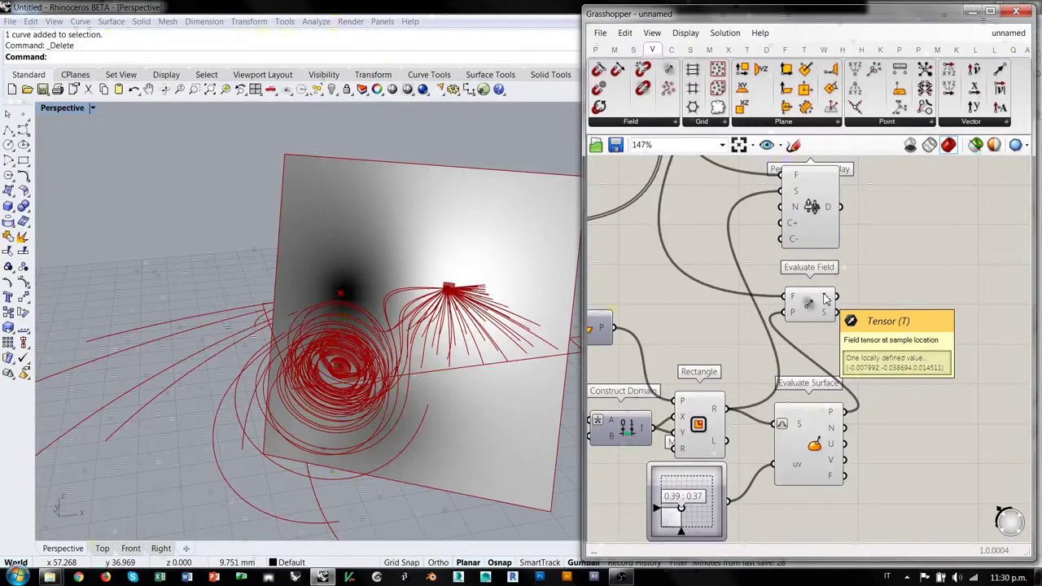
left_click(818, 433)
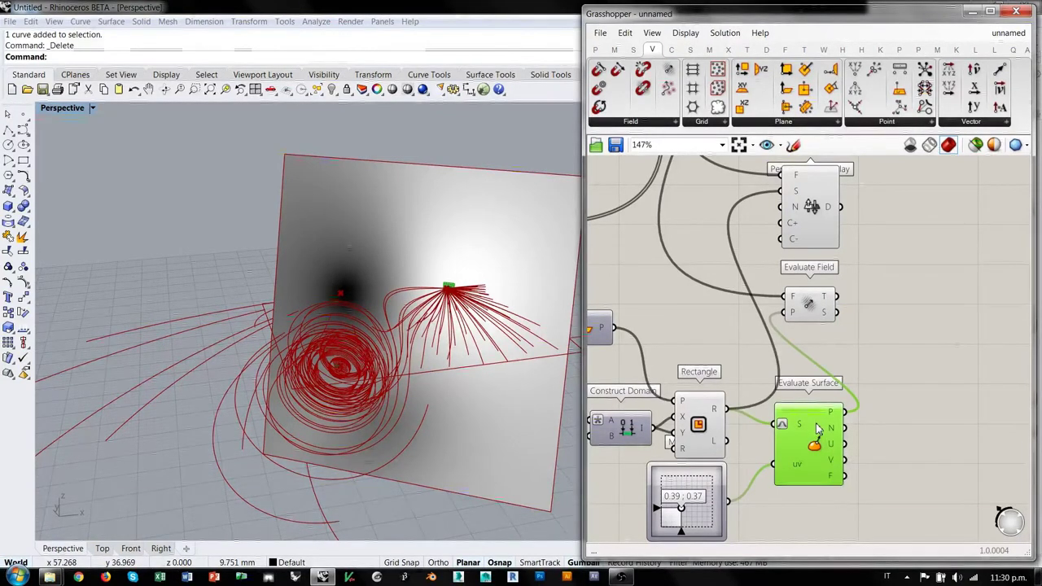
left_click(867, 373)
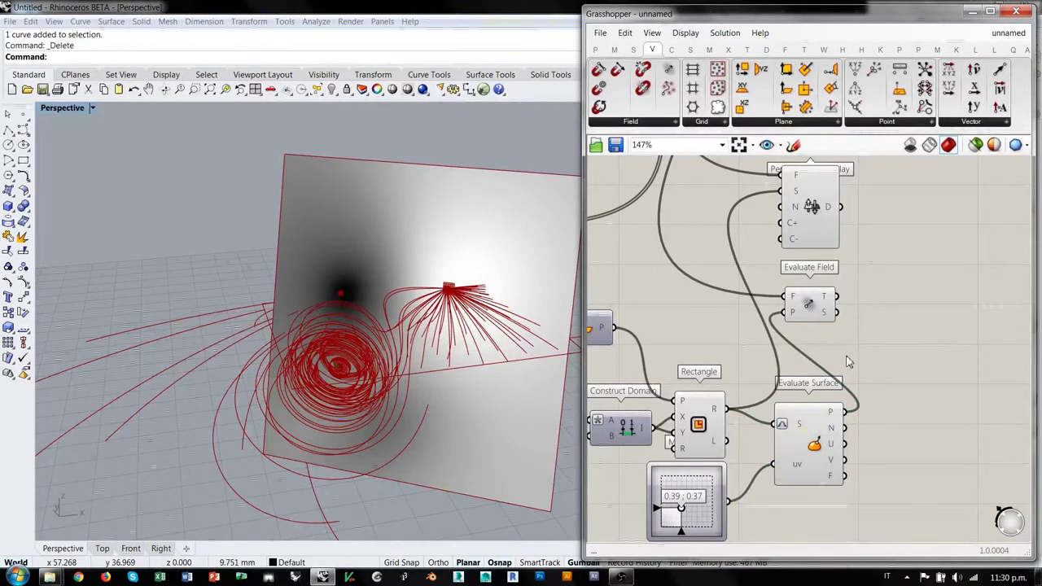
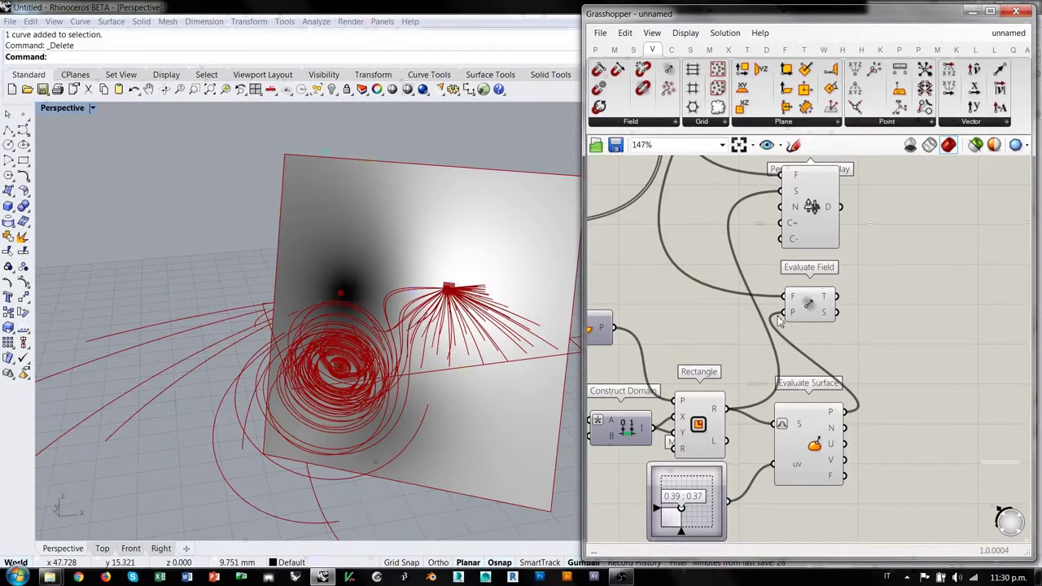
mouse_move(826, 318)
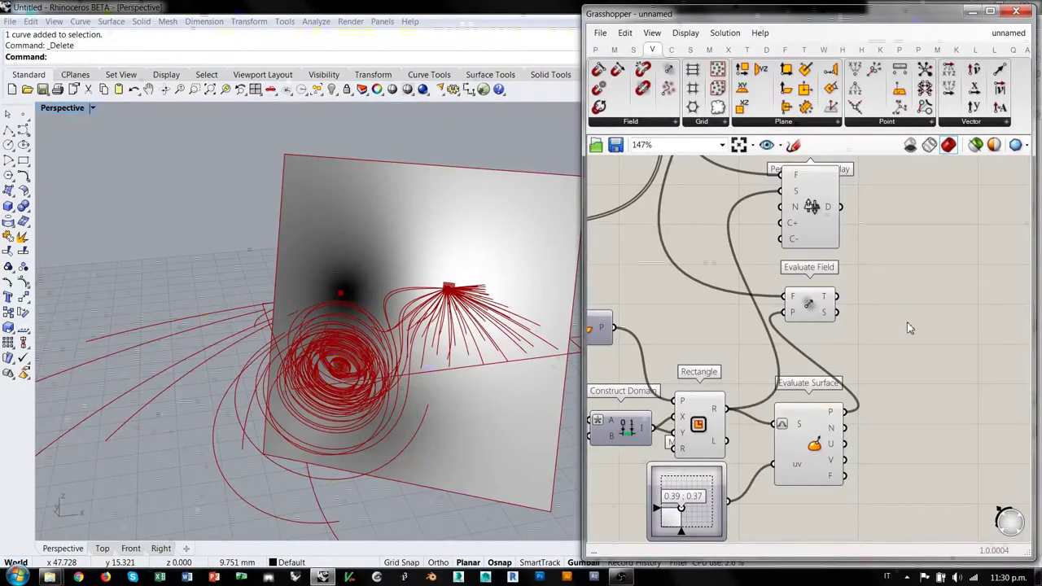
Add a Vector Display component beside Evaluate Field and connect the tensor output T to its vector input V.
right_click_drag(496, 325, 391, 280)
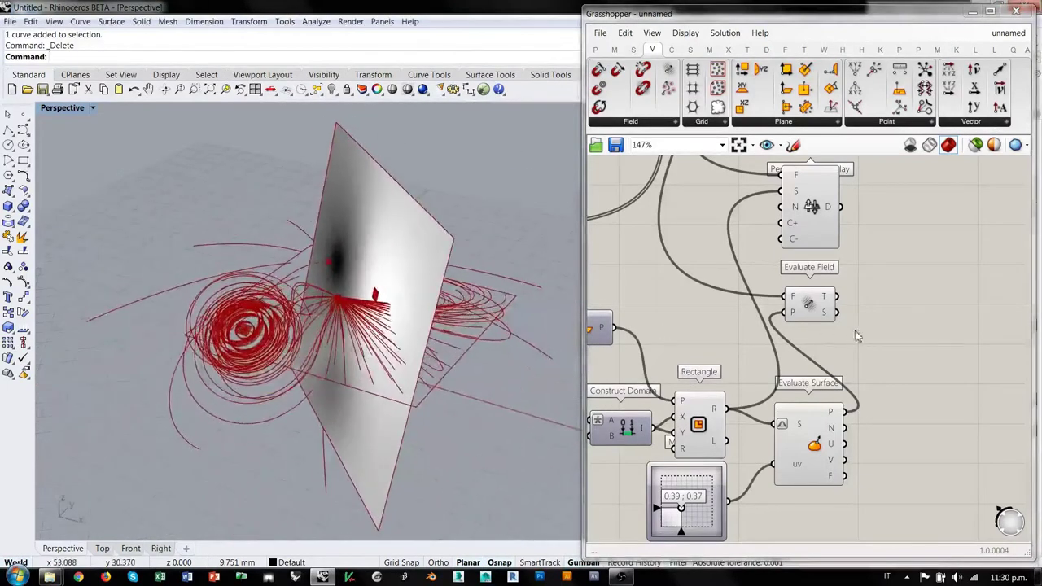
double_click(912, 314)
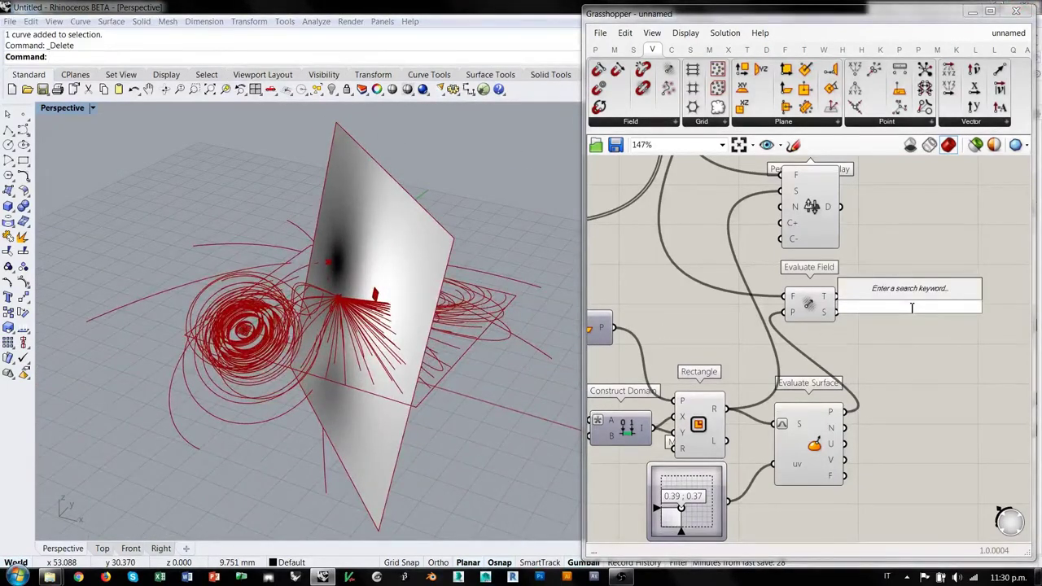
type("vector")
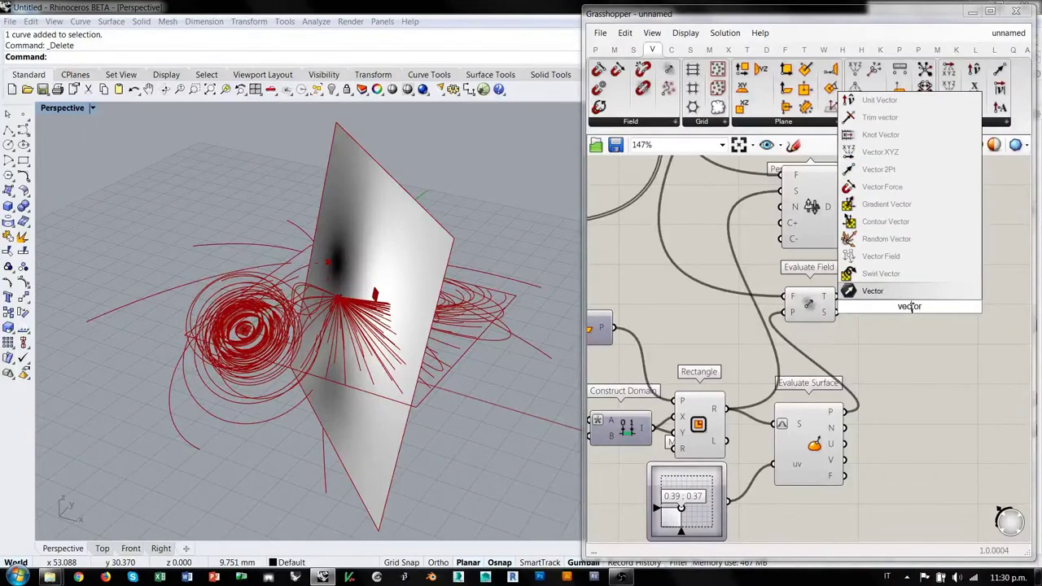
left_click(911, 306)
type("d")
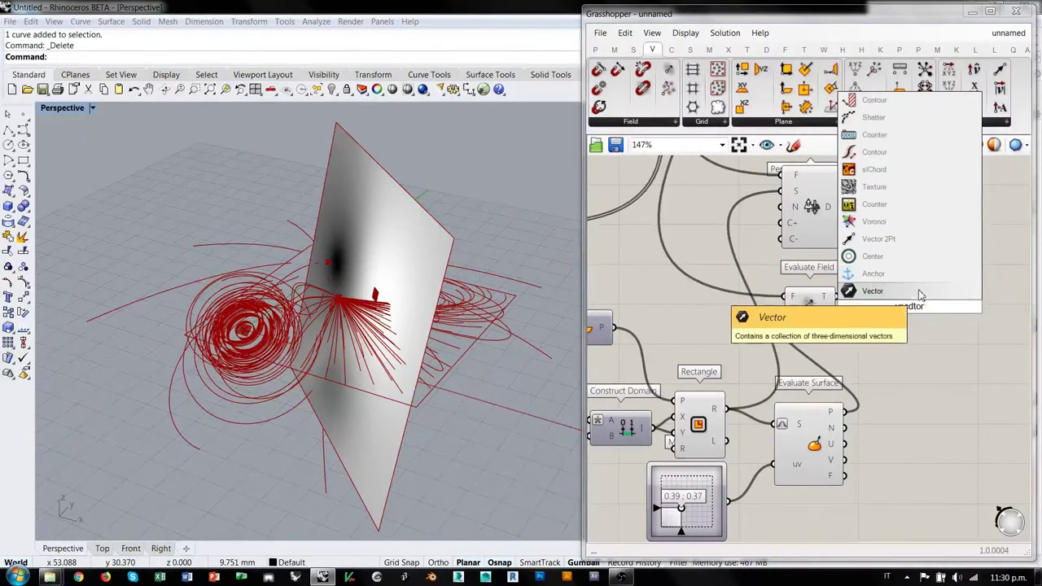
key("BackSpace")
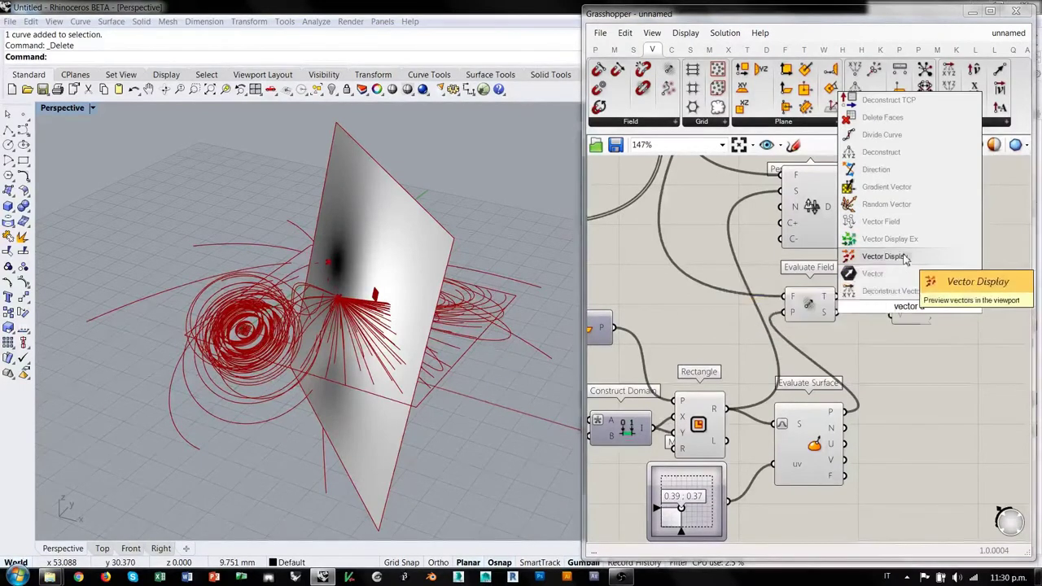
left_click(904, 257)
scroll(872, 316, "up", 2)
left_click_drag(822, 266, 898, 290)
right_click_drag(912, 333, 895, 320)
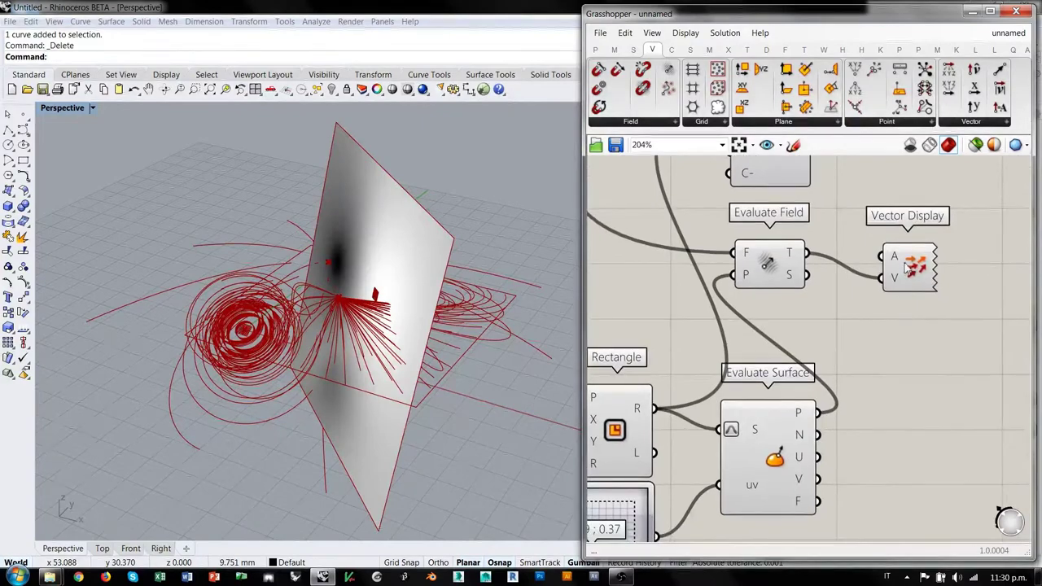
Move Vector Display down and away from Evaluate Field, and connect the Evaluate Surface point output P to its anchor input A.
left_click_drag(908, 271, 953, 348)
left_click_drag(820, 413, 927, 333)
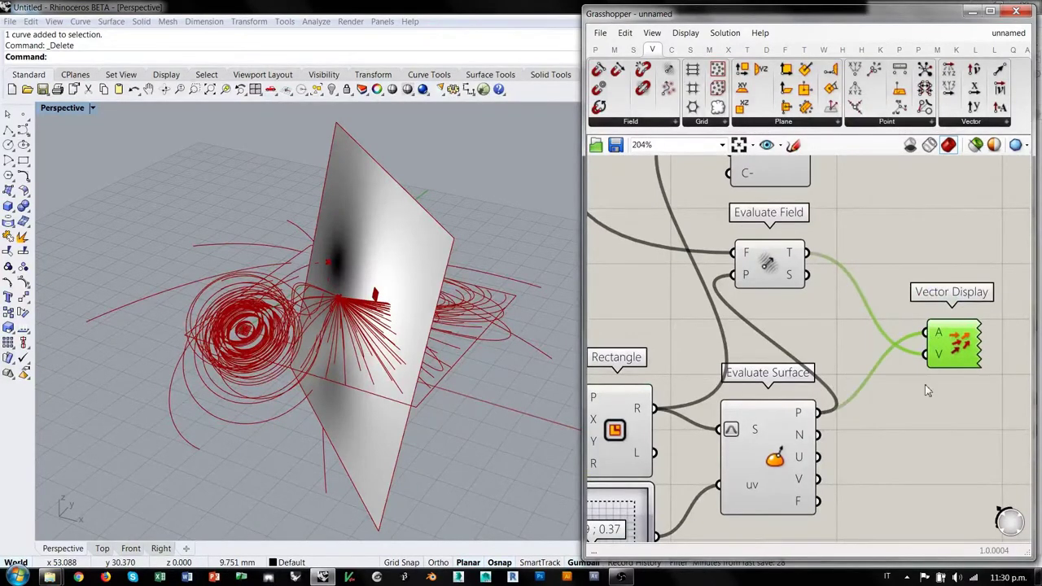
left_click(863, 419)
right_click_drag(359, 294, 421, 329)
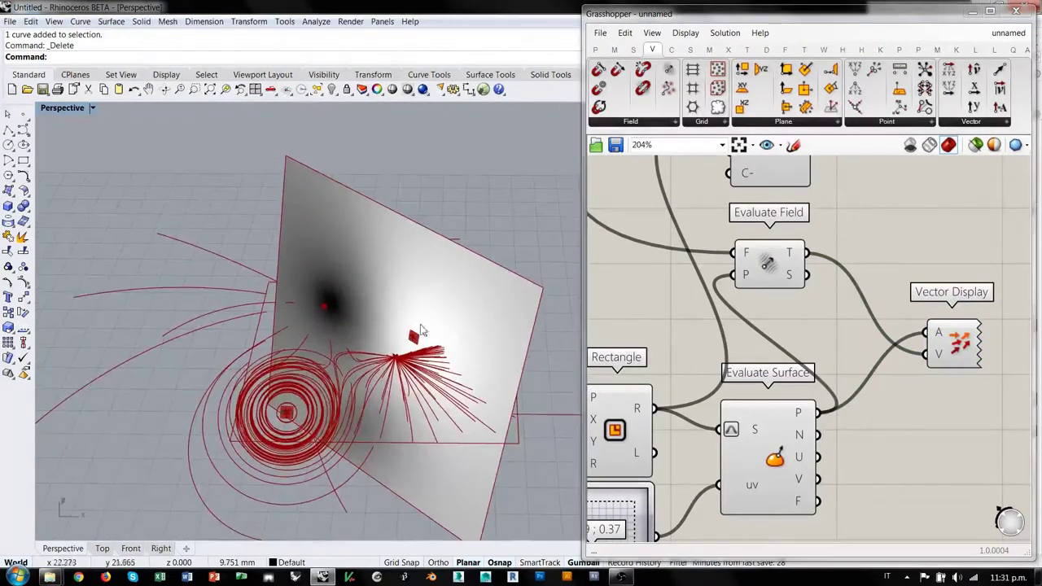
left_click(965, 346)
left_click(918, 409)
right_click_drag(496, 342, 368, 257)
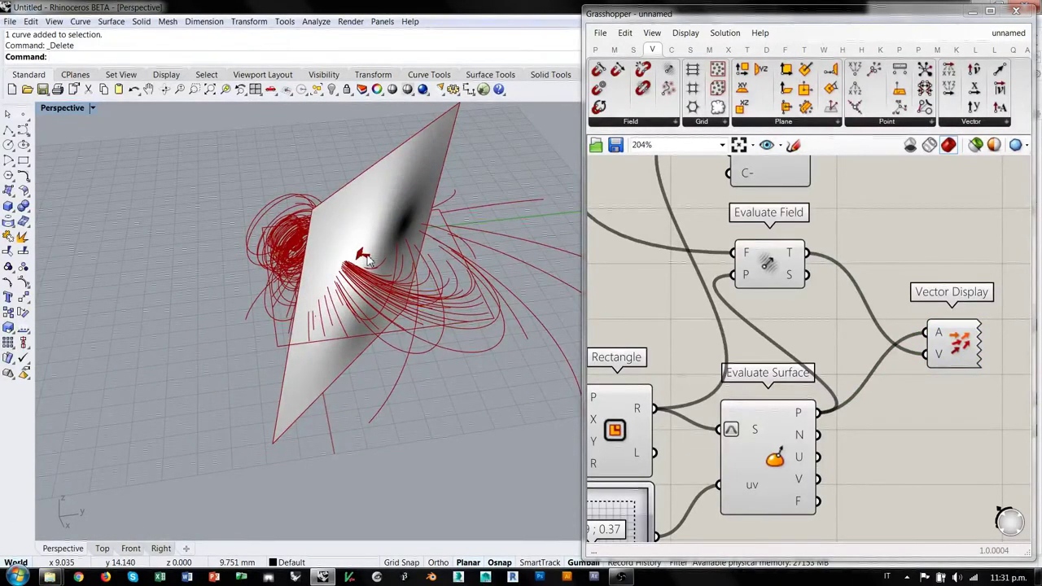
Shift Vector Display farther from Evaluate Field and add an Amplitude component in the space between them.
left_click(907, 385)
left_click_drag(934, 357, 971, 305)
right_click_drag(970, 310, 847, 332)
left_click_drag(847, 335, 949, 310)
double_click(777, 327)
type("amp")
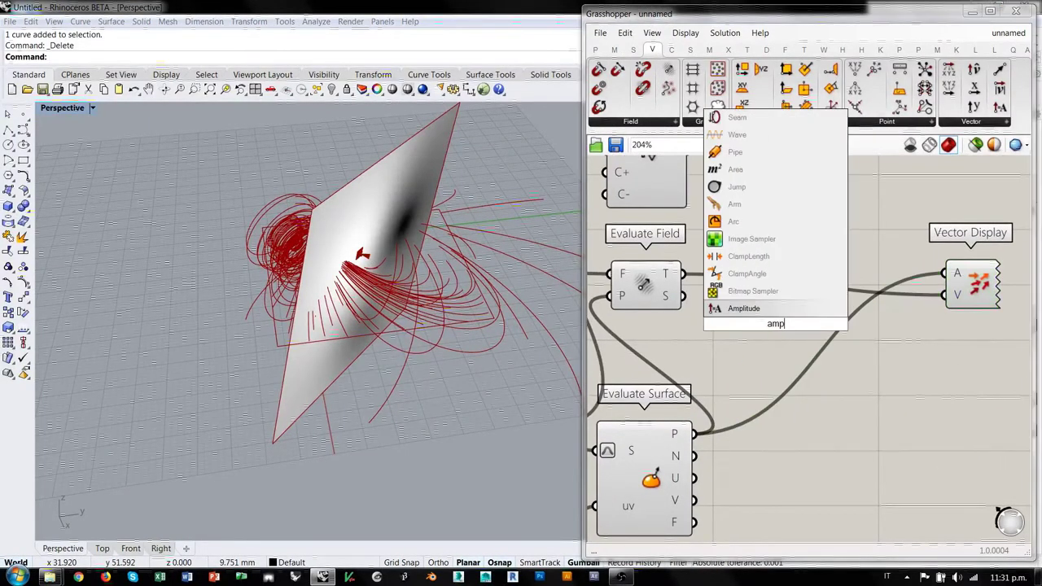
left_click(763, 313)
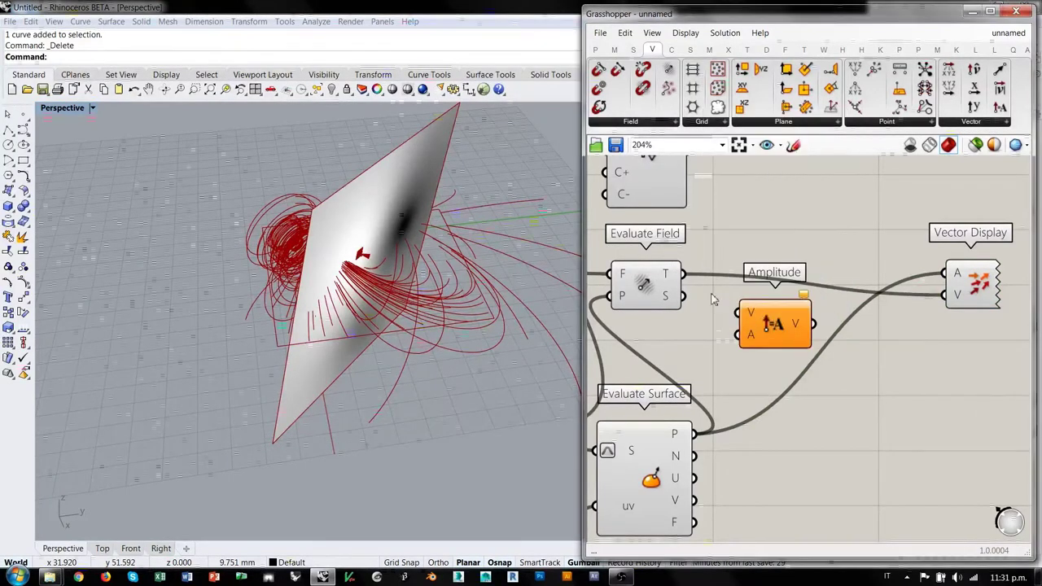
Feed the Evaluate Field tensor into Amplitude, set its amplitude A to 100, and connect its output to Vector Display's V input.
left_click_drag(688, 281, 807, 317)
right_click(787, 319)
mouse_move(830, 443)
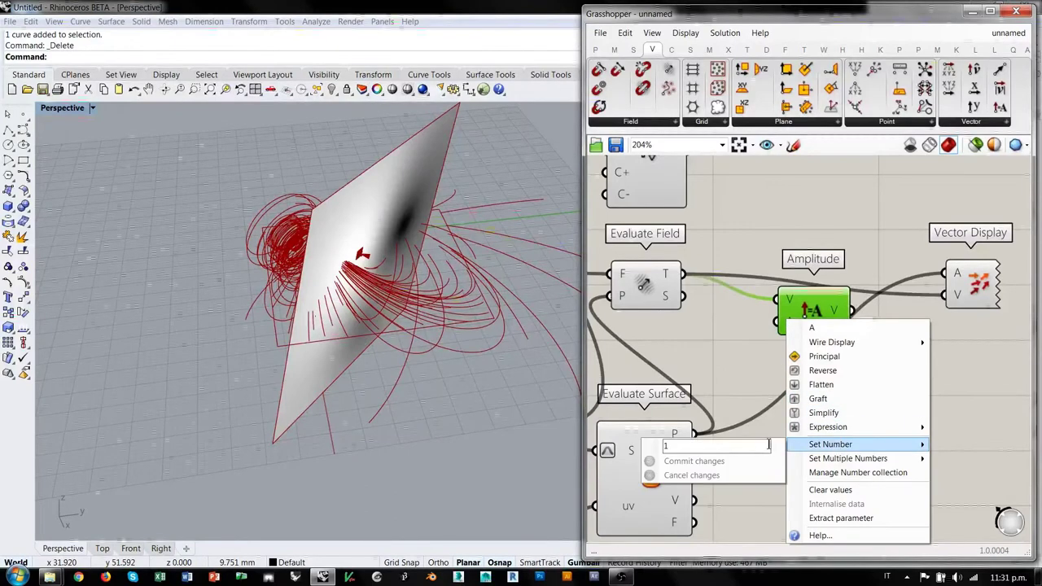
left_click(725, 447)
type("00")
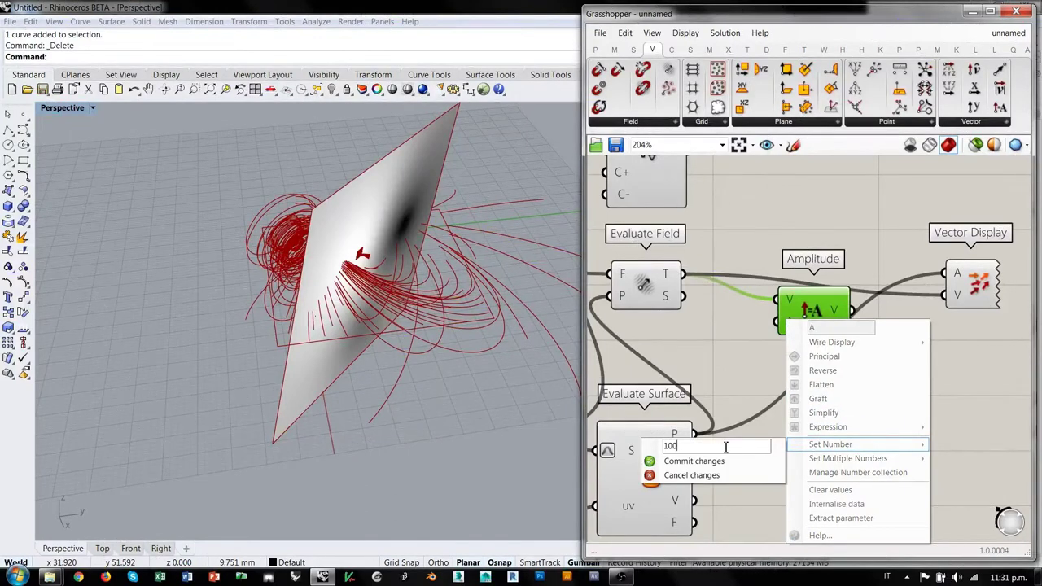
left_click(707, 329)
left_click_drag(855, 318, 943, 295)
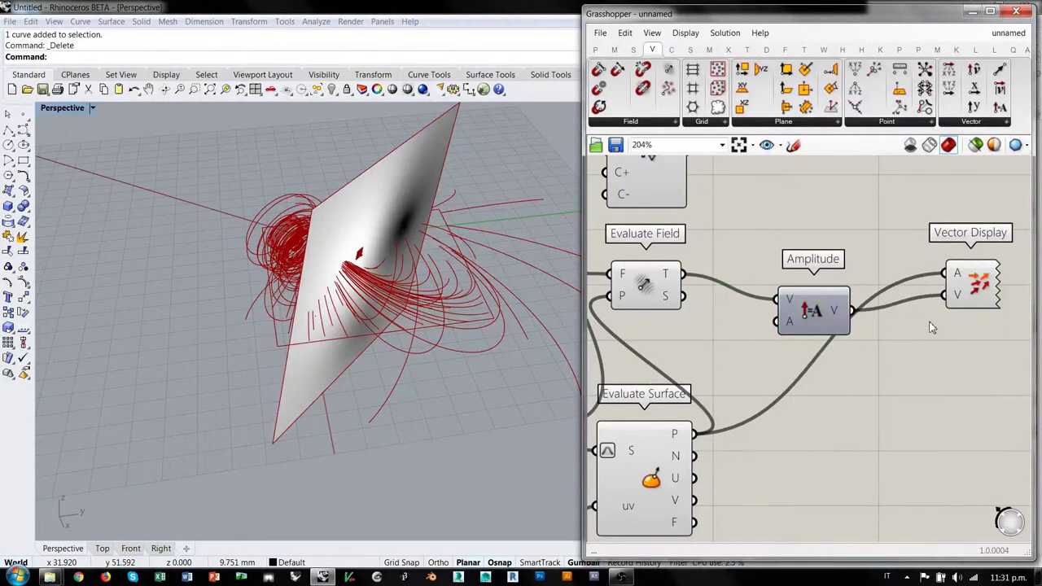
Inspect the amplified vector and move the sample point on the connected MD Slider to 0.35 ; 0.39.
right_click_drag(446, 332, 453, 313)
scroll(452, 313, "down", 8)
right_click_drag(391, 299, 454, 307)
scroll(446, 321, "up", 5)
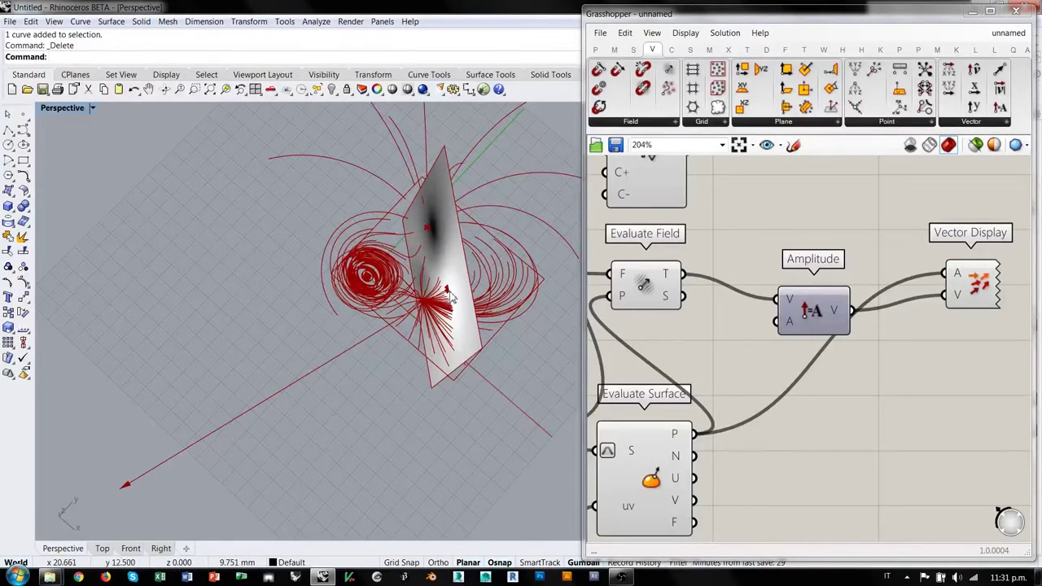
right_click_drag(449, 291, 451, 288)
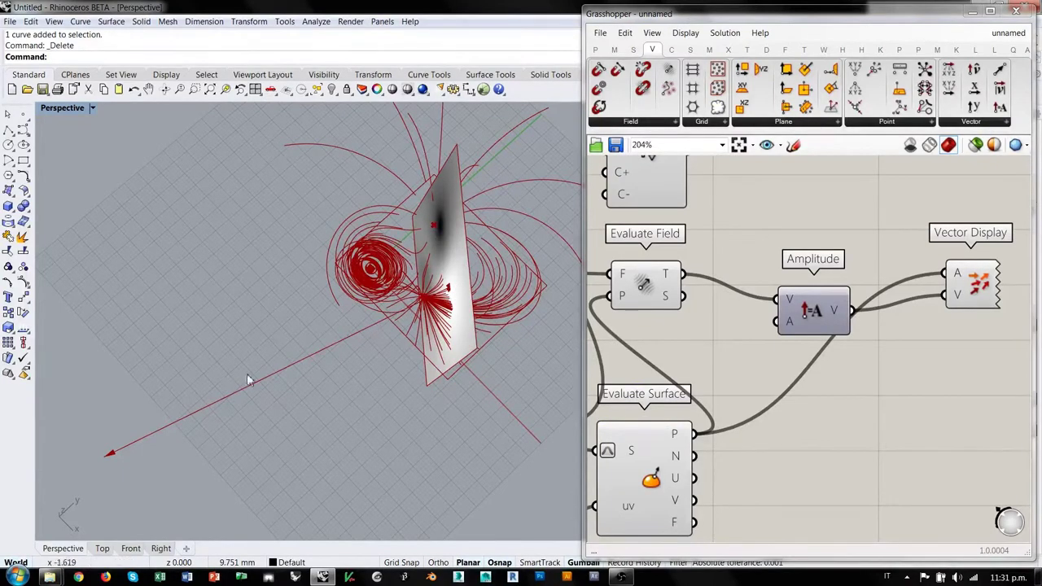
right_click_drag(610, 384, 893, 162)
scroll(756, 345, "up", 2)
scroll(753, 350, "up", 2)
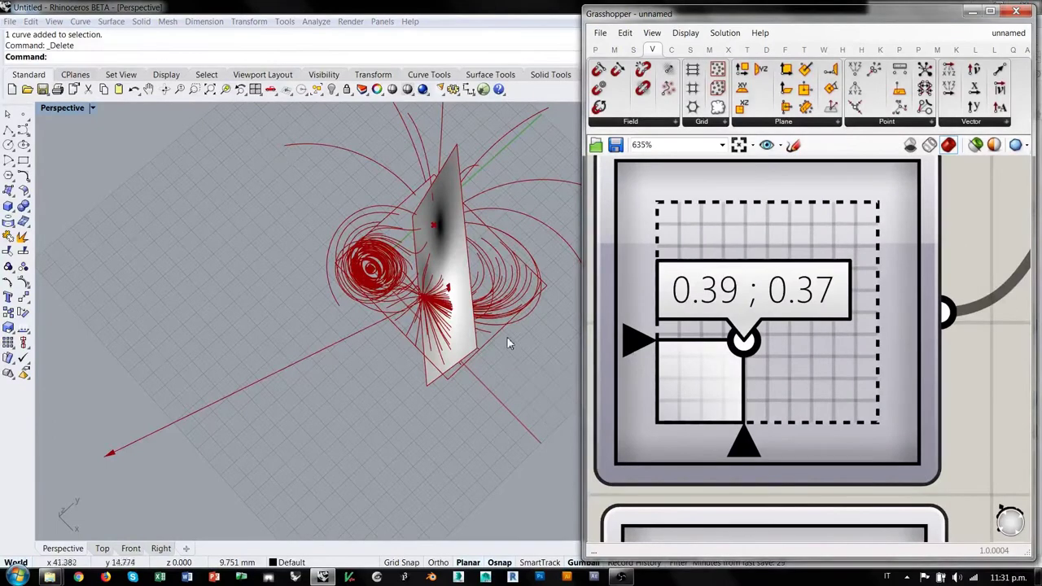
left_click_drag(750, 342, 738, 340)
right_click_drag(521, 326, 350, 262)
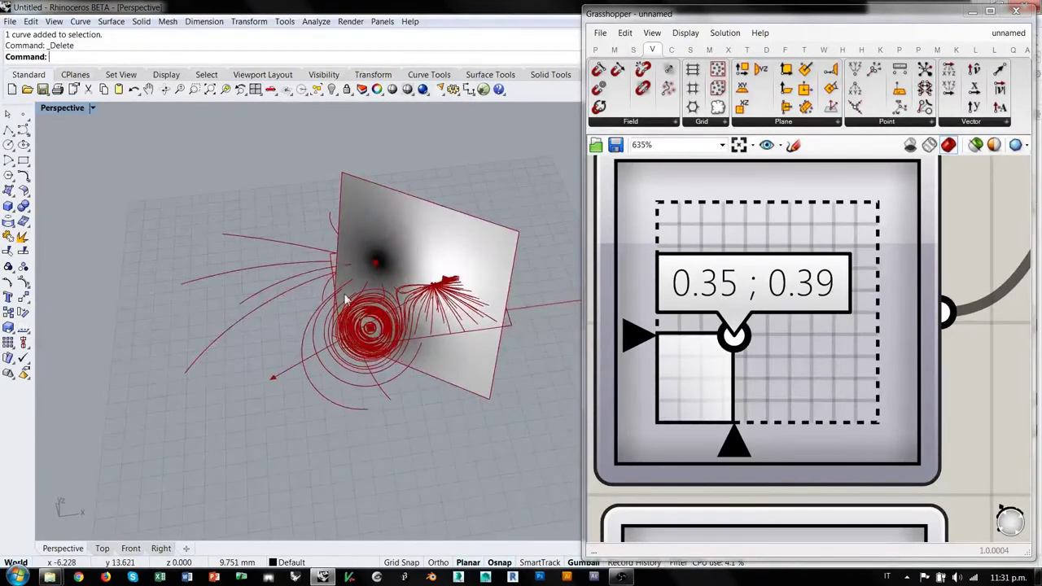
Connect the second MD Slider, set at 0.74 ; 0.43, to the uv input of Evaluate Surface.
right_click_drag(488, 298, 481, 323)
scroll(602, 358, "down", 5)
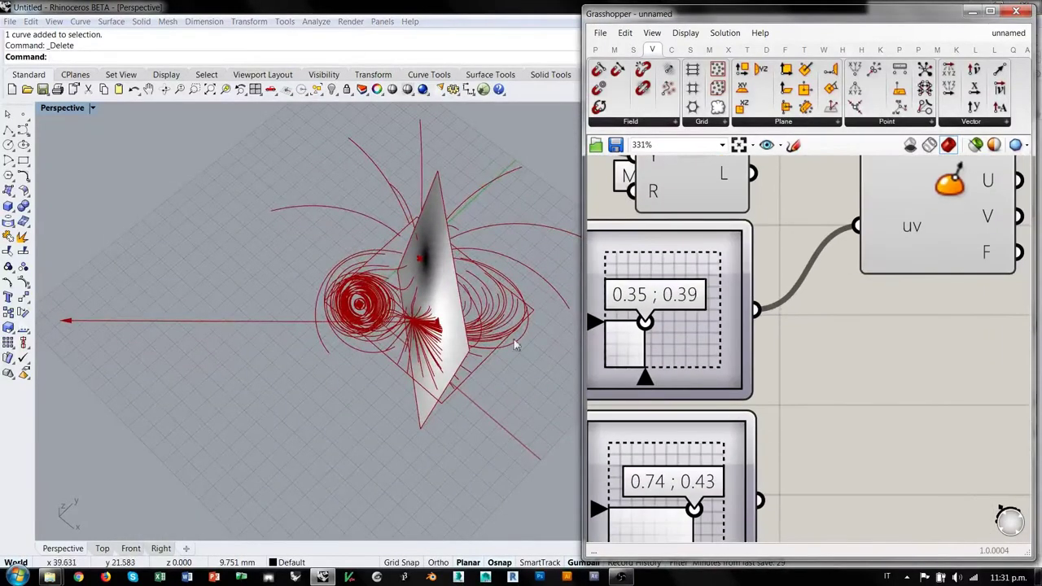
left_click_drag(769, 508, 856, 226)
right_click_drag(485, 330, 300, 281)
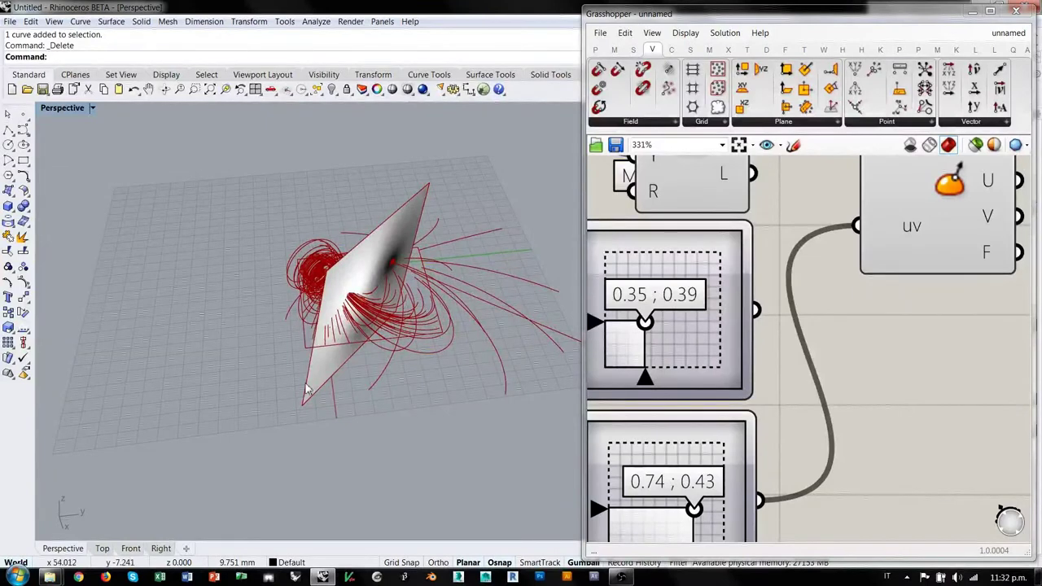
Examine the Perpendicular Display component and compare its black-and-white shading with the field direction across the rectangle.
right_click_drag(440, 335, 493, 317)
right_click_drag(865, 267, 777, 431)
right_click_drag(818, 243, 749, 451)
right_click_drag(849, 291, 709, 305)
scroll(890, 288, "down", 2)
right_click_drag(806, 259, 851, 477)
scroll(773, 355, "up", 4)
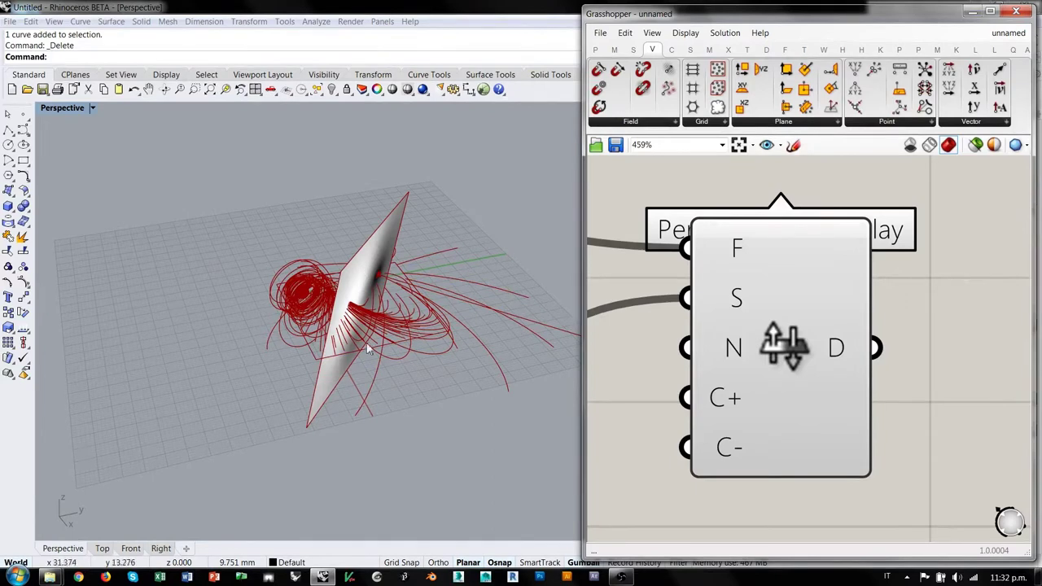
right_click_drag(405, 243, 376, 348)
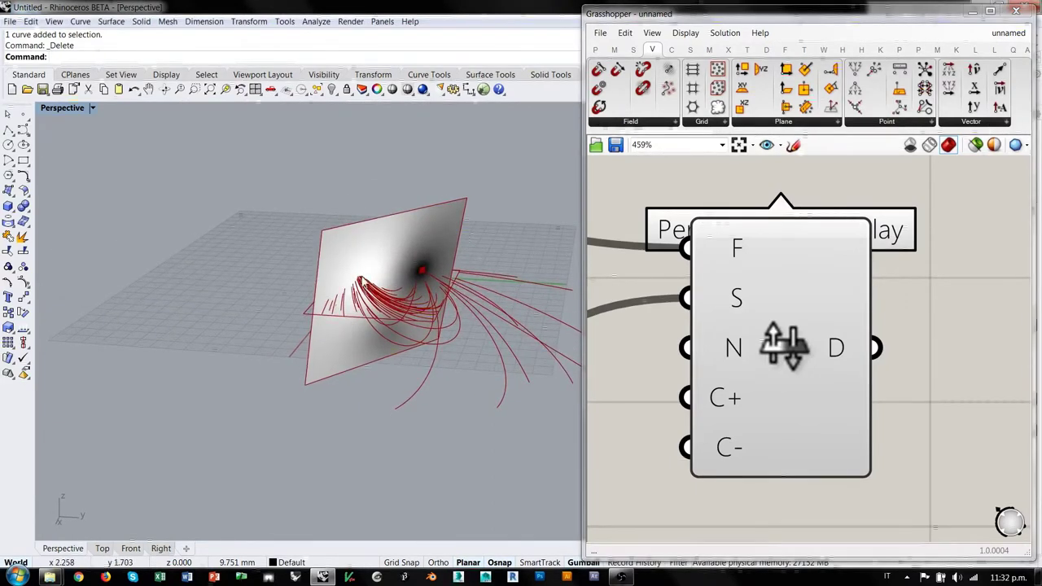
right_click_drag(368, 282, 489, 326)
scroll(750, 331, "down", 5)
right_click_drag(750, 331, 735, 265)
Place Vector Display close to Amplitude and move both components away from Evaluate Field to free space.
left_click(849, 348)
left_click_drag(991, 346, 907, 339)
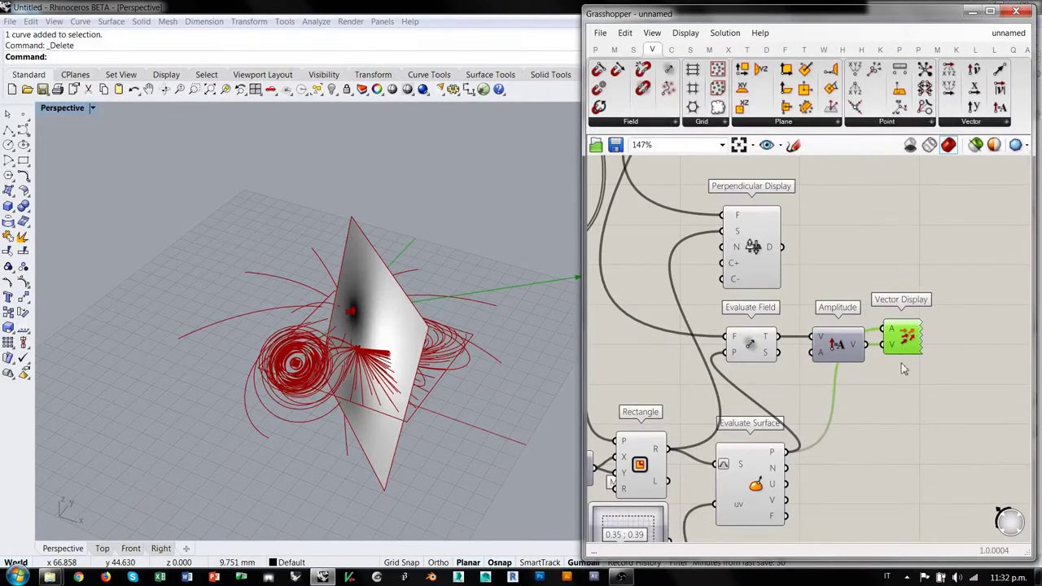
left_click(842, 348, "shift")
left_click_drag(842, 349, 938, 350)
left_click(934, 404)
Add a Direction Display component beside Perpendicular Display.
right_click_drag(812, 321, 825, 392)
left_click(659, 127)
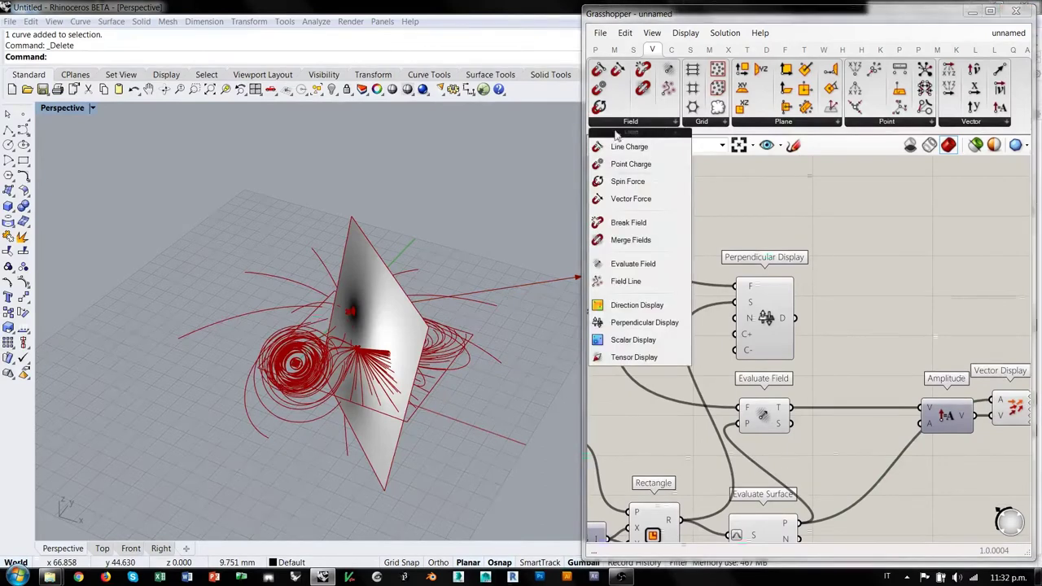
left_click_drag(626, 311, 863, 321)
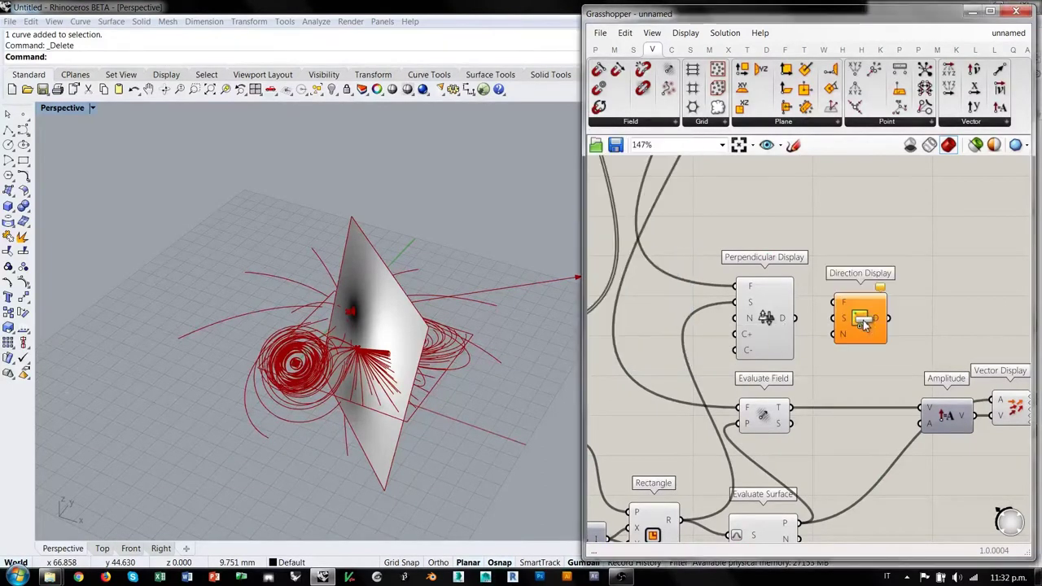
Move Evaluate Field next to Amplitude, and place Direction Display directly above Perpendicular Display.
right_click_drag(828, 391, 823, 308)
left_click_drag(757, 342, 872, 343)
left_click(847, 280)
right_click_drag(843, 277, 845, 370)
left_click_drag(762, 325, 766, 350)
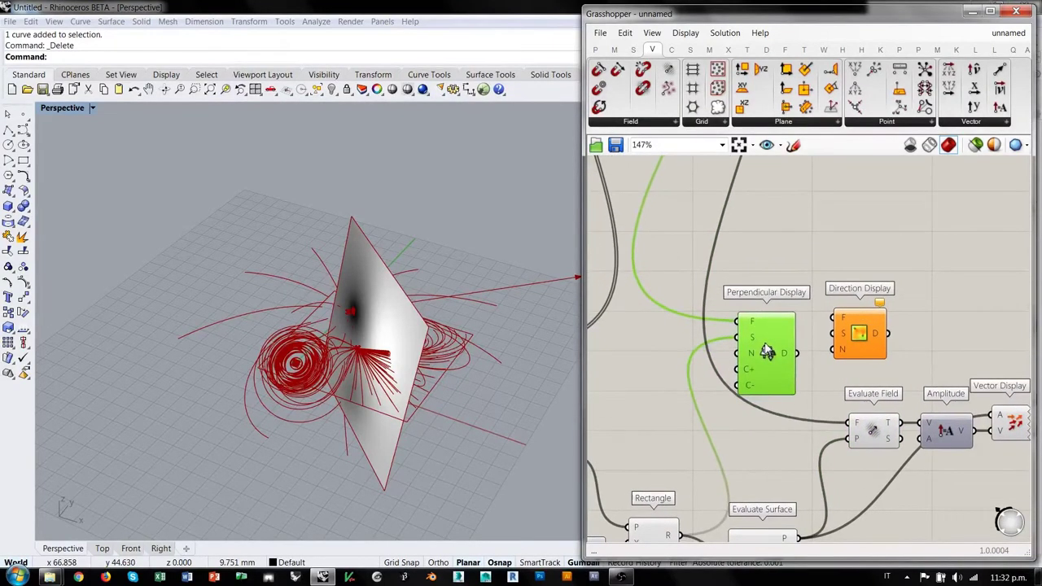
left_click_drag(859, 332, 768, 284)
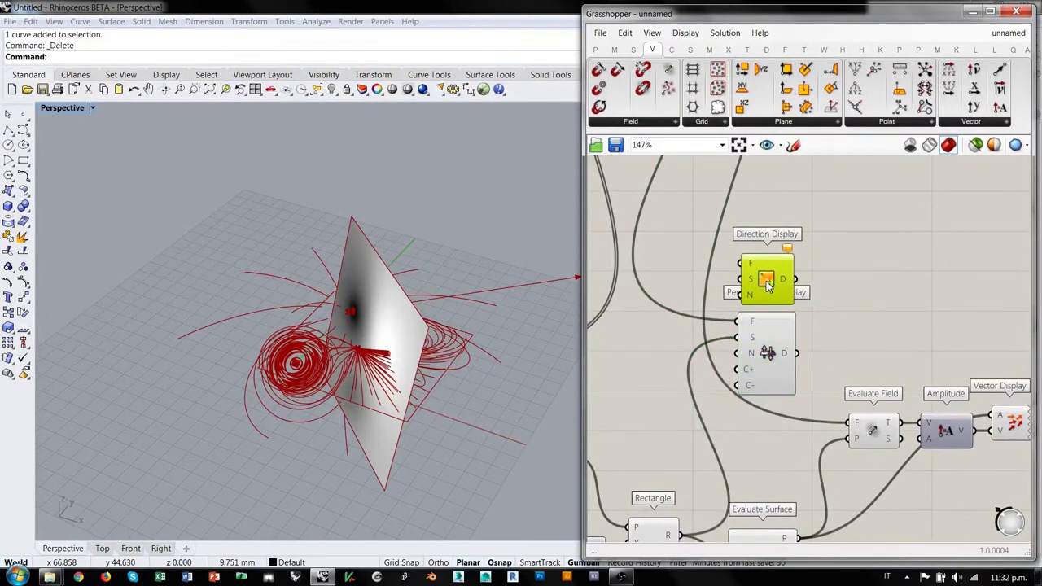
Connect the Merge Fields output to the field input F of Direction Display.
scroll(751, 244, "down", 2)
right_click_drag(741, 230, 752, 324)
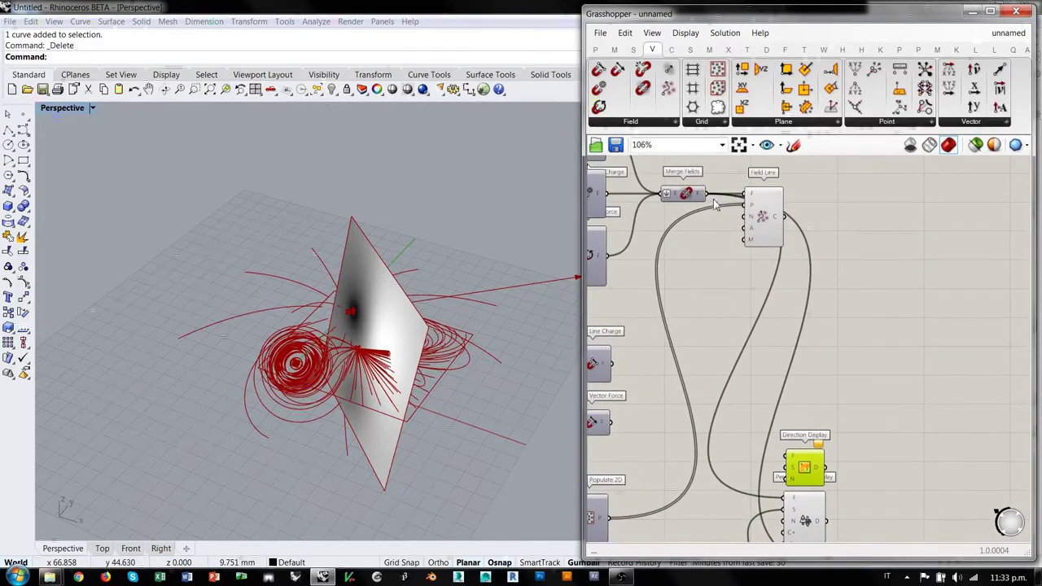
left_click_drag(713, 200, 782, 466)
right_click_drag(756, 472, 756, 300)
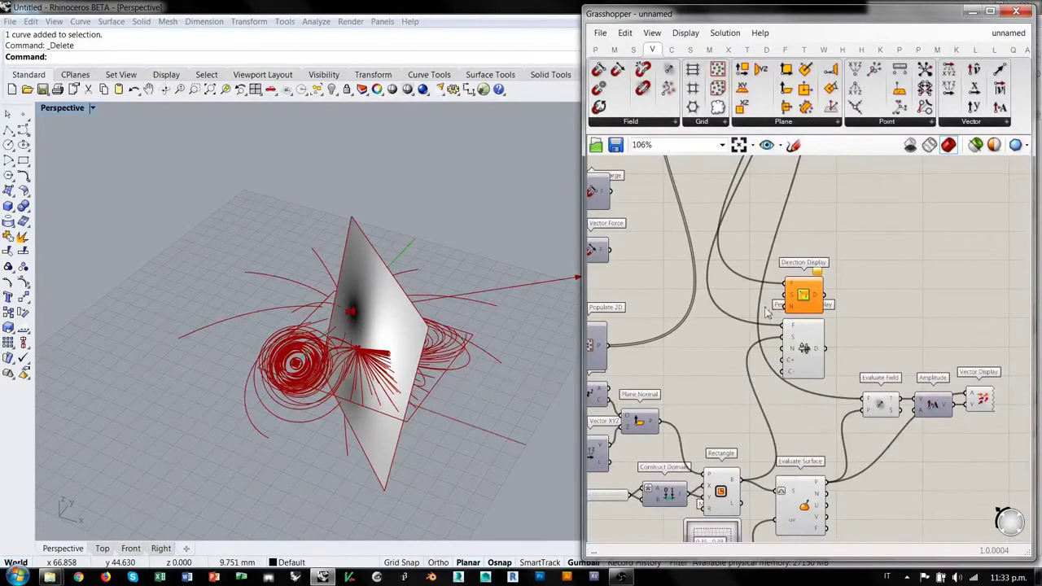
Connect the Rectangle output R to Direction Display's section input S and turn off the preview of Perpendicular Display.
scroll(771, 316, "up", 2)
right_click_drag(760, 319, 760, 279)
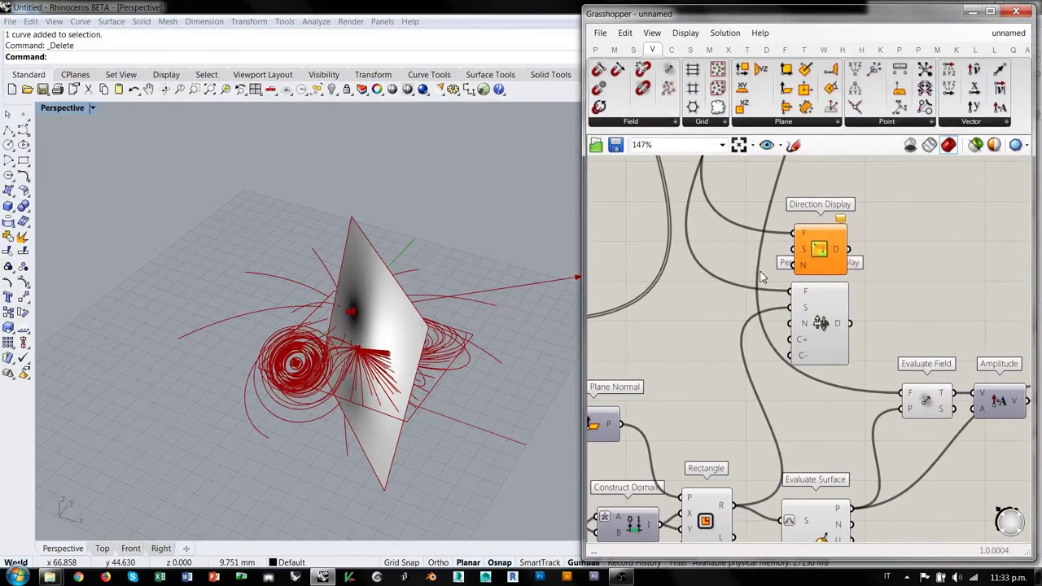
scroll(767, 268, "down", 1)
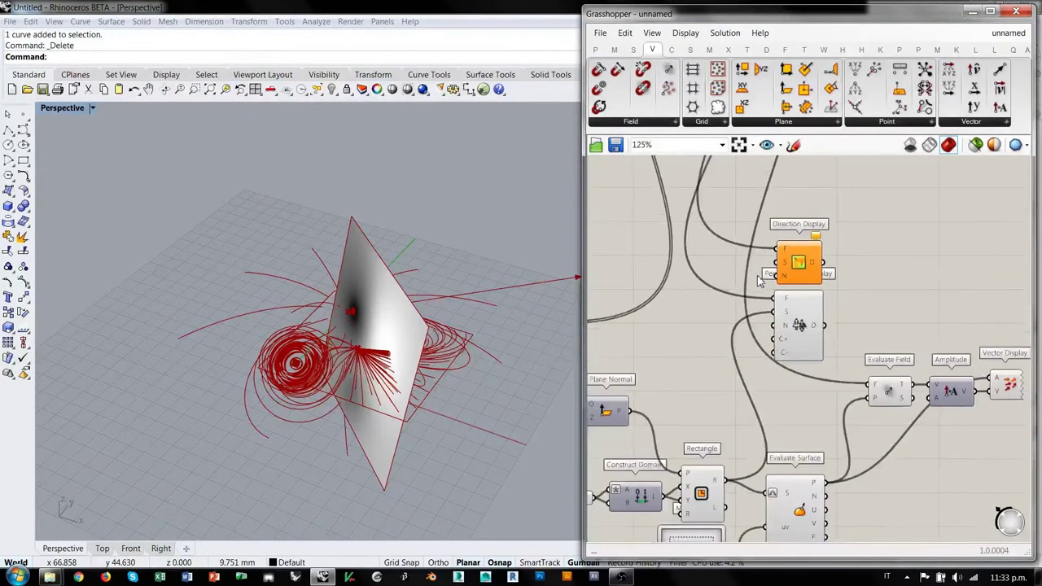
left_click_drag(724, 480, 777, 267)
left_click(798, 326)
left_click(885, 306)
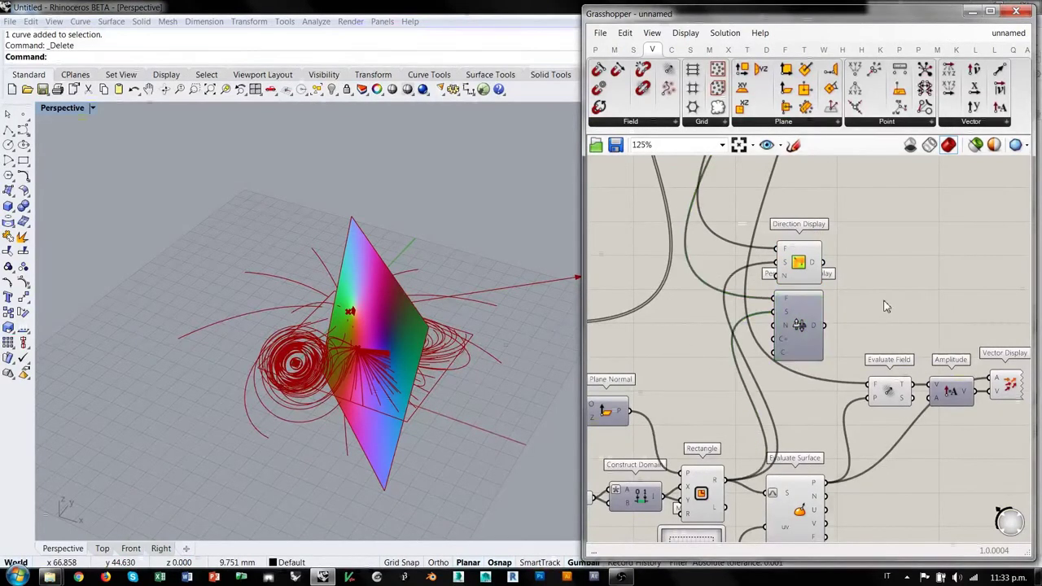
Duplicate the 0.74 ; 0.43 MD slider directly below the original.
right_click_drag(498, 362, 461, 223)
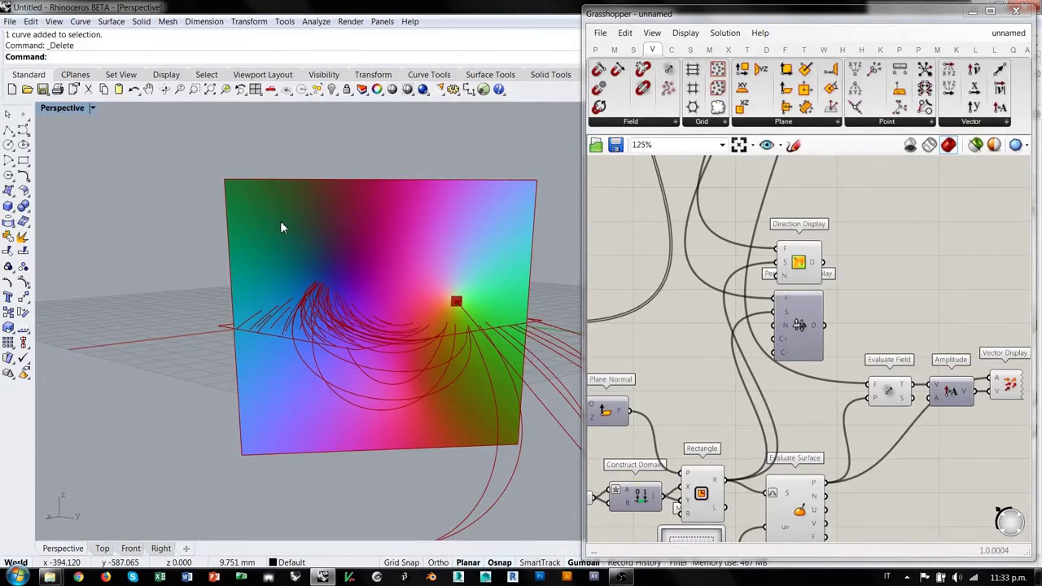
right_click_drag(756, 351, 780, 192)
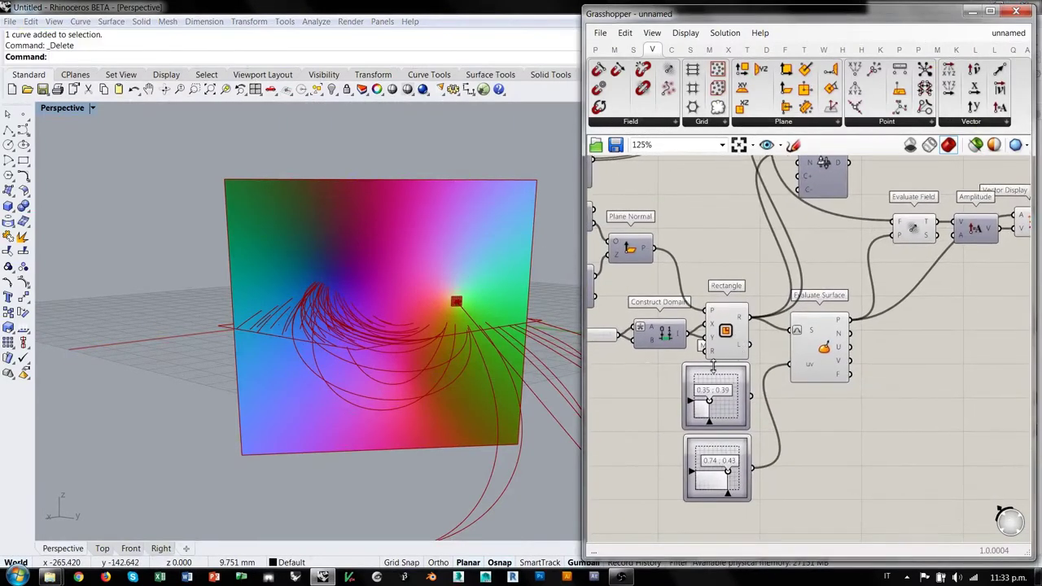
scroll(707, 378, "up", 2)
right_click_drag(728, 446, 732, 396)
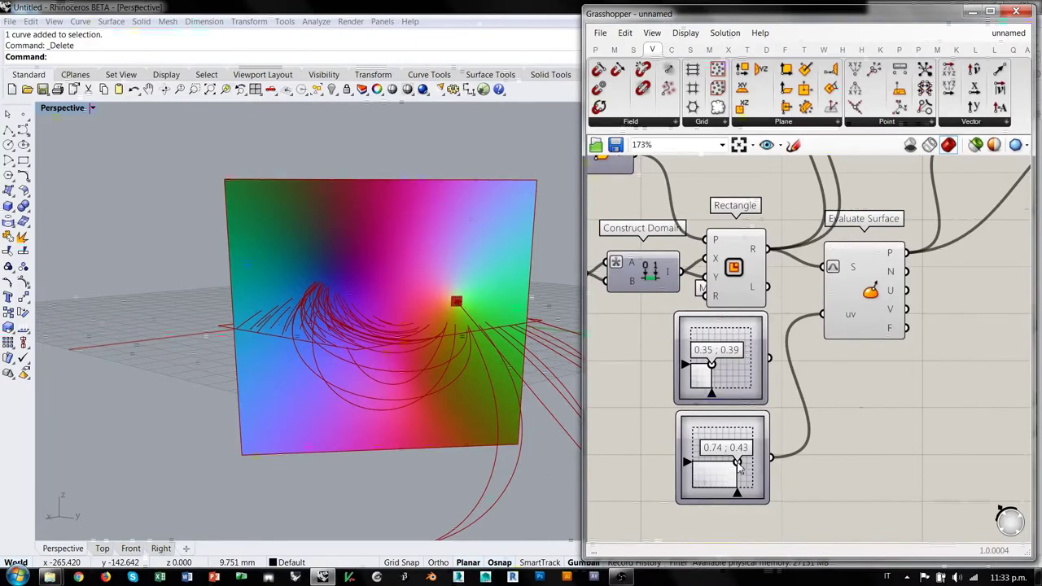
left_click(732, 444)
left_click_drag(730, 442, 730, 543, "alt")
Connect the copied MD slider to the uv input of Evaluate Surface and set it to about 0.57 ; 0.34.
right_click_drag(760, 484, 746, 373)
left_click_drag(758, 446, 806, 228)
mouse_move(724, 450)
left_mouse_down()
mouse_move(690, 416)
mouse_move(699, 461)
mouse_move(691, 452)
mouse_move(686, 426)
mouse_move(709, 420)
mouse_move(721, 459)
mouse_move(717, 448)
mouse_move(735, 444)
mouse_move(678, 407)
mouse_move(672, 383)
mouse_move(715, 479)
mouse_move(727, 477)
mouse_move(680, 484)
mouse_move(681, 456)
mouse_move(664, 454)
mouse_move(708, 455)
mouse_move(720, 475)
mouse_move(715, 422)
mouse_move(692, 460)
mouse_move(698, 419)
mouse_move(737, 443)
mouse_move(700, 431)
mouse_move(713, 461)
left_mouse_up()
scroll(716, 444, "down", 2)
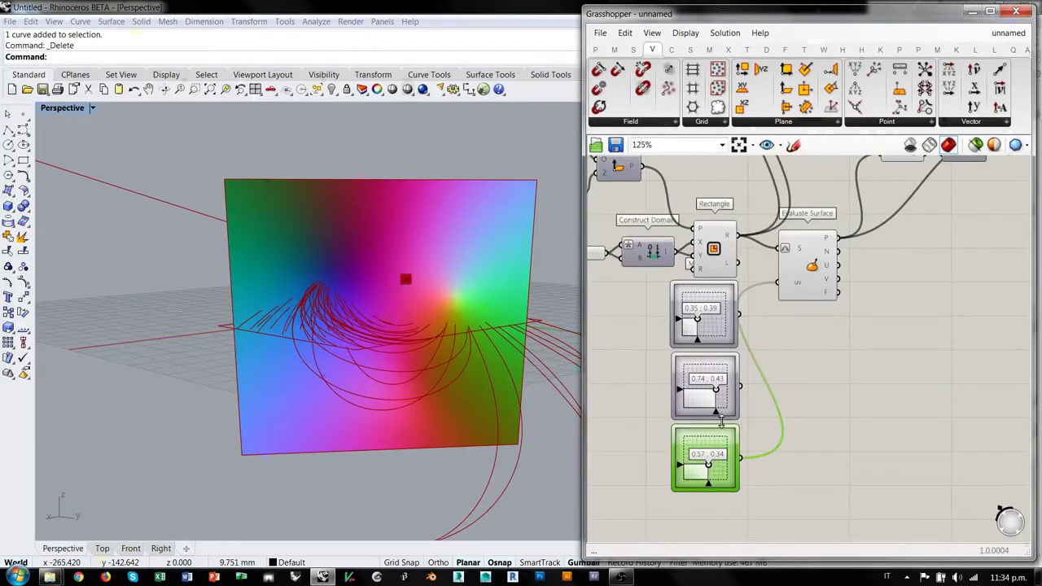
Align the three MD sliders into a neat column below the Rectangle component.
left_click(717, 346)
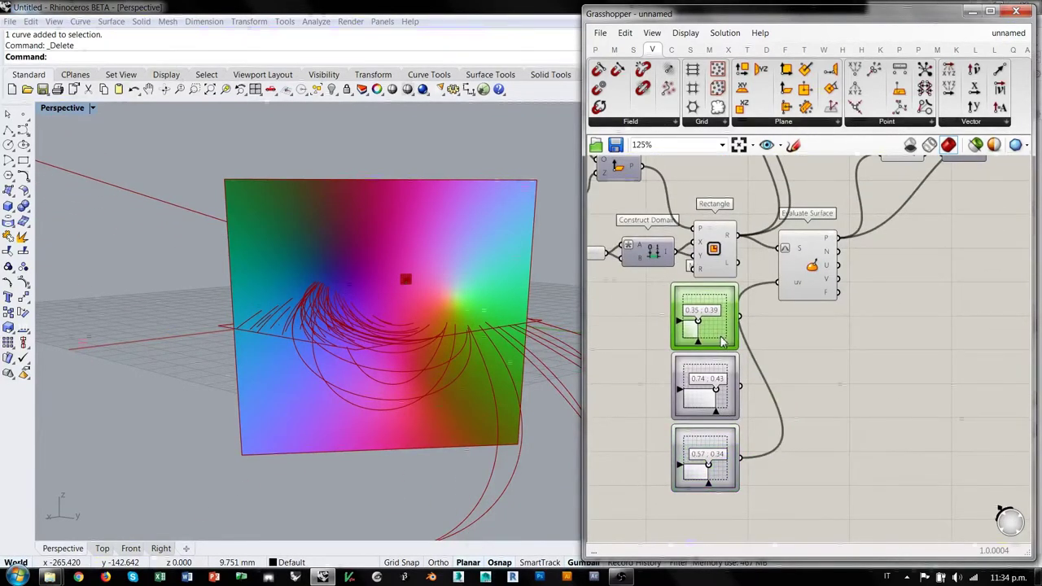
left_click(727, 442)
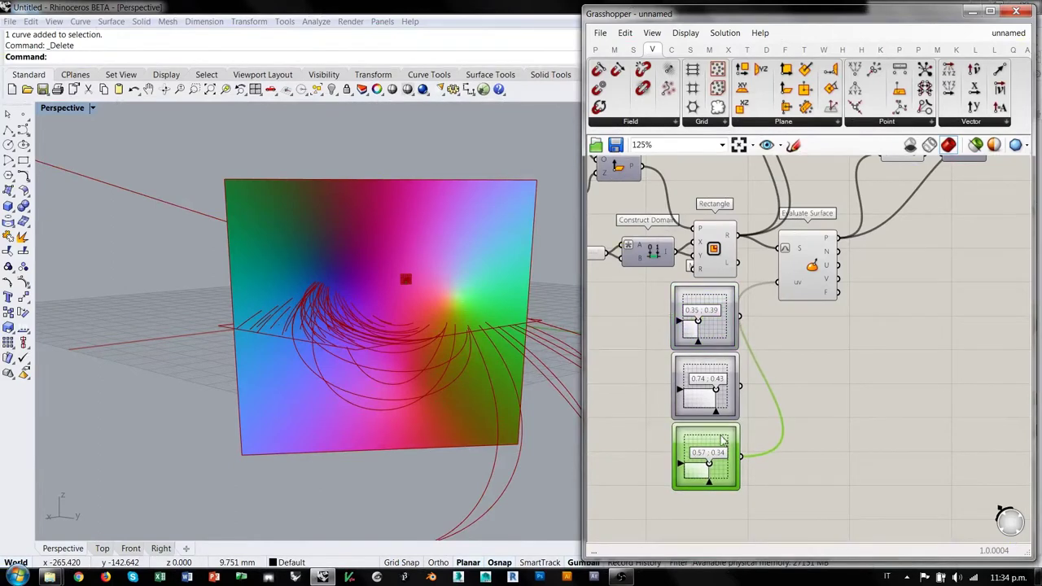
left_click_drag(765, 327, 697, 446)
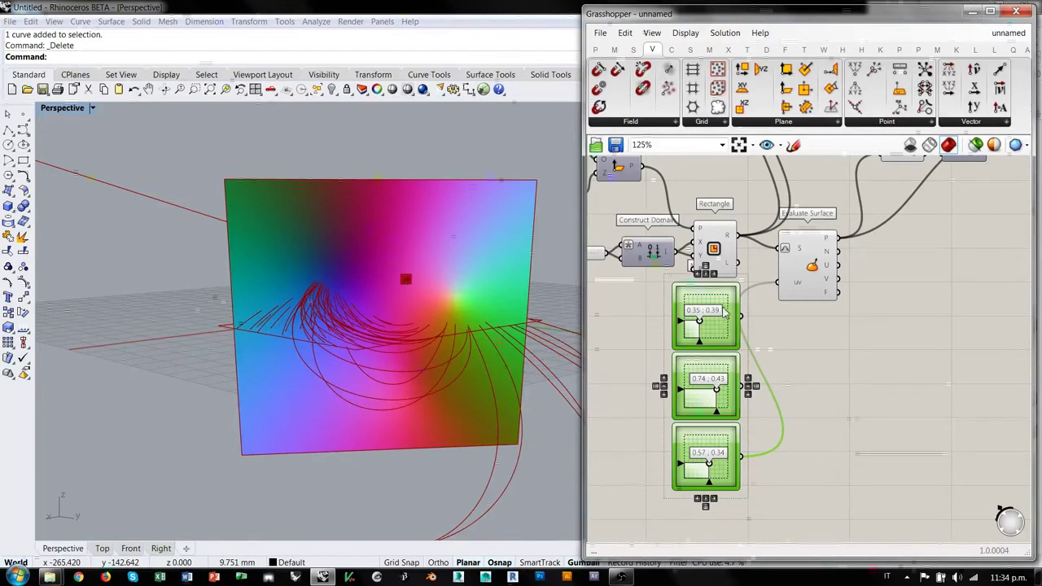
left_click(628, 356)
Add a Scalar Display component below Perpendicular Display and connect the Merge Fields output to its field input F.
right_click_drag(780, 333, 732, 547)
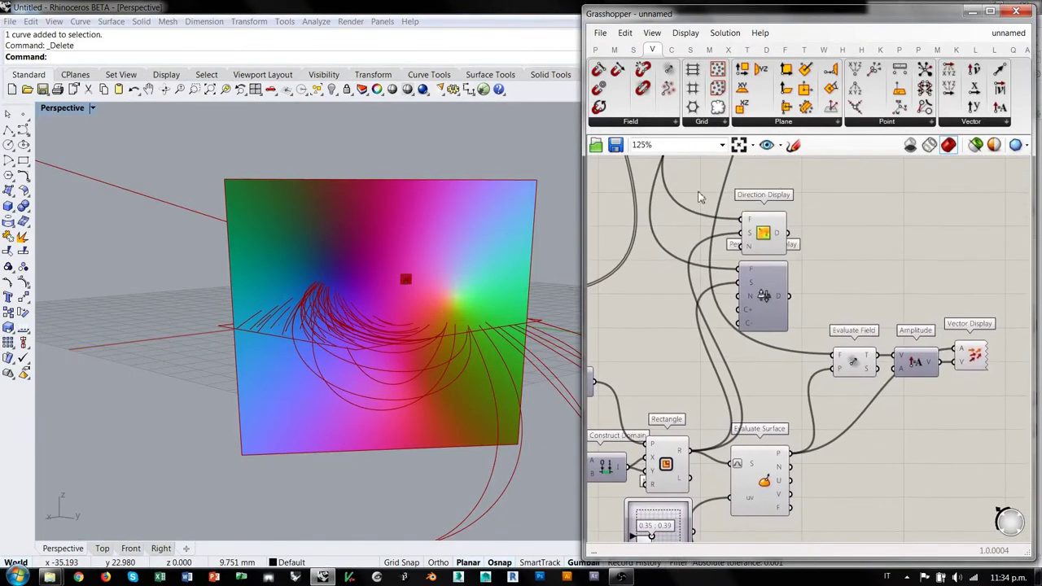
left_click(667, 124)
left_click_drag(639, 340, 762, 366)
scroll(740, 285, "down", 3)
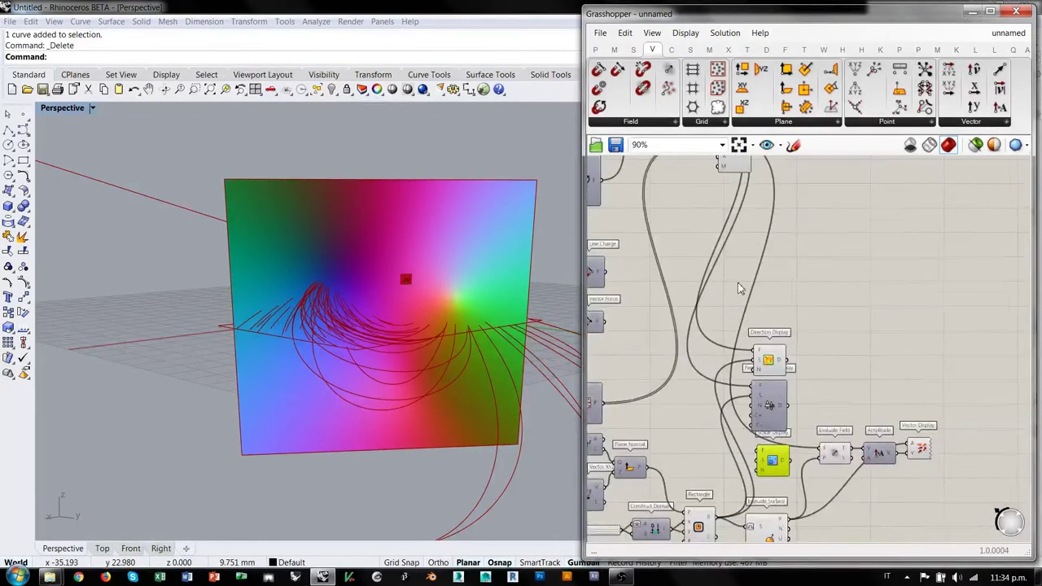
right_click_drag(738, 280, 730, 329)
left_click_drag(686, 182, 746, 498)
right_click_drag(757, 457, 748, 277)
Turn off the preview of Direction Display and connect the Rectangle output R to Scalar Display's section input S.
left_click(753, 232)
key("ctrl+q")
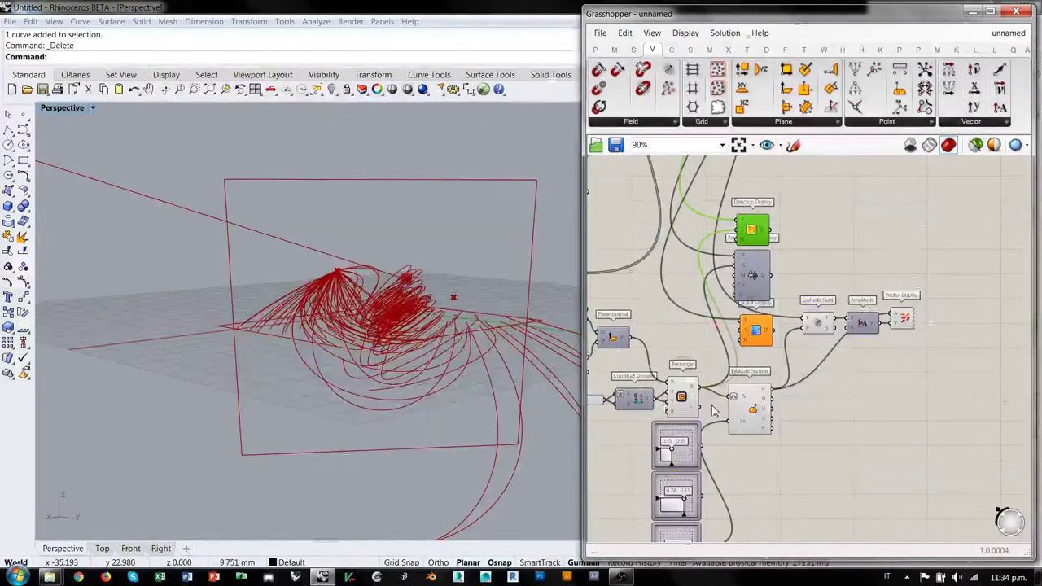
left_click_drag(699, 387, 737, 332)
left_click(830, 397)
right_click_drag(446, 306, 397, 274)
Line up Scalar Display below Perpendicular Display and move Direction Display slightly up to space out the column.
right_click_drag(736, 298, 733, 353)
left_click_drag(750, 387, 745, 392)
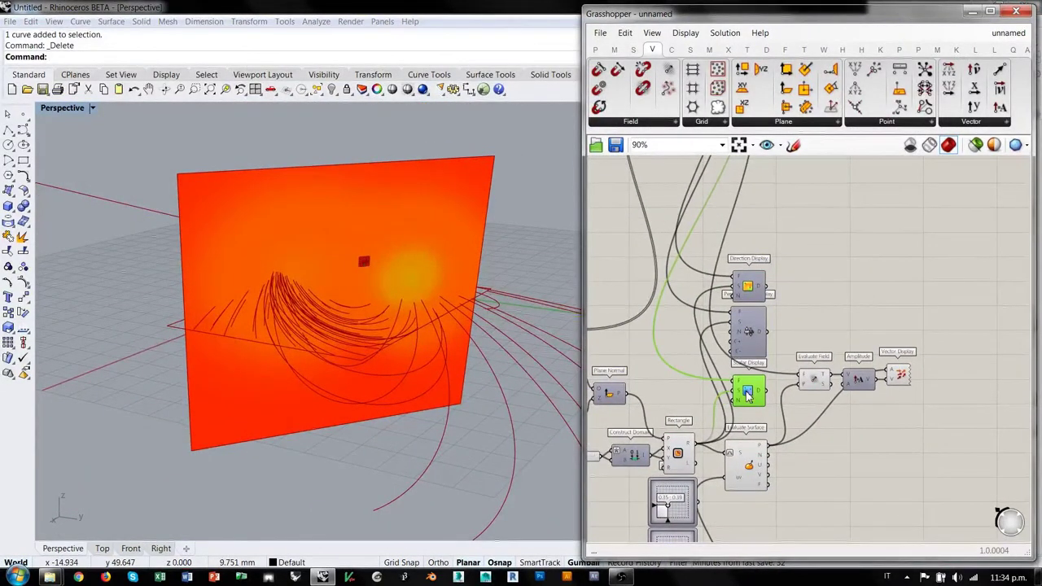
scroll(757, 373, "up", 3)
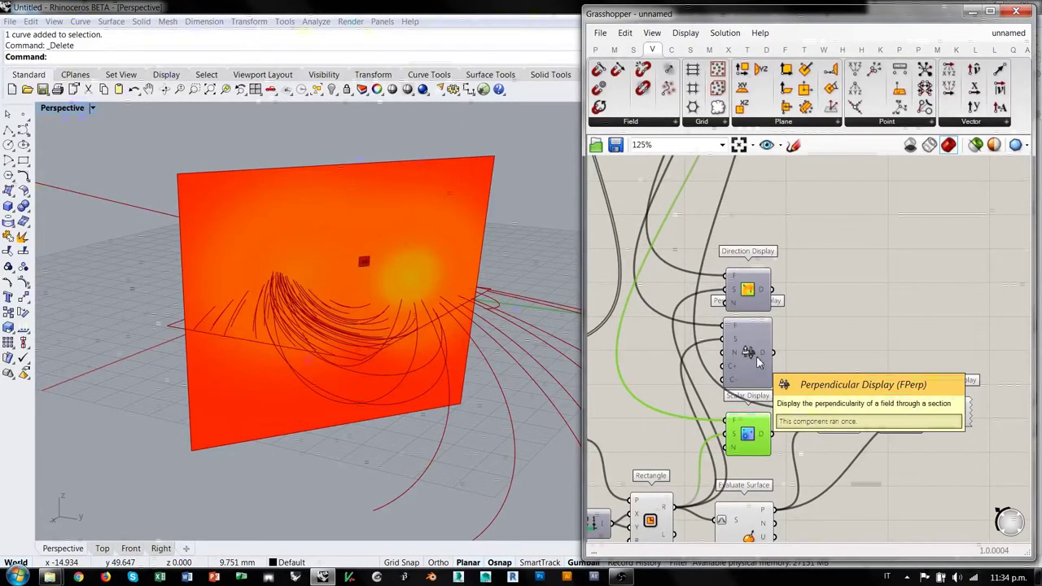
left_click_drag(754, 295, 754, 277)
left_click(830, 319)
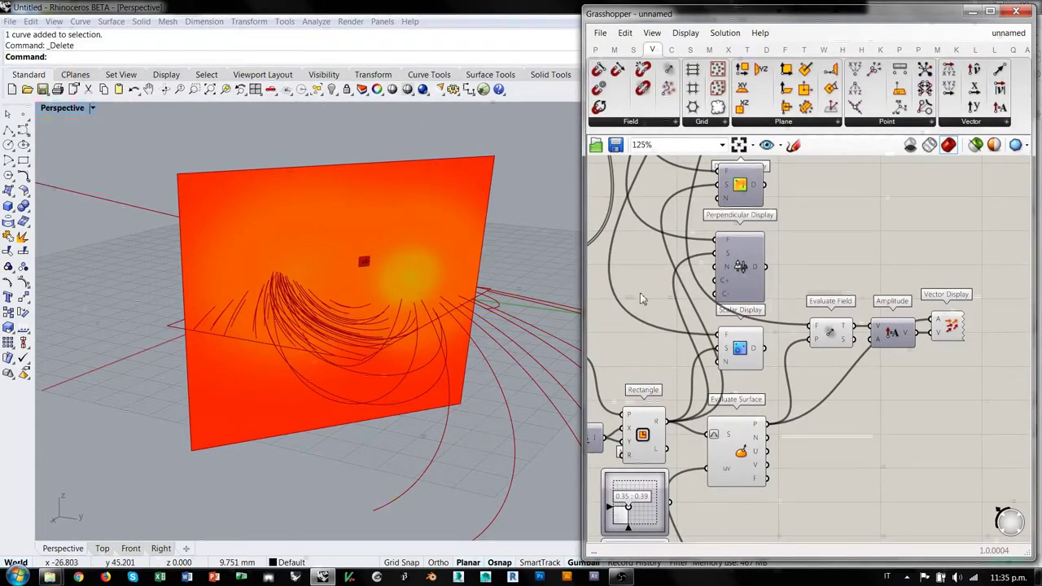
Add a Panel below Amplitude and connect the Strength output S of Evaluate Field to it.
right_click_drag(718, 359, 711, 318)
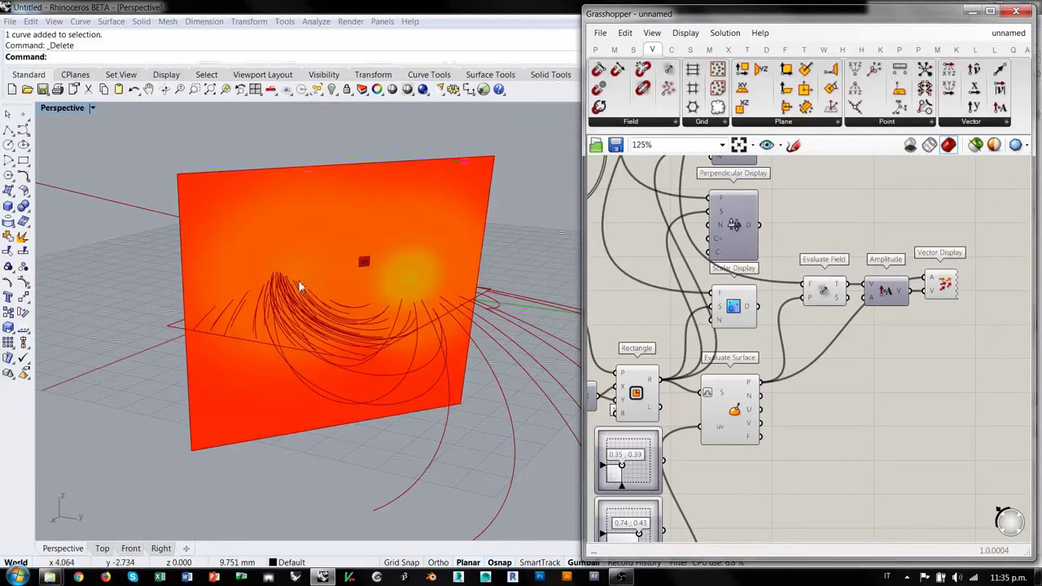
scroll(739, 346, "up", 2)
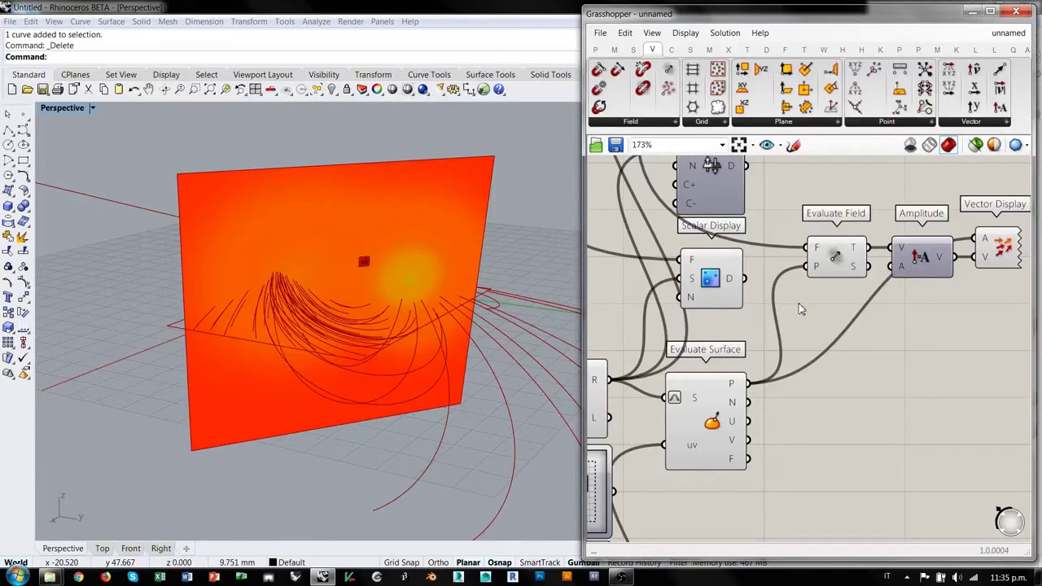
right_click_drag(847, 309, 808, 305)
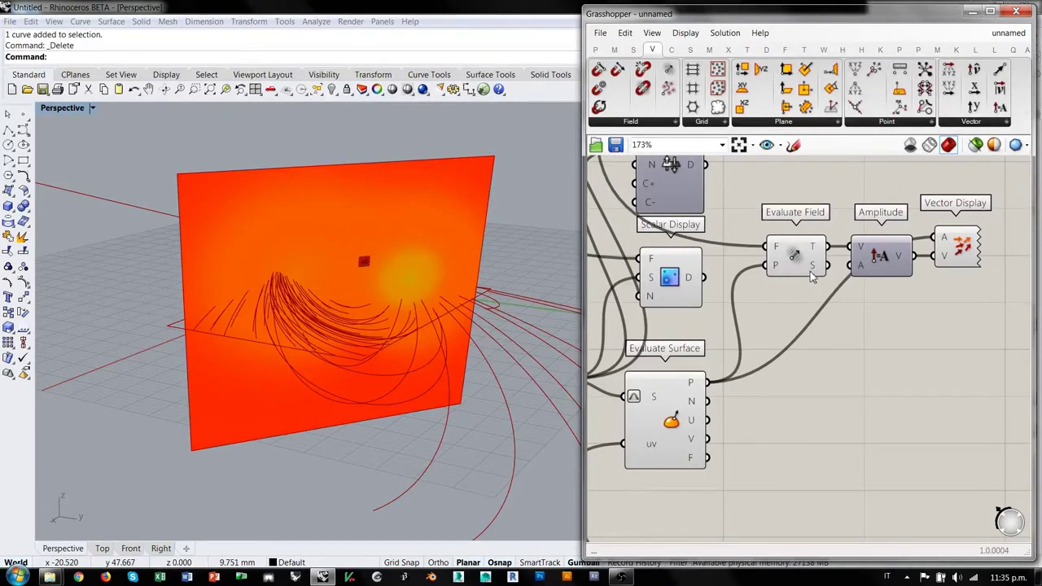
mouse_move(814, 271)
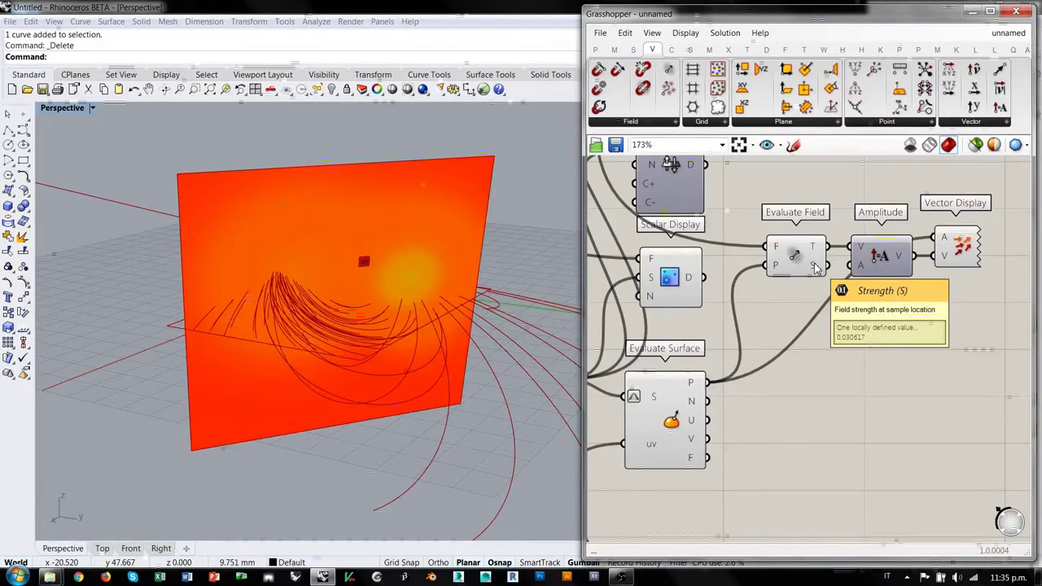
double_click(896, 358)
type("Panel")
key("Return")
left_click_drag(827, 266, 818, 354)
scroll(833, 347, "up", 2)
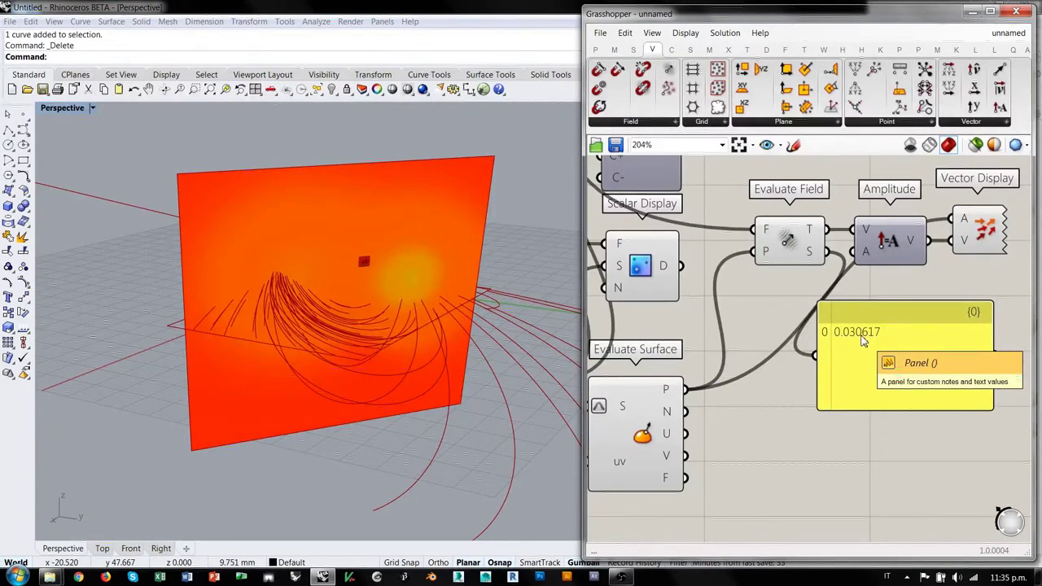
Set the lowest MD slider to 1.0 ; 0.0 to evaluate the field at a corner of the rectangle.
right_click_drag(611, 391, 783, 371)
scroll(753, 378, "down", 2)
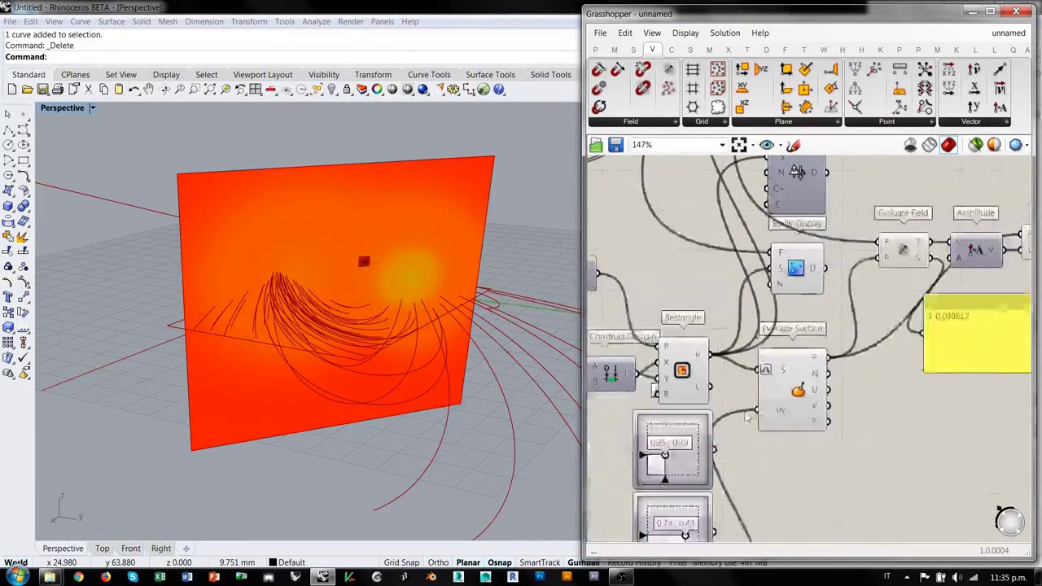
right_click_drag(730, 529, 722, 391)
left_click_drag(672, 497, 716, 529)
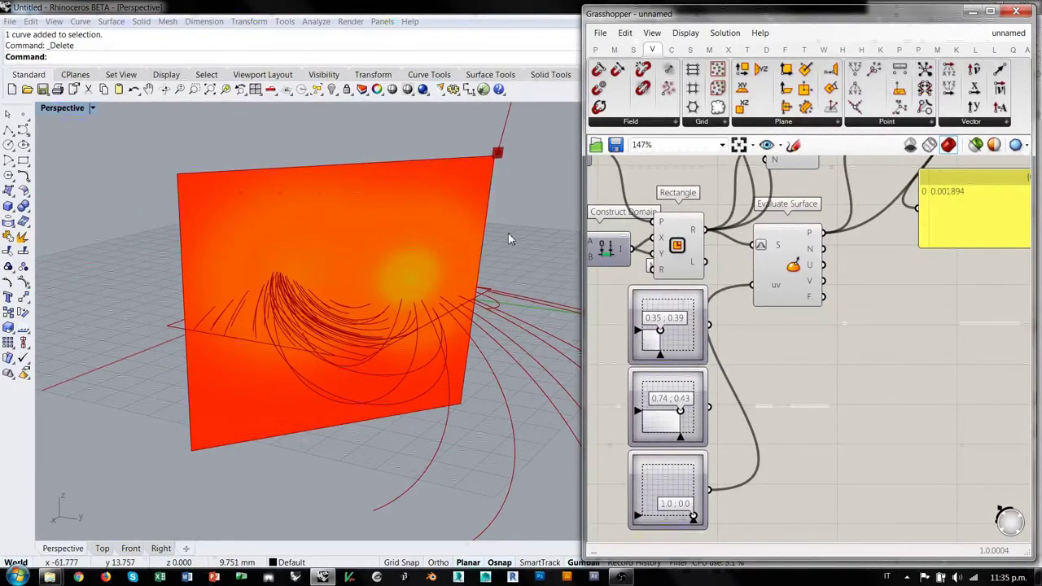
Move the strength Panel beside the lowest MD slider and set that slider to about 0.75 ; 0.43.
left_click_drag(954, 210, 801, 481)
scroll(745, 470, "up", 4)
right_click_drag(832, 471, 905, 326)
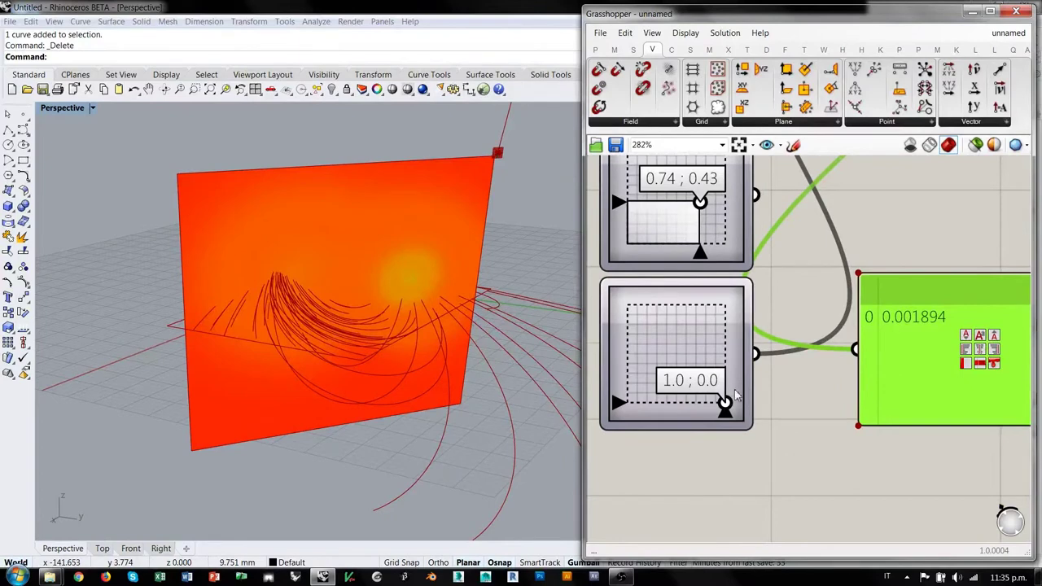
left_click_drag(726, 399, 700, 362)
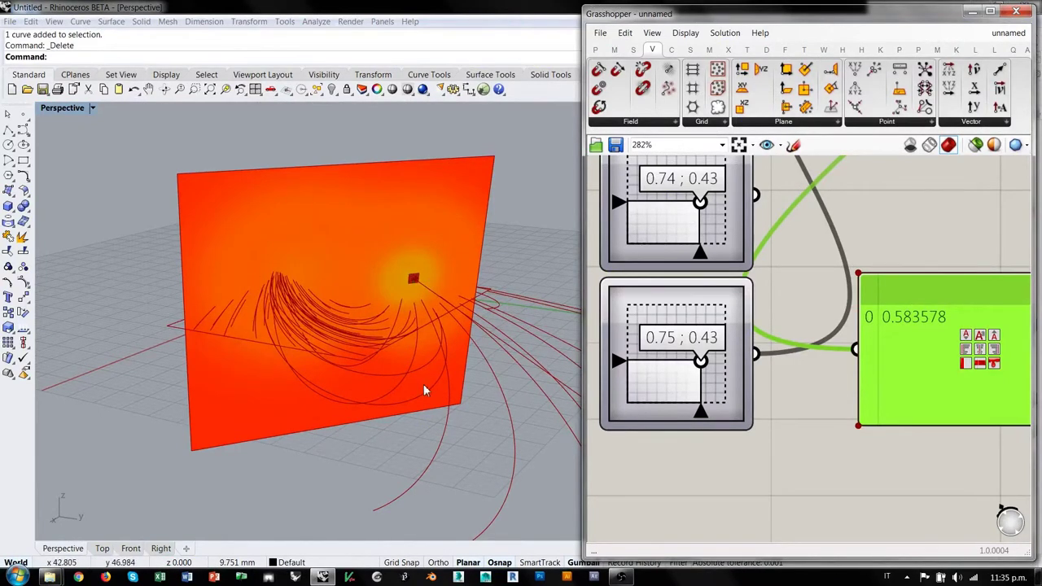
Examine the Scalar Display colours around the evaluated point together with the strength Panel and the Evaluate Field wiring.
scroll(775, 286, "down", 5)
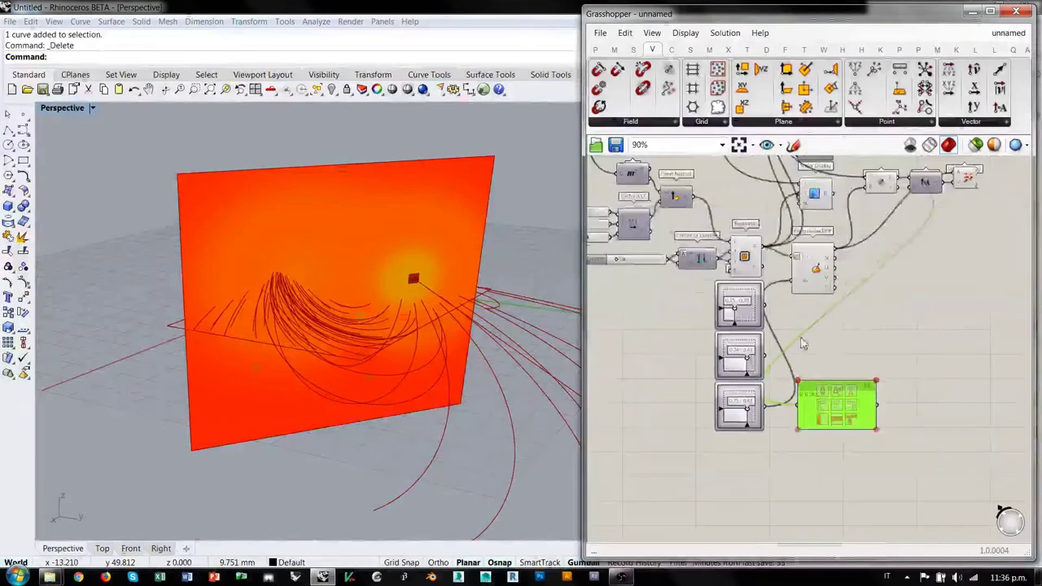
scroll(776, 287, "up", 3)
right_click_drag(371, 324, 380, 275)
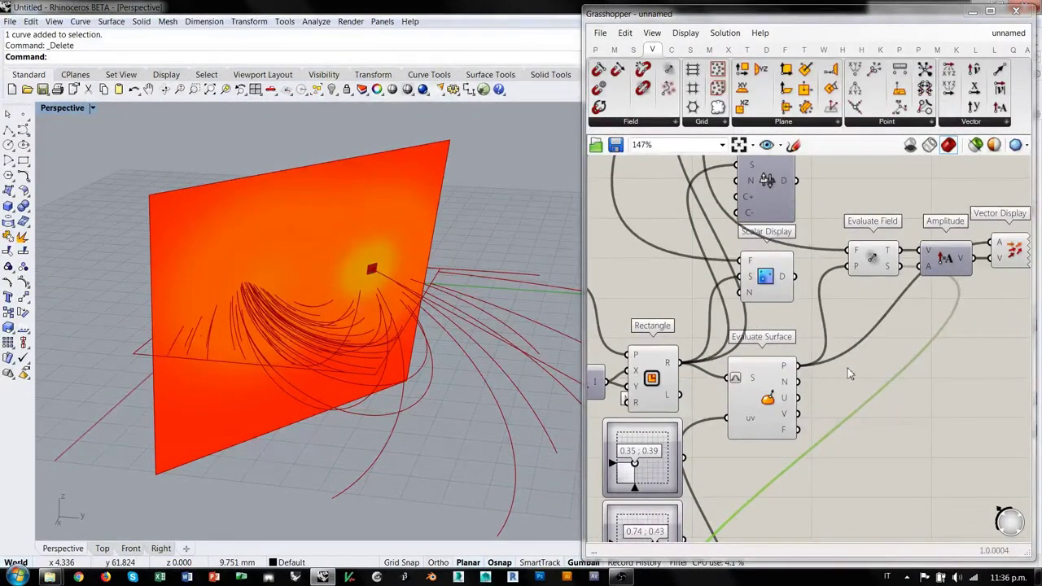
scroll(848, 373, "down", 3)
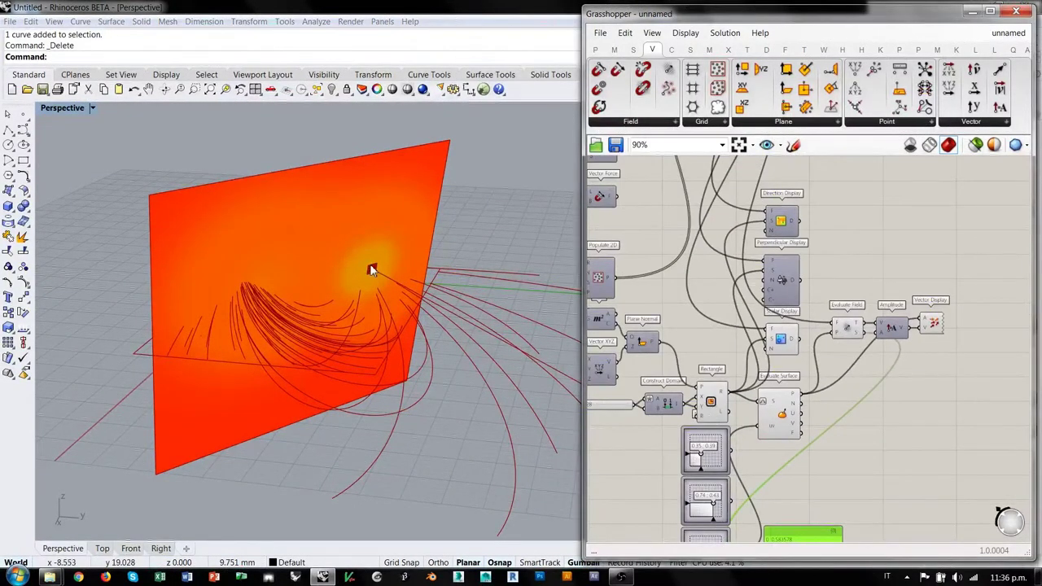
scroll(799, 379, "up", 4)
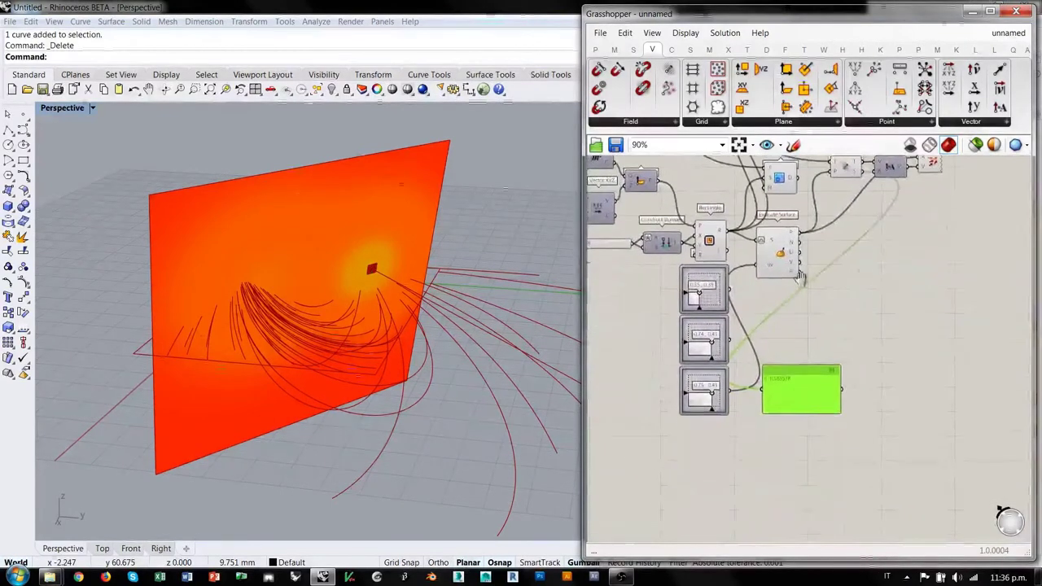
right_click_drag(837, 284, 806, 378)
scroll(805, 378, "down", 2)
right_click_drag(837, 252, 795, 343)
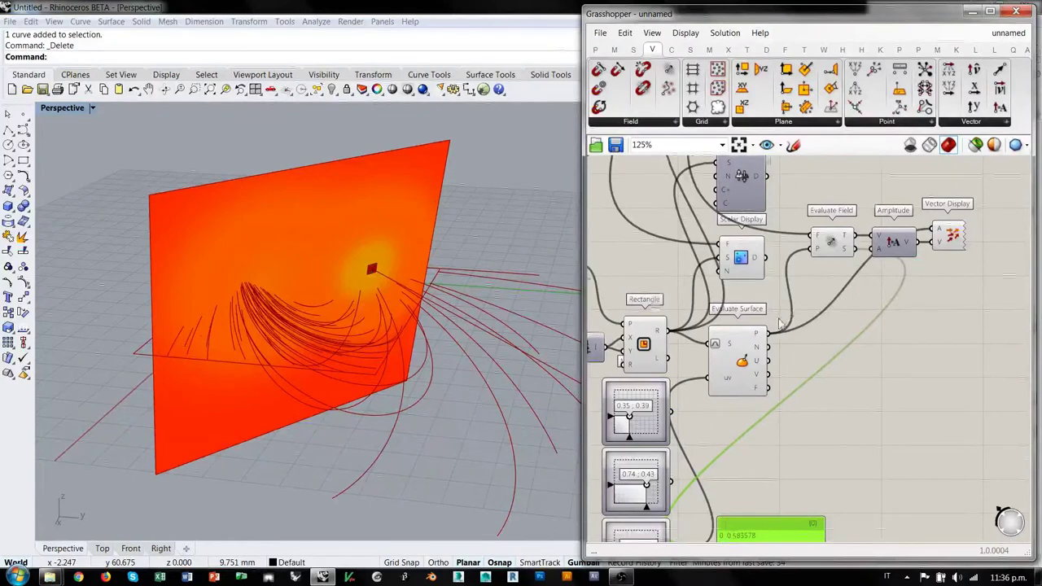
Select all components of the vector field definition and disable them.
scroll(788, 308, "down", 5)
right_click_drag(787, 302, 818, 368)
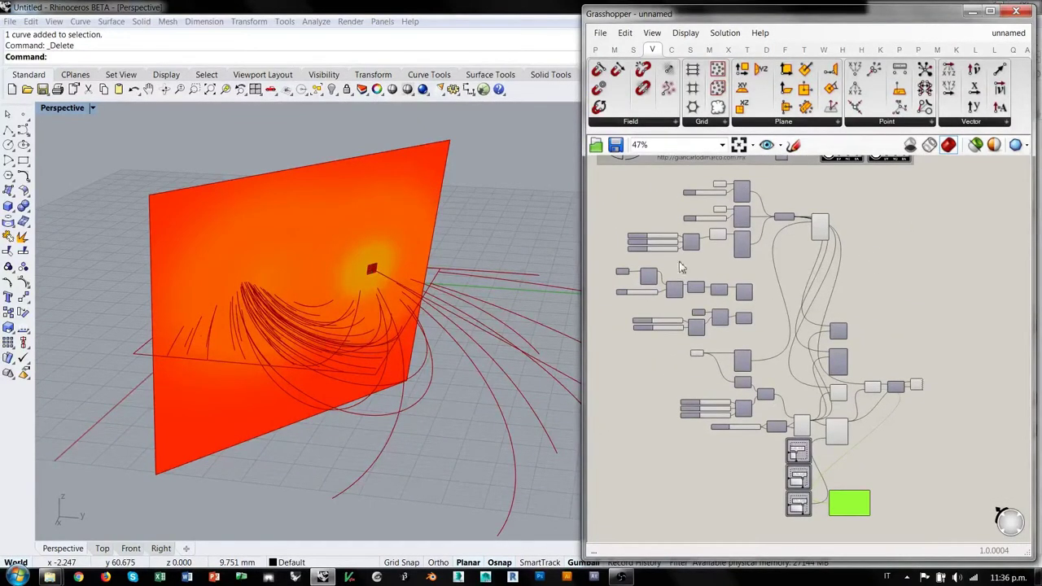
left_click(648, 194)
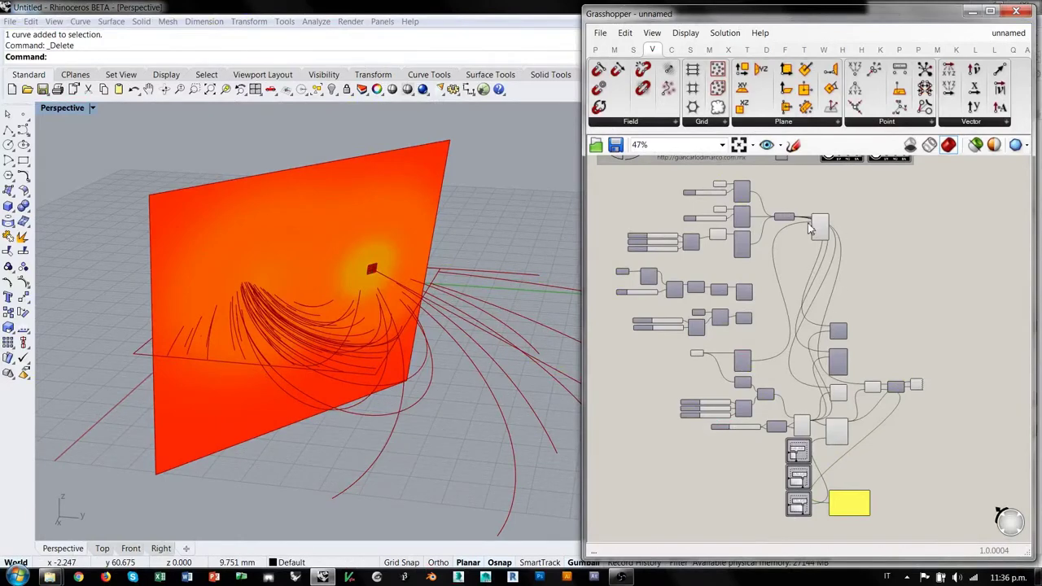
left_click_drag(935, 188, 676, 427)
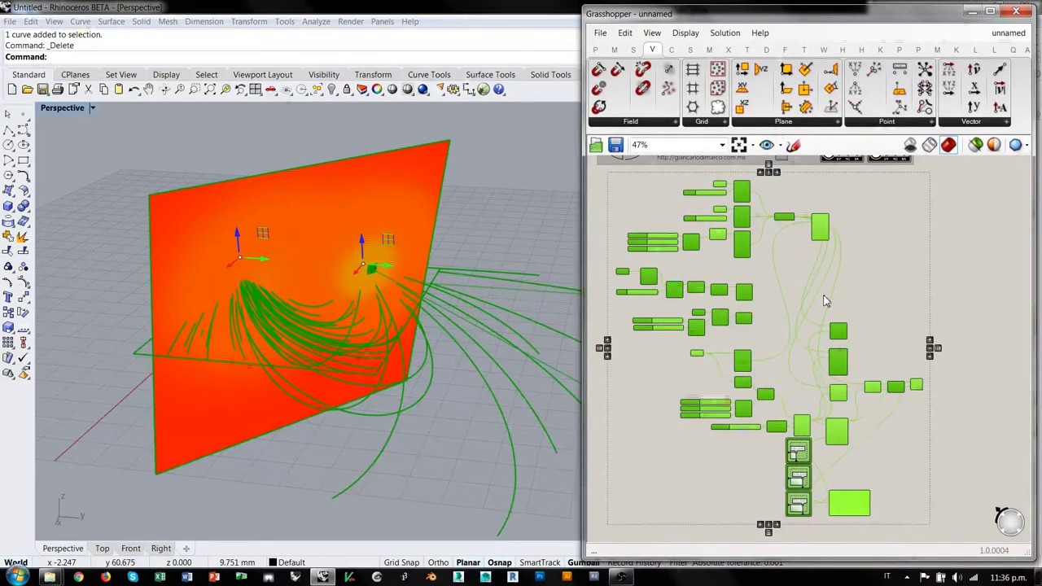
left_click(669, 378)
left_click_drag(925, 184, 609, 525)
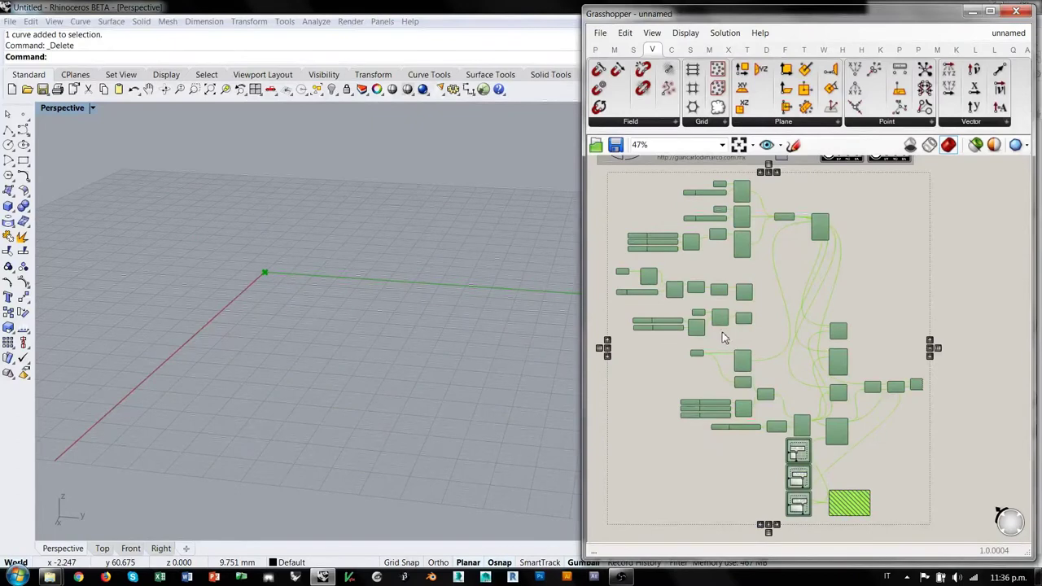
Move the disabled definition out of the way, beside the header block on the canvas.
scroll(708, 336, "down", 3)
left_click_drag(658, 263, 847, 214)
left_click(720, 310)
Add a Rectangle component on the empty canvas below the header block.
mouse_move(413, 306)
right_mouse_down()
mouse_move(305, 367)
mouse_move(274, 337)
mouse_move(368, 425)
mouse_move(367, 375)
mouse_move(382, 396)
mouse_move(333, 356)
mouse_move(432, 306)
right_mouse_up()
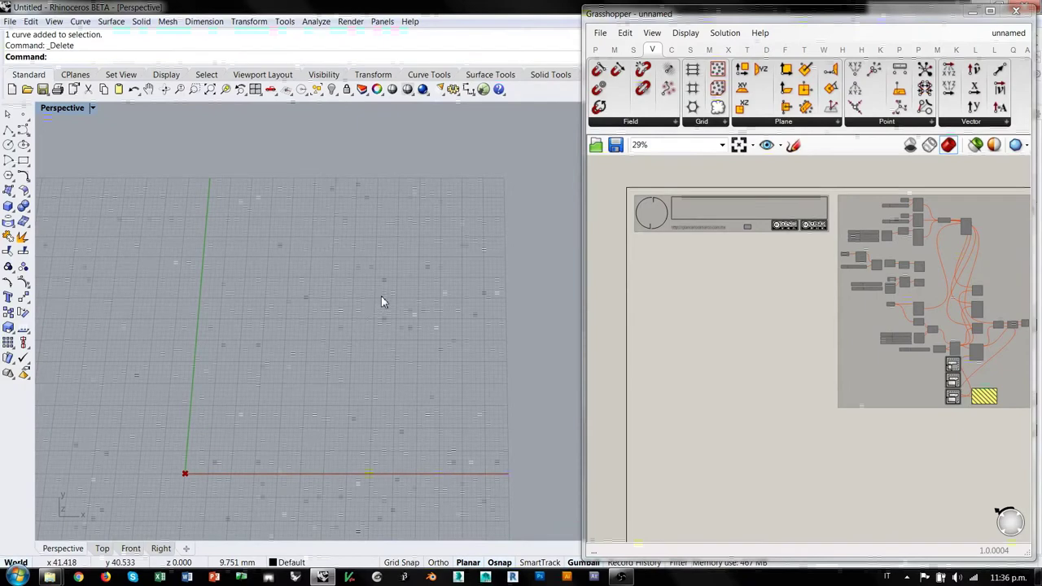
scroll(661, 270, "up", 1)
scroll(661, 270, "up", 5)
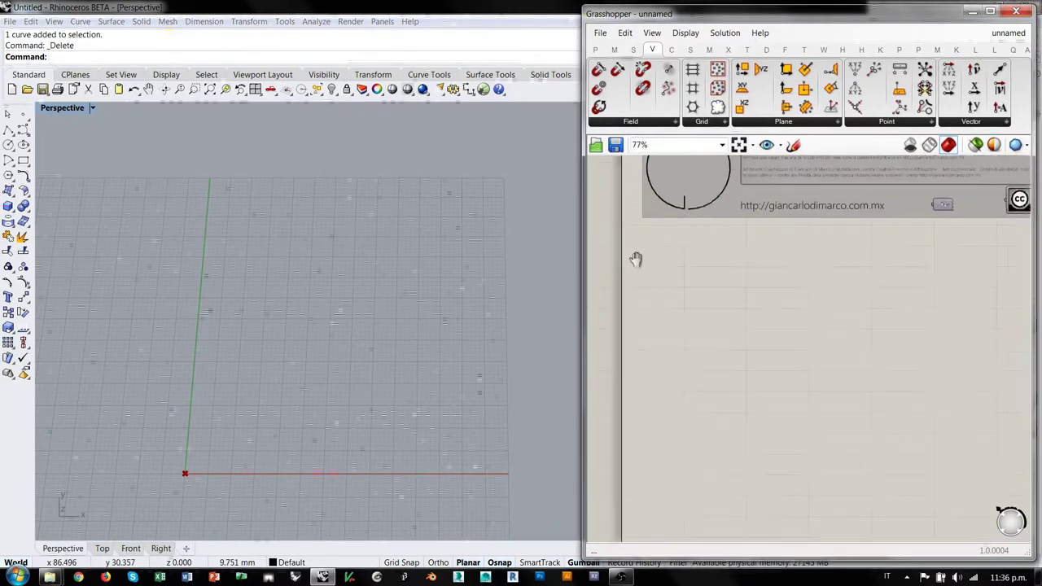
double_click(718, 315)
type("rectangle")
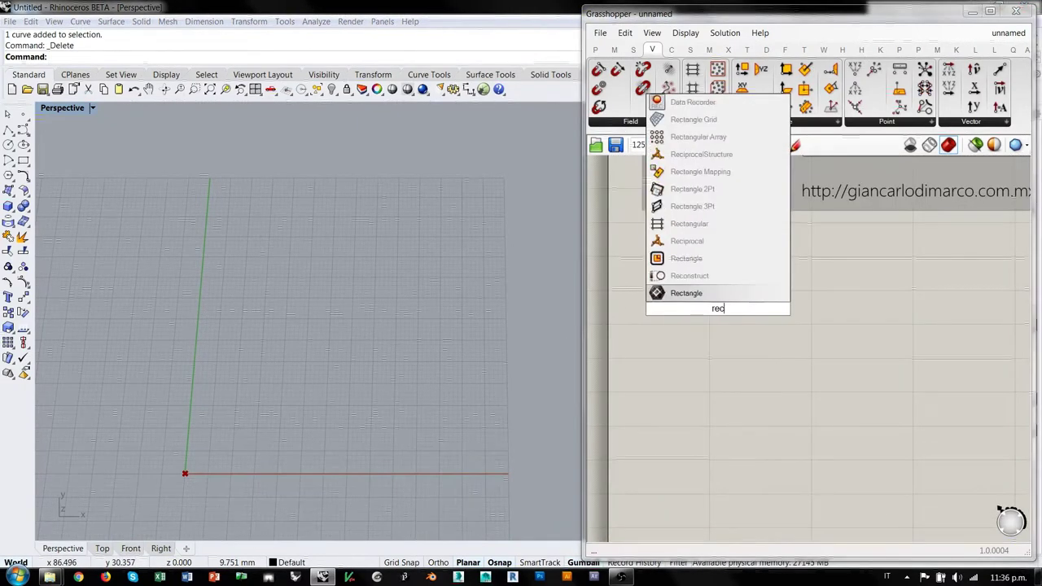
key("Return")
scroll(676, 270, "up", 2)
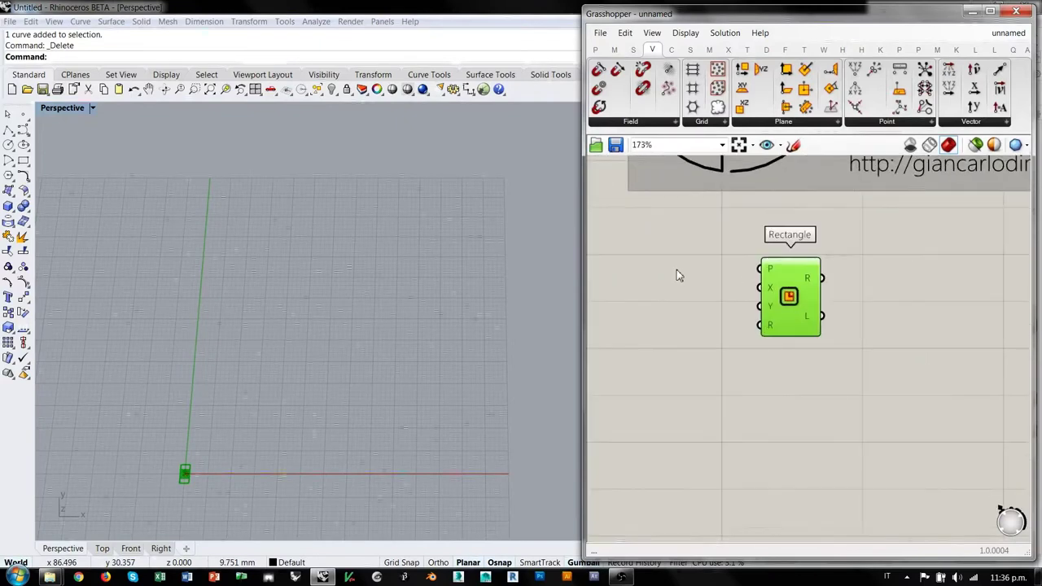
Add a number slider ranging from 50 to 100, wire it to the Rectangle's X and Y inputs, and set it to 70.
double_click(721, 306)
type("50<")
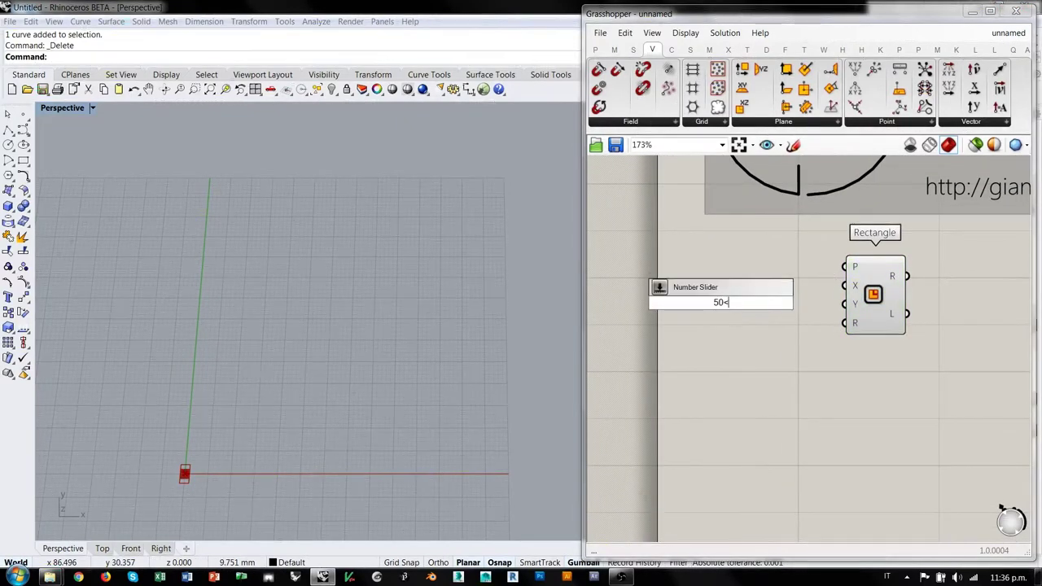
type("100")
key("Return")
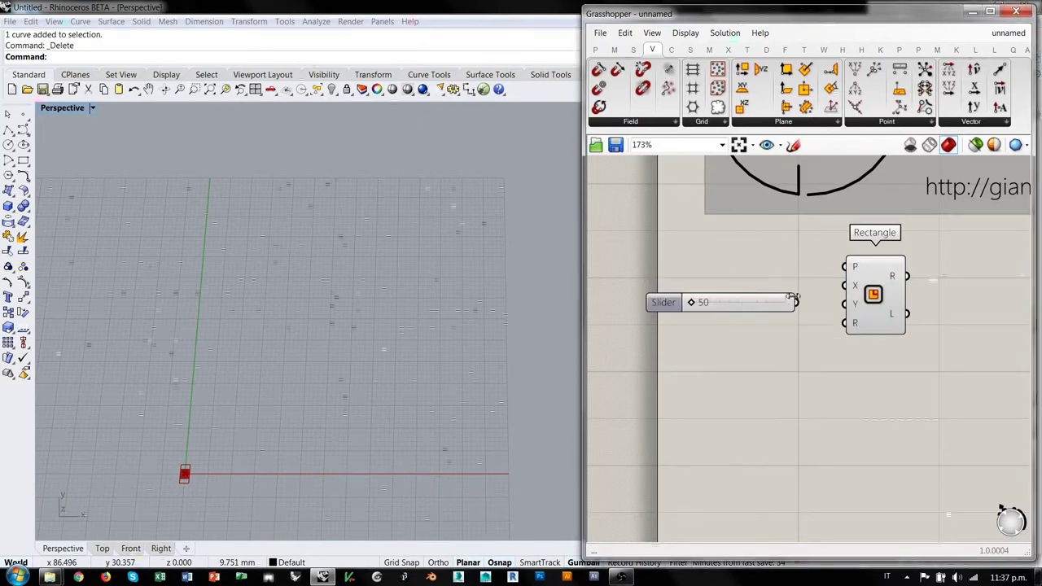
left_click_drag(798, 306, 840, 305)
mouse_move(741, 303)
left_mouse_down()
mouse_move(704, 296)
mouse_move(730, 300)
left_mouse_up()
Add a Populate 2D component beside the Rectangle and connect the rectangle output to its region input, leaving space between them.
right_click_drag(1026, 310, 885, 351)
double_click(876, 346)
type("pop")
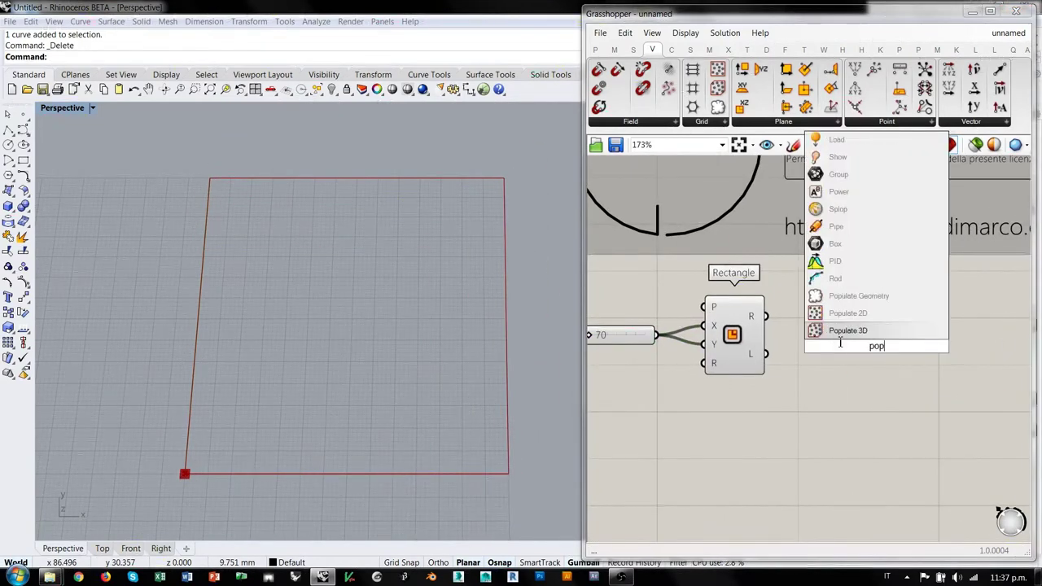
left_click(844, 318)
left_click_drag(871, 334, 907, 355)
left_click(829, 370)
right_click_drag(827, 366, 726, 361)
left_click_drag(802, 352, 834, 332)
left_click_drag(665, 311, 849, 337)
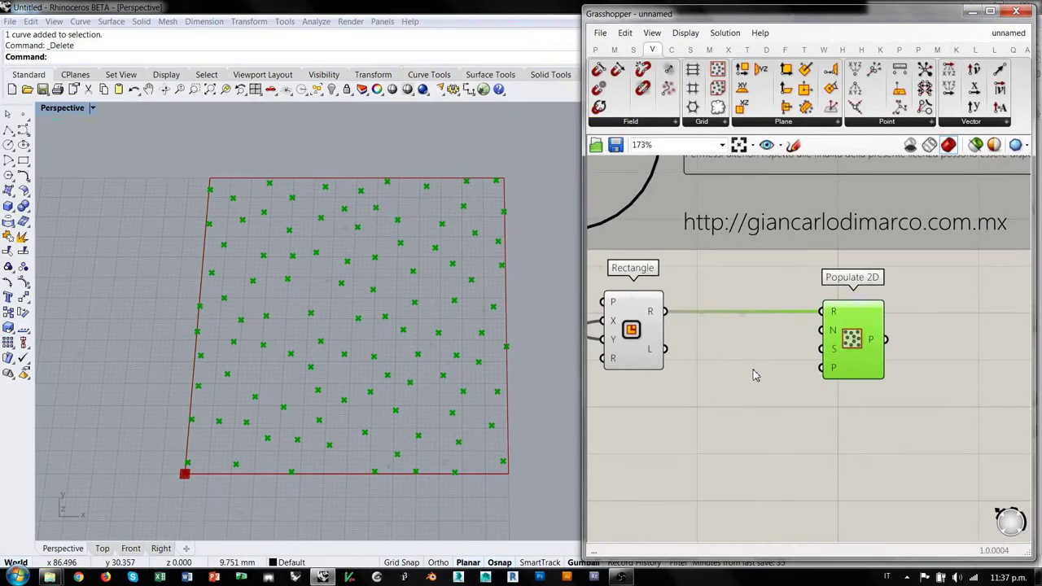
left_click(807, 348)
left_click_drag(852, 338, 902, 338)
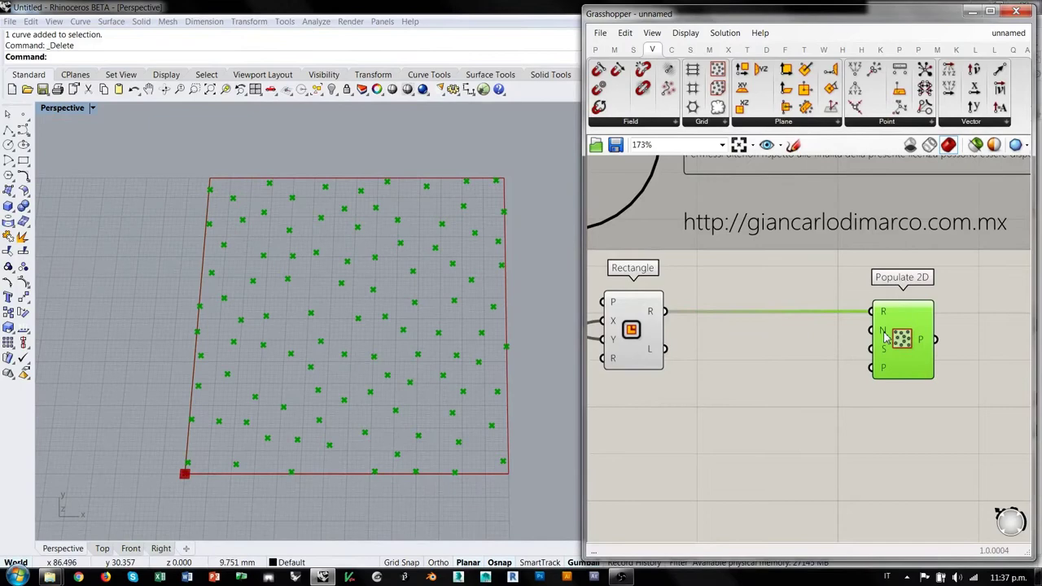
Add a number slider from 1 to 5, set at 1, and connect it to Populate 2D's count input.
double_click(765, 363)
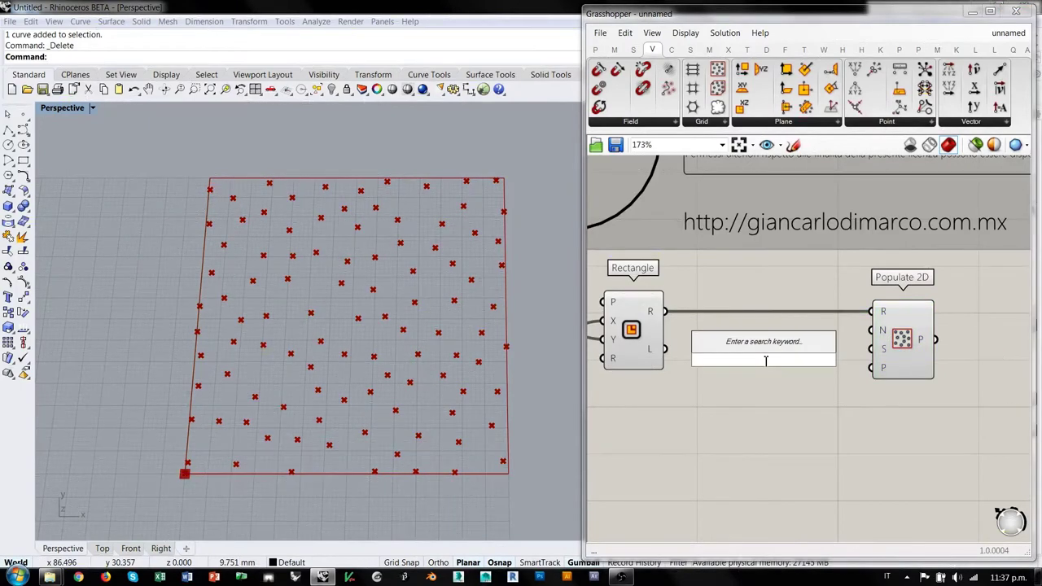
type("1<5")
key("Return")
left_click_drag(839, 359, 875, 332)
left_click_drag(706, 359, 721, 329)
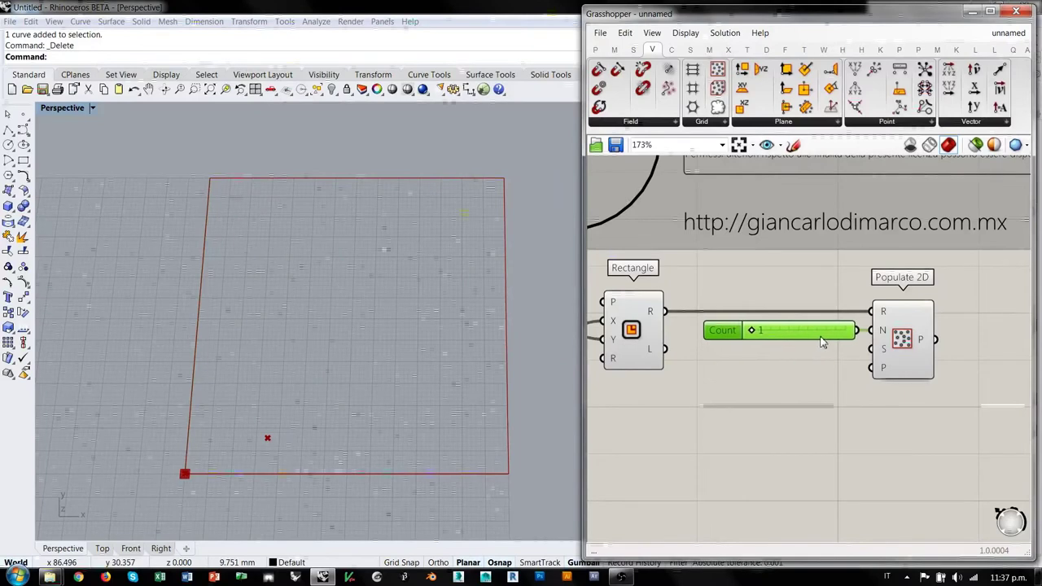
left_click(735, 381)
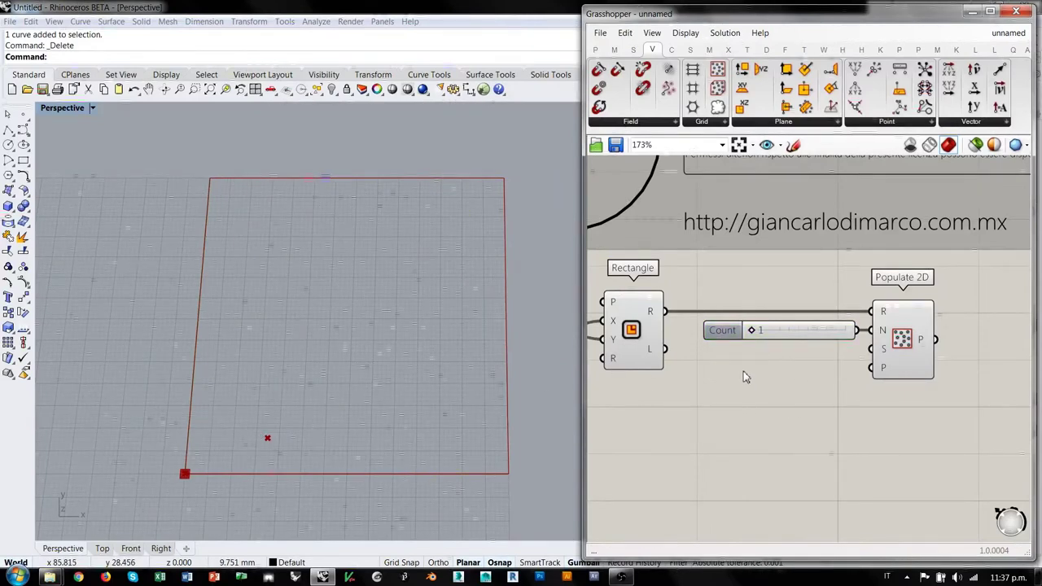
double_click(744, 371)
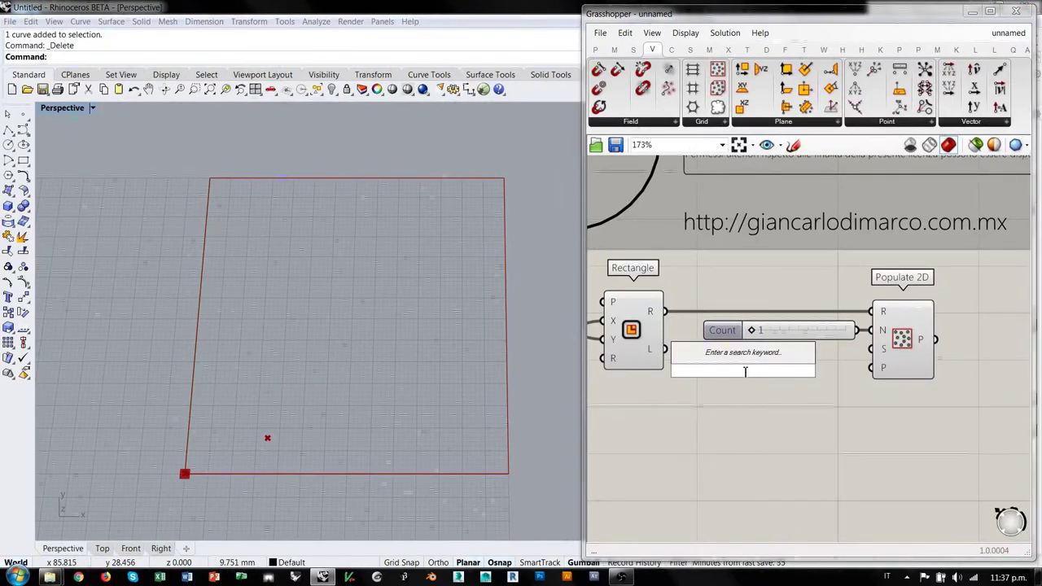
left_click(761, 389)
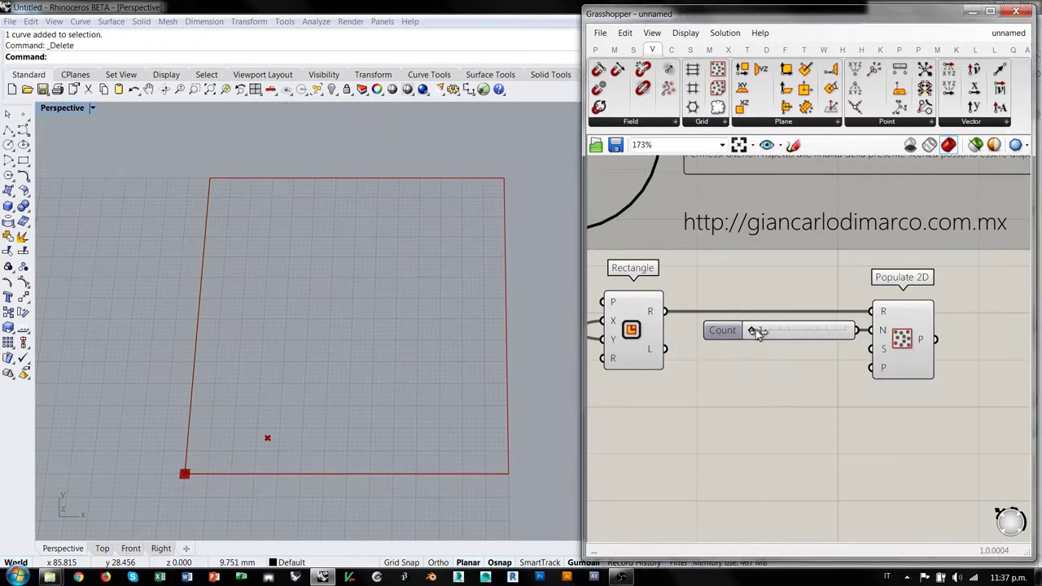
left_click_drag(756, 328, 736, 337)
Add a field Point Charge component, feed it the Populate 2D points, and place it close beside Populate 2D.
right_click_drag(884, 387, 705, 341)
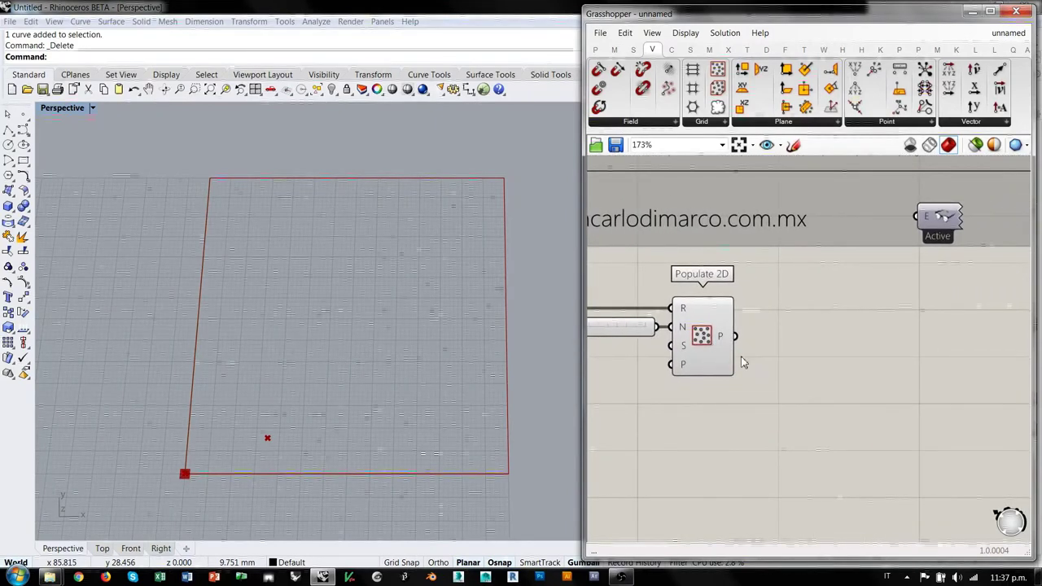
double_click(890, 353)
type("point cha")
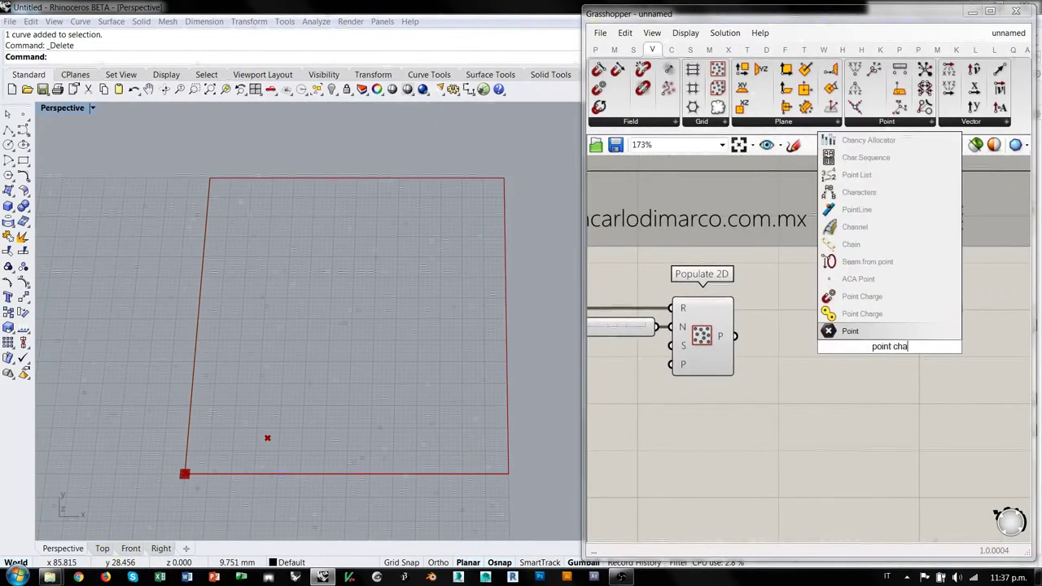
left_click(873, 306)
left_click_drag(737, 336, 857, 318)
left_click_drag(887, 343, 870, 361)
left_click(795, 331)
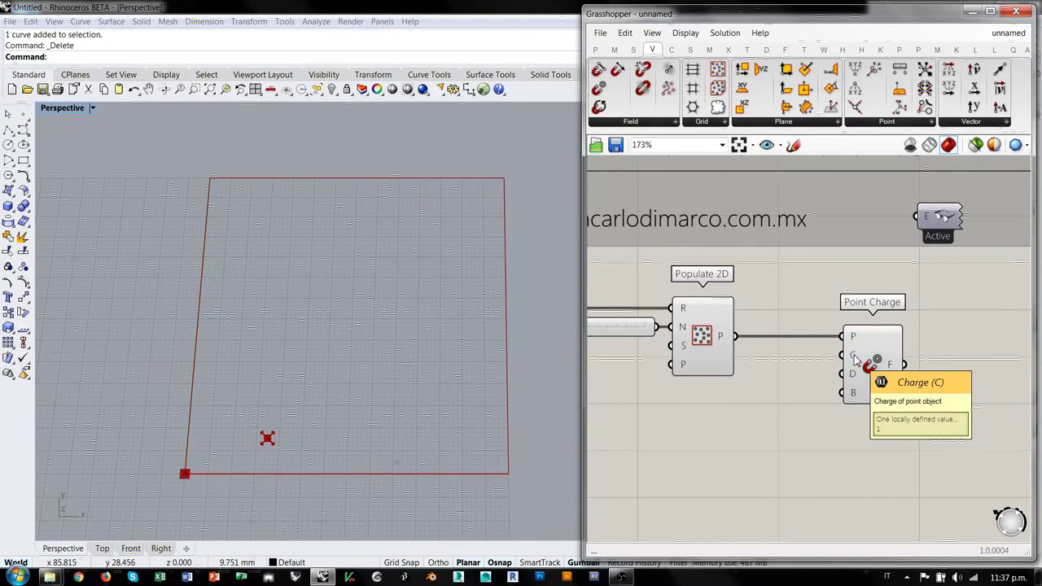
right_click_drag(776, 370, 871, 342)
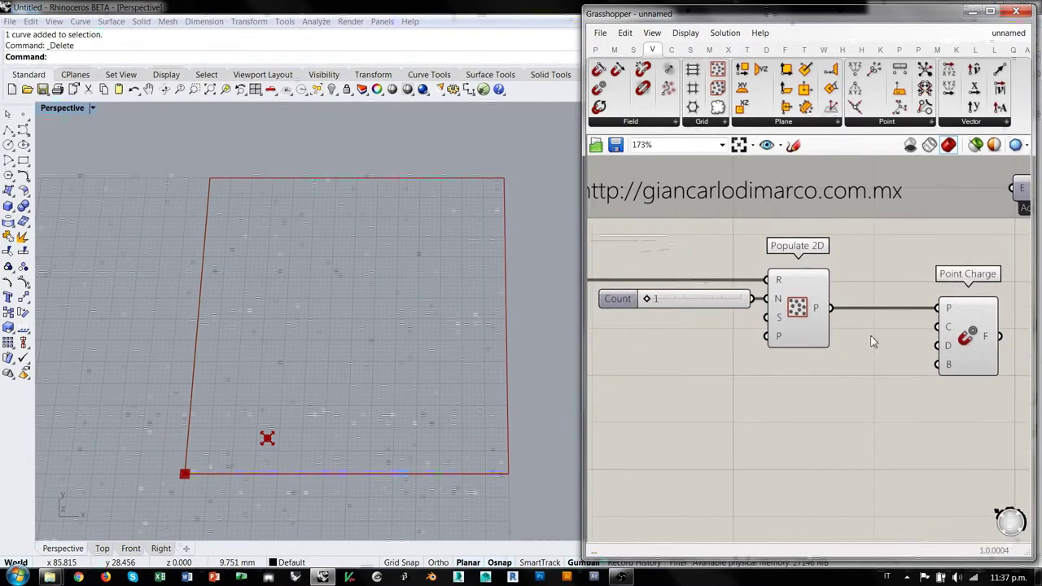
left_click_drag(972, 328, 891, 328)
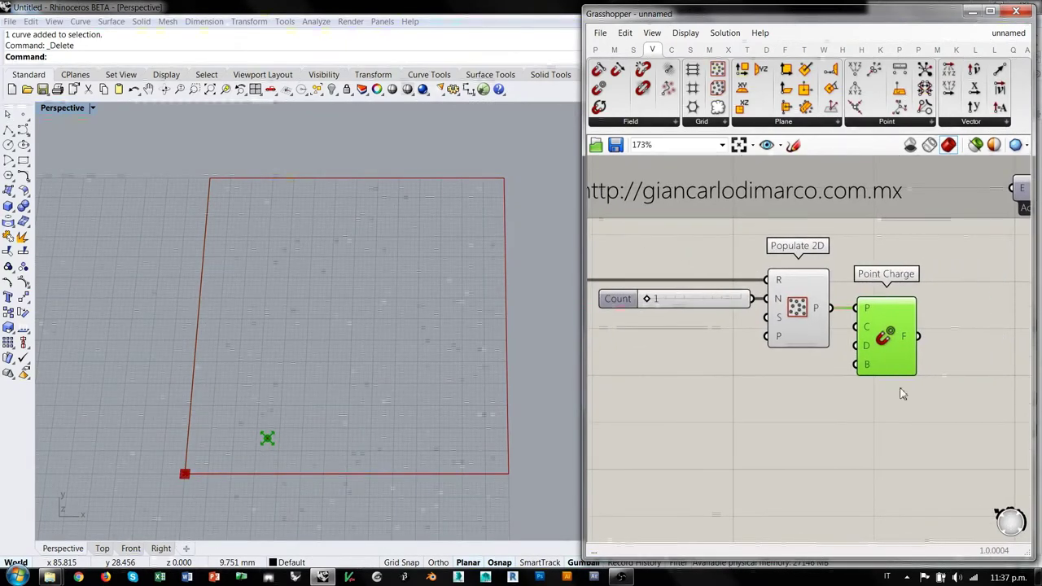
Duplicate the Count slider, Populate 2D and Point Charge group below the originals, keeping the Rectangle connection.
right_click_drag(789, 353, 827, 346)
scroll(827, 346, "down", 1)
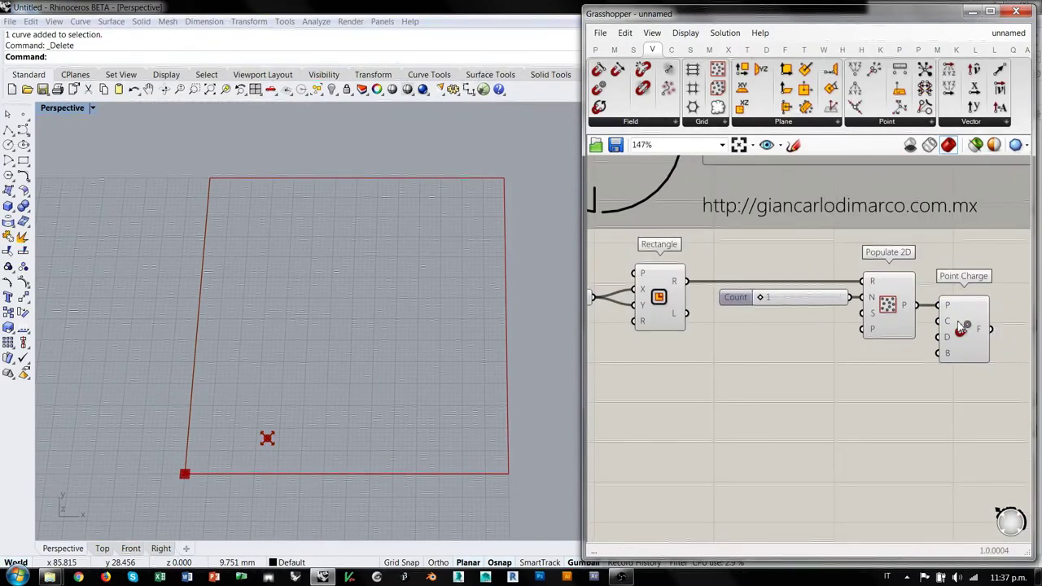
left_click_drag(1009, 256, 692, 381)
left_click_drag(902, 297, 900, 401)
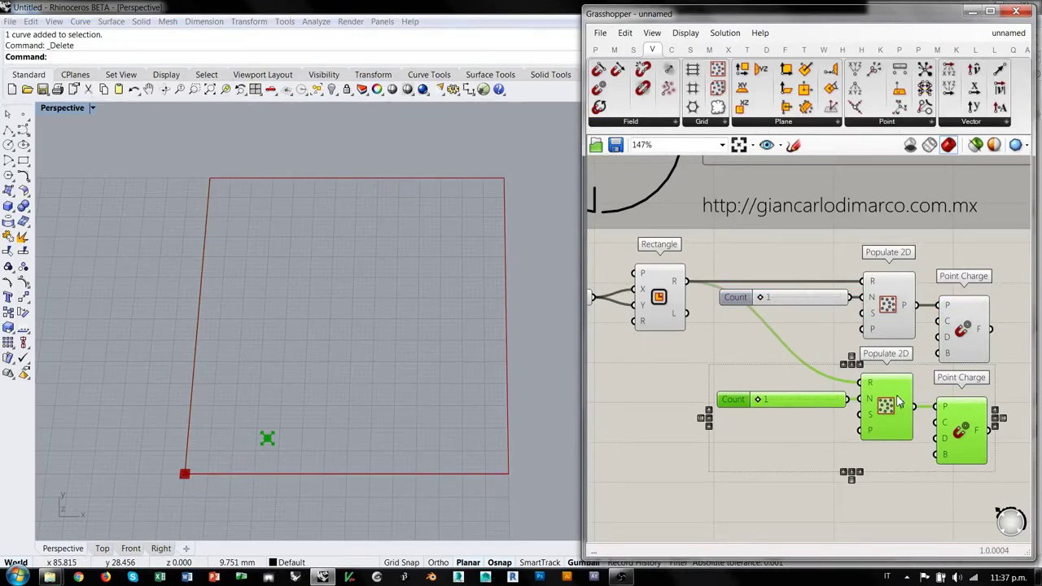
left_click(827, 348)
Set the Charge input of the lower Point Charge to -1.
right_click_drag(841, 317, 823, 279)
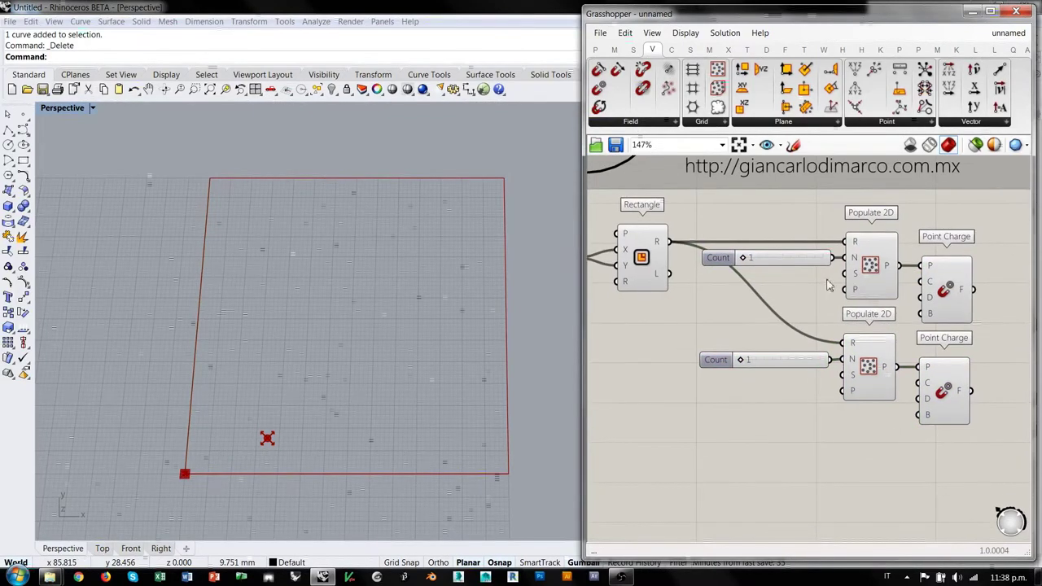
right_click(921, 384)
mouse_move(940, 467)
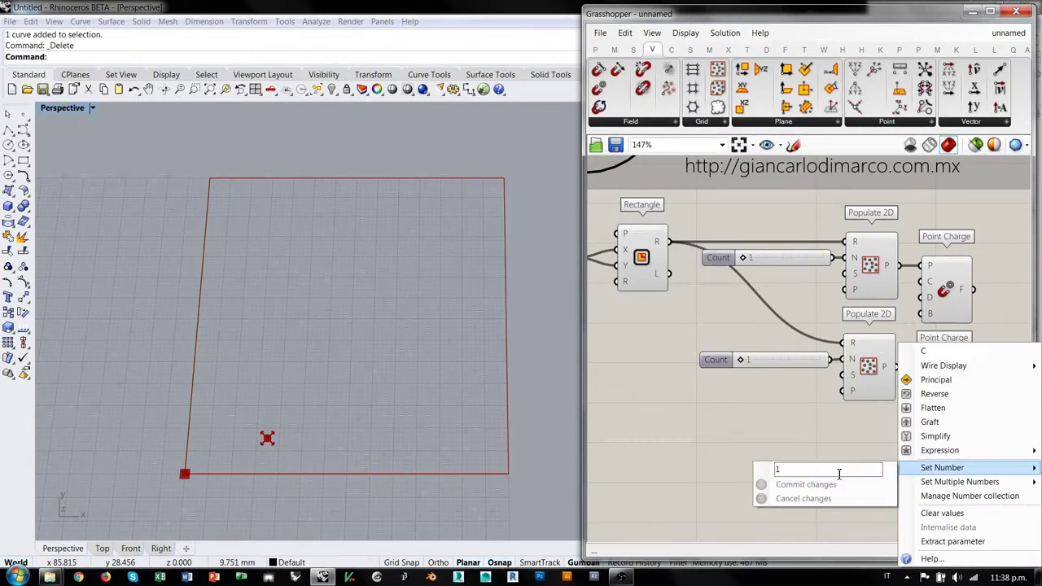
left_click(777, 469)
type("-")
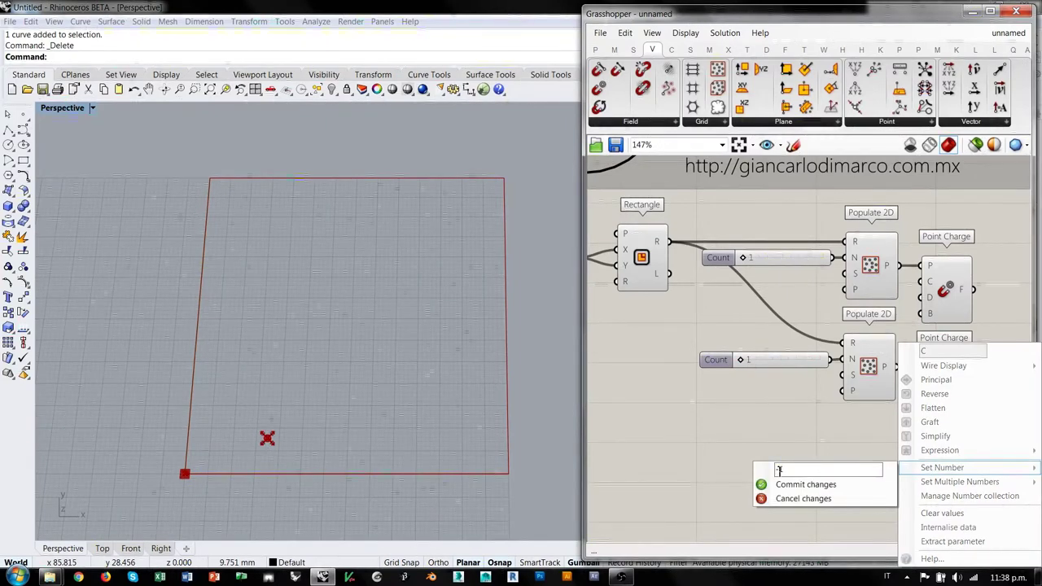
key("Return")
left_click(946, 297)
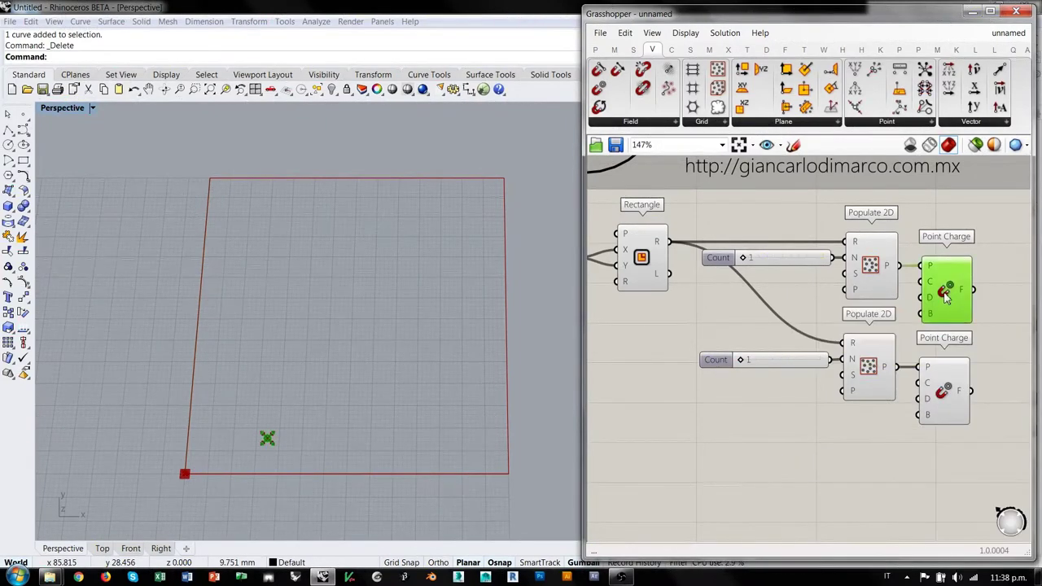
left_click(934, 411)
left_click(737, 424)
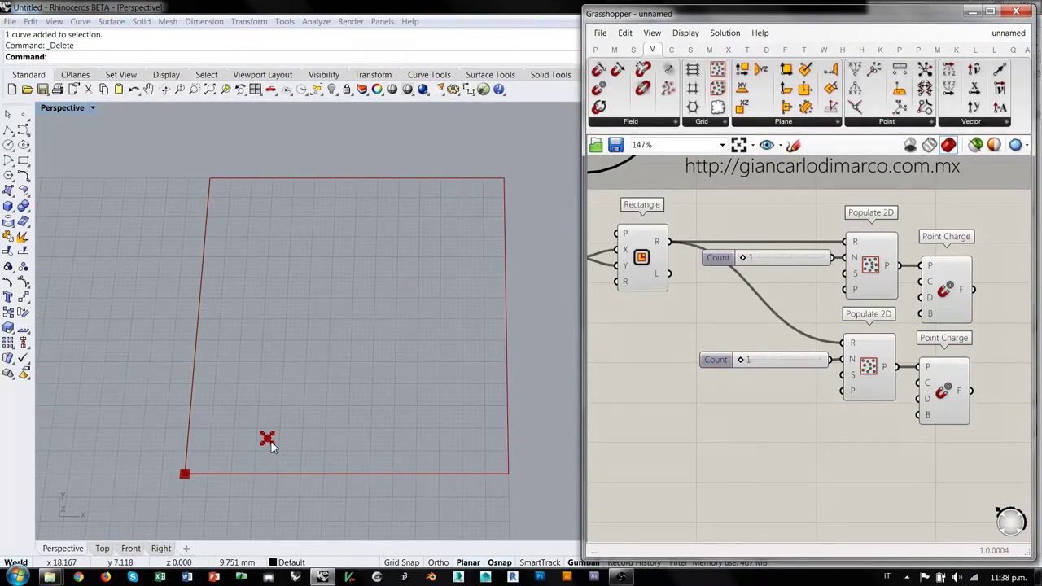
Move both Point Charge components farther away from the Populate 2D components to make room for wiring.
left_click_drag(800, 358, 800, 357)
left_click(813, 382)
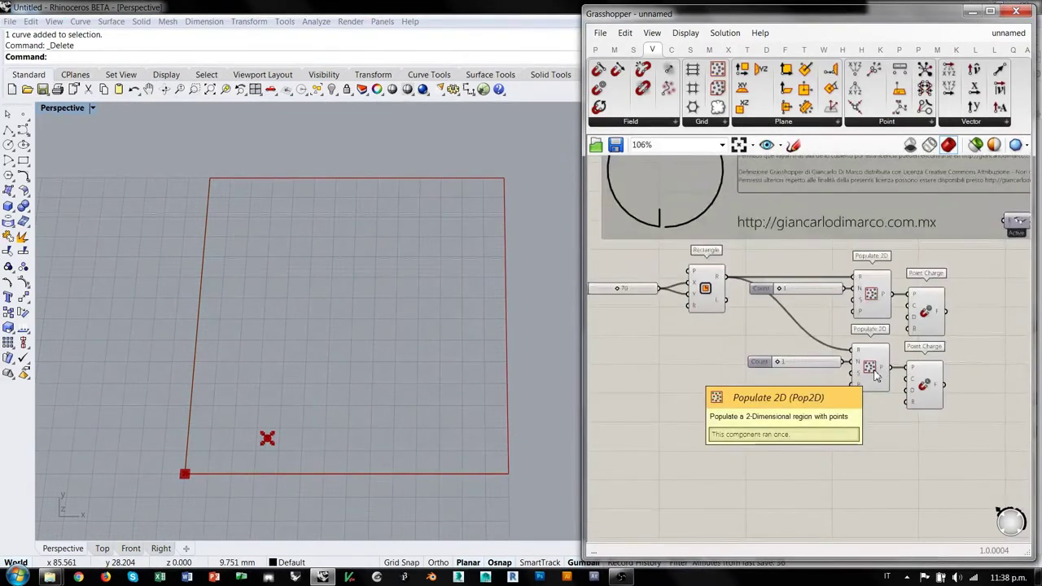
scroll(865, 342, "up", 2)
right_click_drag(864, 337, 828, 349)
left_click_drag(959, 306, 888, 432)
left_click_drag(894, 320, 924, 320)
left_click(874, 307)
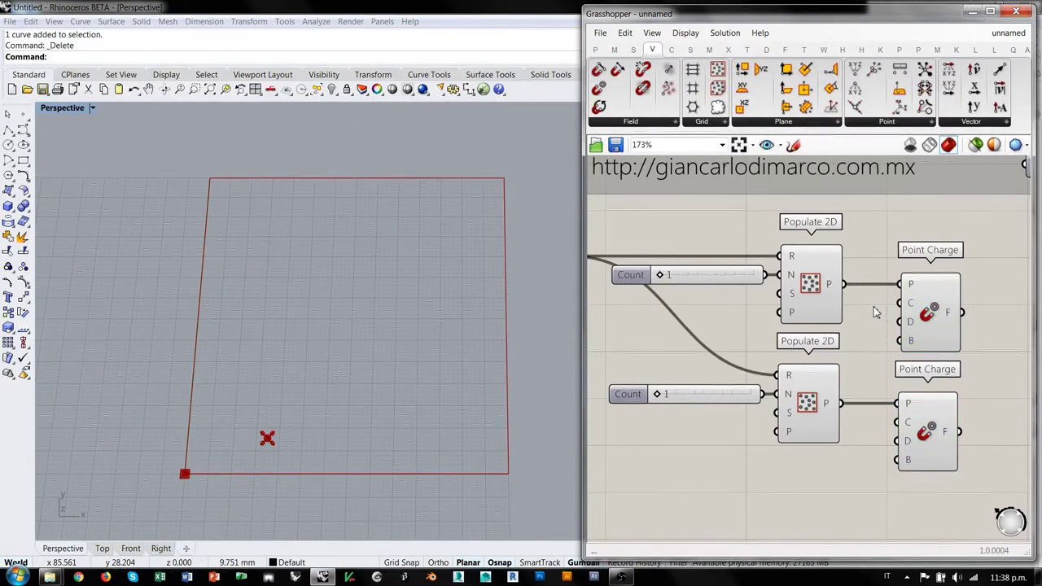
Line up the upper Count slider and Populate 2D component with their lower copies, checking each Populate 2D's point.
left_click_drag(748, 277, 744, 277)
left_click_drag(807, 283, 804, 283)
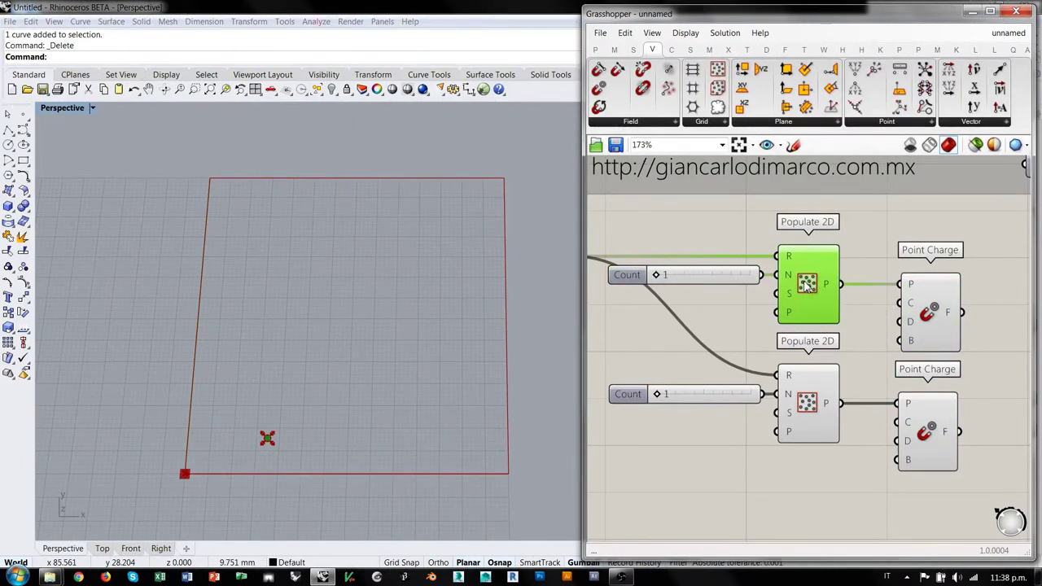
left_click(852, 376)
left_click(806, 400)
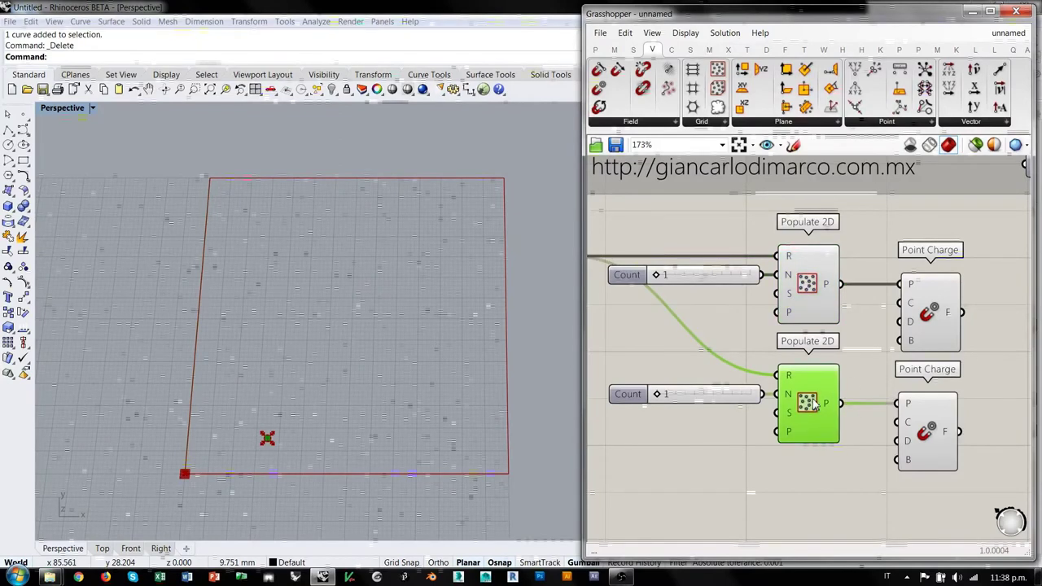
left_click(810, 293)
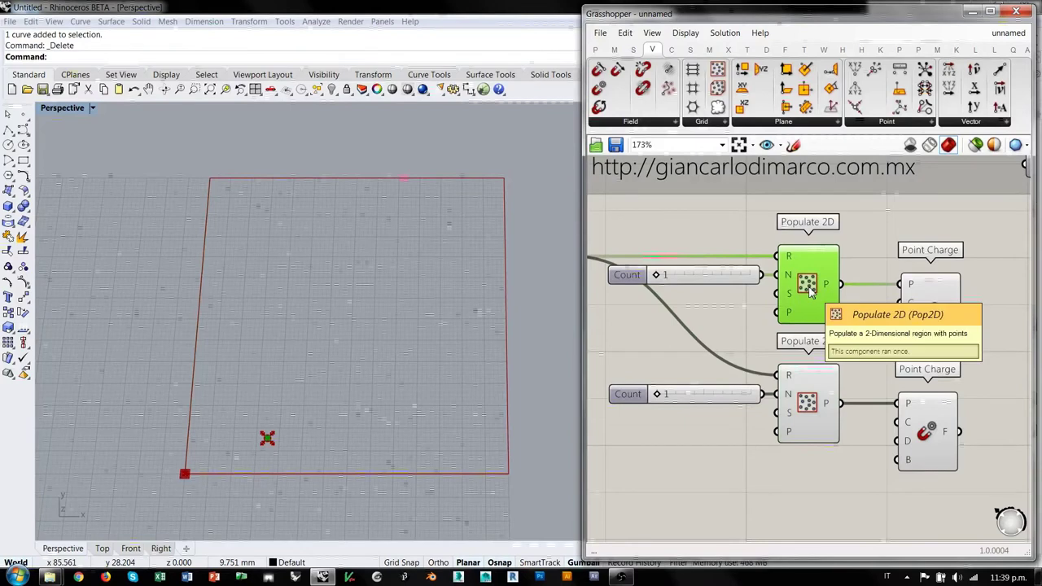
left_click(864, 247)
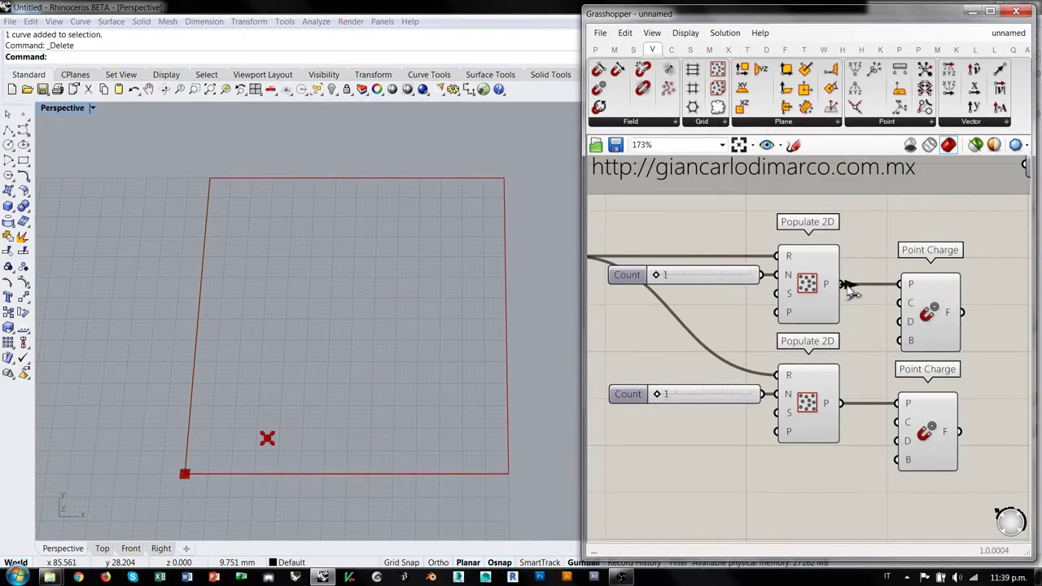
Connect the upper Populate 2D's points to the lower one's P input and set the upper Count slider to 5.
left_click_drag(843, 286, 776, 432)
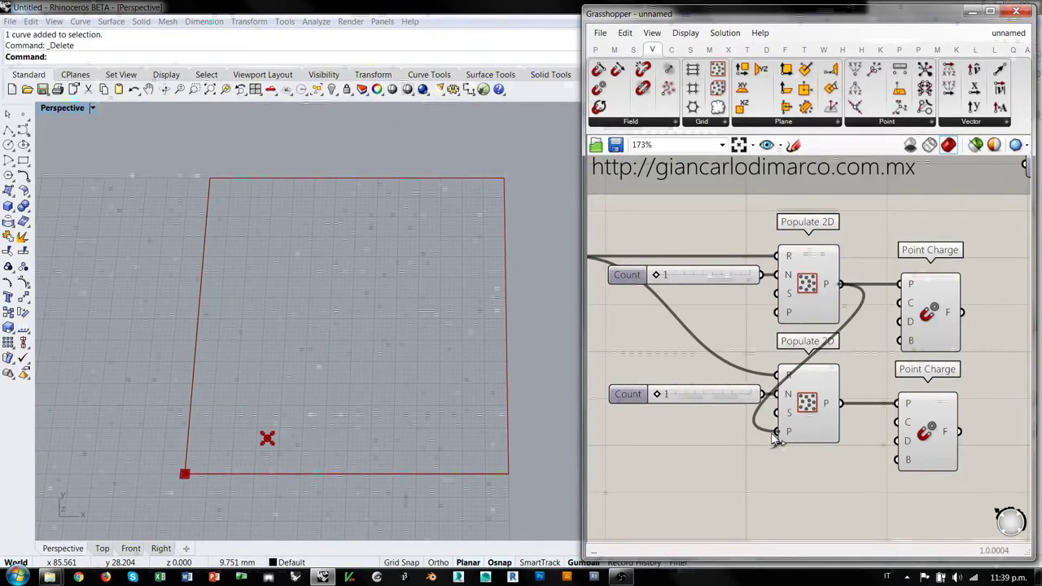
left_click(819, 394)
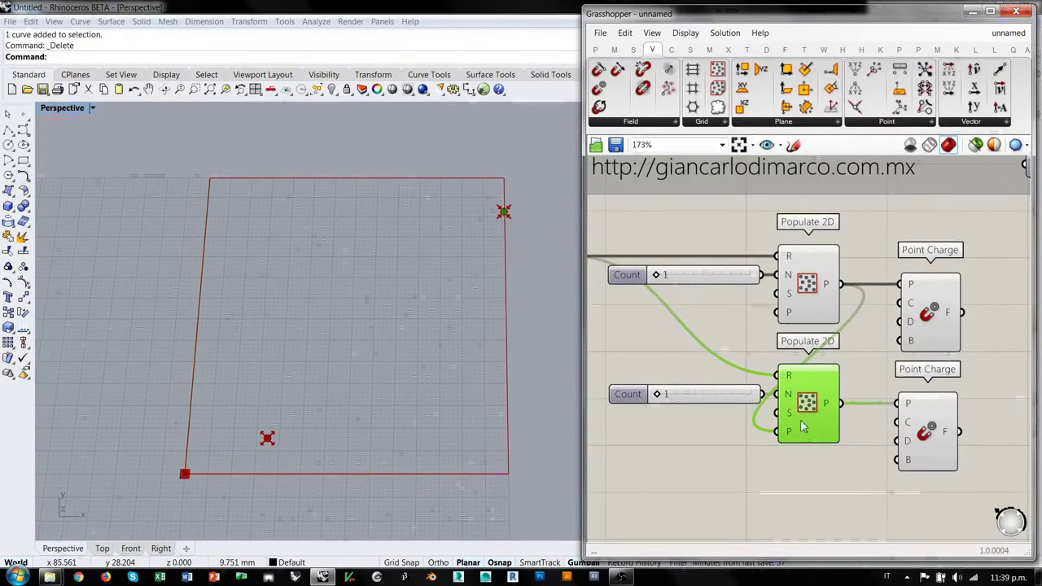
left_click(710, 449)
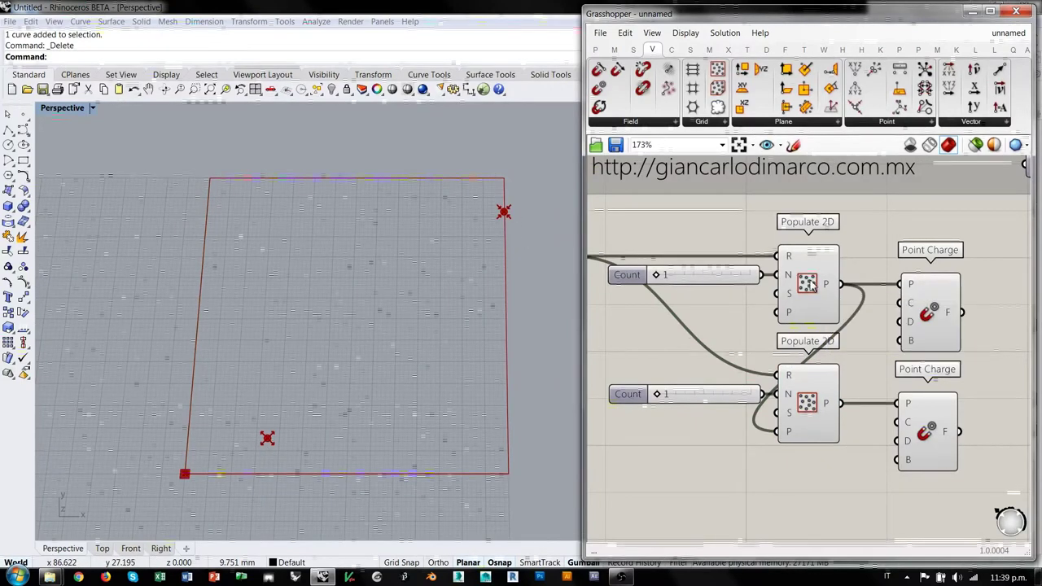
left_click_drag(661, 279, 753, 280)
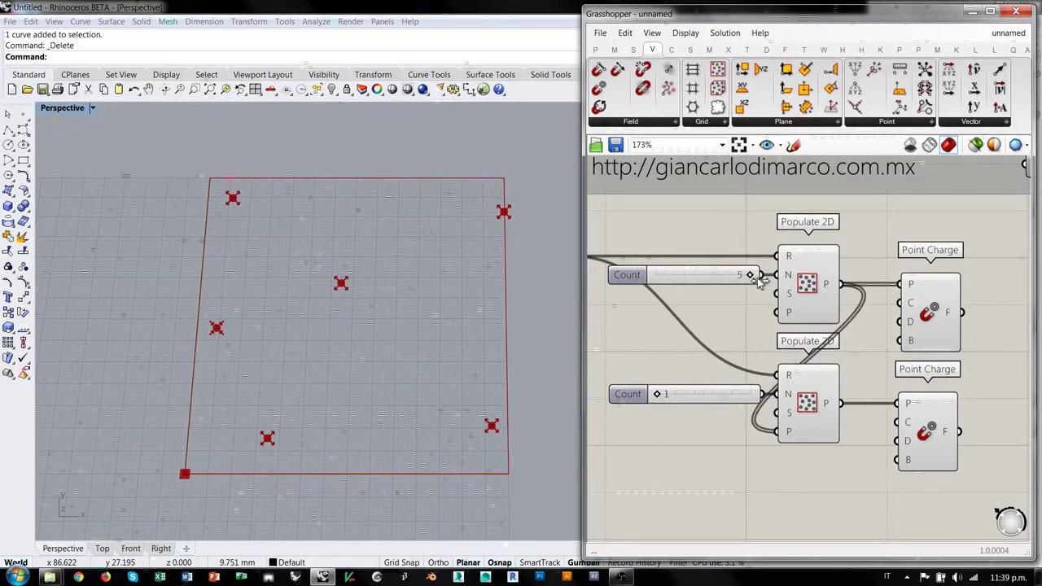
mouse_move(660, 394)
left_mouse_down()
mouse_move(747, 397)
mouse_move(635, 397)
mouse_move(717, 397)
mouse_move(656, 397)
left_mouse_up()
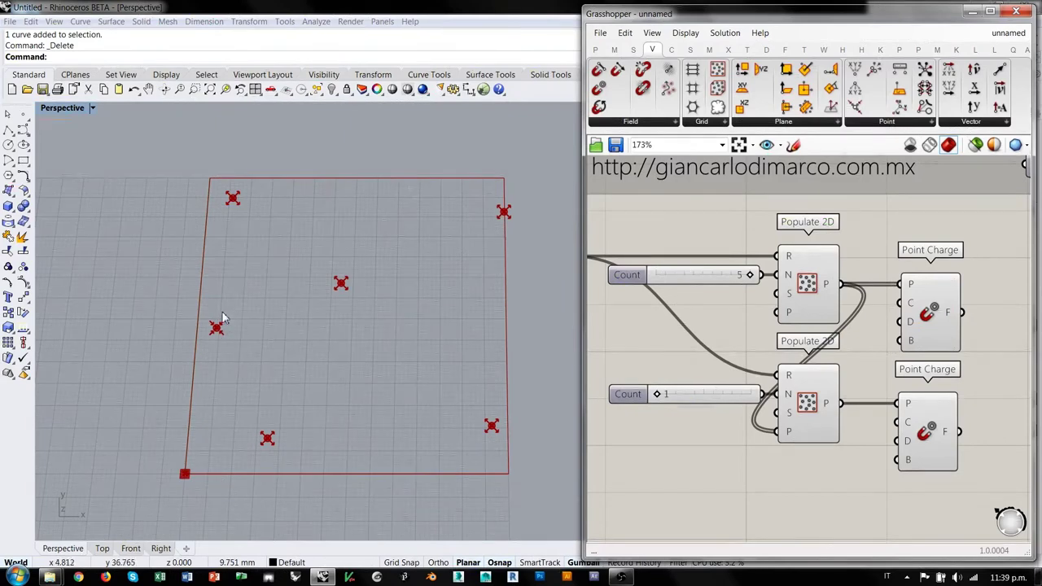
Add a number slider ranging from 0 to 1000 and connect it to the upper Populate 2D's S input.
right_click_drag(773, 308, 816, 310)
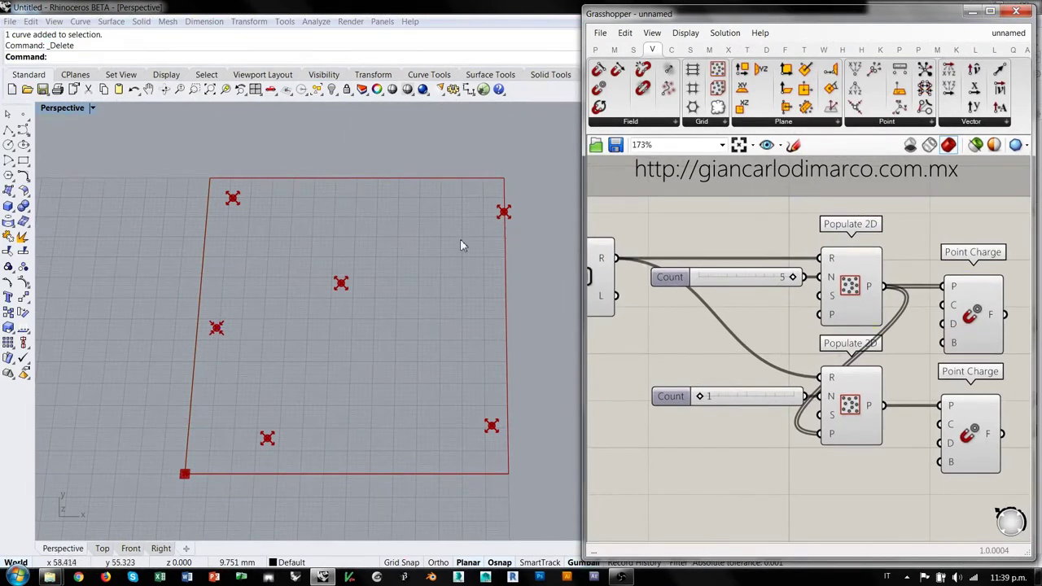
double_click(691, 325)
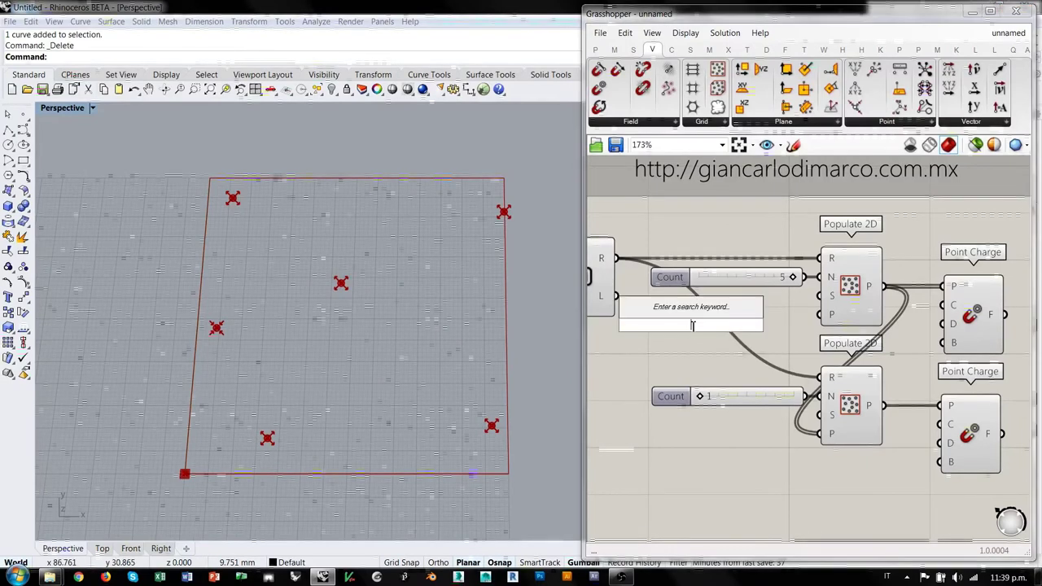
type("0<1")
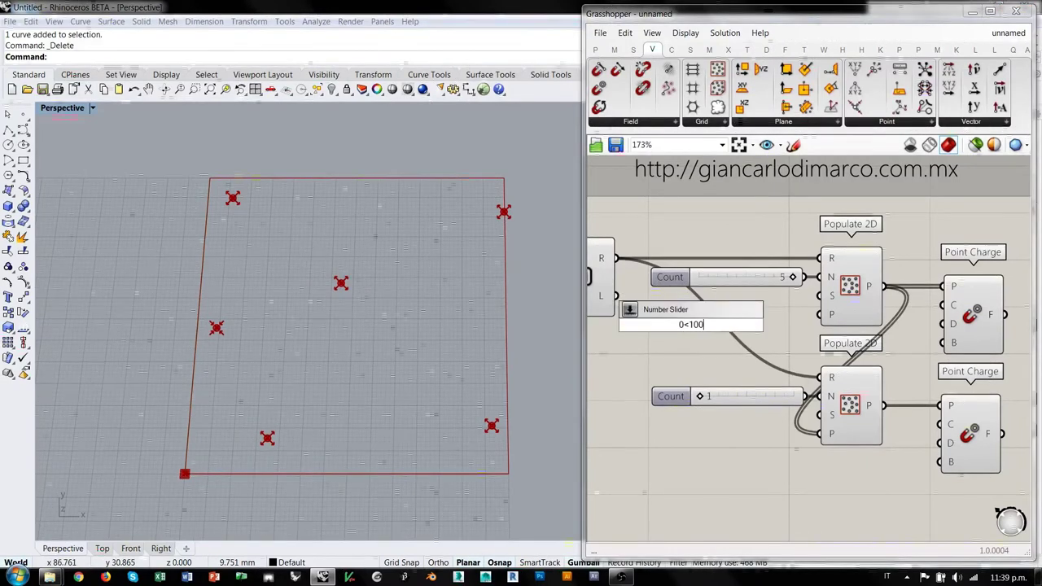
type("00")
key("Return")
left_click_drag(698, 326, 730, 305)
left_click_drag(799, 305, 820, 296)
left_click_drag(757, 310, 760, 308)
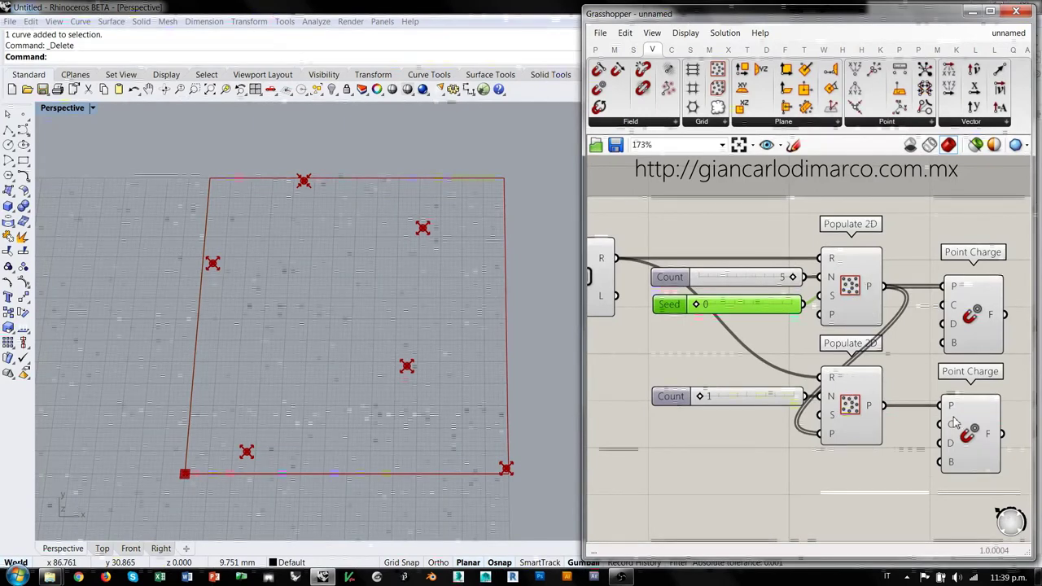
Check which point belongs to the lower Point Charge, and set the Seed slider to 198.
left_click(855, 416)
left_click(952, 432)
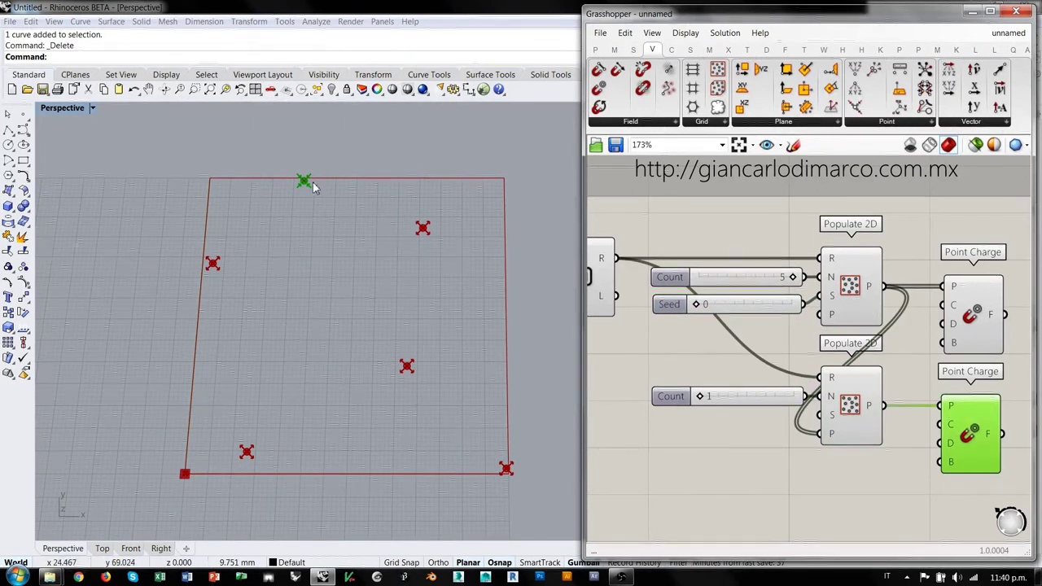
left_click_drag(701, 306, 708, 308)
left_click_drag(710, 306, 716, 309)
left_click(673, 354)
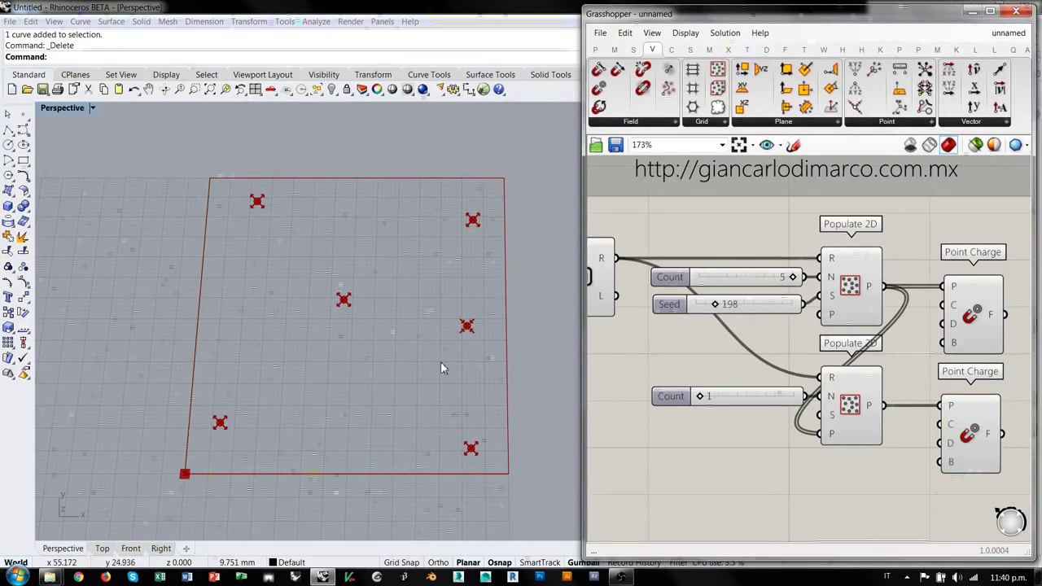
Add a third Populate 2D below the other two, connect the Rectangle output to its R input and align it with them.
scroll(770, 371, "down", 3)
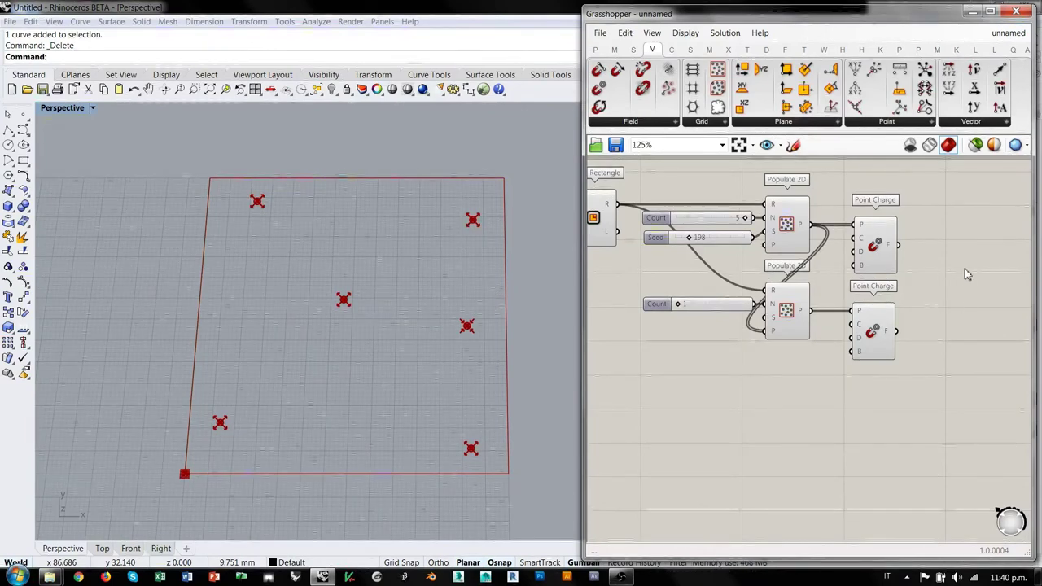
right_click_drag(822, 342, 843, 311)
double_click(802, 371)
type("pop")
left_click(773, 342)
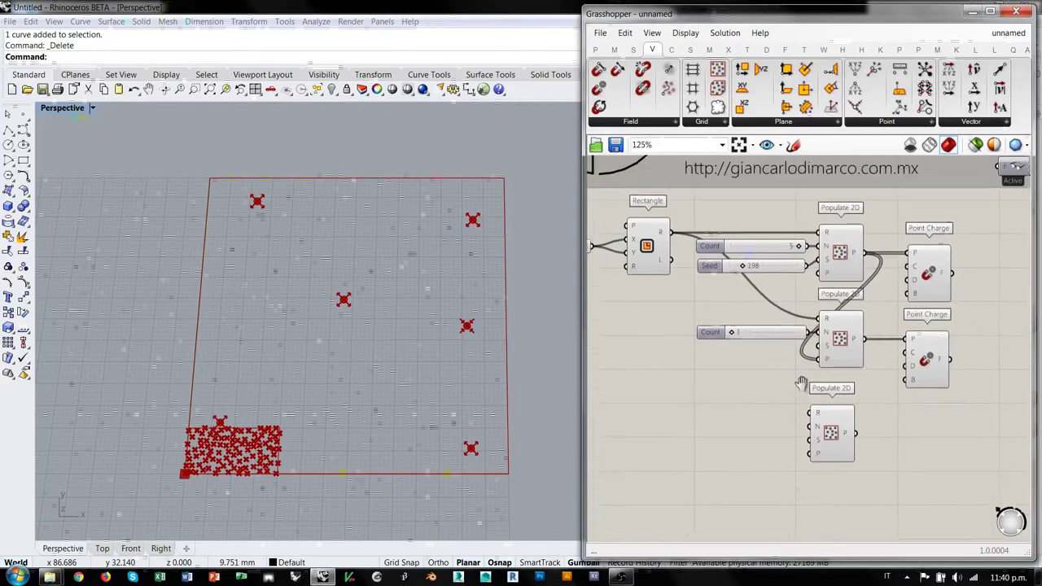
left_click_drag(674, 239, 812, 417)
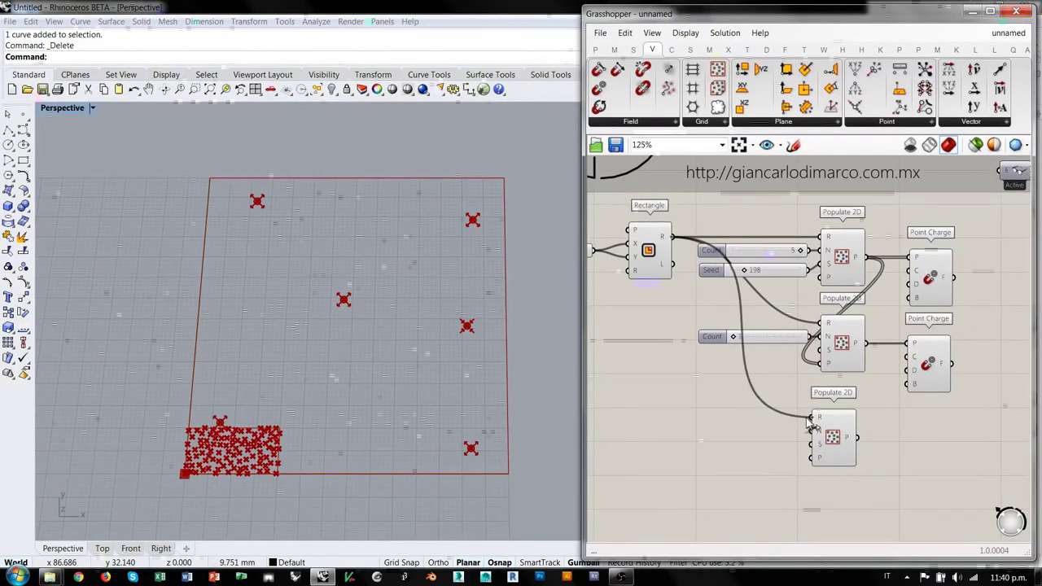
right_click_drag(446, 287, 455, 325)
left_click_drag(832, 419, 840, 419)
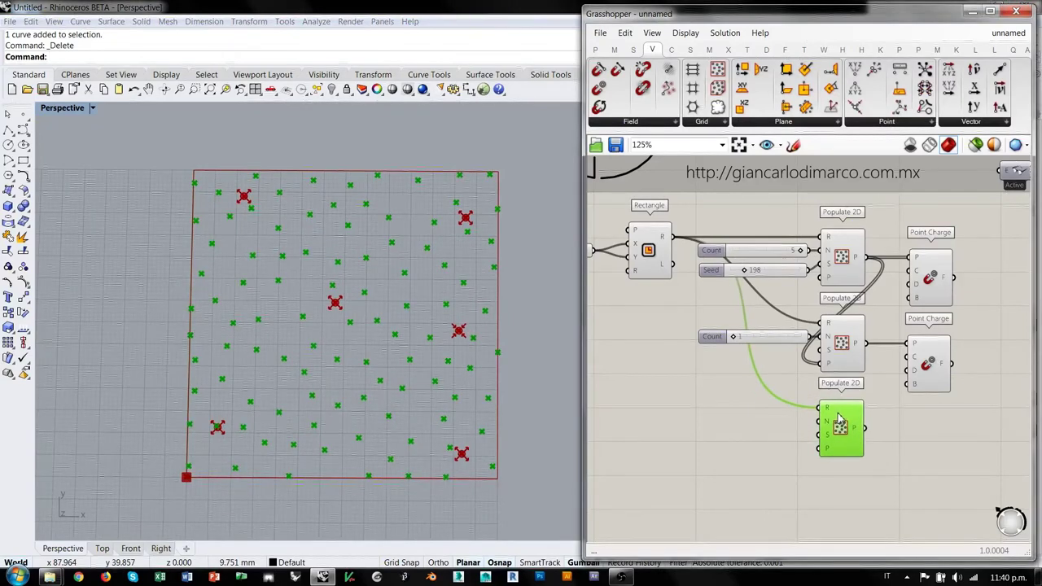
Connect the point outputs of the upper and middle Populate 2D components to the third one's P input.
left_click(844, 265)
left_click(845, 347)
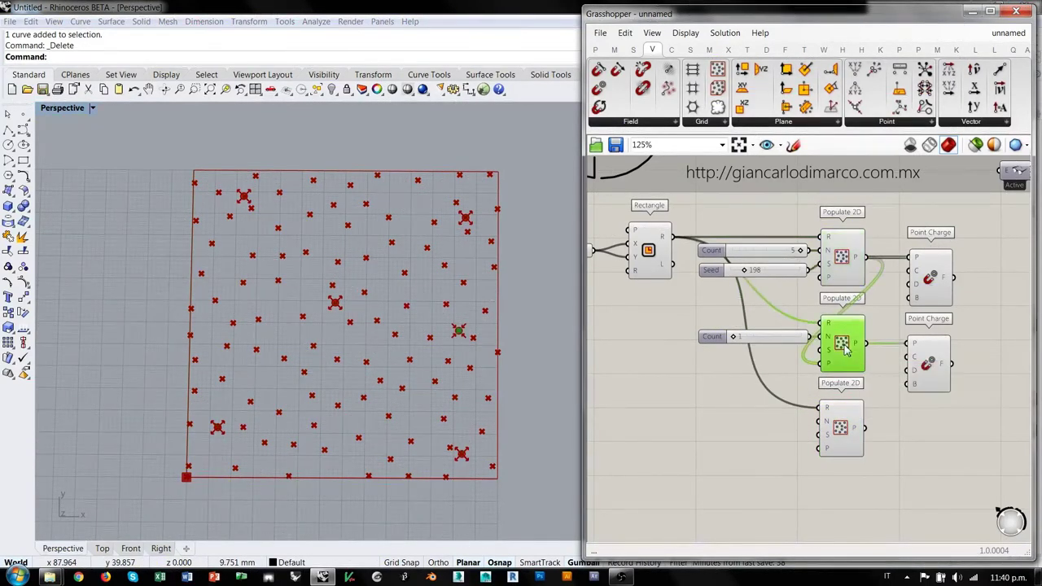
left_click(752, 407)
scroll(752, 407, "up", 3)
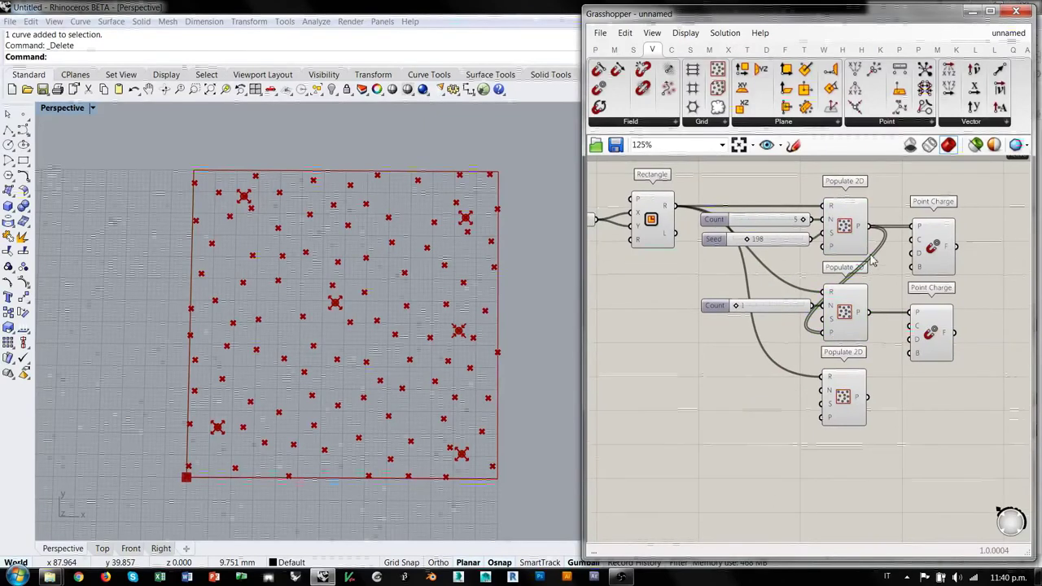
left_click_drag(851, 254, 791, 448)
left_click_drag(851, 328, 792, 448)
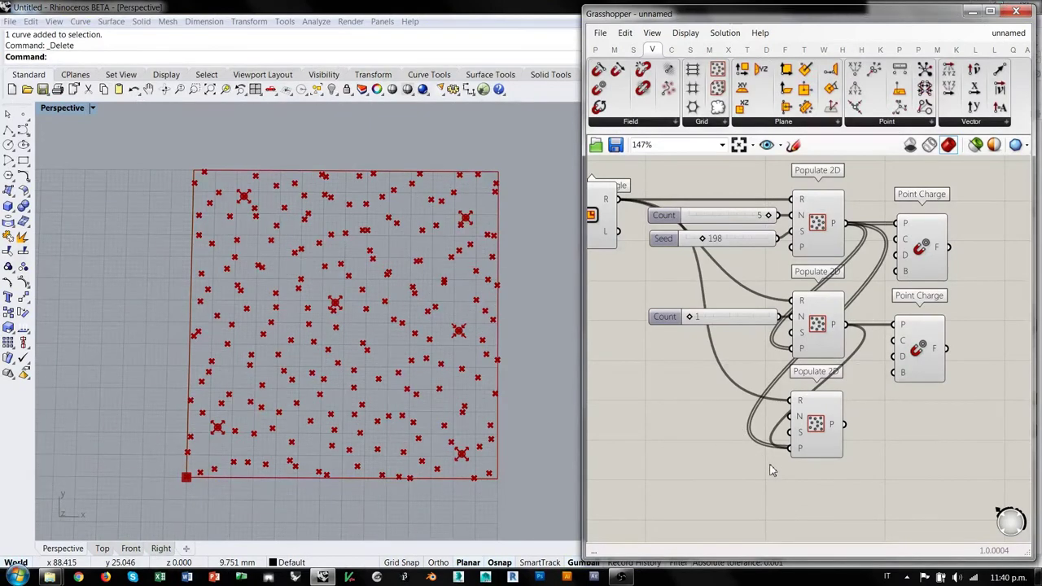
key("ctrl+z")
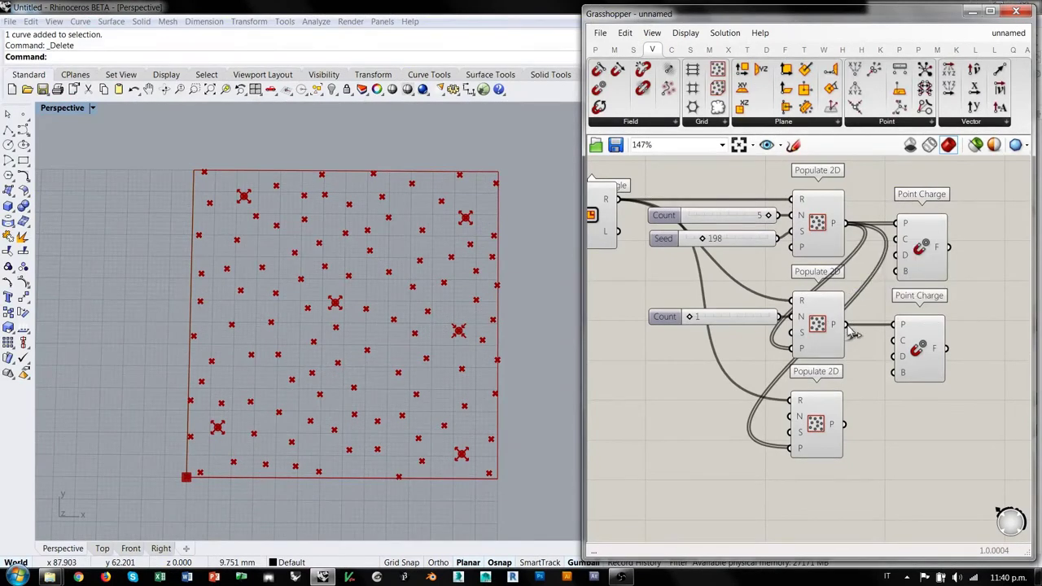
left_click_drag(853, 332, 793, 454)
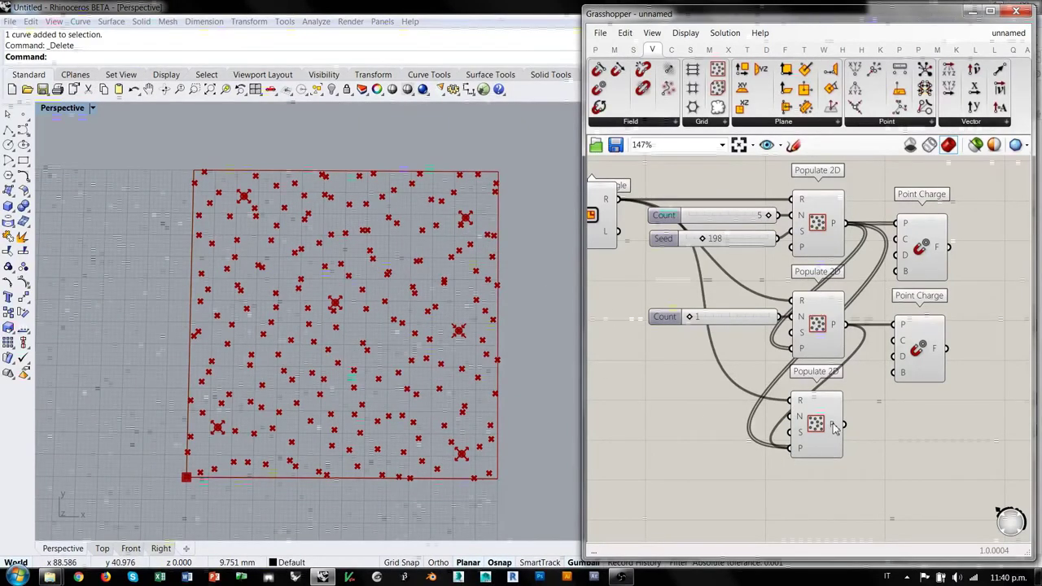
Flatten the P input of the third Populate 2D and inspect its output points.
mouse_move(834, 429)
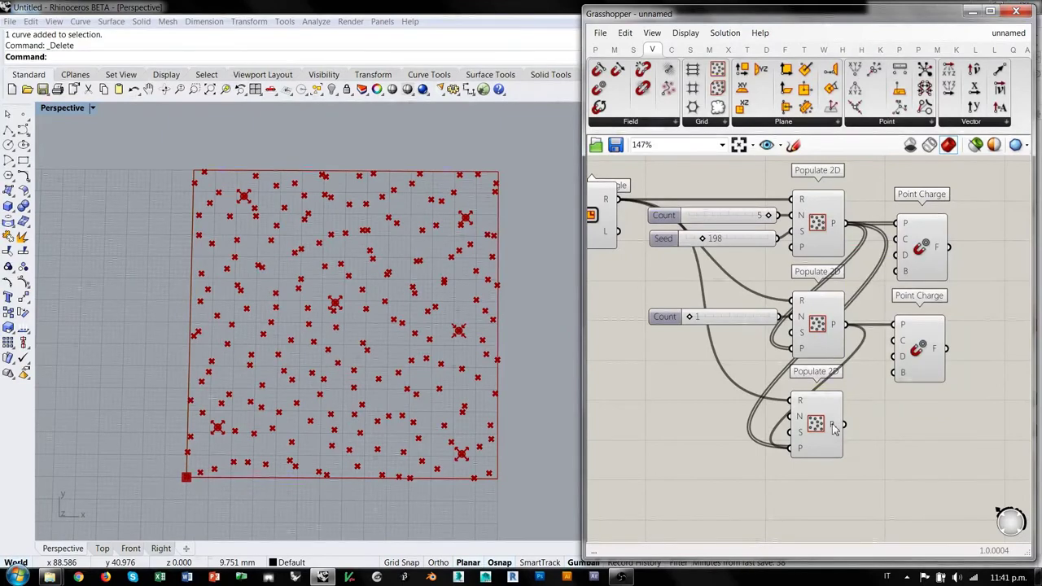
mouse_move(799, 418)
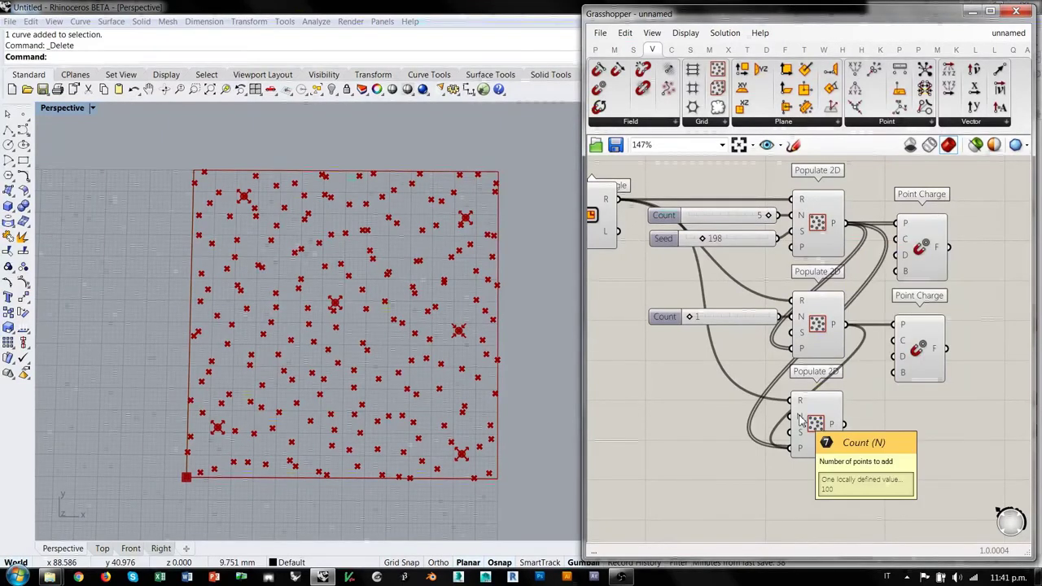
mouse_move(799, 455)
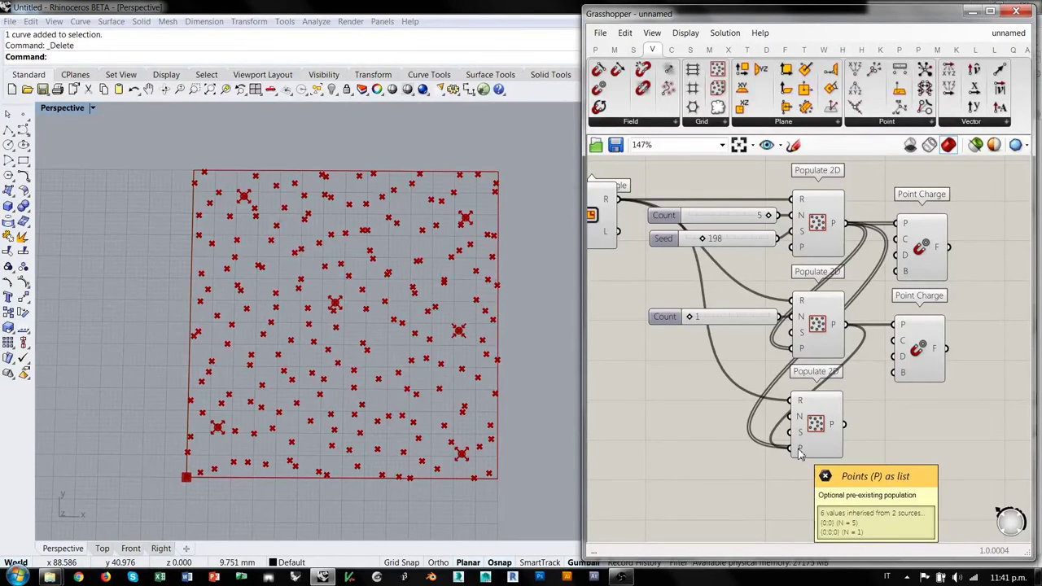
right_click(800, 452)
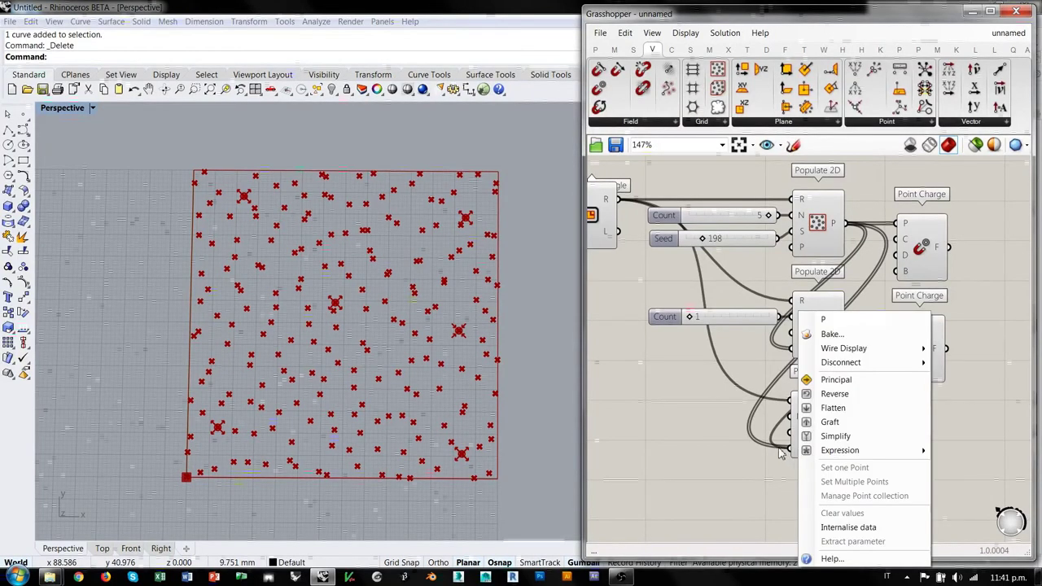
left_click(823, 408)
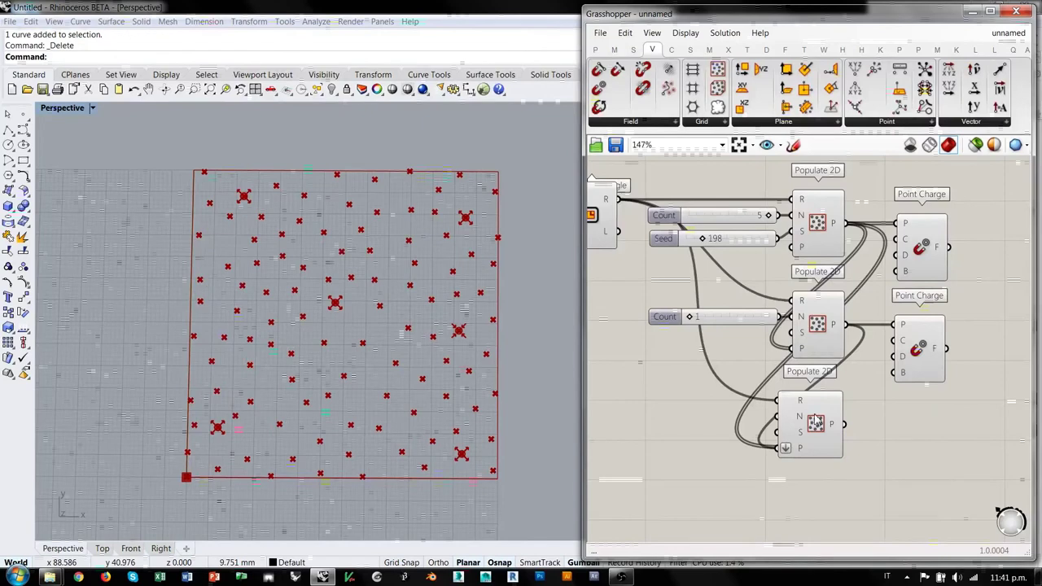
left_click(816, 420)
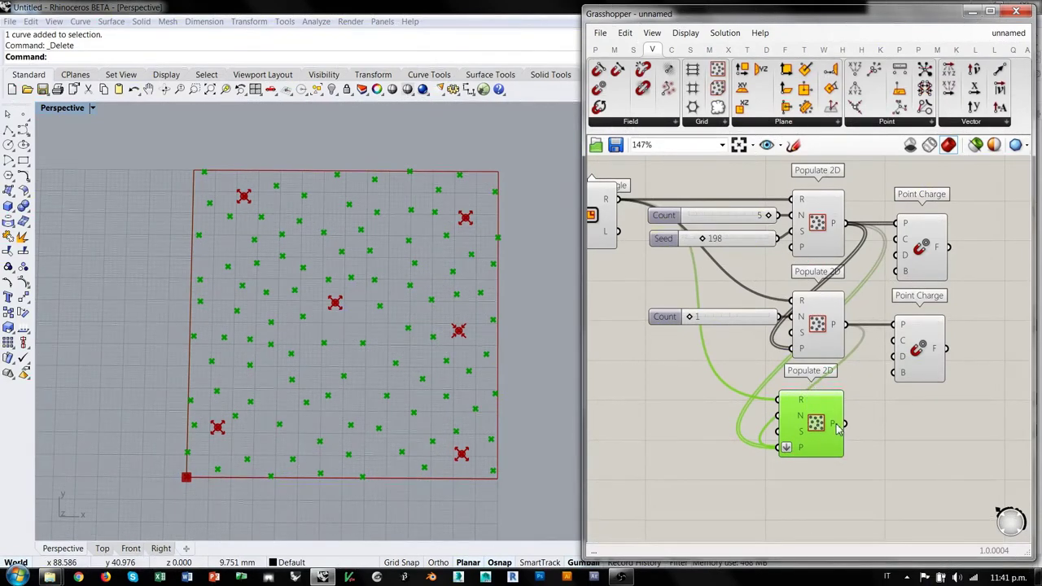
mouse_move(838, 428)
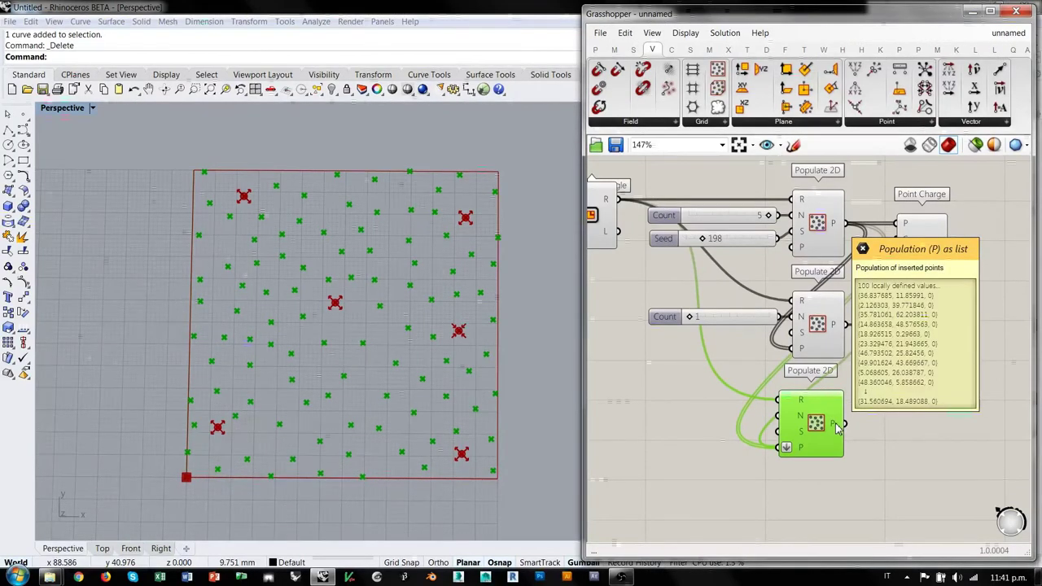
left_click(738, 377)
Set the Seed slider to 358 and check the points of each Populate 2D component.
right_click_drag(740, 319, 761, 345)
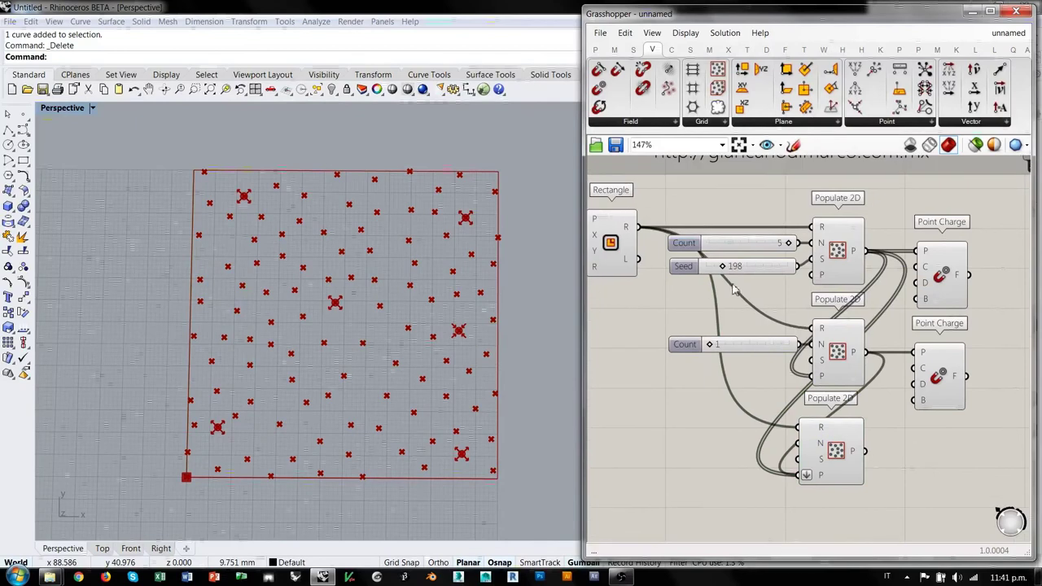
left_click_drag(724, 269, 738, 272)
left_click(837, 248)
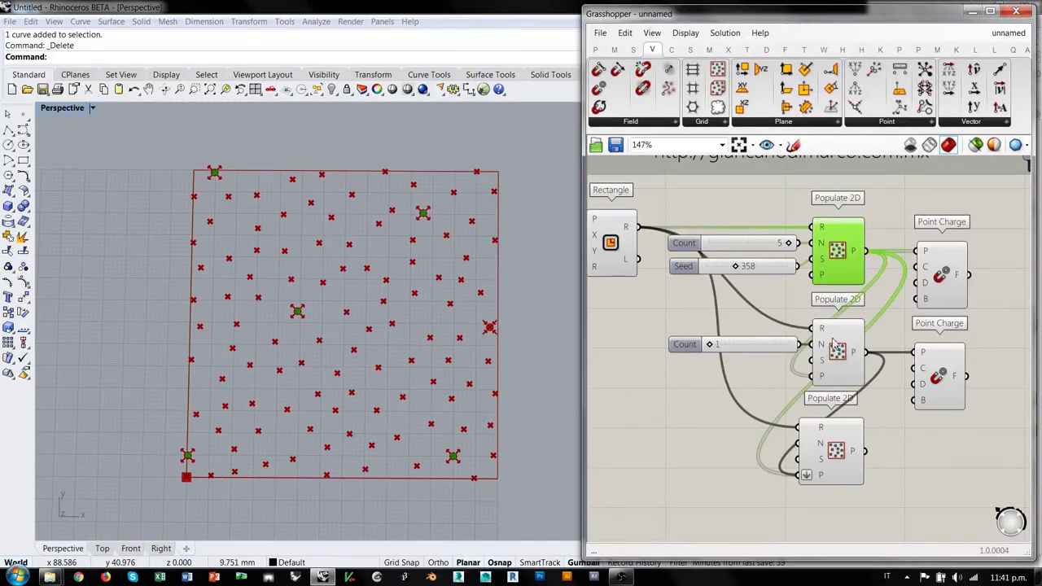
left_click(839, 362)
left_click(835, 450)
left_click(928, 453)
Move the entire new definition, from its first slider to the Point Charges, just below the title header.
scroll(865, 426, "down", 3)
right_click_drag(763, 348, 797, 337)
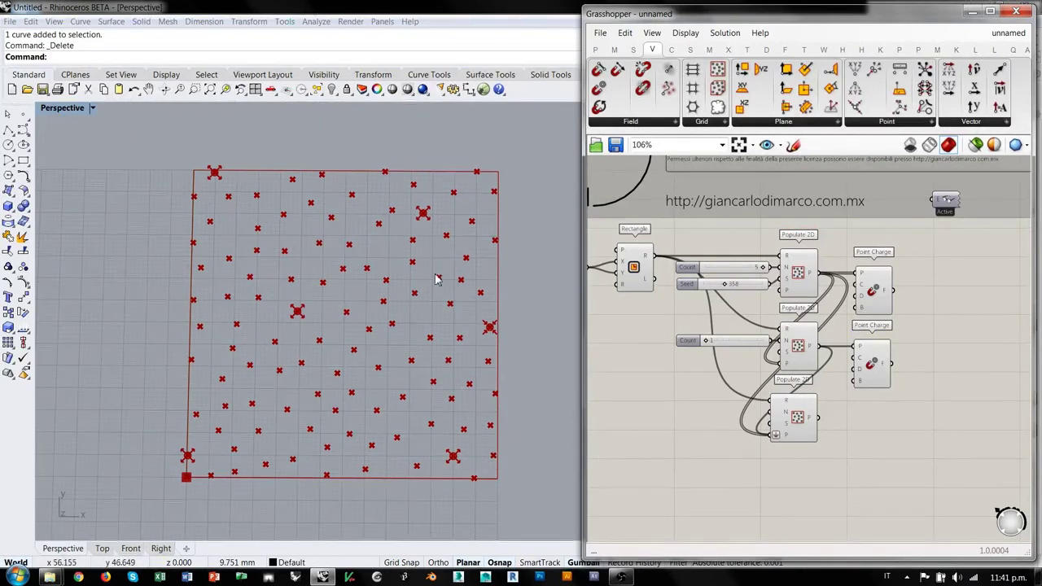
right_click_drag(718, 391, 765, 356)
scroll(764, 384, "down", 3)
left_click_drag(915, 261, 674, 400)
scroll(810, 387, "down", 2)
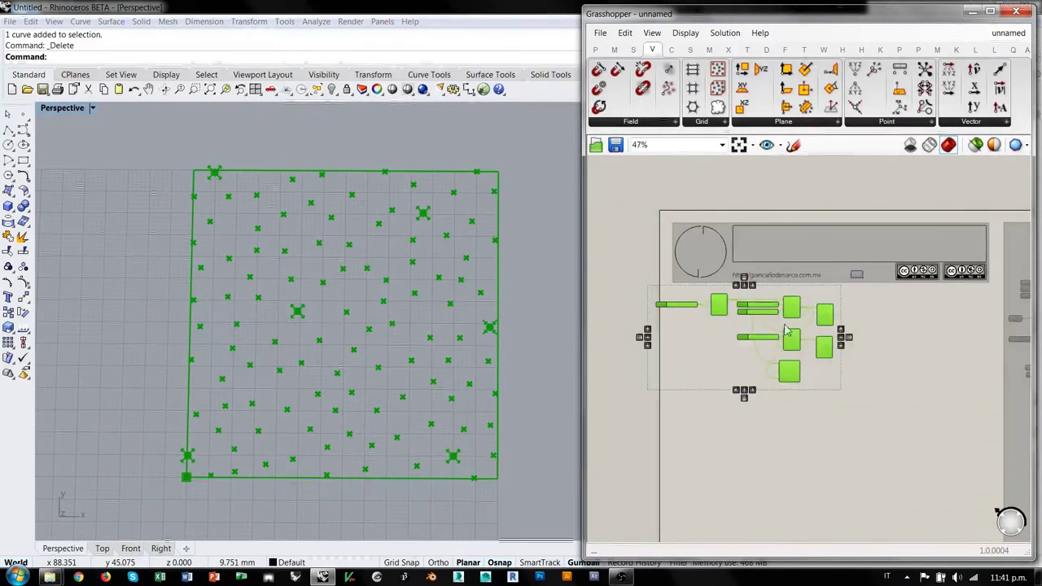
left_click_drag(825, 328, 821, 320)
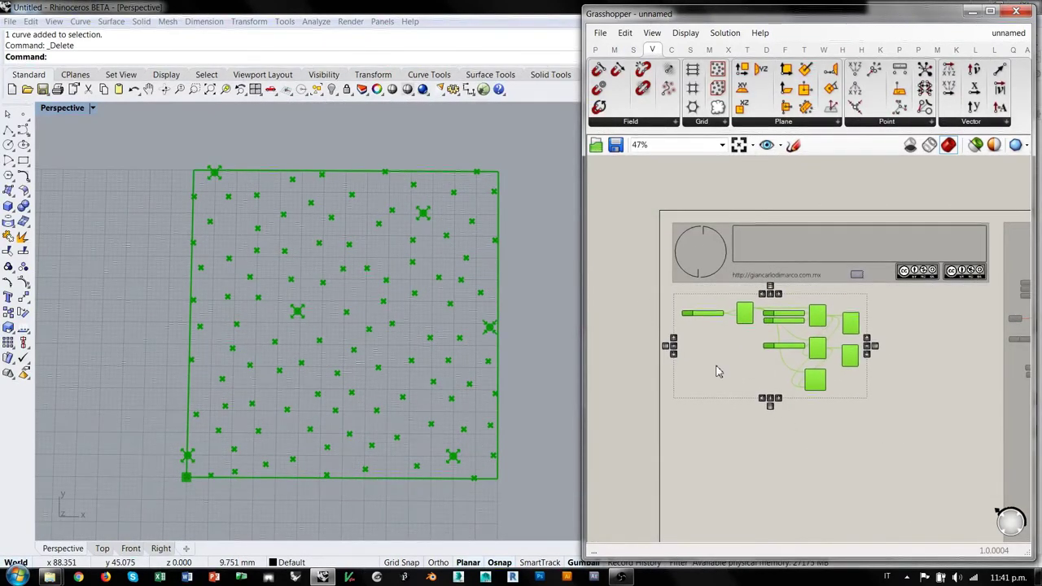
Group the selected components and disable them.
key("ctrl+g")
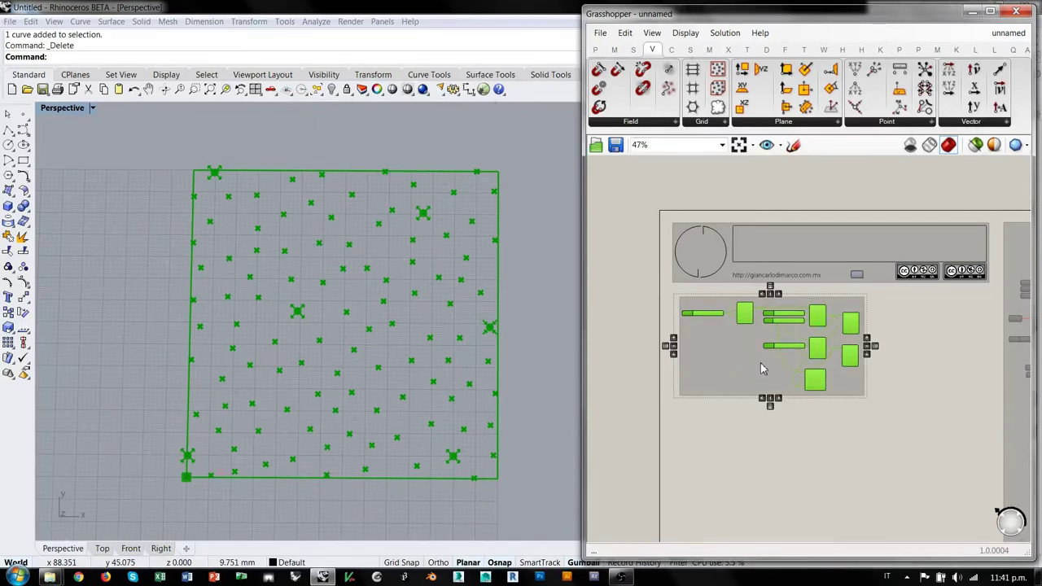
key("ctrl+e")
left_click(742, 435)
Move the new group directly below the earlier vector field group.
right_click_drag(785, 372, 691, 311)
scroll(695, 298, "down", 1)
left_click_drag(640, 287, 915, 518)
left_click(830, 400)
scroll(830, 399, "down", 2)
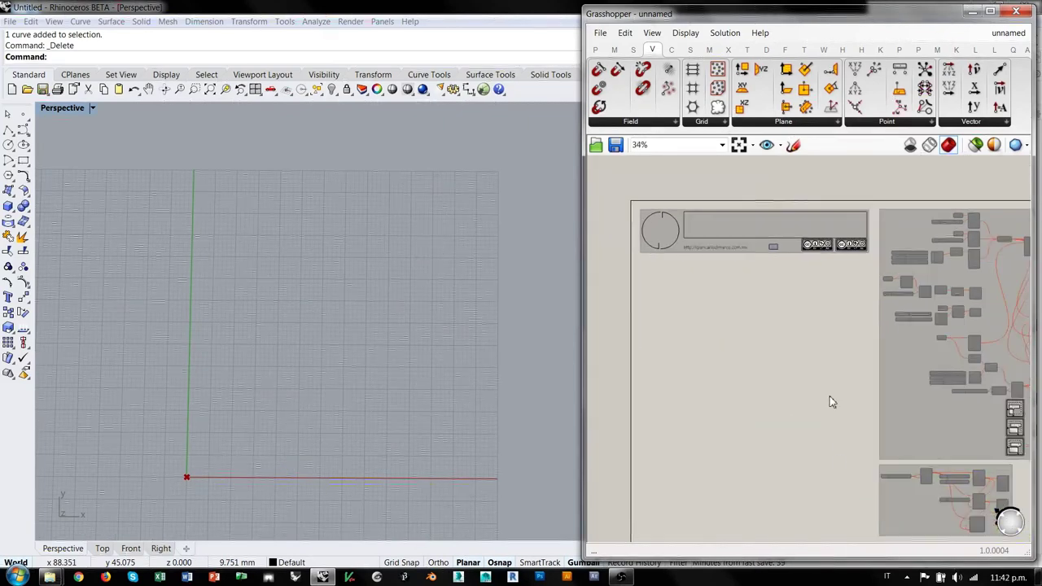
Move both definition groups together so they sit directly below the title header.
left_click(901, 490)
left_click(893, 394, "shift")
left_click_drag(894, 399, 691, 392)
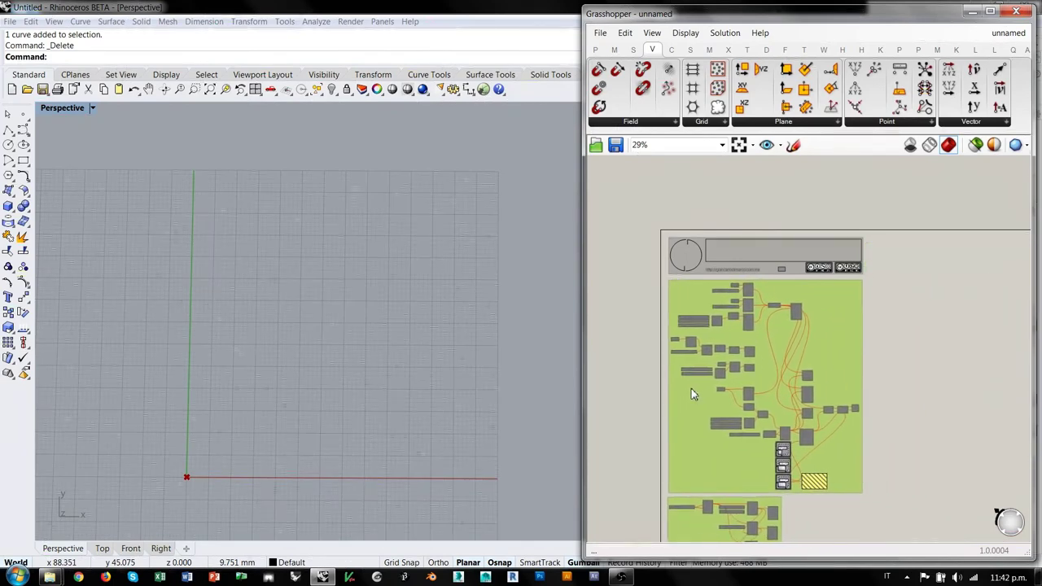
left_click(879, 355)
right_click_drag(835, 357, 760, 293)
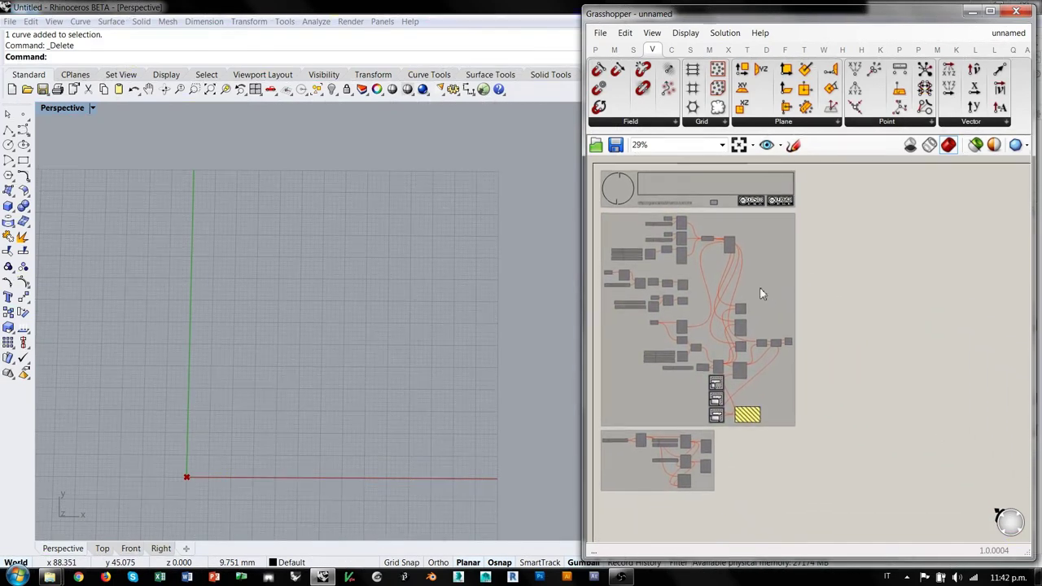
scroll(584, 175, "up", 2)
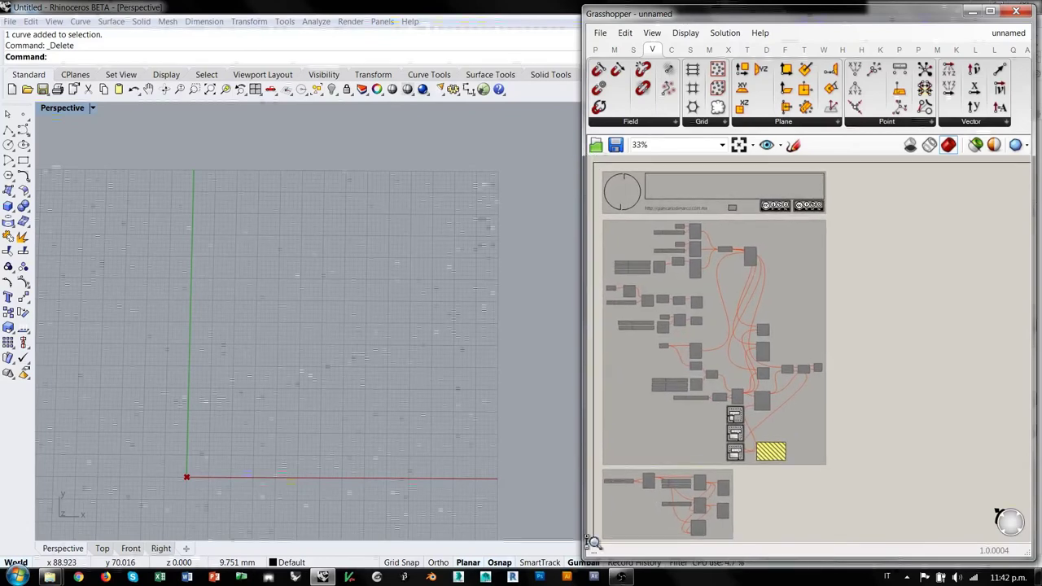
right_click_drag(857, 377, 856, 373)
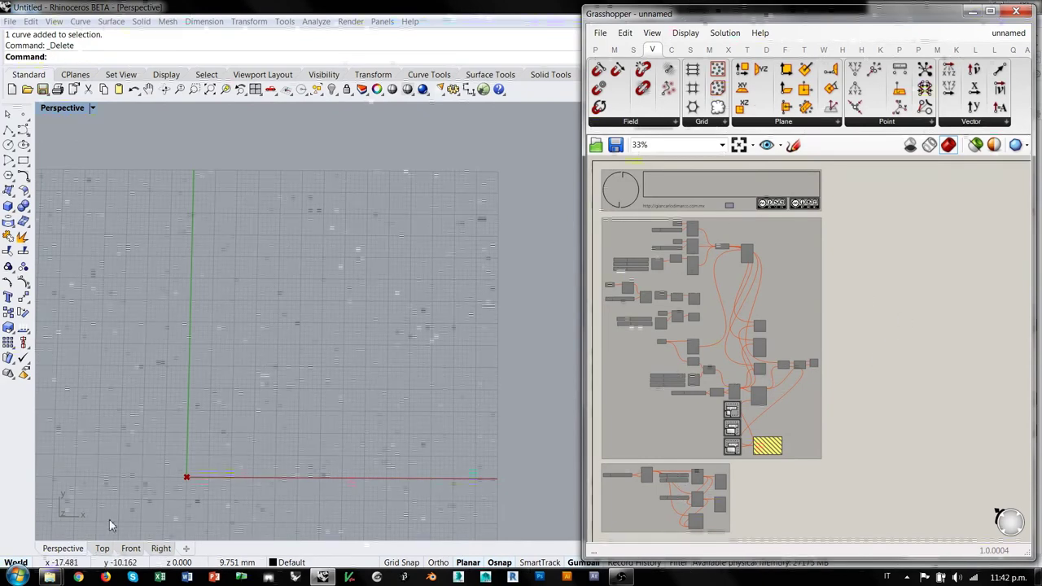
Switch to Chrome, open giancarlodimarco.com.mx and view the homepage down to the Cursos y Talleres section.
left_click(78, 578)
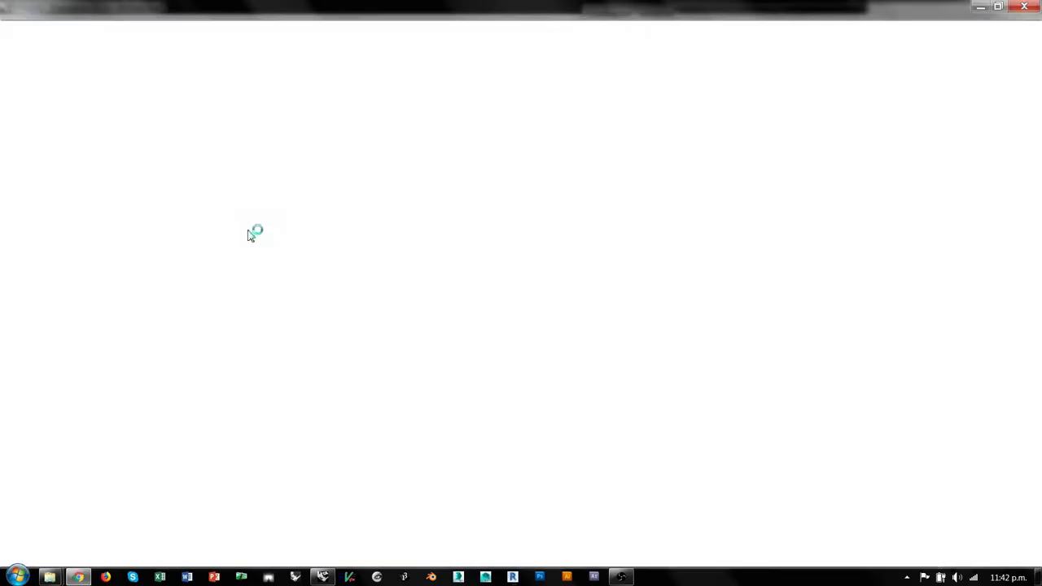
type("giancarlodimarco.com.mx")
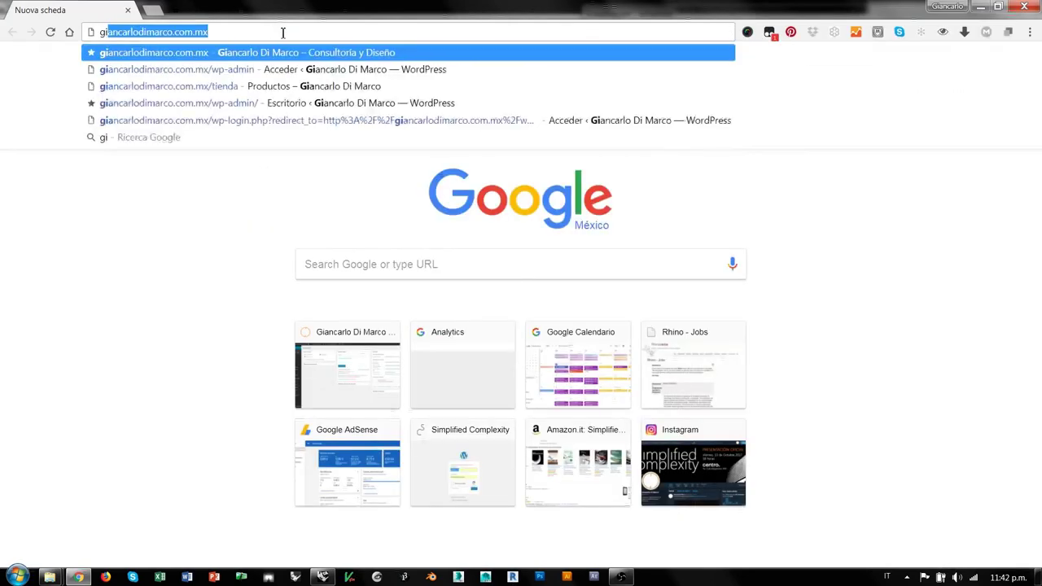
key("Return")
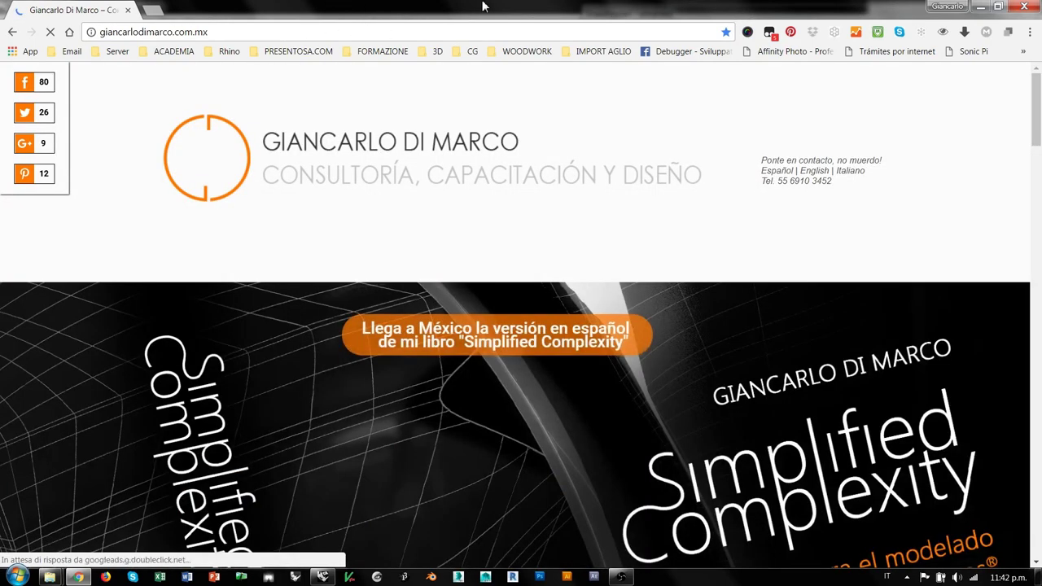
scroll(126, 124, "down", 1)
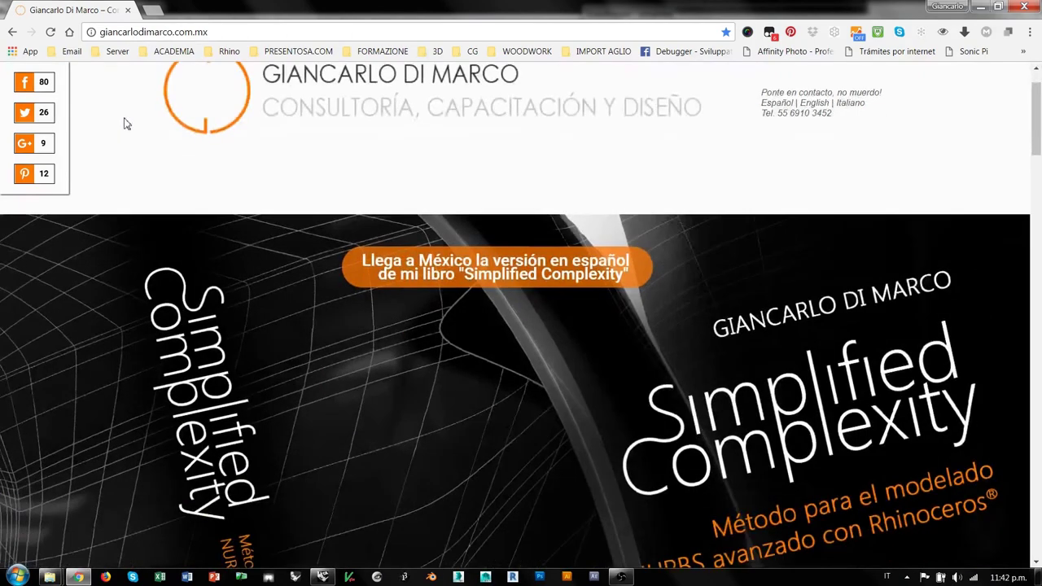
scroll(277, 259, "down", 2)
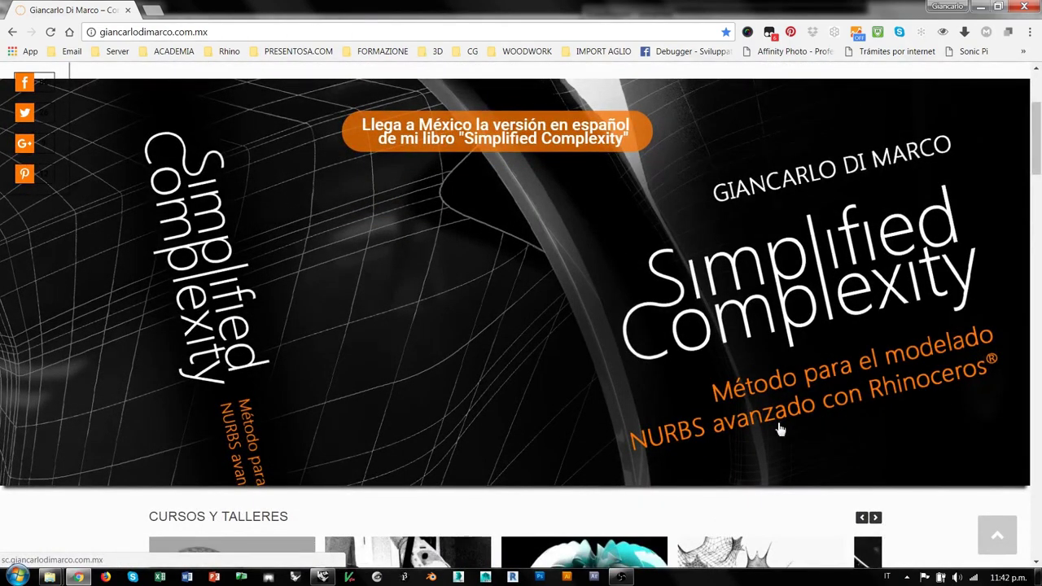
scroll(139, 244, "down", 5)
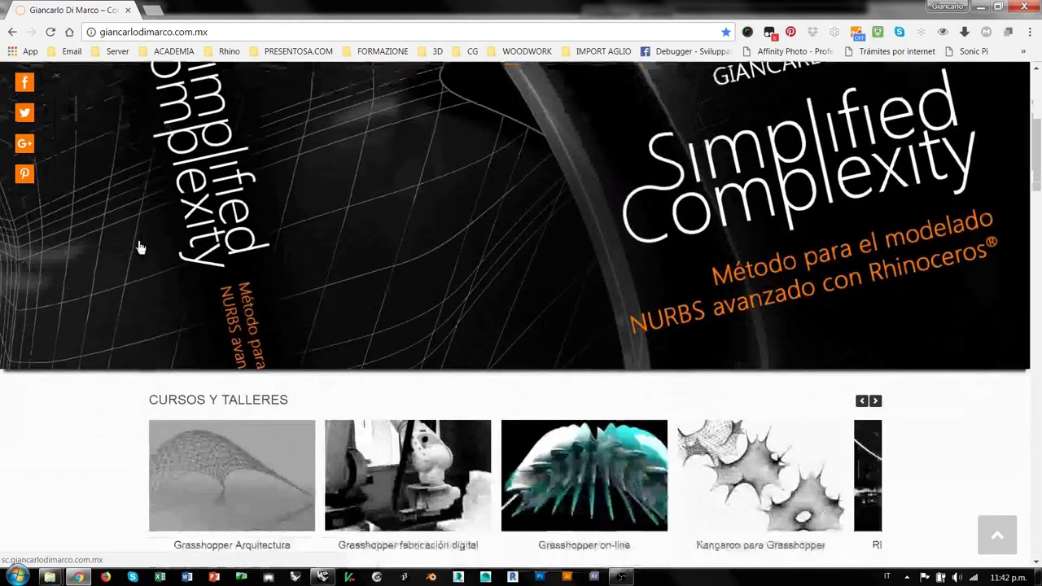